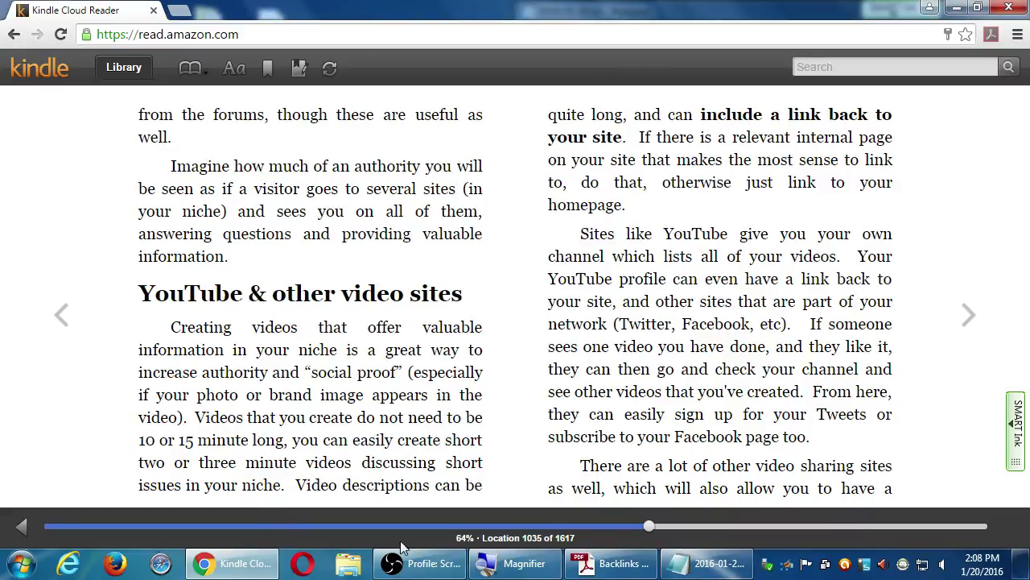
Switch to Firefox, dismiss the refresh notice and go to bing.com/toolbox.
{"action": "key", "text": "alt+Tab"}
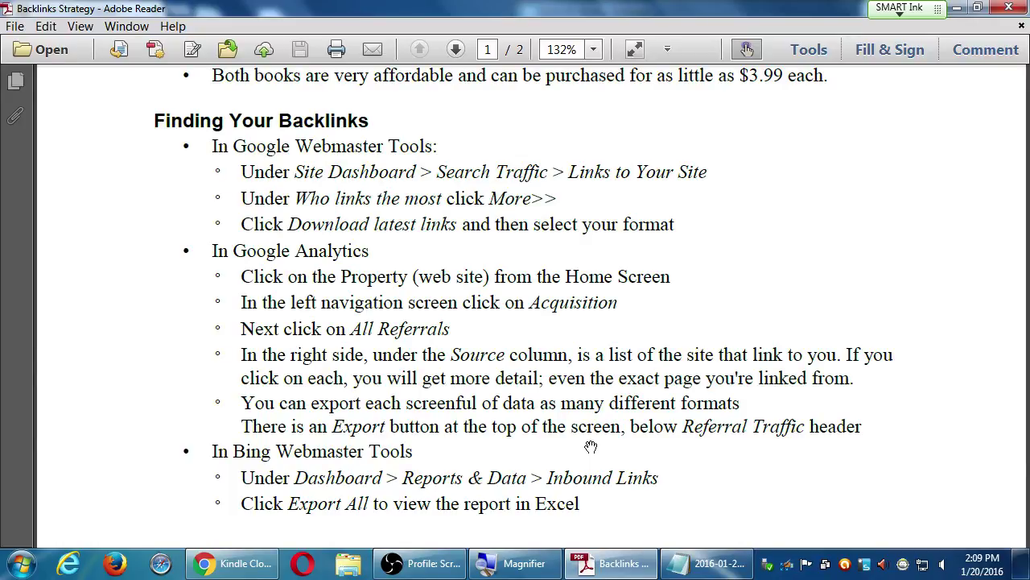
{"action": "left_click", "coordinate": [115, 565]}
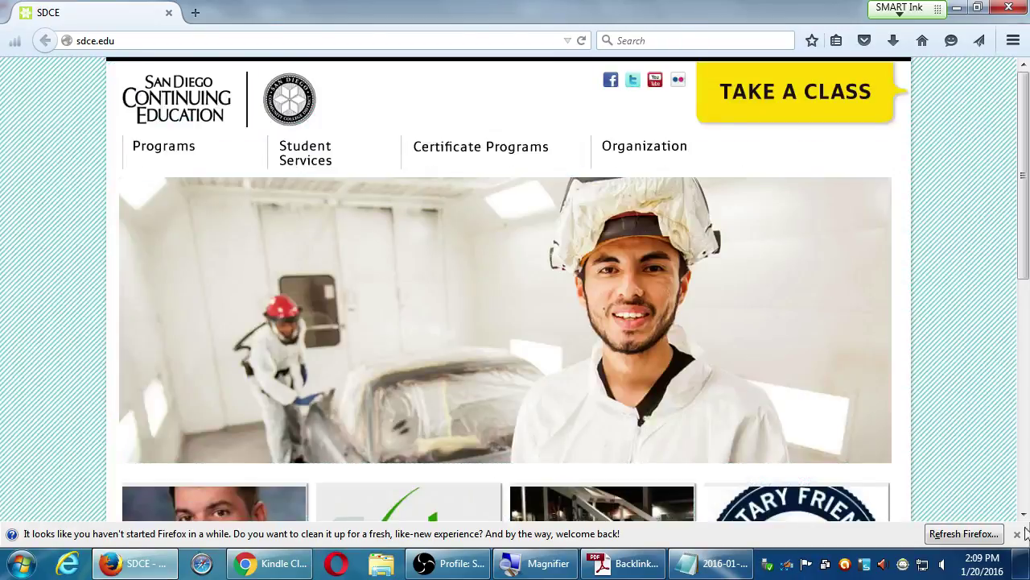
{"action": "left_click", "coordinate": [1017, 533]}
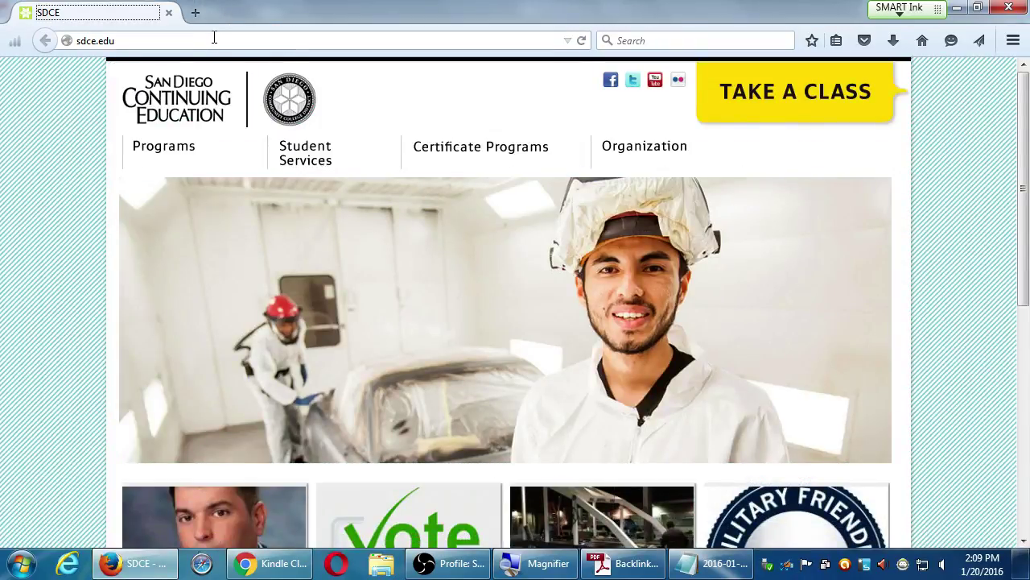
{"action": "left_click", "coordinate": [217, 39]}
{"action": "type", "text": "bing.com/toolb"}
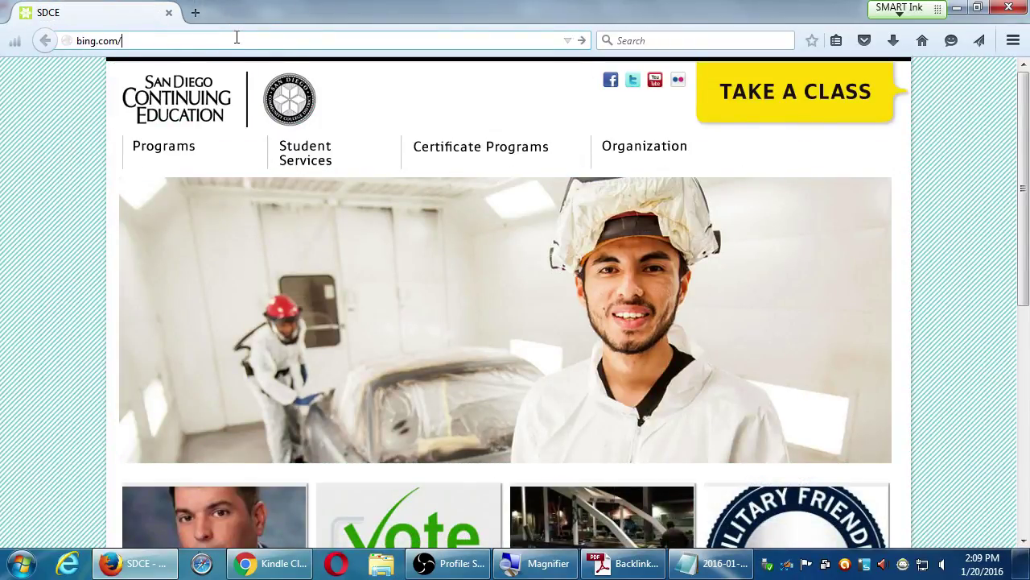
{"action": "type", "text": "ox"}
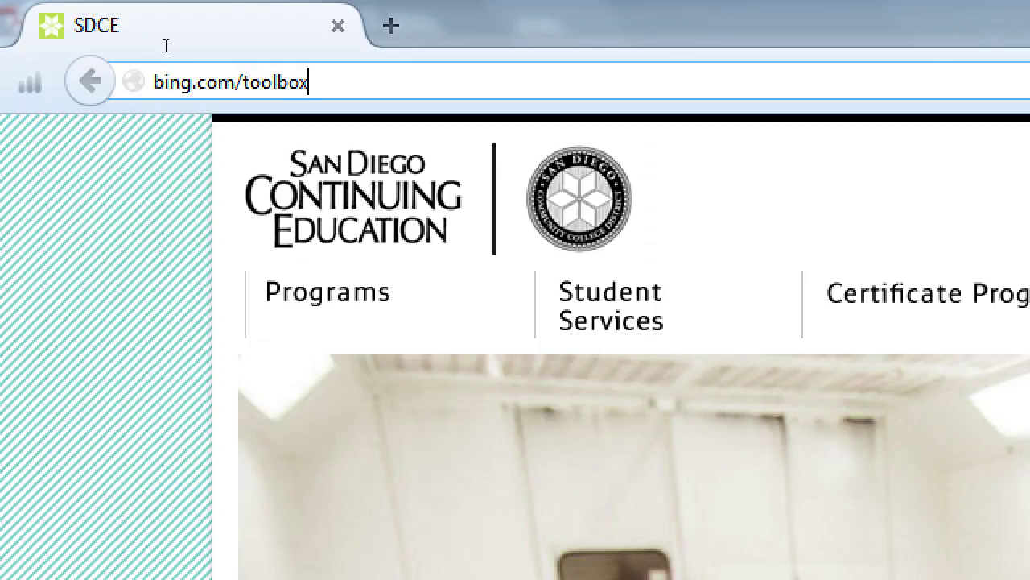
{"action": "key", "text": "Return"}
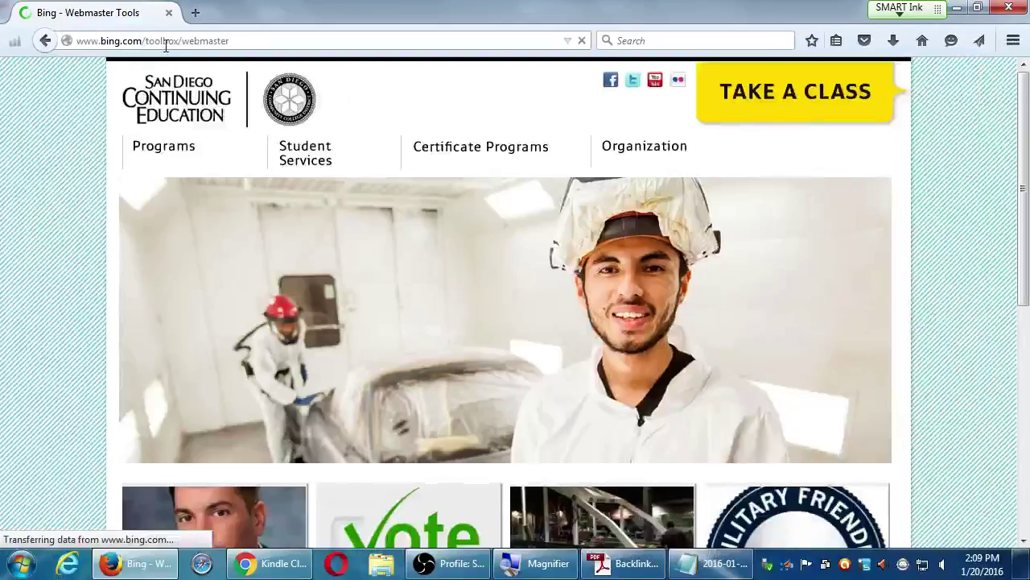
{"action": "key", "text": "super+Left"}
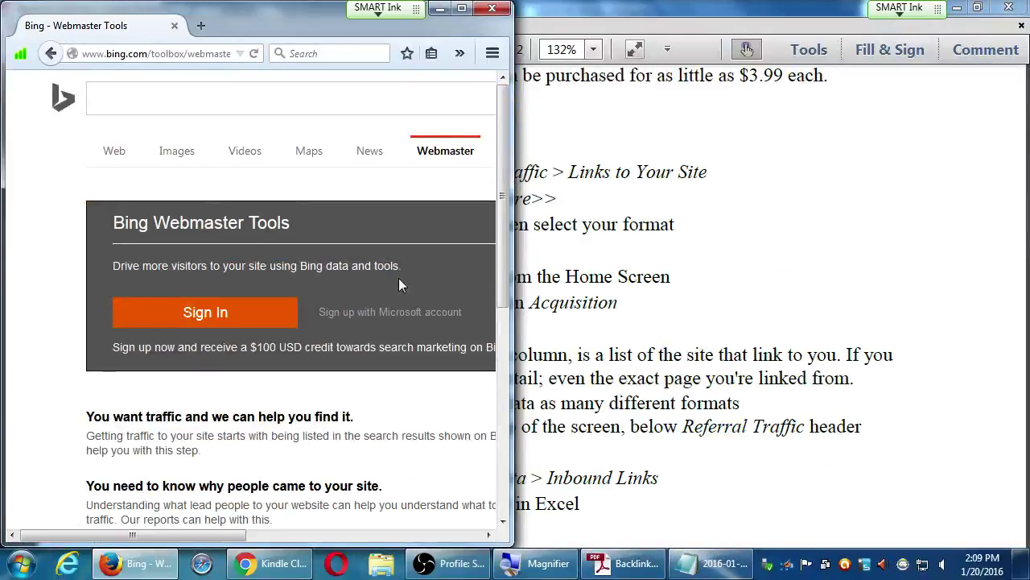
{"action": "left_click", "coordinate": [463, 567]}
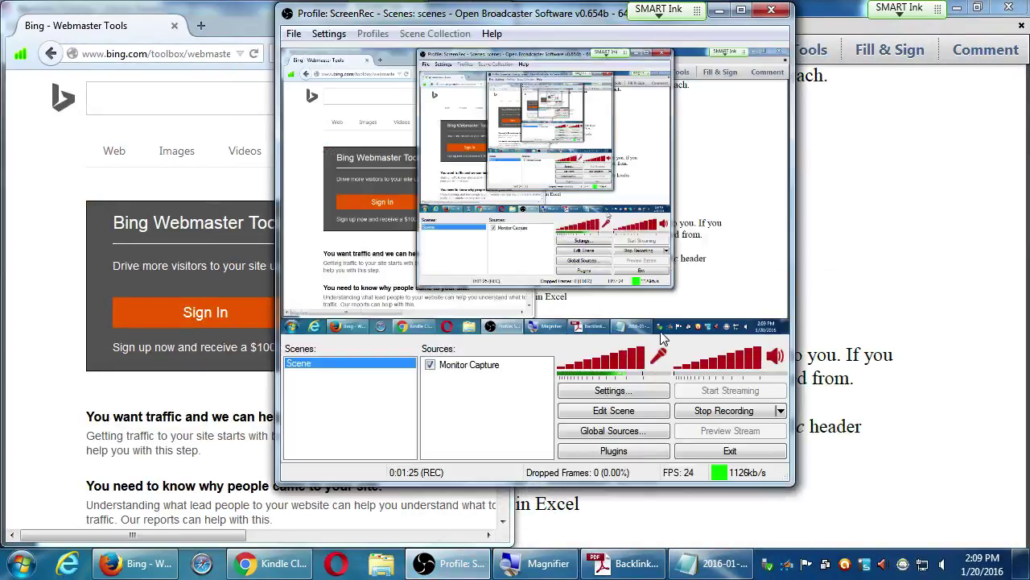
{"action": "key", "text": "super+Right"}
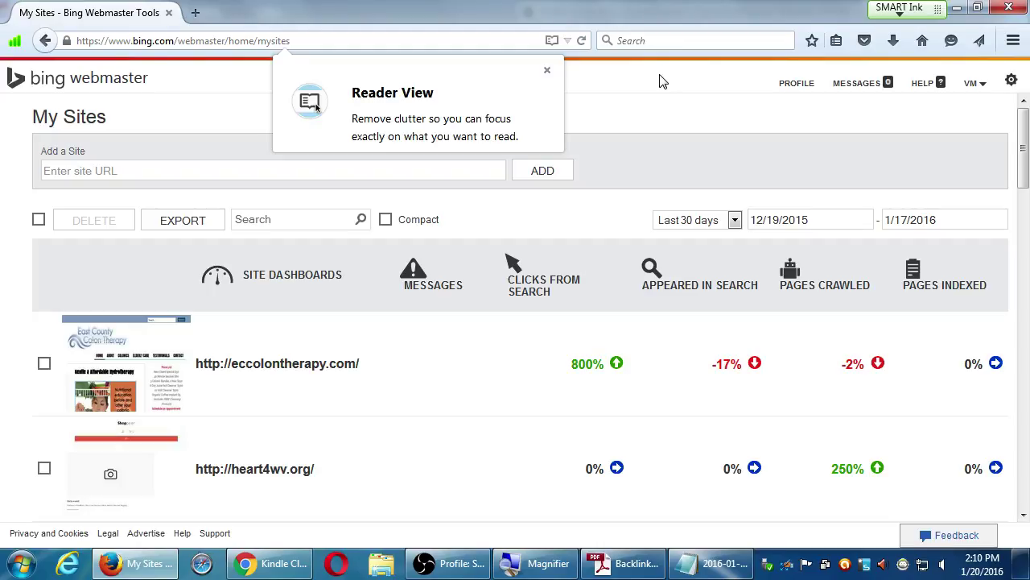
{"action": "left_click", "coordinate": [546, 70]}
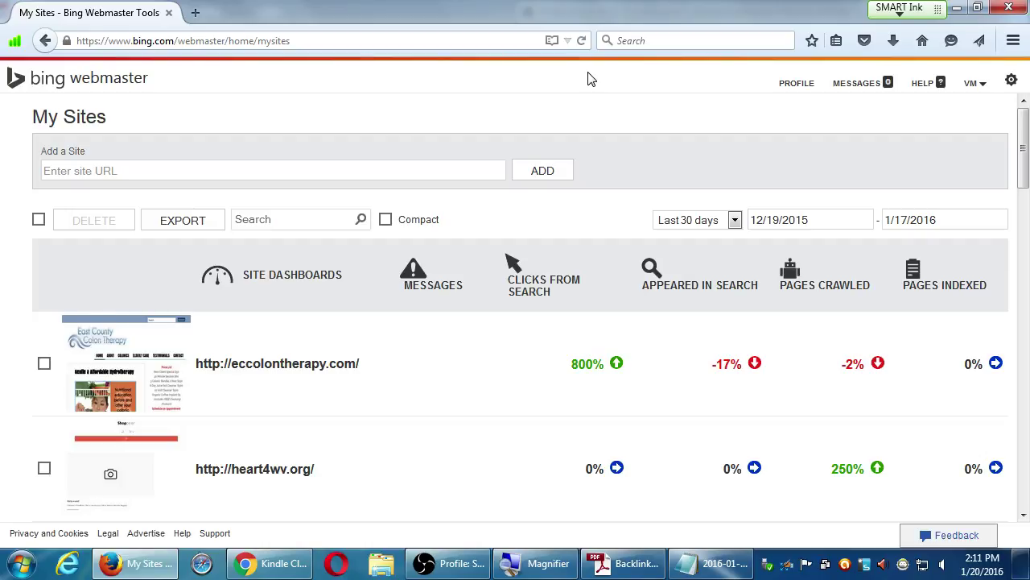
{"action": "scroll", "coordinate": [370, 371], "scroll_direction": "down", "scroll_amount": 4}
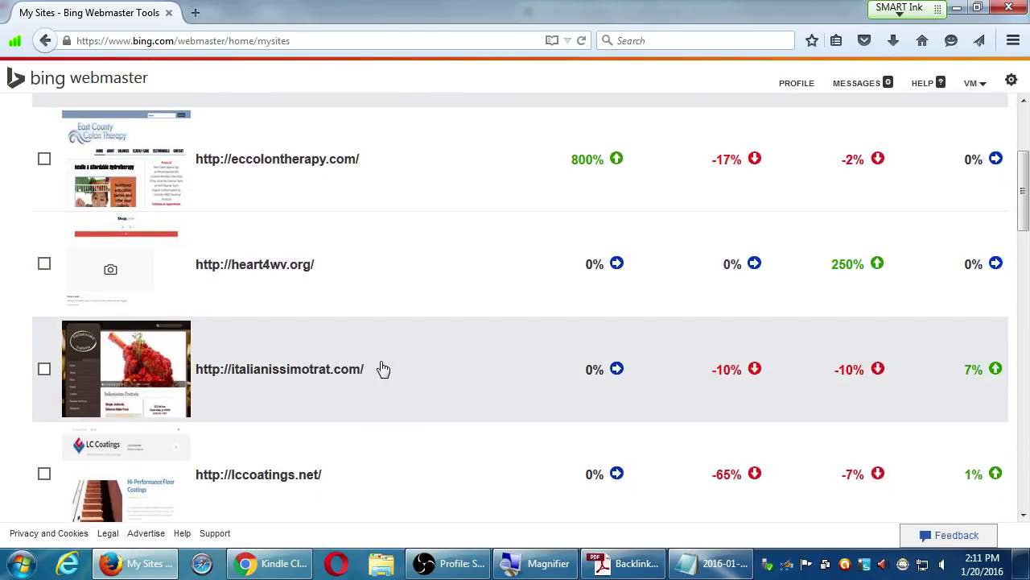
{"action": "scroll", "coordinate": [385, 364], "scroll_direction": "down", "scroll_amount": 6}
{"action": "scroll", "coordinate": [390, 354], "scroll_direction": "down", "scroll_amount": 6}
{"action": "scroll", "coordinate": [391, 349], "scroll_direction": "down", "scroll_amount": 4}
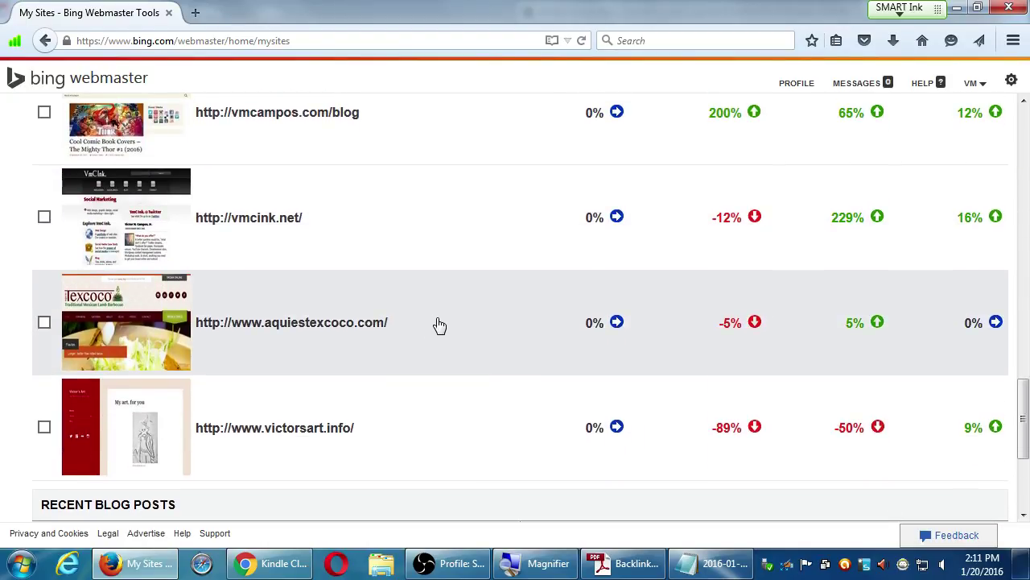
{"action": "left_click", "coordinate": [440, 324]}
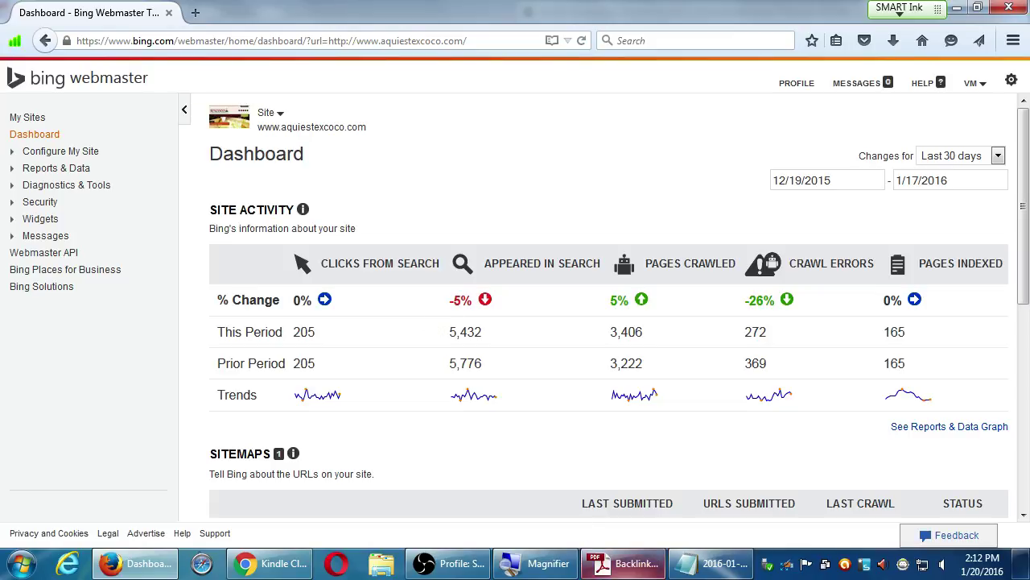
Check the Bing Webmaster Tools instructions in the Backlinks Strategy PDF in Adobe Reader, then return to the dashboard in Firefox.
{"action": "left_click", "coordinate": [619, 567]}
{"action": "double_click", "coordinate": [525, 8]}
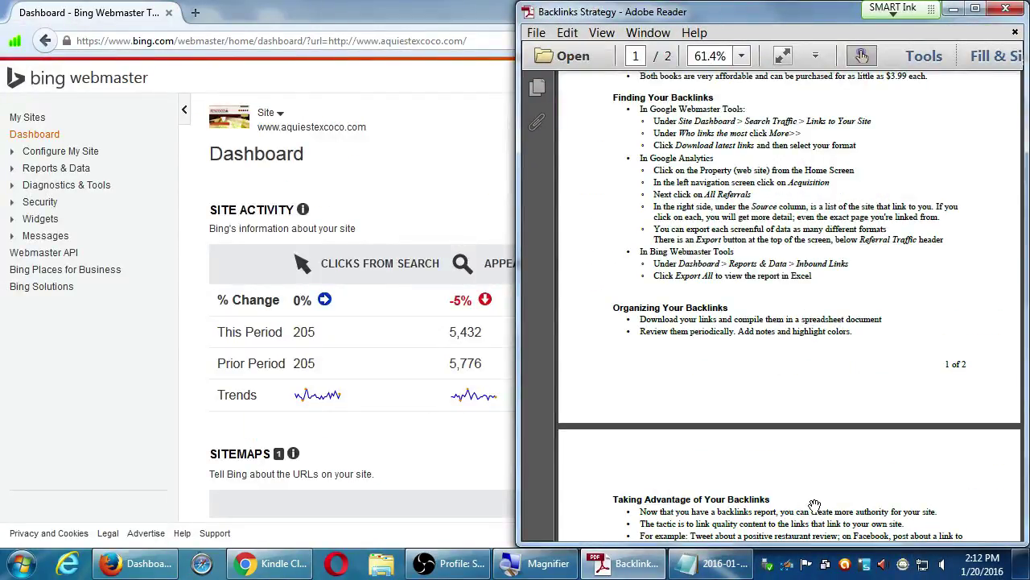
{"action": "scroll", "coordinate": [814, 505], "scroll_direction": "up", "scroll_amount": 3}
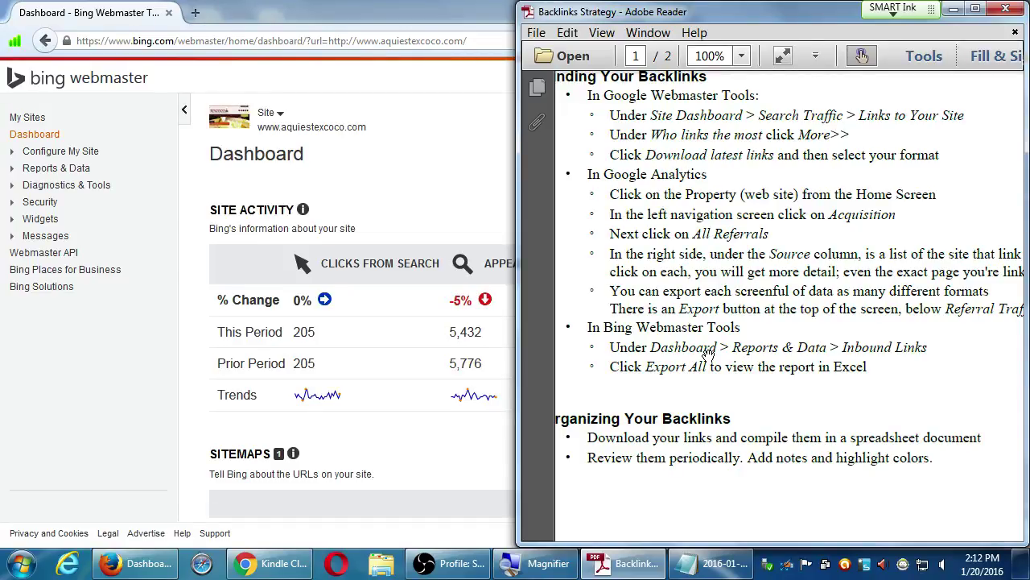
{"action": "left_click", "coordinate": [308, 114]}
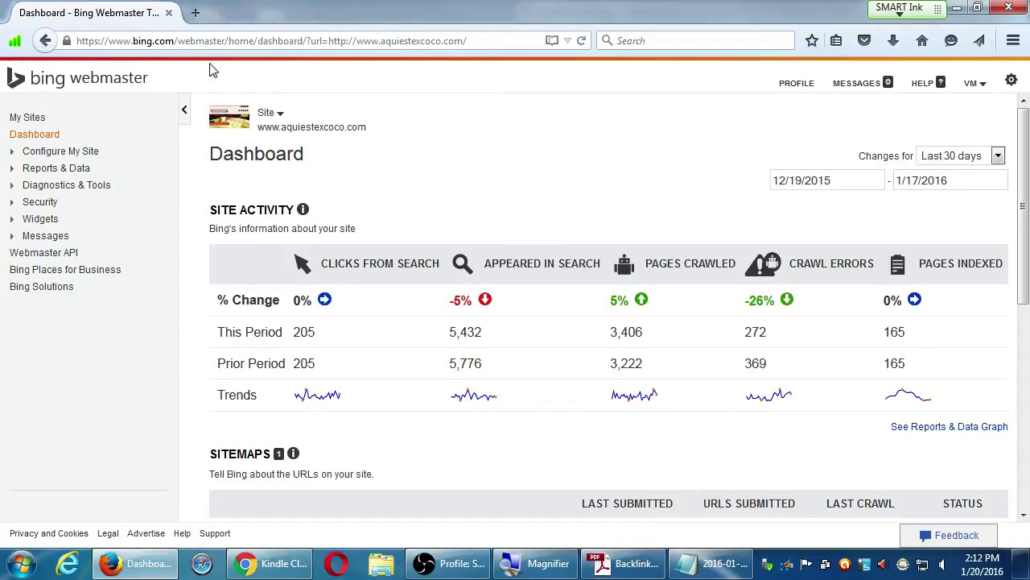
Open the Inbound Links report under Reports & Data and bring up its target page table.
{"action": "left_click", "coordinate": [13, 170]}
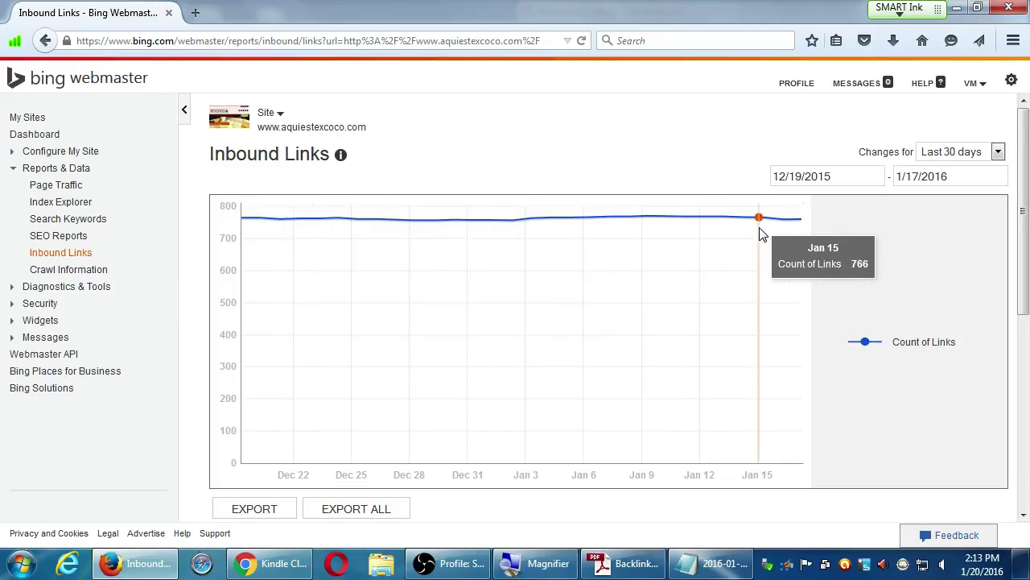
{"action": "scroll", "coordinate": [889, 277], "scroll_direction": "down", "scroll_amount": 3}
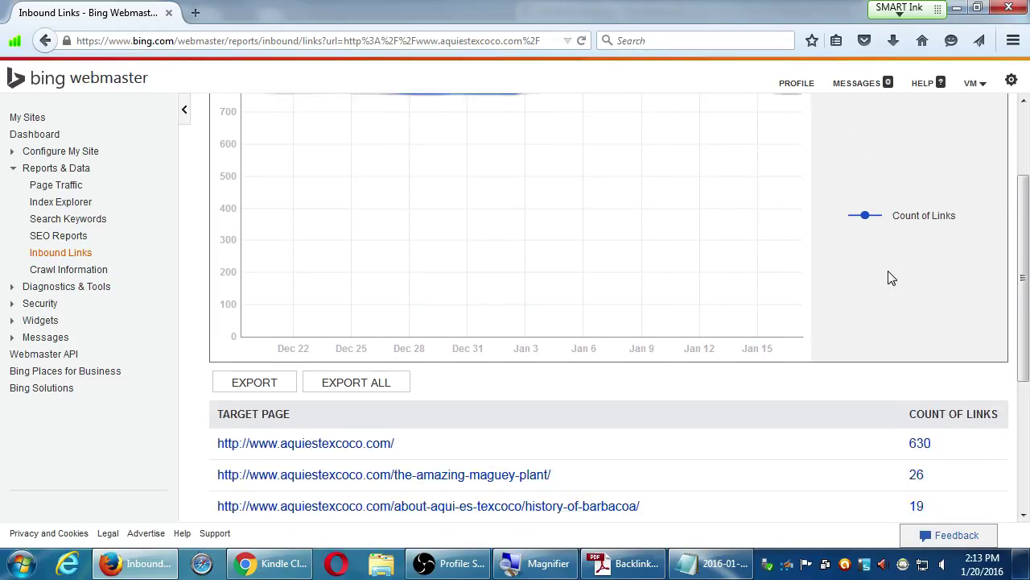
{"action": "scroll", "coordinate": [889, 278], "scroll_direction": "down", "scroll_amount": 5}
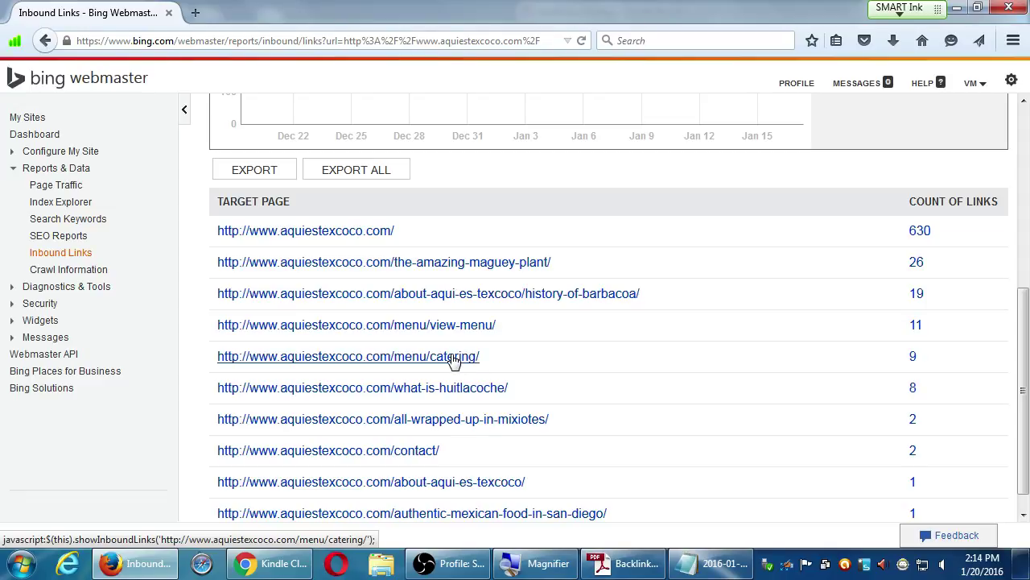
Review the link details of the /menu/catering/ page and open the first sandiegan.com source URL.
{"action": "left_click", "coordinate": [915, 357]}
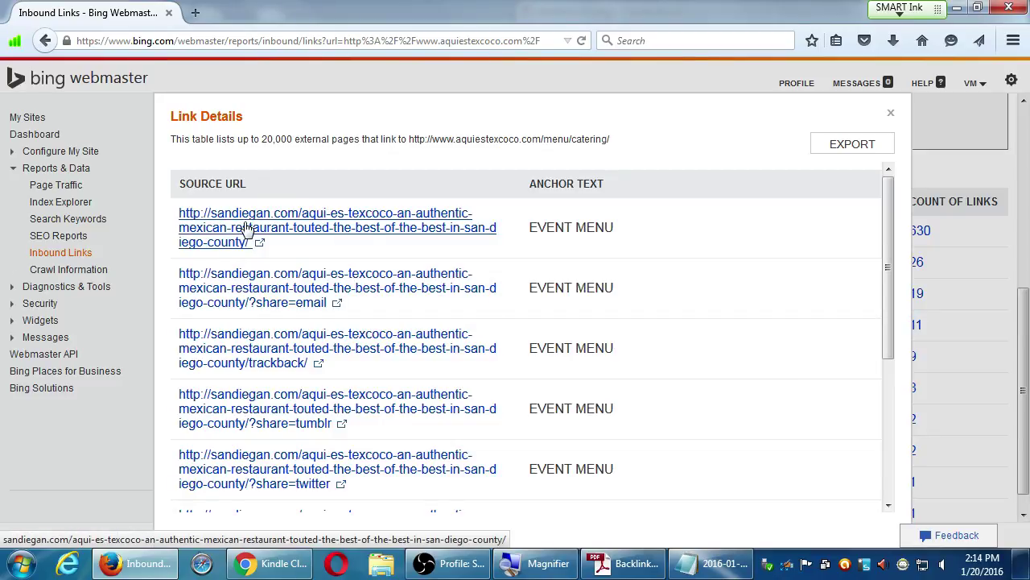
{"action": "scroll", "coordinate": [253, 229], "scroll_direction": "down", "scroll_amount": 3}
{"action": "scroll", "coordinate": [260, 228], "scroll_direction": "down", "scroll_amount": 3}
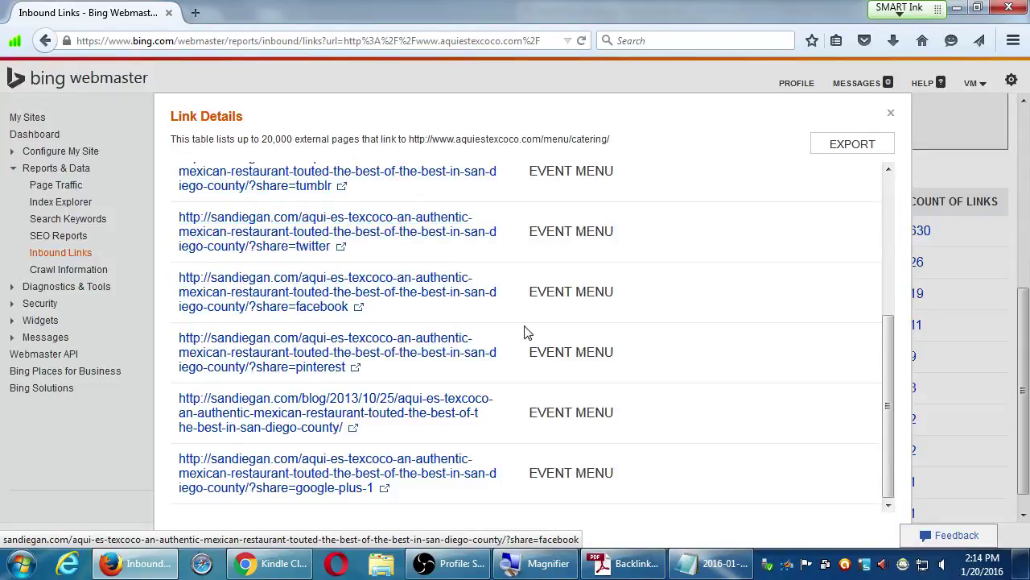
{"action": "scroll", "coordinate": [596, 338], "scroll_direction": "up", "scroll_amount": 2}
{"action": "scroll", "coordinate": [596, 338], "scroll_direction": "up", "scroll_amount": 3}
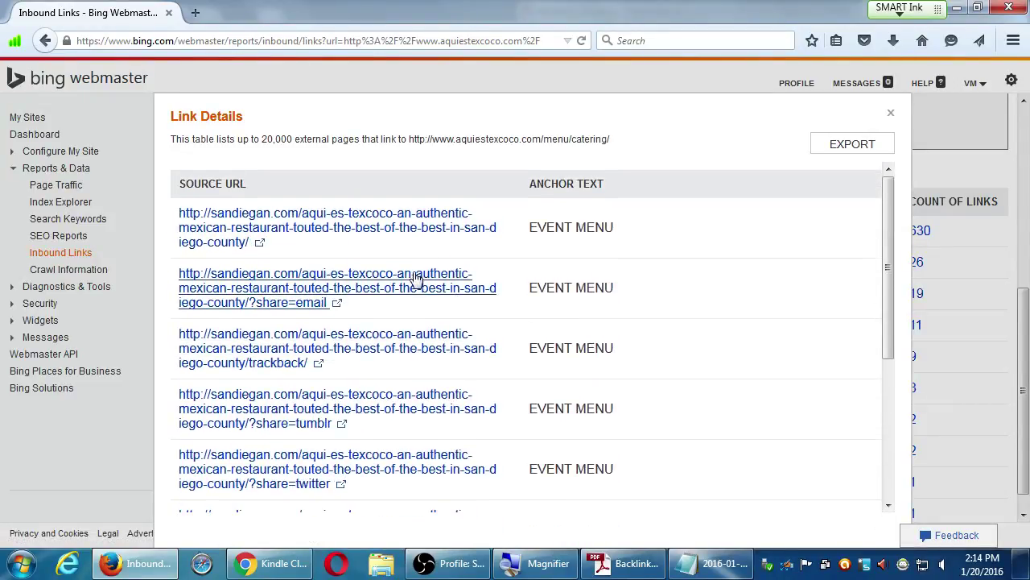
{"action": "left_click", "coordinate": [389, 239]}
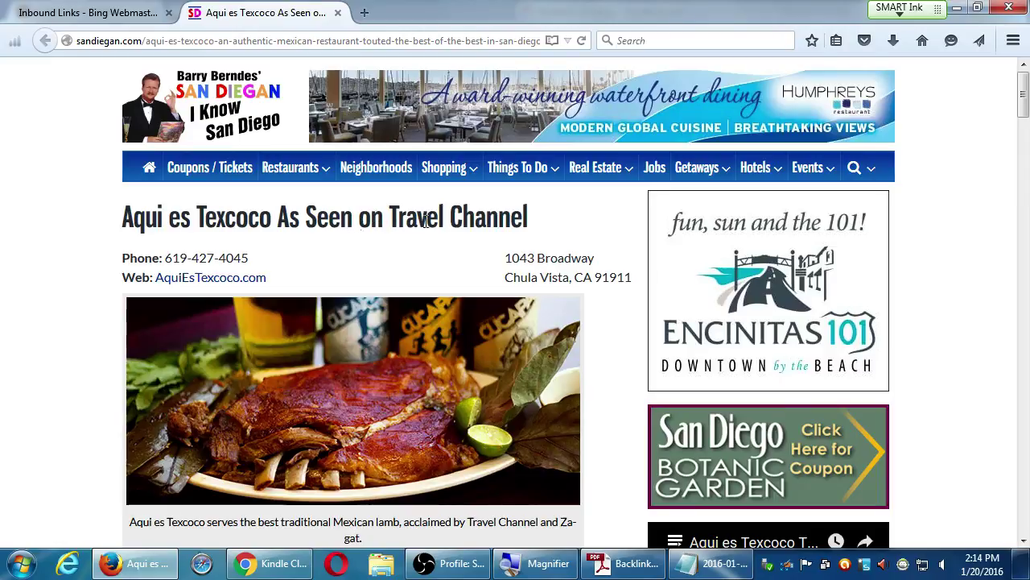
Examine the sandiegan.com article about Aqui es Texcoco, from its contact details and website link down to the page footer.
{"action": "left_click_drag", "start_coordinate": [164, 259], "coordinate": [451, 246]}
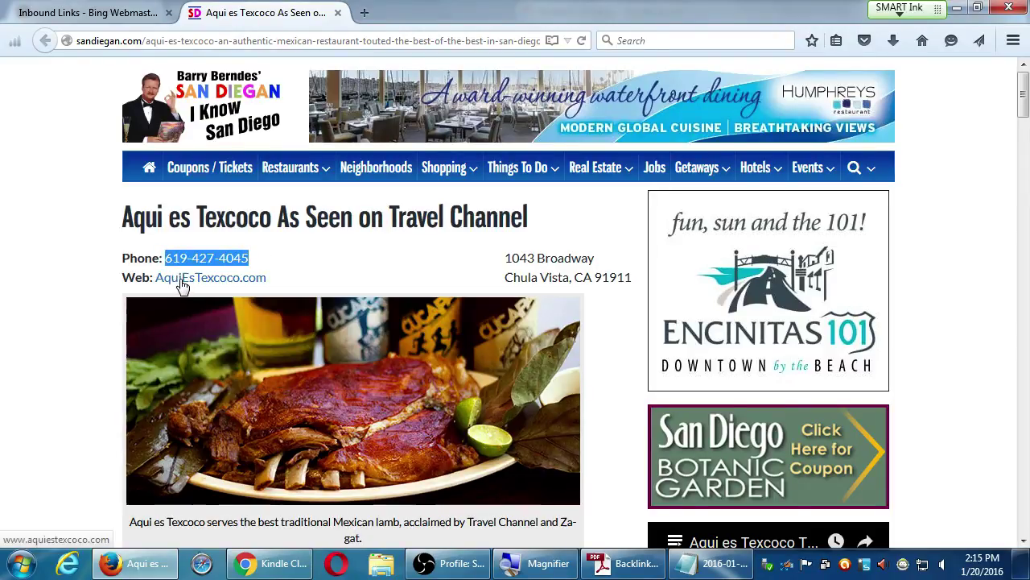
{"action": "scroll", "coordinate": [181, 282], "scroll_direction": "down", "scroll_amount": 3}
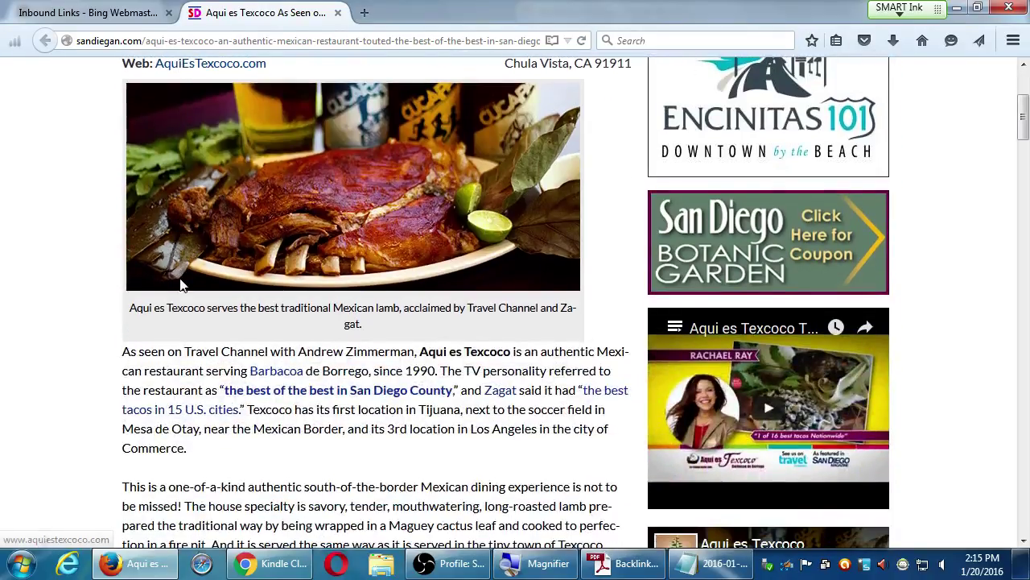
{"action": "scroll", "coordinate": [141, 385], "scroll_direction": "down", "scroll_amount": 3}
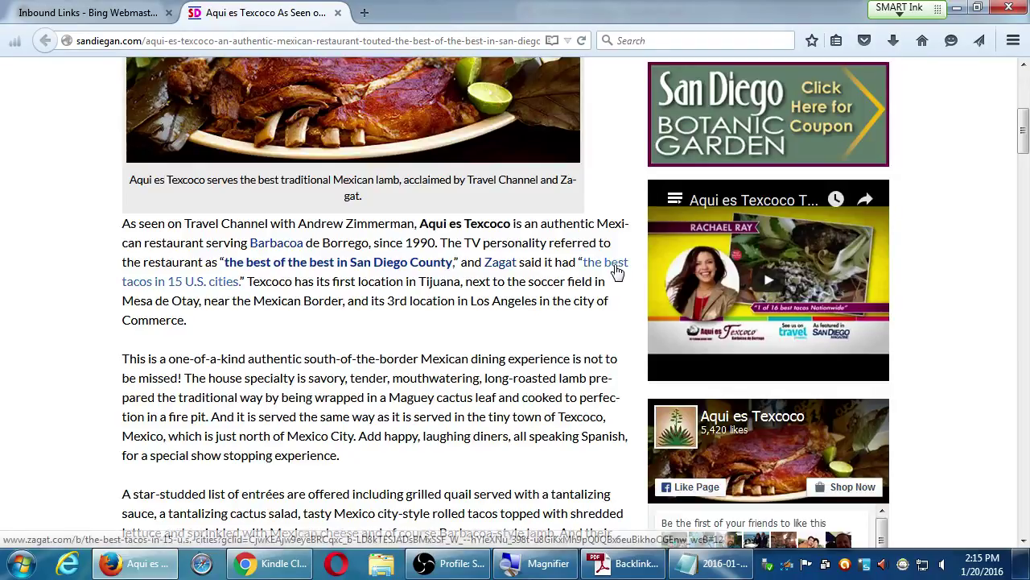
{"action": "scroll", "coordinate": [617, 272], "scroll_direction": "down", "scroll_amount": 4}
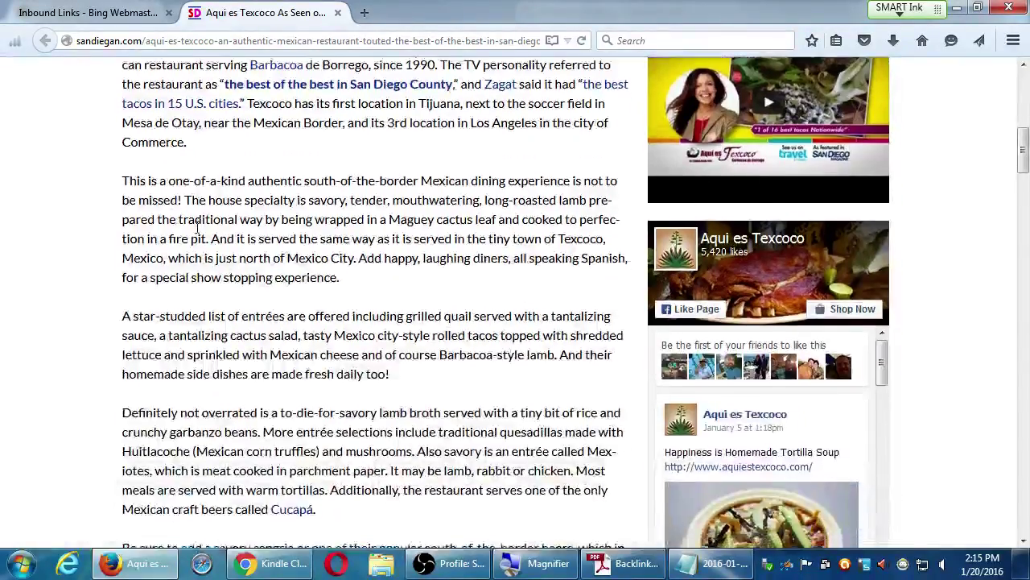
{"action": "scroll", "coordinate": [197, 228], "scroll_direction": "down", "scroll_amount": 5}
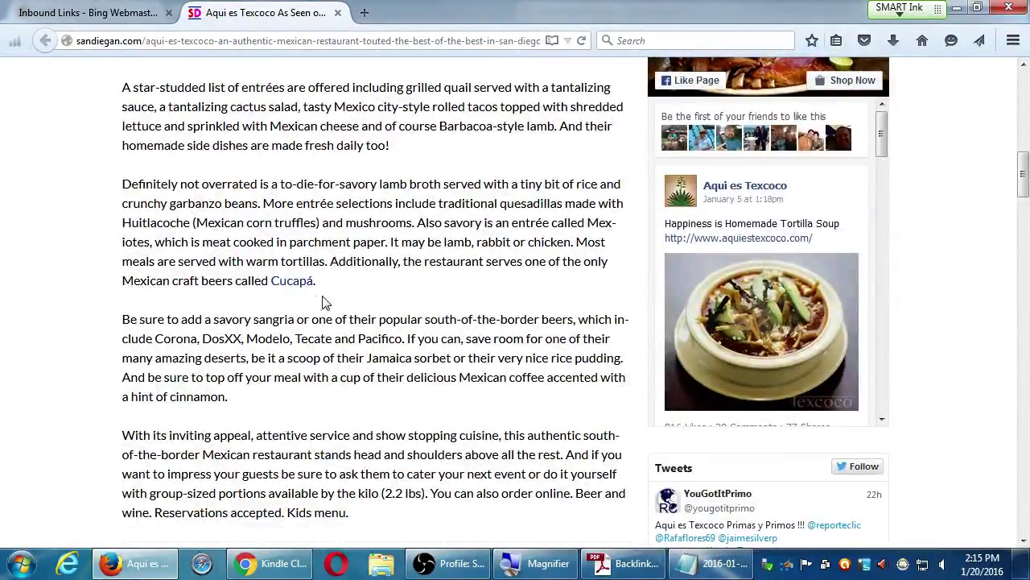
{"action": "scroll", "coordinate": [351, 300], "scroll_direction": "down", "scroll_amount": 4}
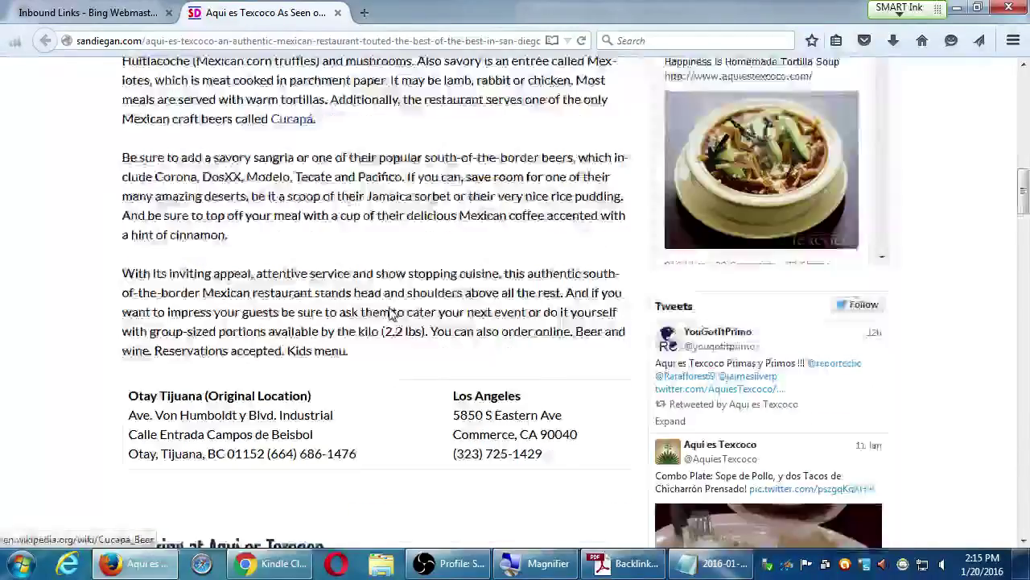
{"action": "scroll", "coordinate": [392, 314], "scroll_direction": "down", "scroll_amount": 1}
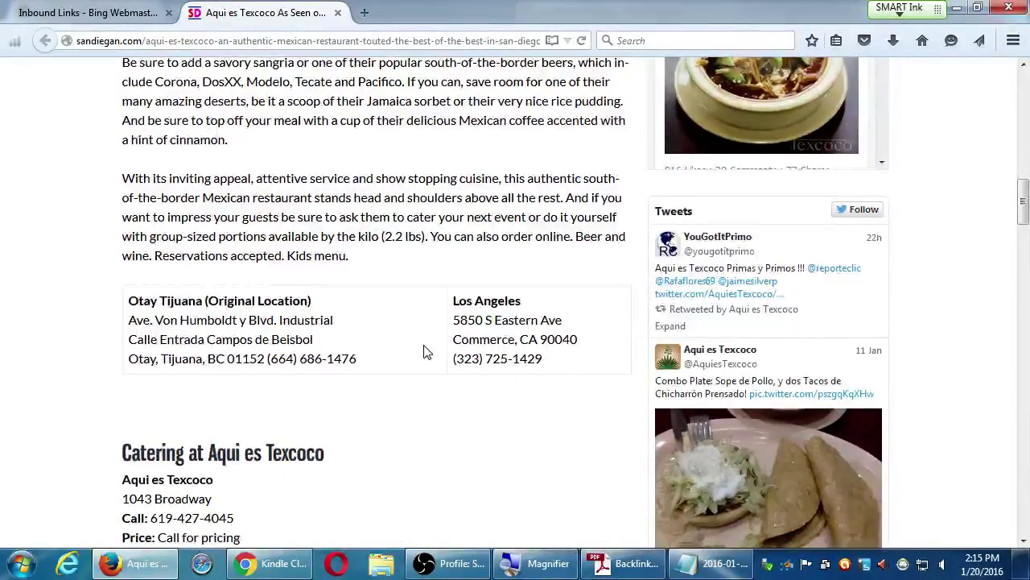
{"action": "scroll", "coordinate": [427, 352], "scroll_direction": "down", "scroll_amount": 10}
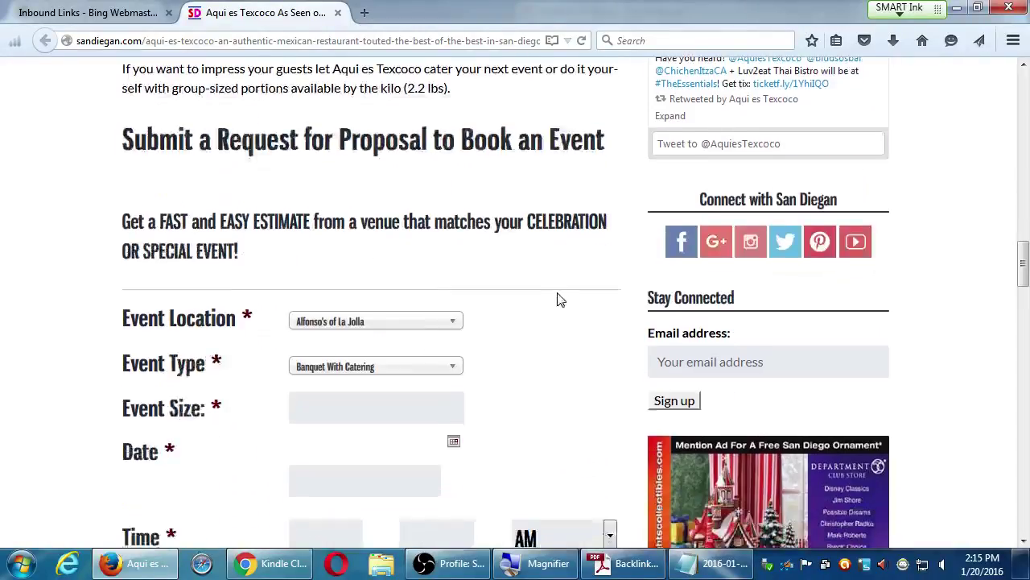
{"action": "scroll", "coordinate": [561, 299], "scroll_direction": "down", "scroll_amount": 15}
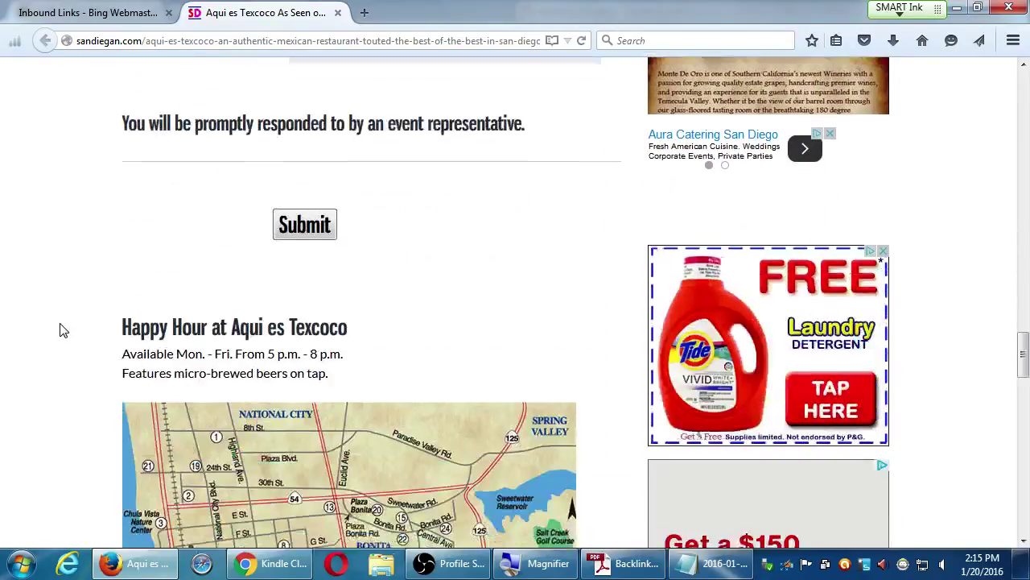
{"action": "scroll", "coordinate": [63, 330], "scroll_direction": "down", "scroll_amount": 5}
{"action": "scroll", "coordinate": [64, 330], "scroll_direction": "down", "scroll_amount": 4}
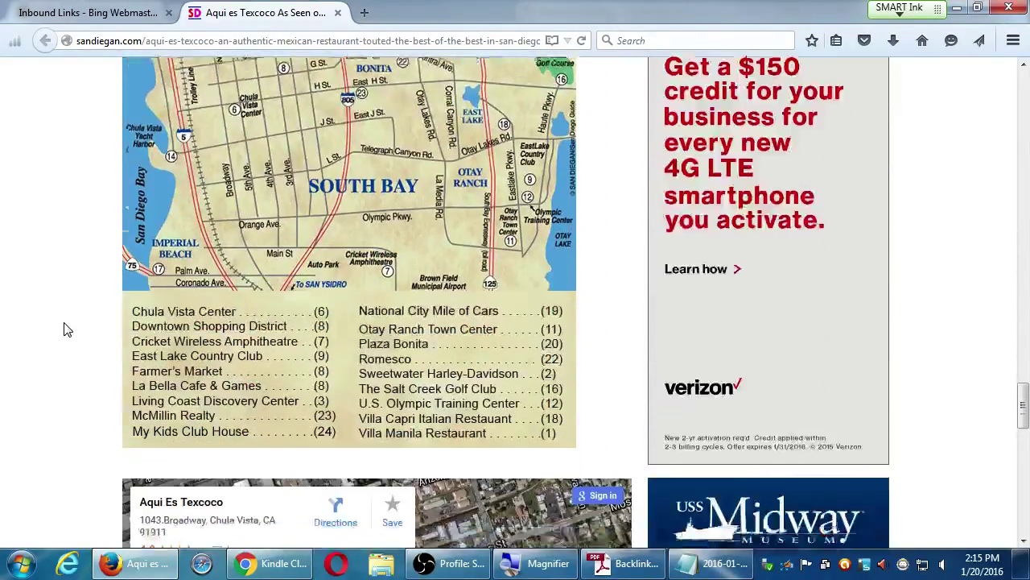
{"action": "scroll", "coordinate": [64, 330], "scroll_direction": "down", "scroll_amount": 17}
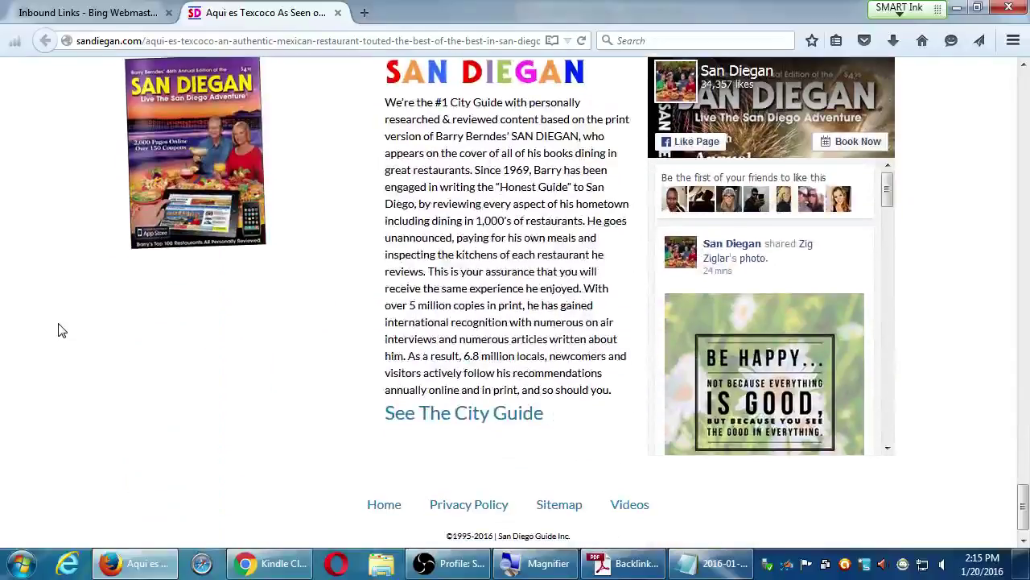
{"action": "key", "text": "Home"}
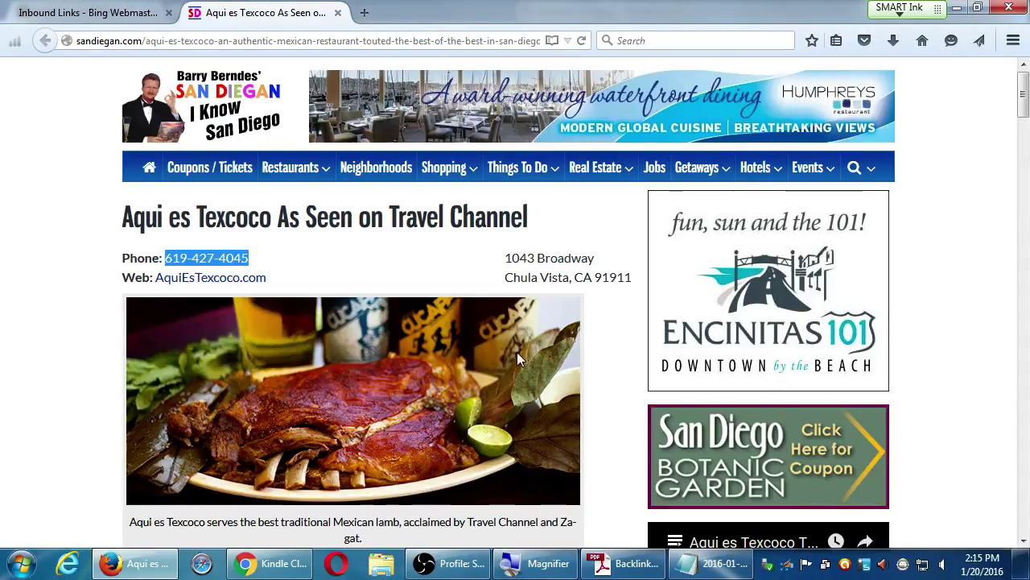
Open the HTML source of the sandiegan.com article about Aqui es Texcoco and look through its code.
{"action": "scroll", "coordinate": [448, 372], "scroll_direction": "down", "scroll_amount": 2}
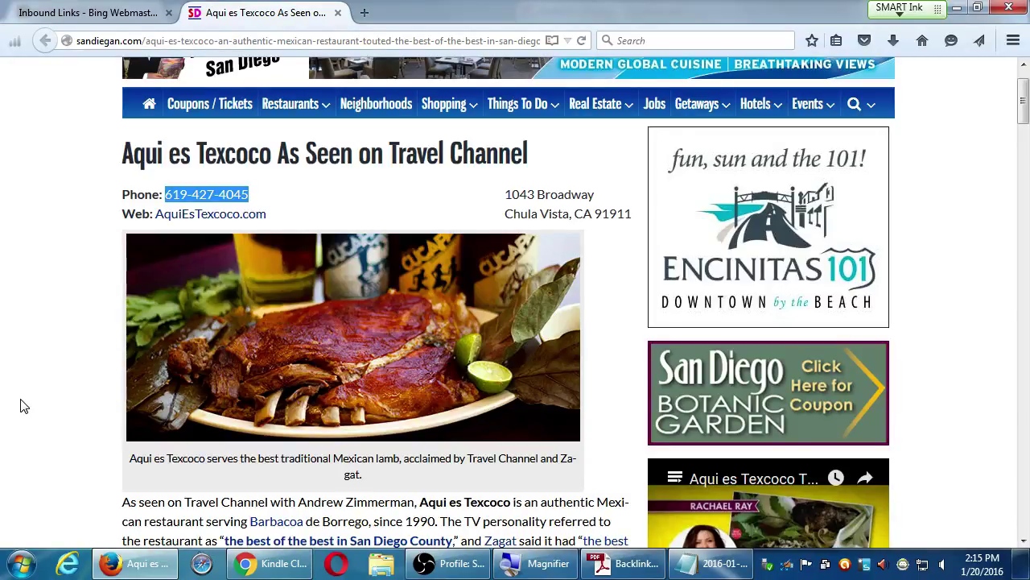
{"action": "left_click", "coordinate": [24, 407]}
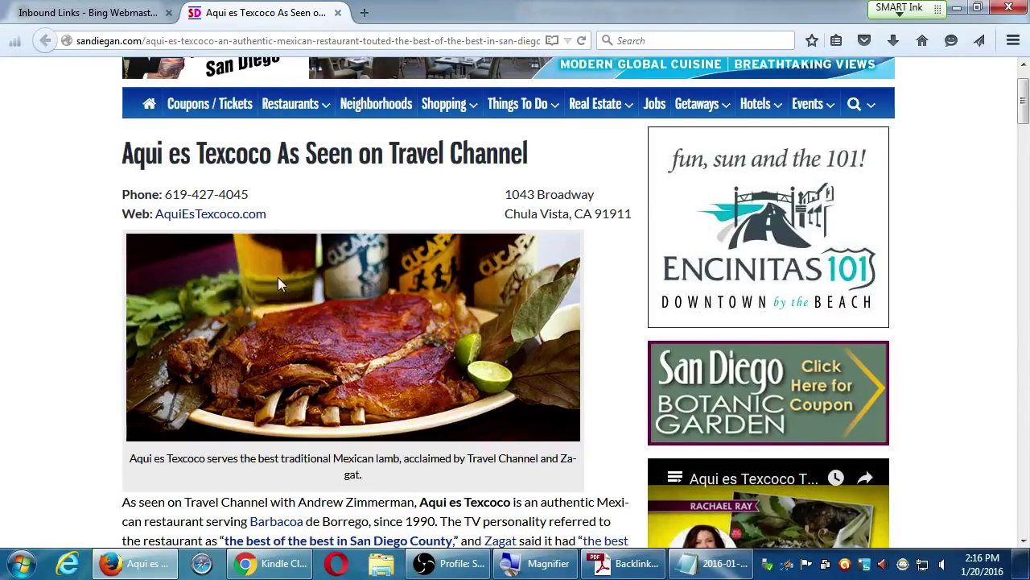
{"action": "right_click", "coordinate": [213, 279]}
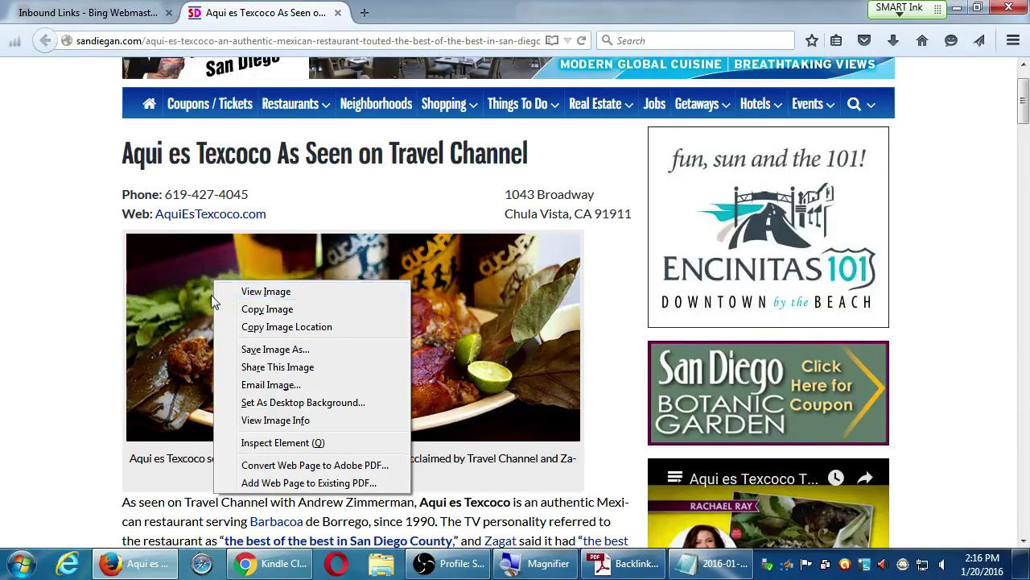
{"action": "right_click", "coordinate": [184, 295]}
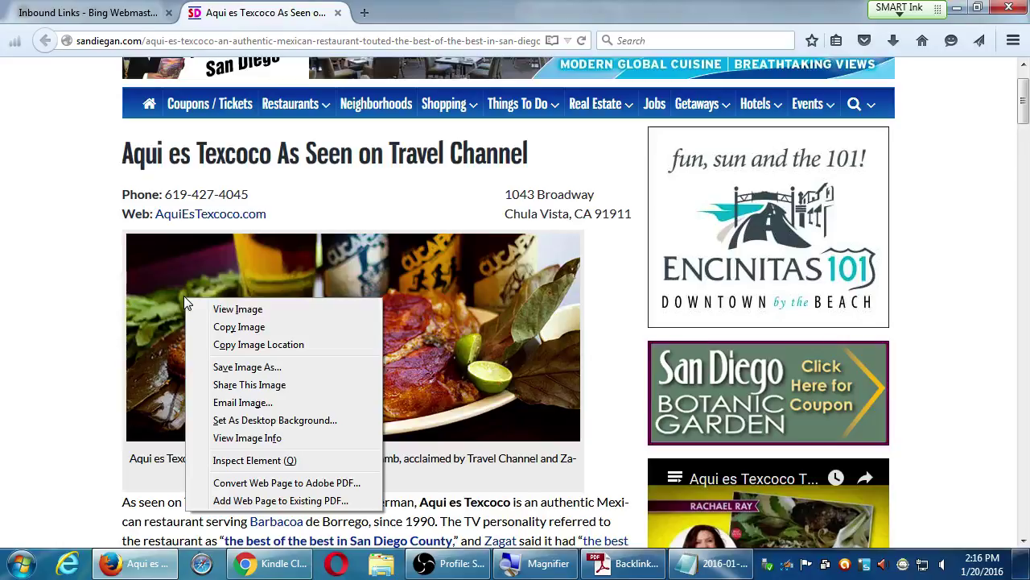
{"action": "key", "text": "Escape"}
{"action": "key", "text": "ctrl+u"}
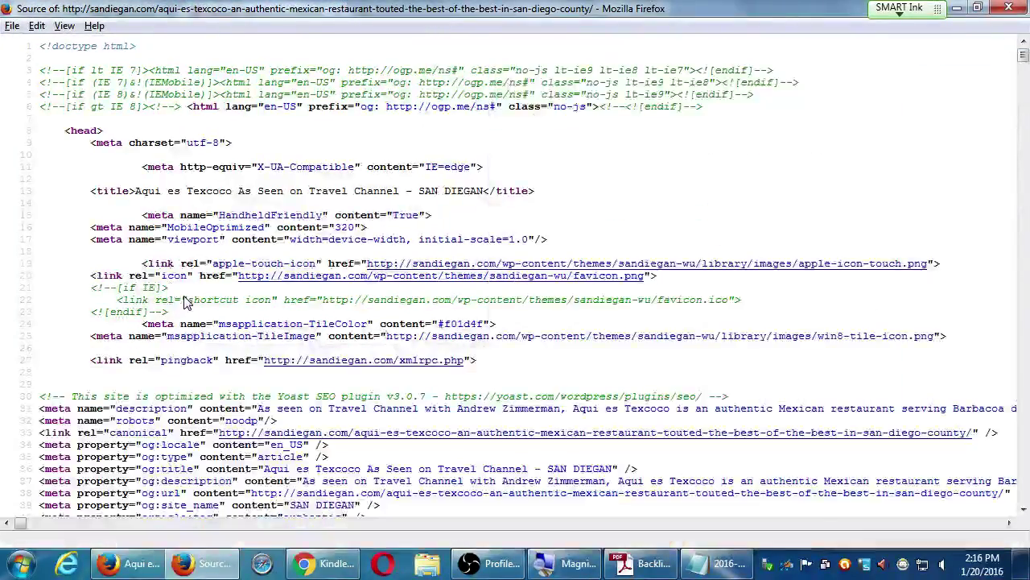
{"action": "scroll", "coordinate": [183, 301], "scroll_direction": "down", "scroll_amount": 20}
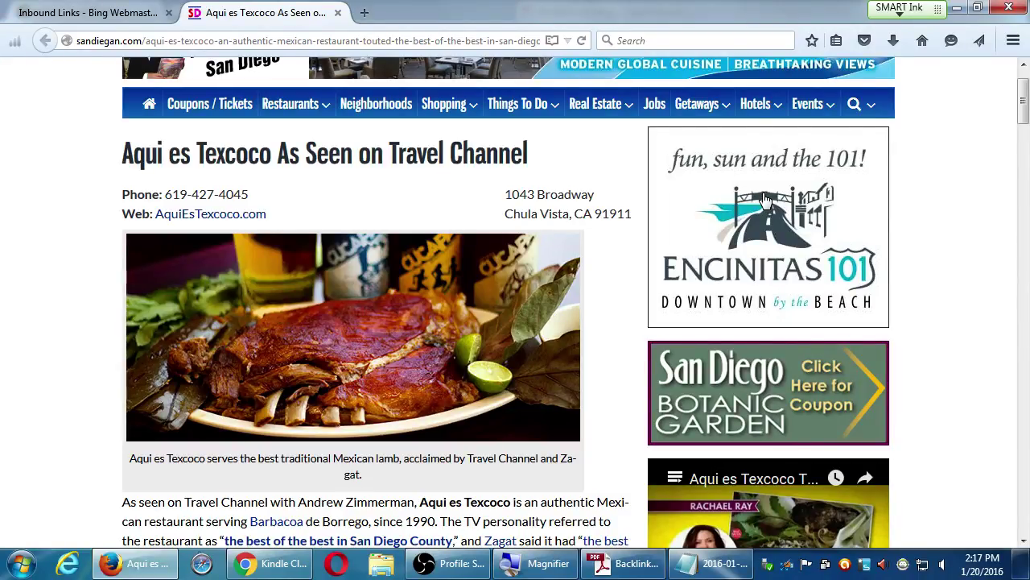
Examine the sandiegan.com article's embedded video, Facebook and Twitter feeds, catering section and event request form, then return to the article's beginning.
{"action": "scroll", "coordinate": [839, 202], "scroll_direction": "down", "scroll_amount": 5}
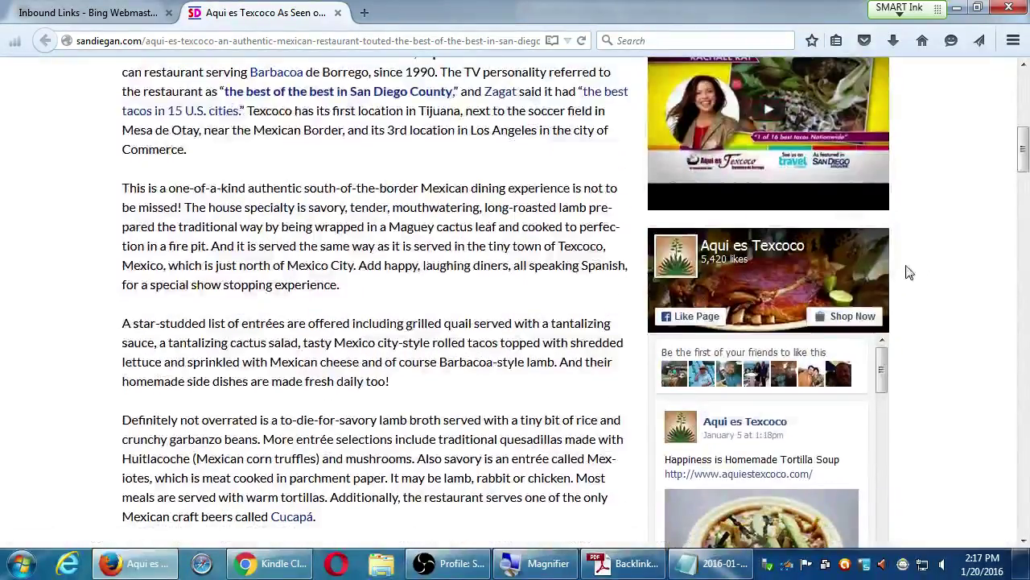
{"action": "scroll", "coordinate": [910, 273], "scroll_direction": "up", "scroll_amount": 2}
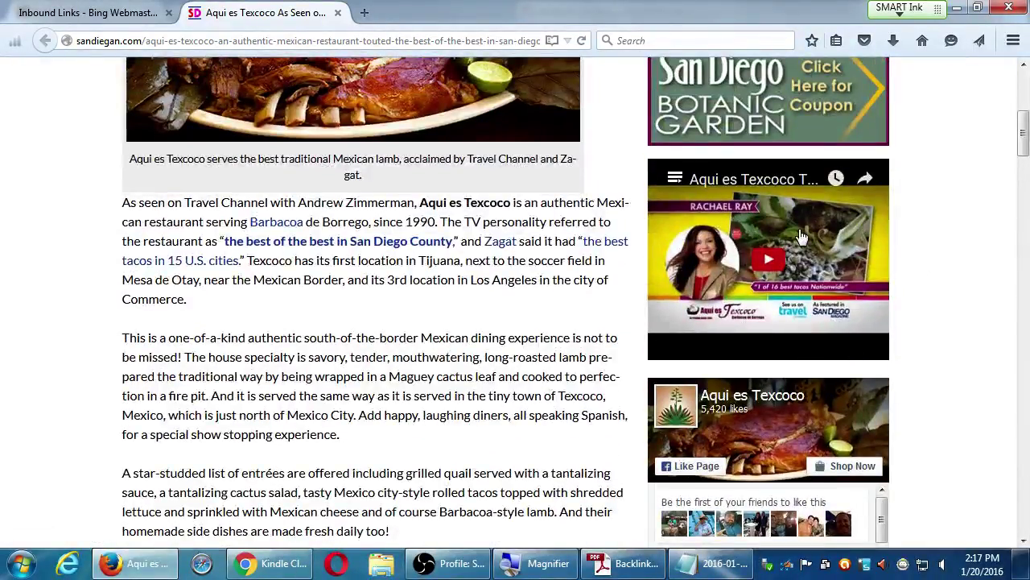
{"action": "scroll", "coordinate": [998, 355], "scroll_direction": "up", "scroll_amount": 1}
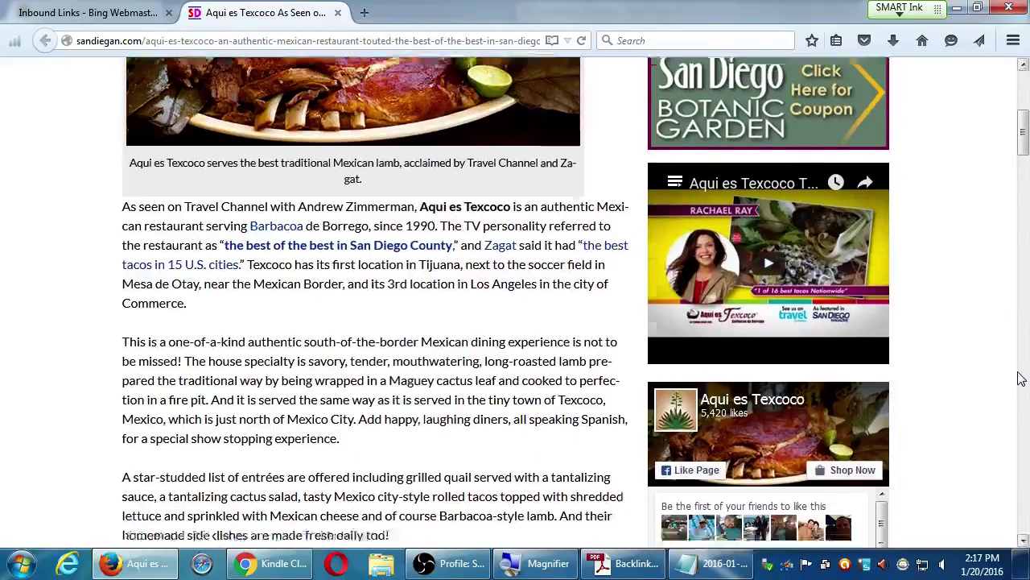
{"action": "scroll", "coordinate": [990, 370], "scroll_direction": "down", "scroll_amount": 2}
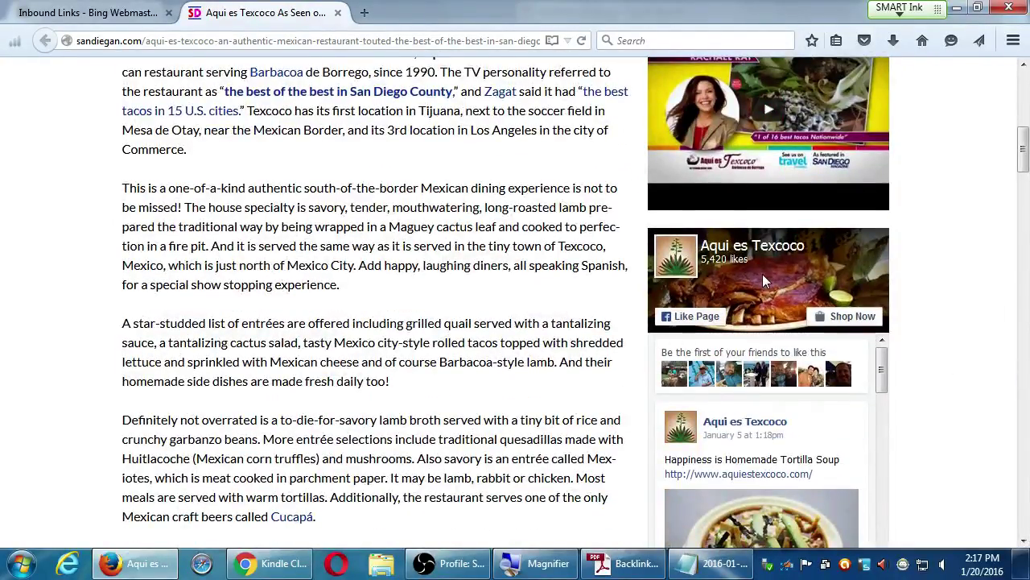
{"action": "scroll", "coordinate": [784, 285], "scroll_direction": "down", "scroll_amount": 2}
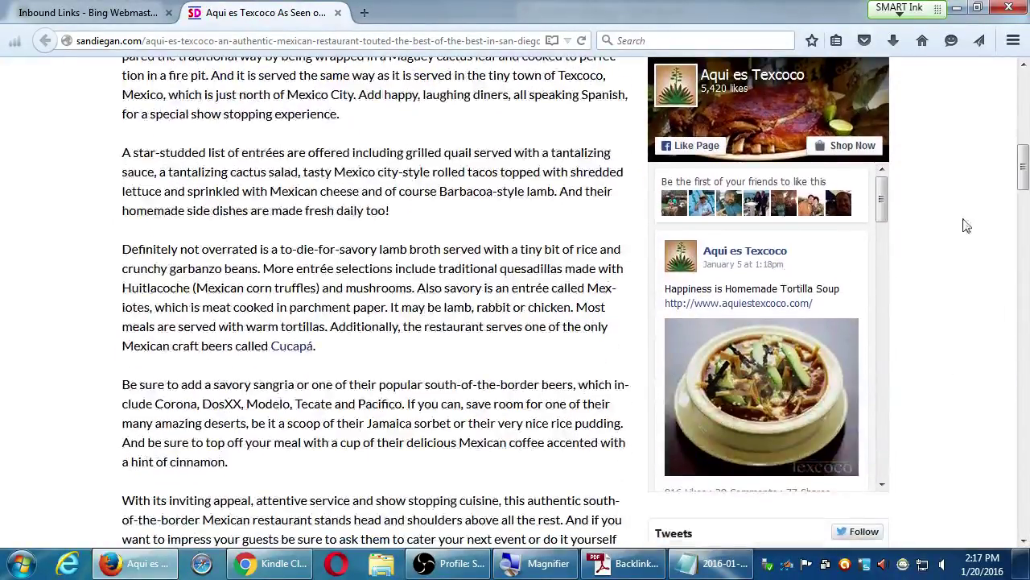
{"action": "left_click_drag", "start_coordinate": [882, 206], "coordinate": [886, 334]}
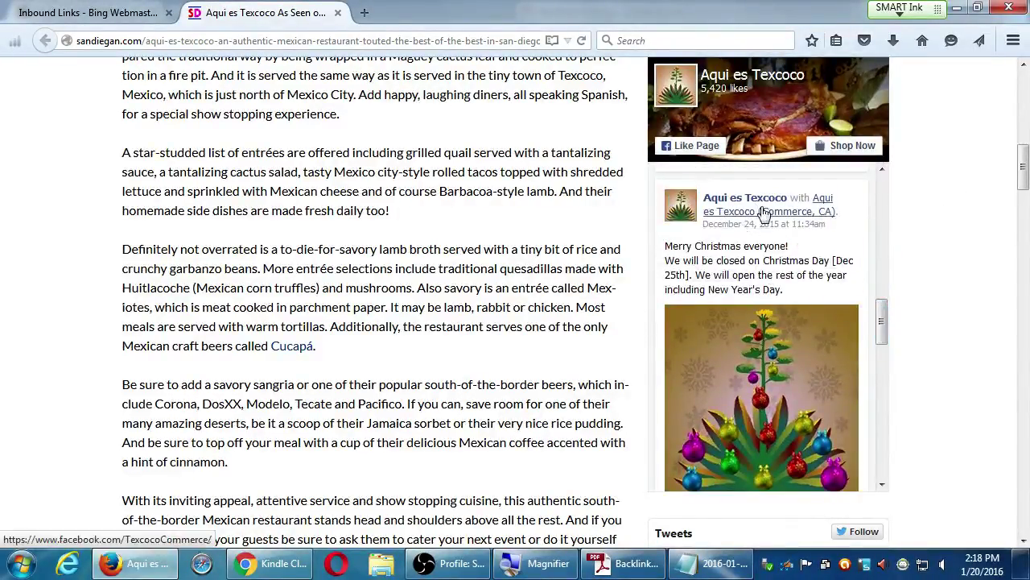
{"action": "scroll", "coordinate": [964, 339], "scroll_direction": "down", "scroll_amount": 8}
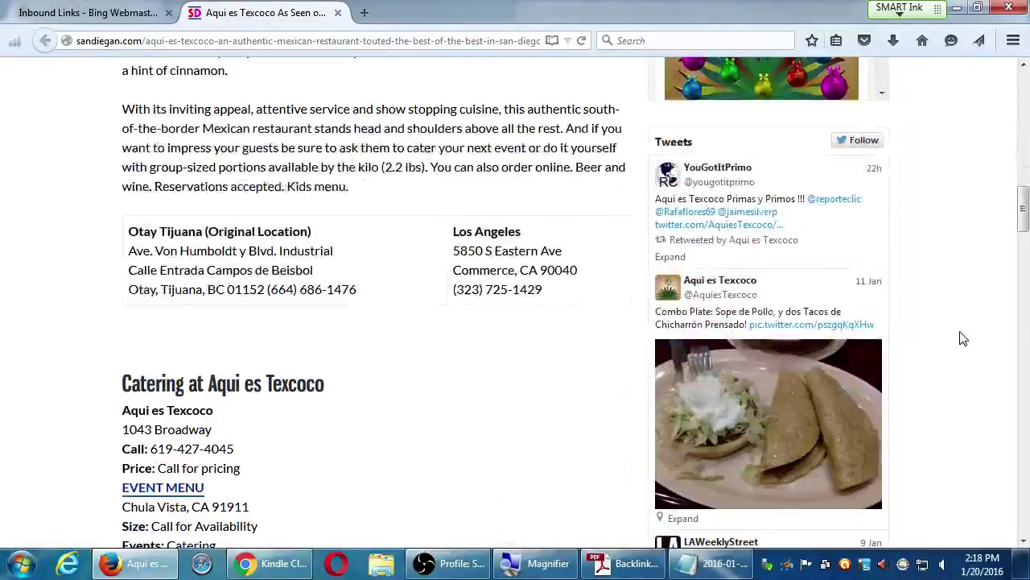
{"action": "scroll", "coordinate": [851, 243], "scroll_direction": "down", "scroll_amount": 10}
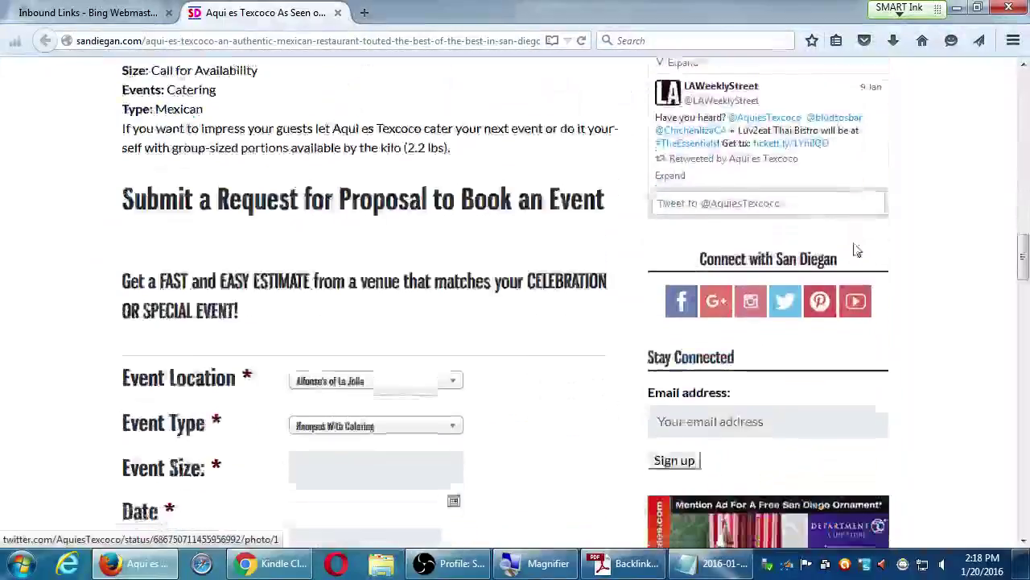
{"action": "scroll", "coordinate": [857, 249], "scroll_direction": "down", "scroll_amount": 6}
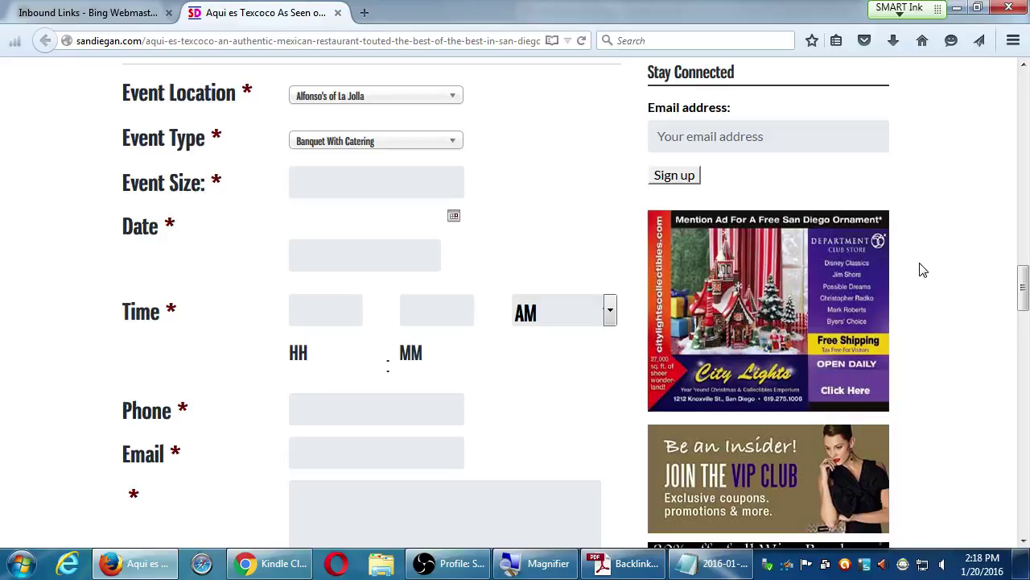
{"action": "scroll", "coordinate": [923, 271], "scroll_direction": "up", "scroll_amount": 20}
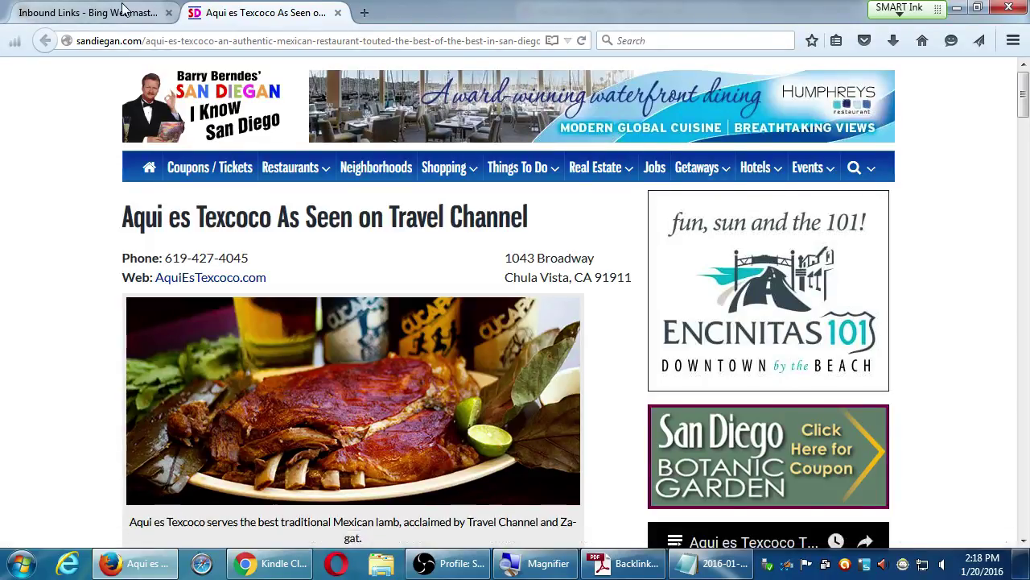
Return to the Inbound Links report, close the catering page's link details, and review those of the /the-amazing-maguey-plant/ page.
{"action": "left_click", "coordinate": [167, 10]}
{"action": "left_click", "coordinate": [891, 114]}
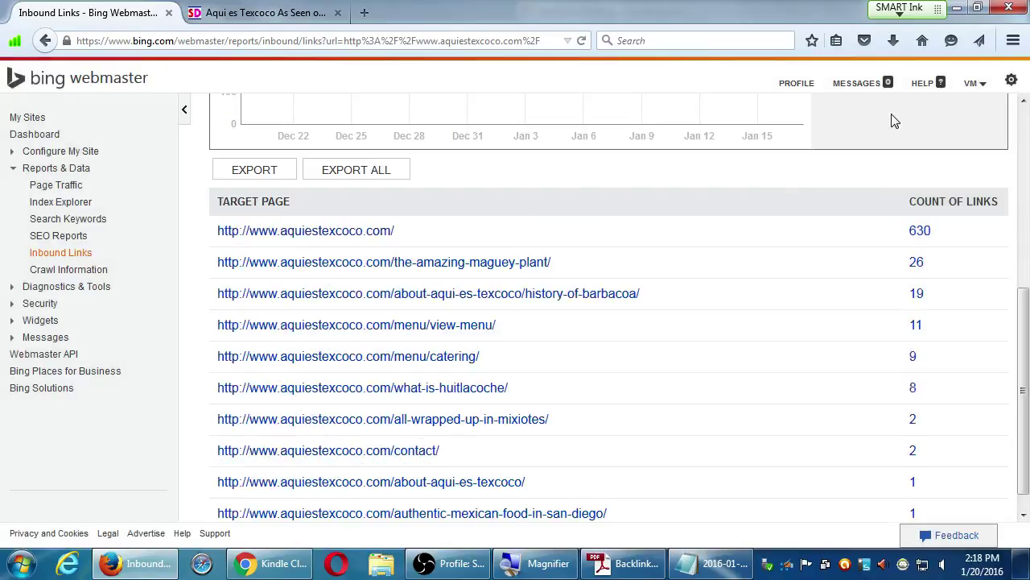
{"action": "left_click", "coordinate": [512, 266]}
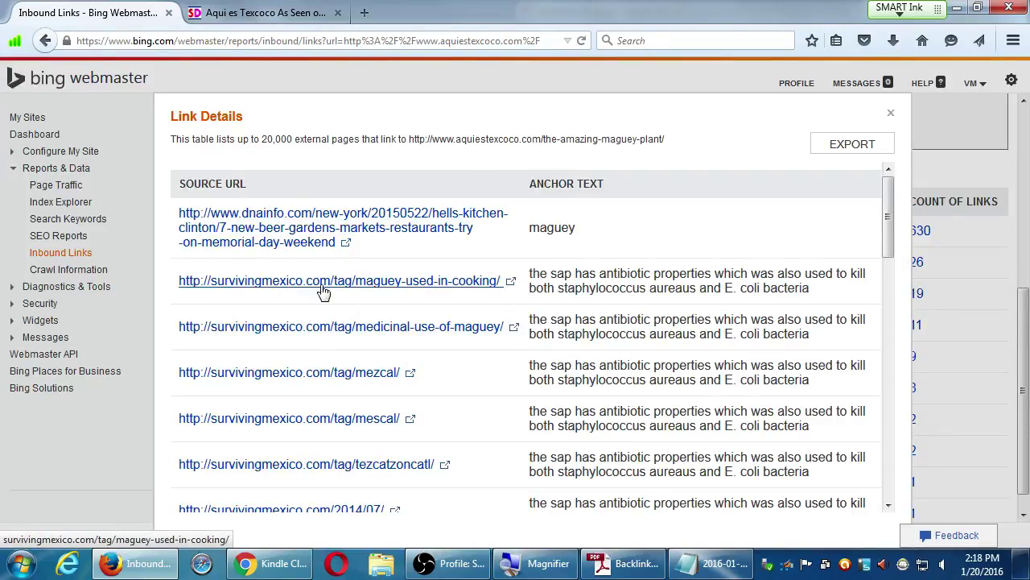
{"action": "scroll", "coordinate": [449, 478], "scroll_direction": "down", "scroll_amount": 3}
{"action": "scroll", "coordinate": [449, 481], "scroll_direction": "down", "scroll_amount": 10}
{"action": "scroll", "coordinate": [449, 481], "scroll_direction": "down", "scroll_amount": 10}
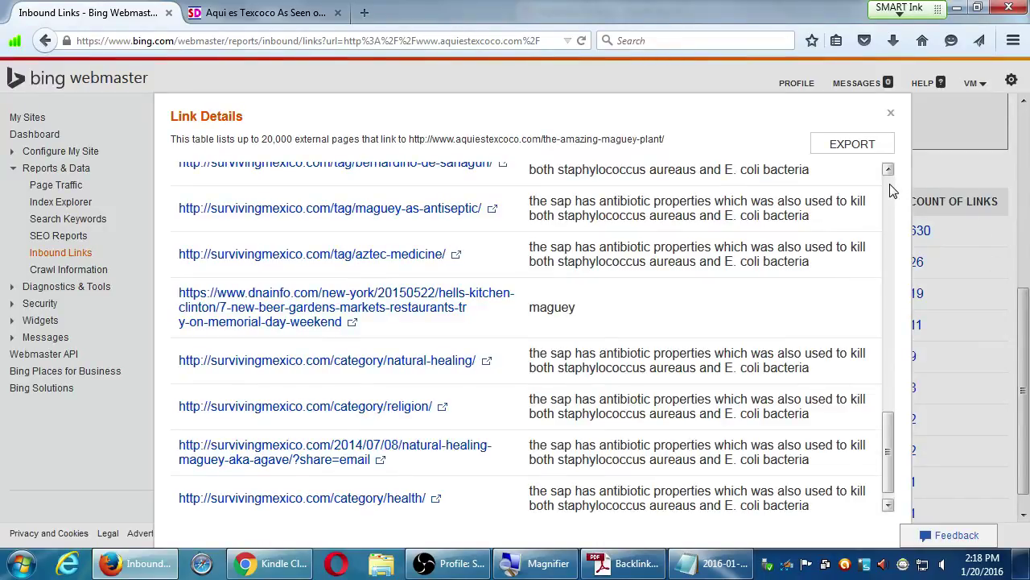
{"action": "scroll", "coordinate": [892, 190], "scroll_direction": "up", "scroll_amount": 15}
Open the first dnainfo.com source URL and search the article for "texc".
{"action": "left_click", "coordinate": [385, 224]}
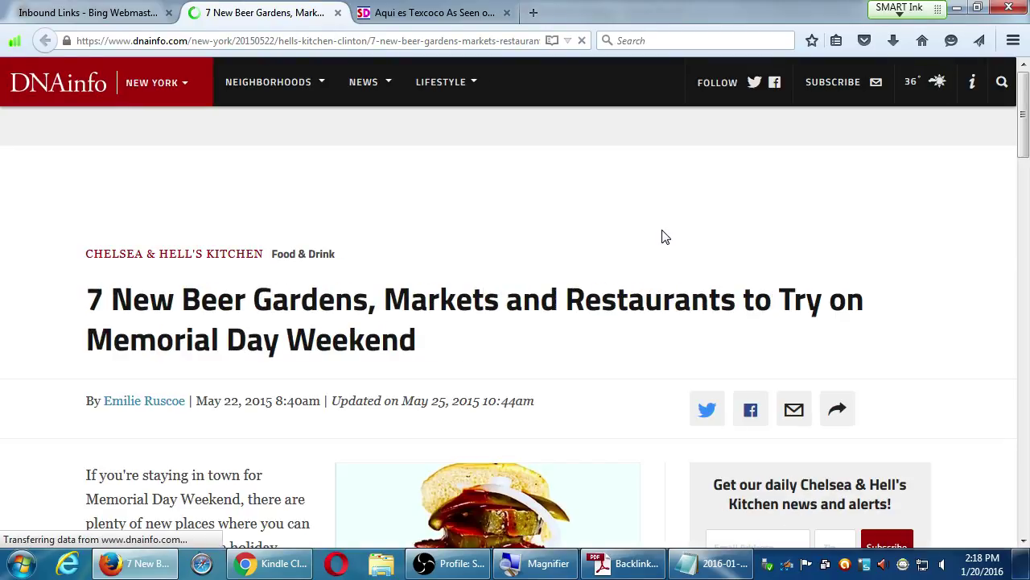
{"action": "key", "text": "ctrl+f"}
{"action": "type", "text": "te"}
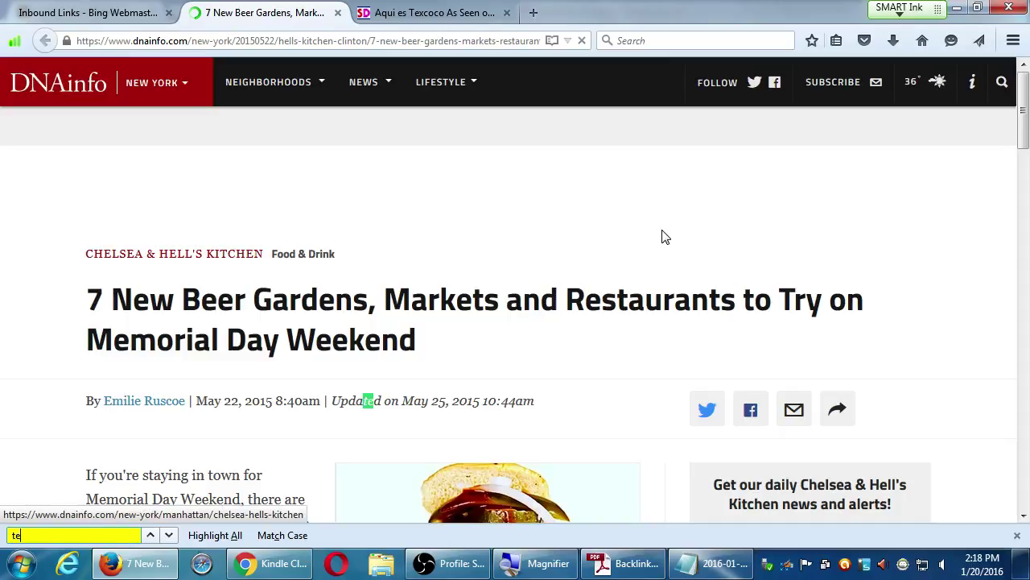
{"action": "type", "text": "xc"}
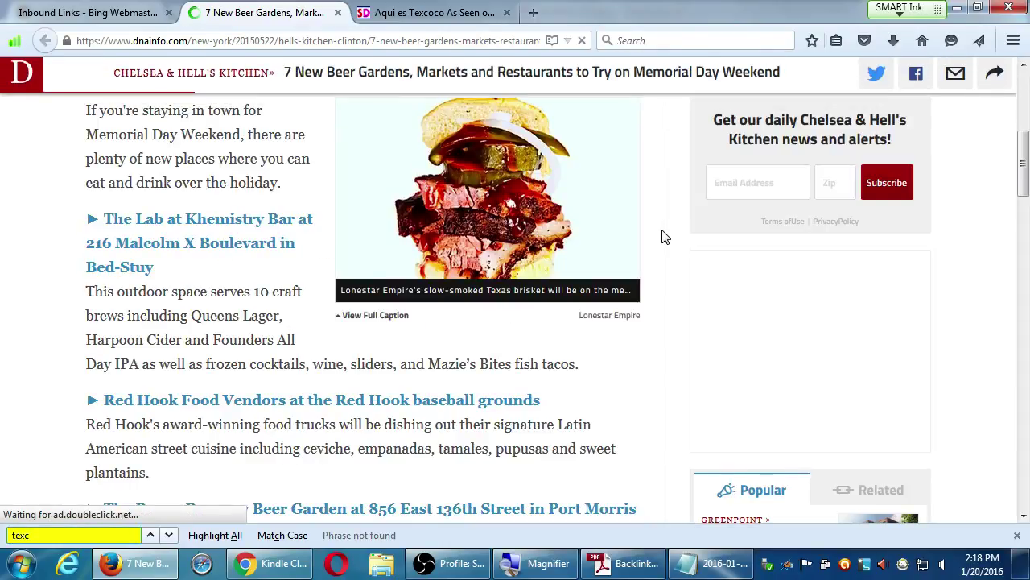
Check the dnainfo.com link's anchor text in Link Details, then search the article for "magu".
{"action": "key", "text": "ctrl+shift+Tab"}
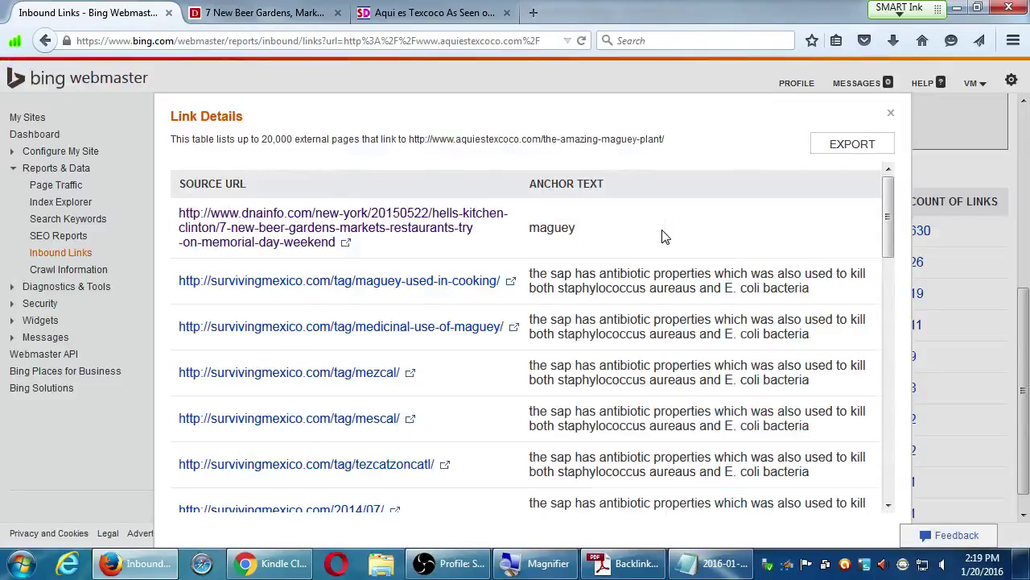
{"action": "key", "text": "ctrl+Tab"}
{"action": "key", "text": "ctrl+f"}
{"action": "type", "text": "magu"}
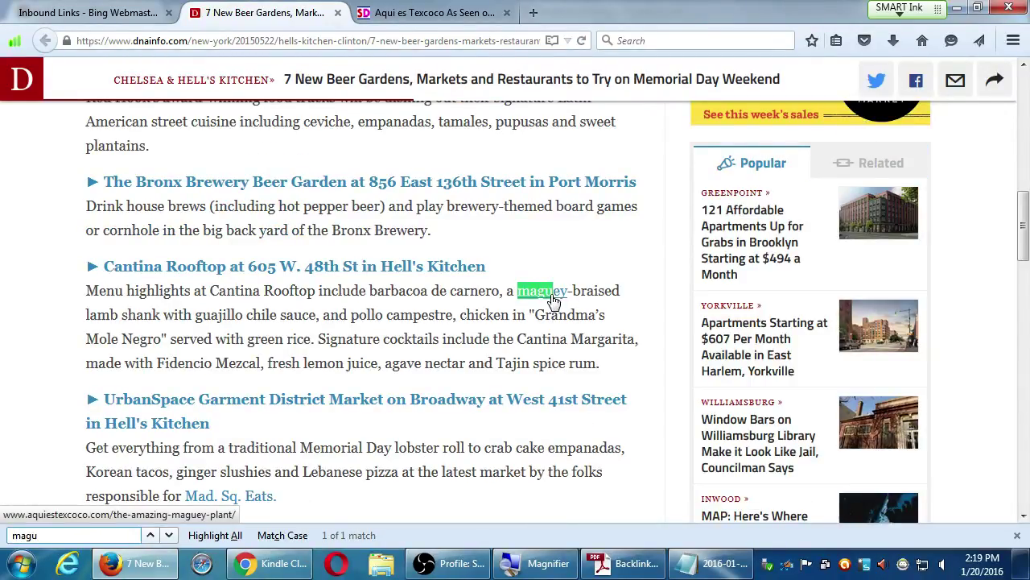
Read through the DNAinfo article from its headline past the Cantina Rooftop entry to the end of the text.
{"action": "left_click", "coordinate": [623, 267]}
{"action": "key", "text": "Home"}
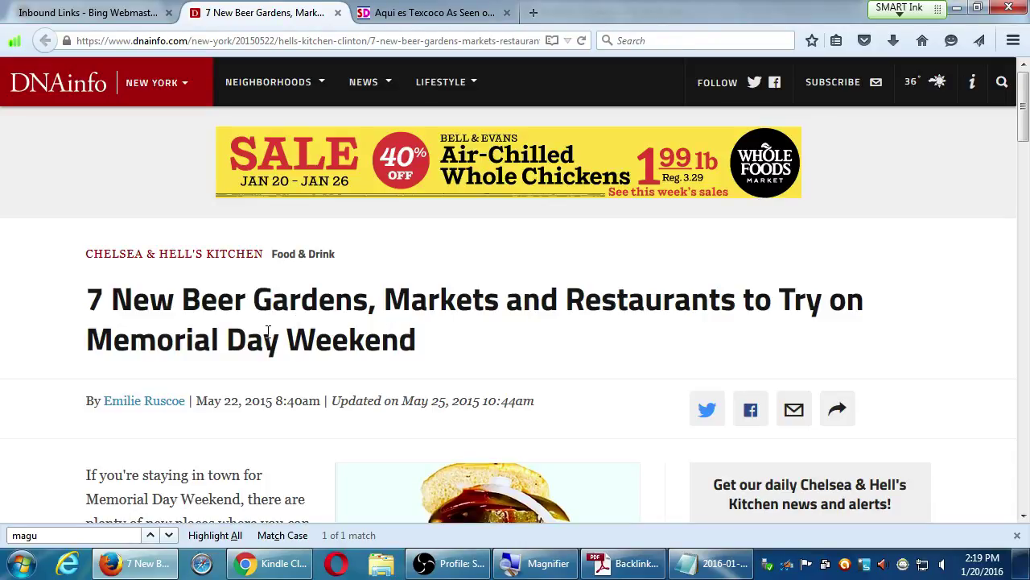
{"action": "scroll", "coordinate": [268, 330], "scroll_direction": "down", "scroll_amount": 4}
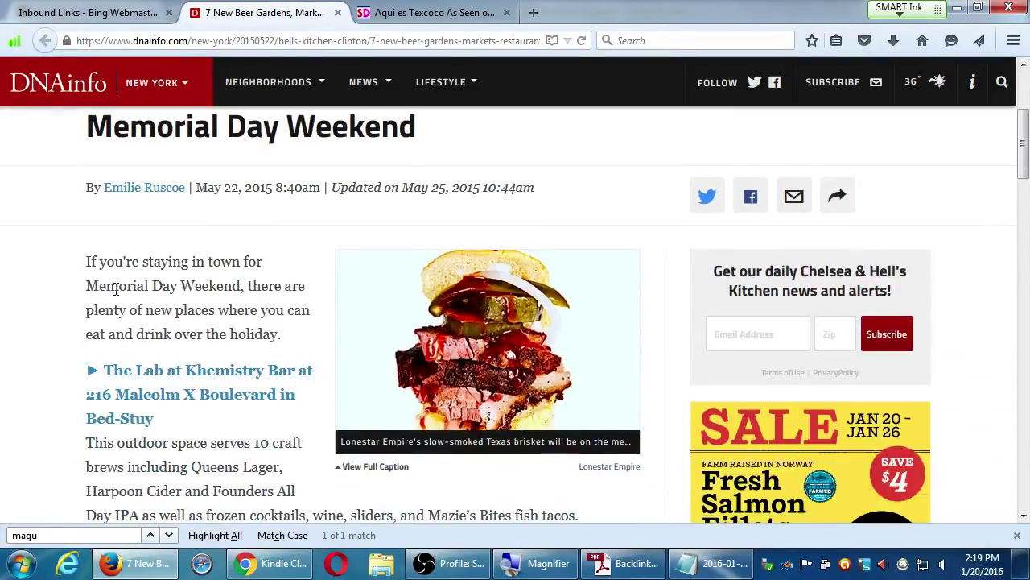
{"action": "scroll", "coordinate": [199, 326], "scroll_direction": "down", "scroll_amount": 7}
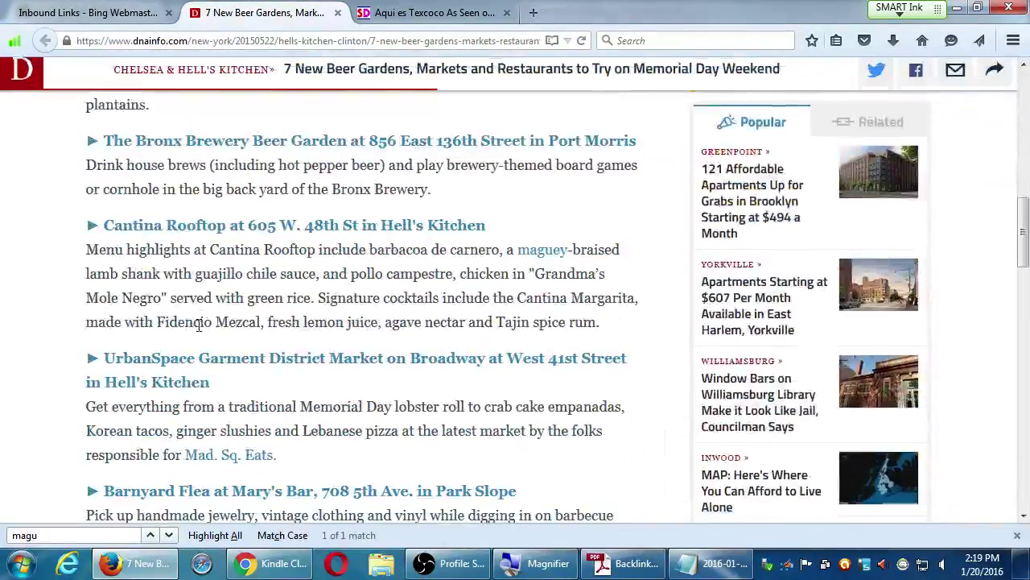
{"action": "scroll", "coordinate": [201, 330], "scroll_direction": "down", "scroll_amount": 6}
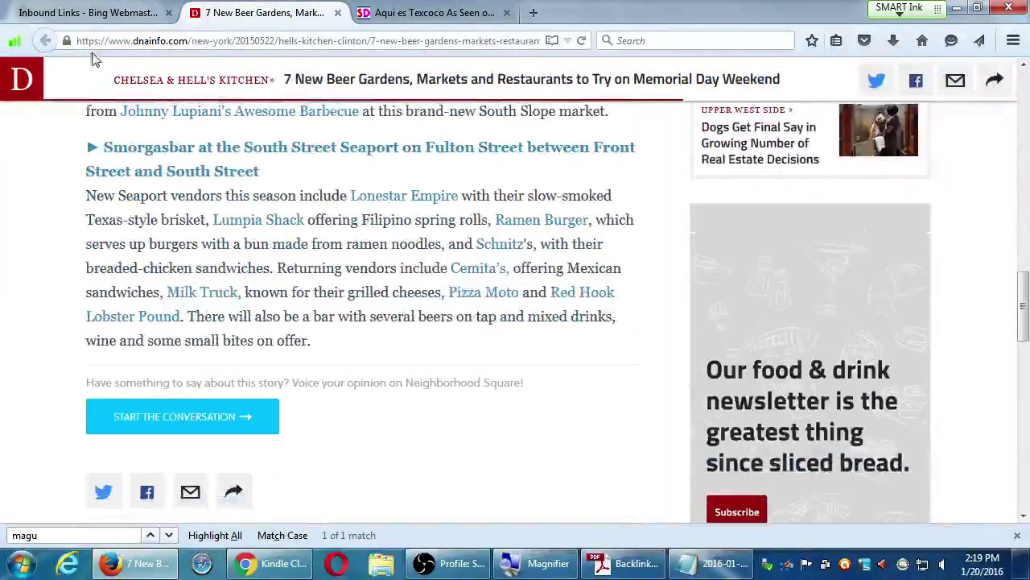
Return to the maguey plant page's Link Details and highlight the anchor text "maguey" of the dnainfo.com link.
{"action": "left_click", "coordinate": [84, 14]}
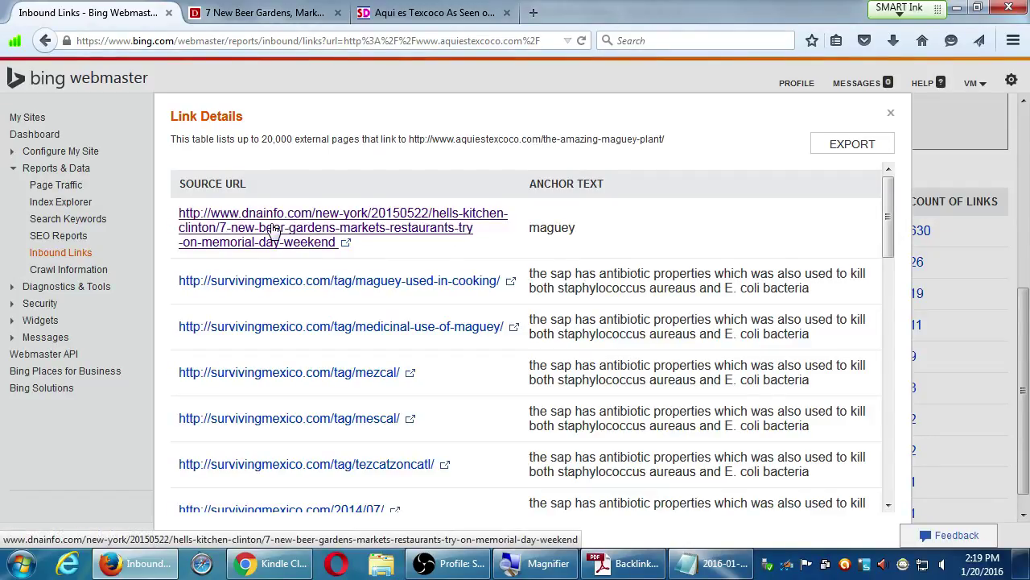
{"action": "left_click_drag", "start_coordinate": [539, 228], "coordinate": [583, 234]}
{"action": "left_click", "coordinate": [559, 227]}
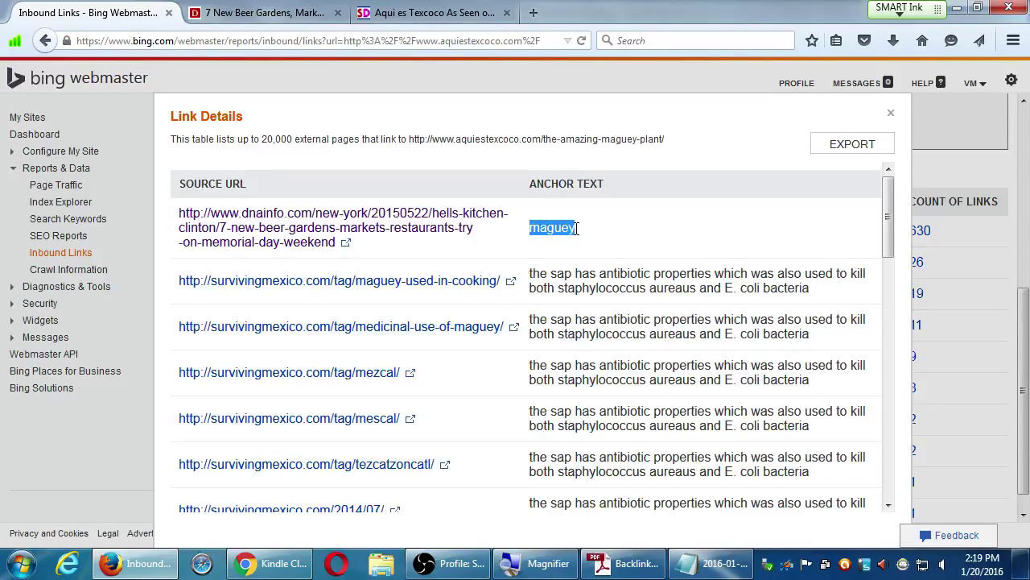
Switch to the sandiegan.com article and close its tab.
{"action": "key", "text": "ctrl+Tab"}
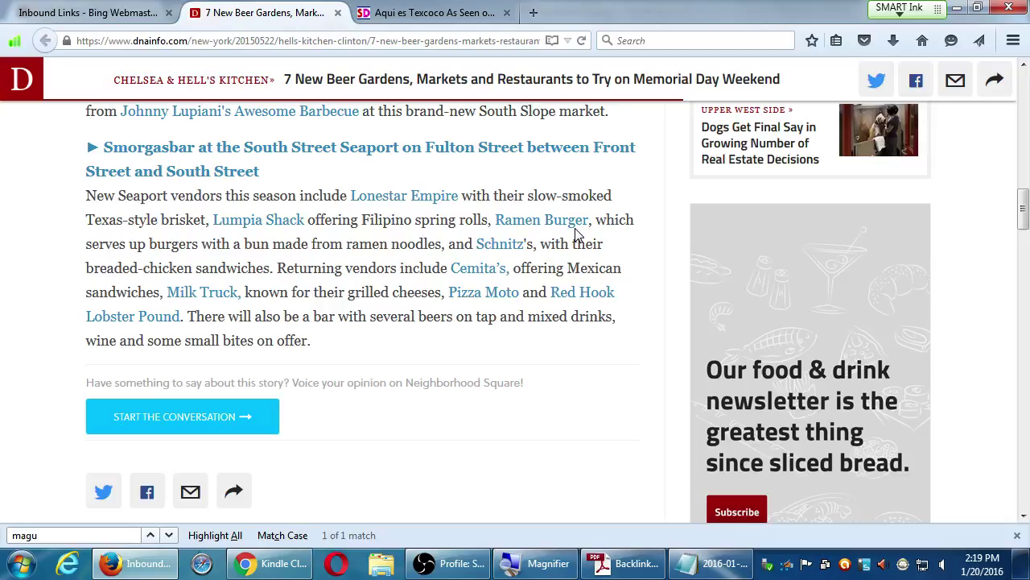
{"action": "key", "text": "ctrl+Tab"}
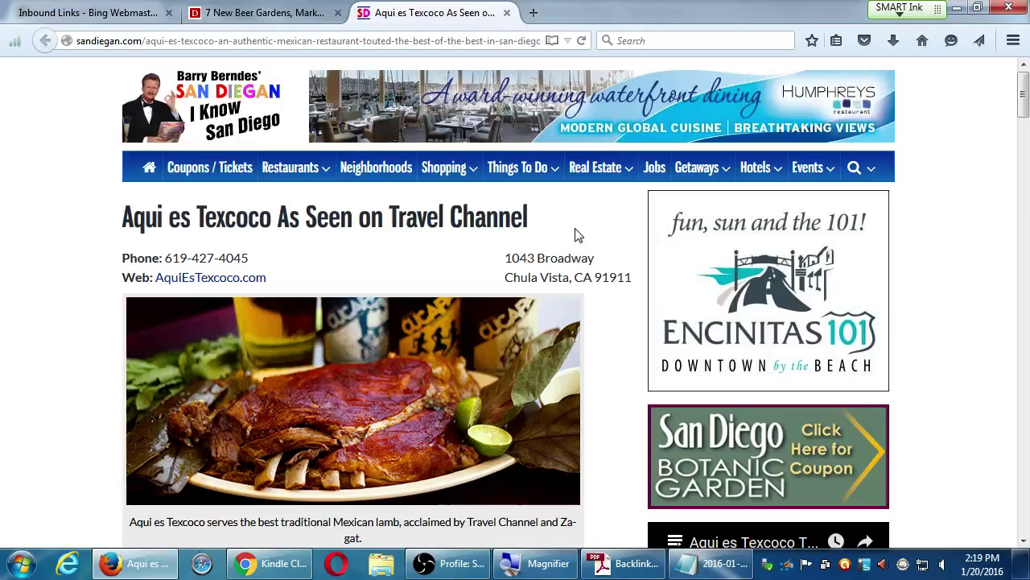
{"action": "key", "text": "ctrl+w"}
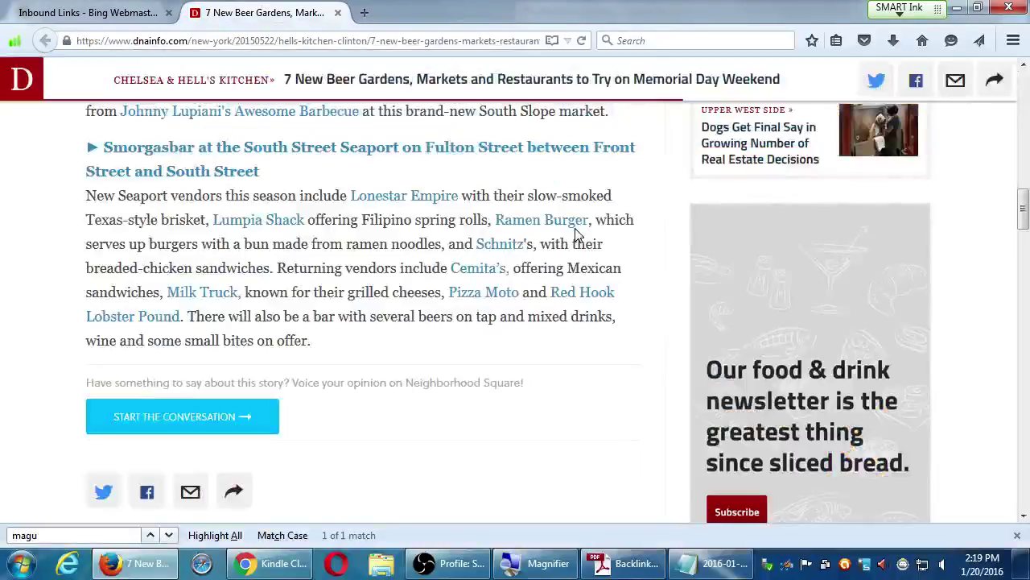
Search the DNAinfo article for "mag" to locate the maguey link in the Cantina Rooftop entry.
{"action": "key", "text": "ctrl+plus"}
{"action": "scroll", "coordinate": [387, 272], "scroll_direction": "up", "scroll_amount": 8}
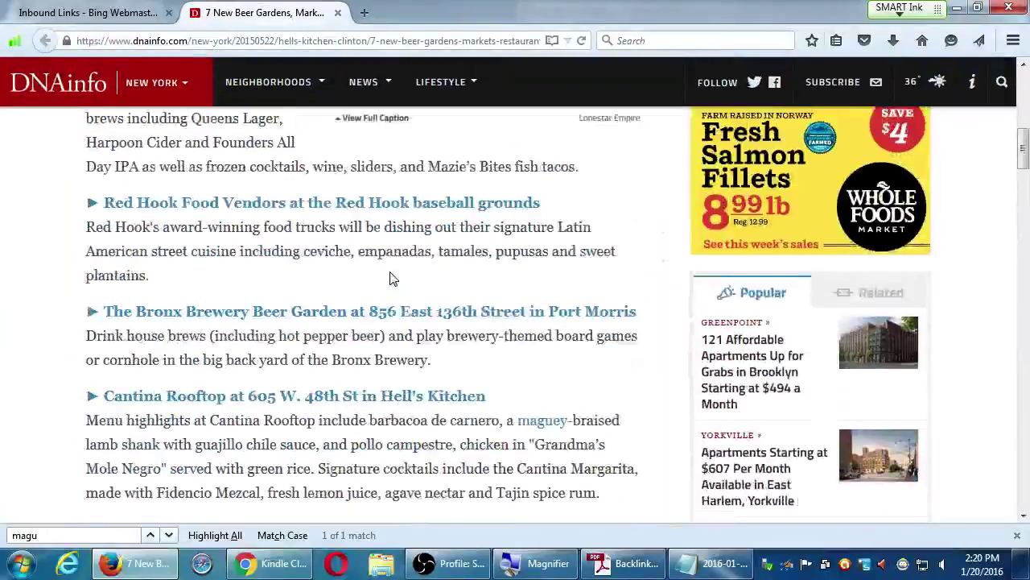
{"action": "key", "text": "ctrl+f"}
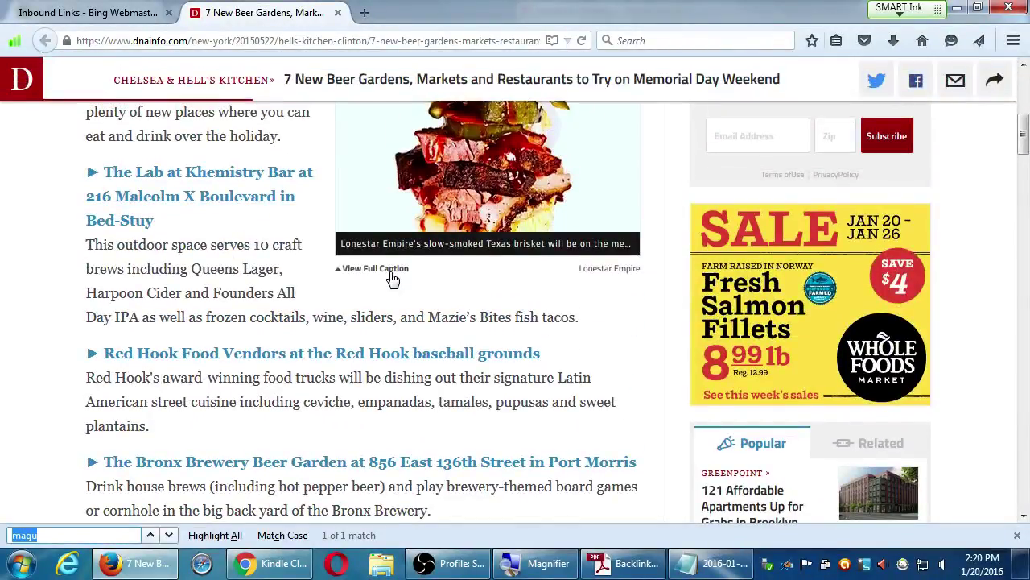
{"action": "key", "text": "ctrl+l"}
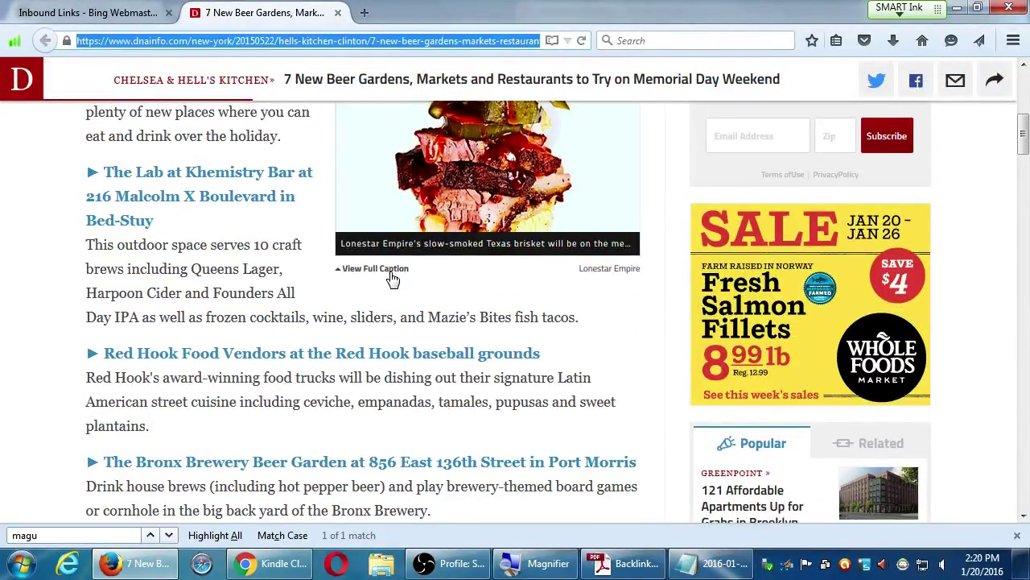
{"action": "key", "text": "ctrl+f"}
{"action": "type", "text": "mag"}
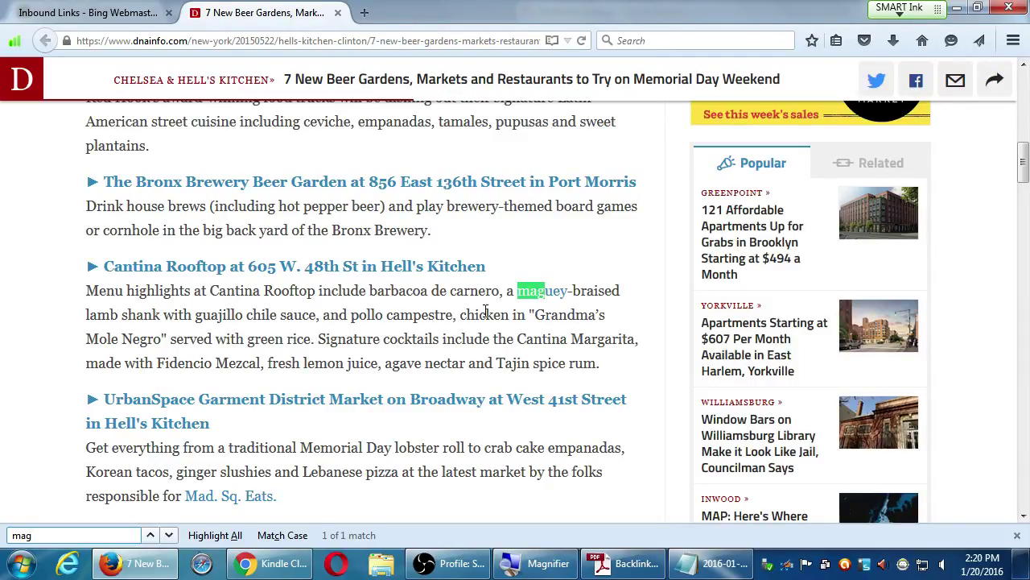
{"action": "left_click", "coordinate": [556, 305]}
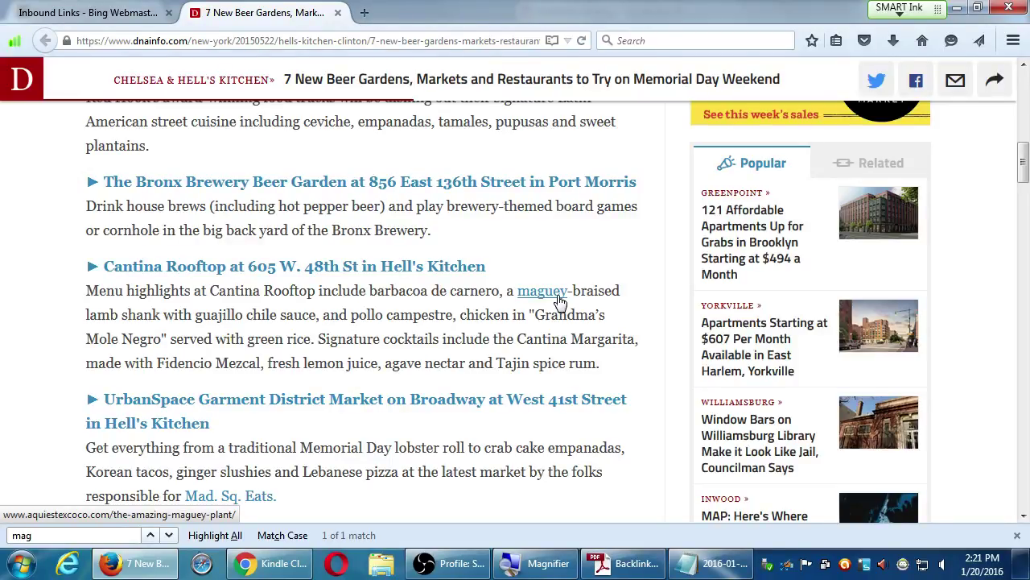
Skim the DNAinfo article from its headline to the end of the text, then return to the maguey link in the Cantina Rooftop entry.
{"action": "key", "text": "Home"}
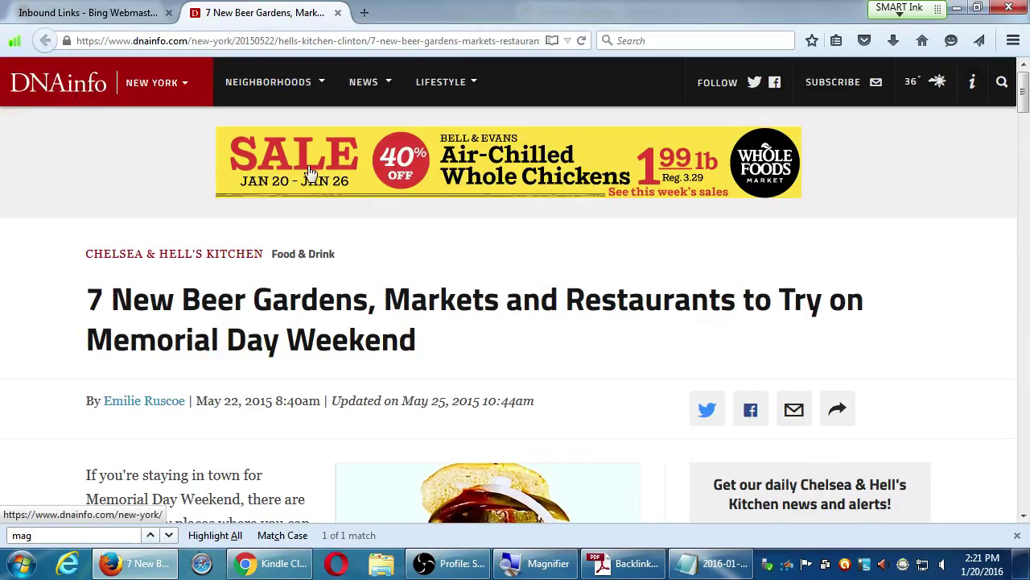
{"action": "scroll", "coordinate": [552, 255], "scroll_direction": "down", "scroll_amount": 10}
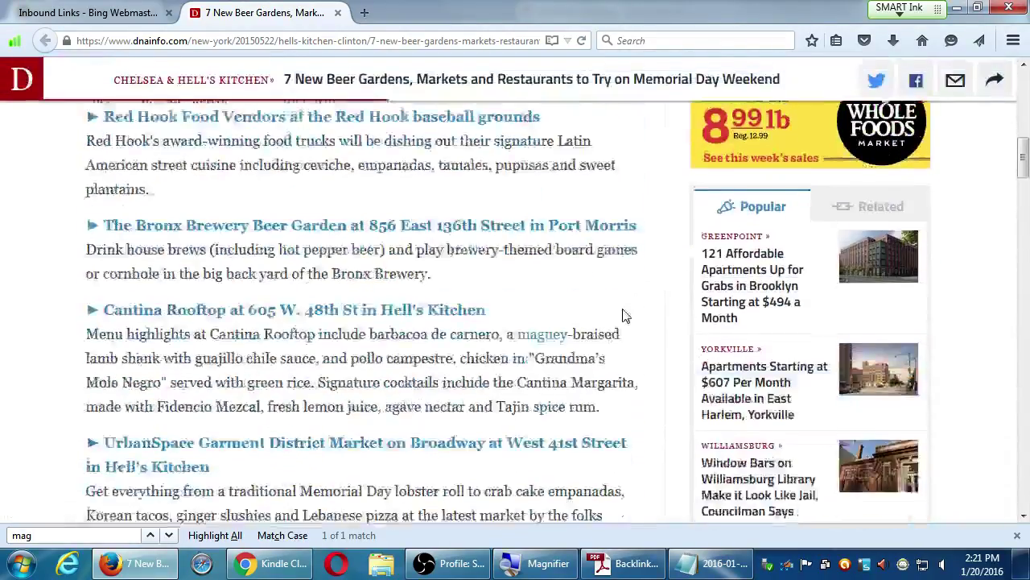
{"action": "scroll", "coordinate": [630, 315], "scroll_direction": "down", "scroll_amount": 5}
{"action": "scroll", "coordinate": [648, 256], "scroll_direction": "down", "scroll_amount": 6}
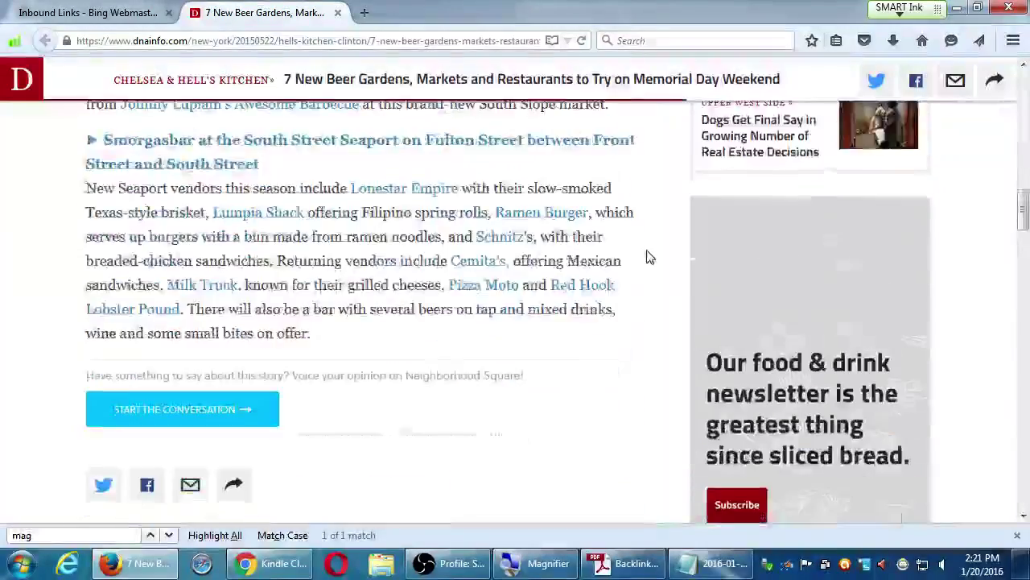
{"action": "scroll", "coordinate": [648, 256], "scroll_direction": "down", "scroll_amount": 3}
{"action": "scroll", "coordinate": [649, 256], "scroll_direction": "up", "scroll_amount": 12}
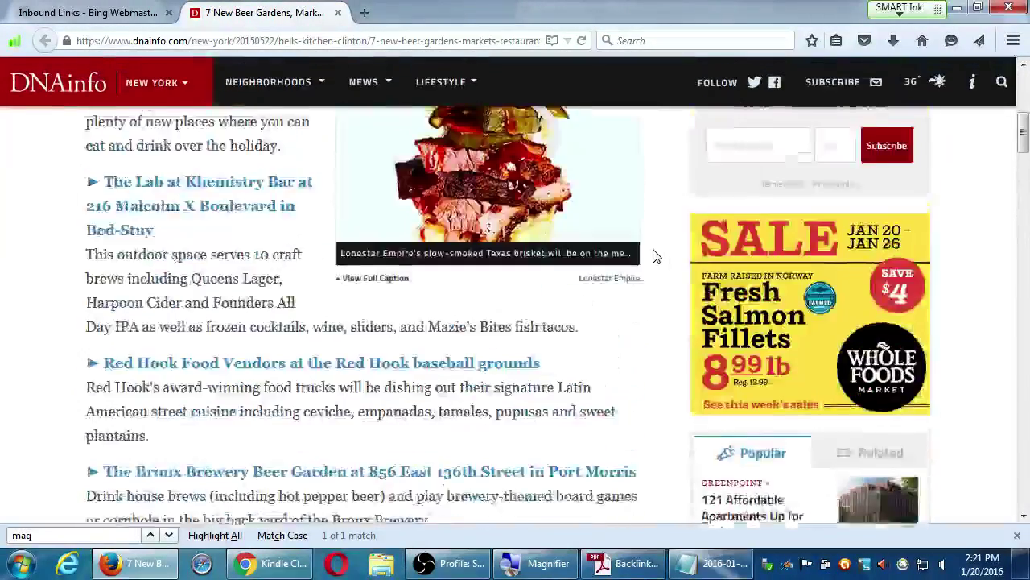
{"action": "scroll", "coordinate": [656, 254], "scroll_direction": "up", "scroll_amount": 5}
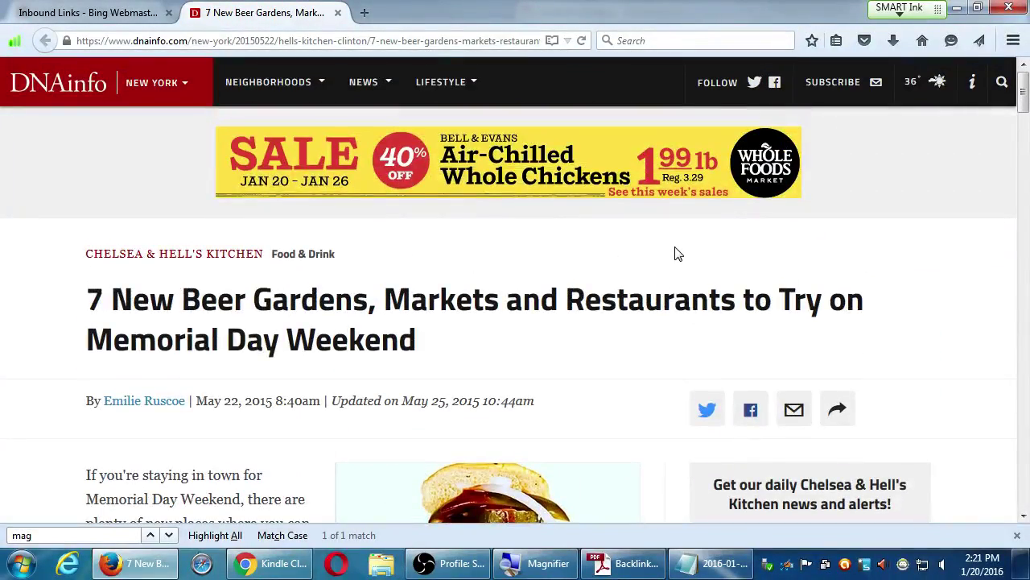
{"action": "scroll", "coordinate": [676, 253], "scroll_direction": "down", "scroll_amount": 5}
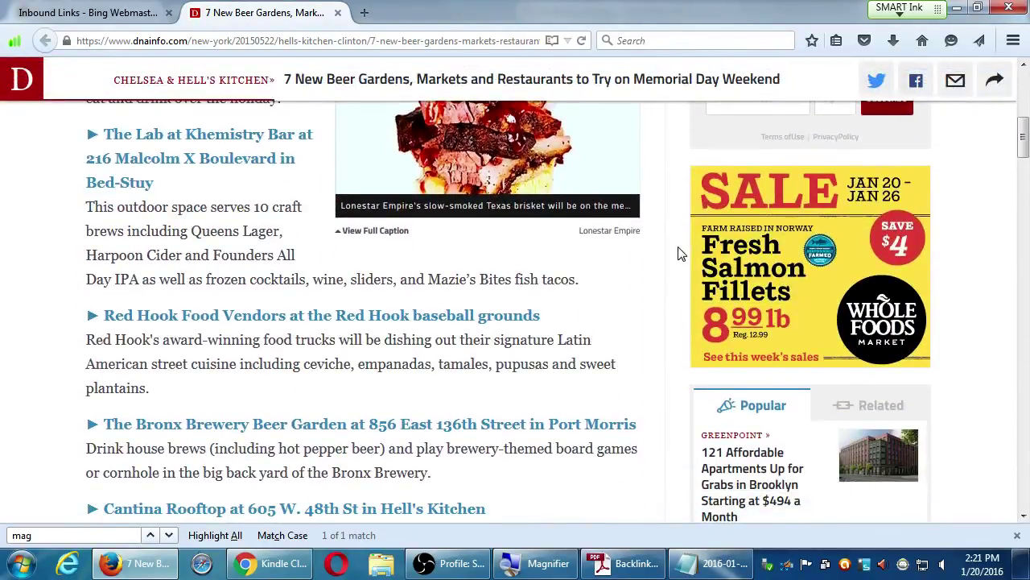
{"action": "scroll", "coordinate": [678, 254], "scroll_direction": "down", "scroll_amount": 5}
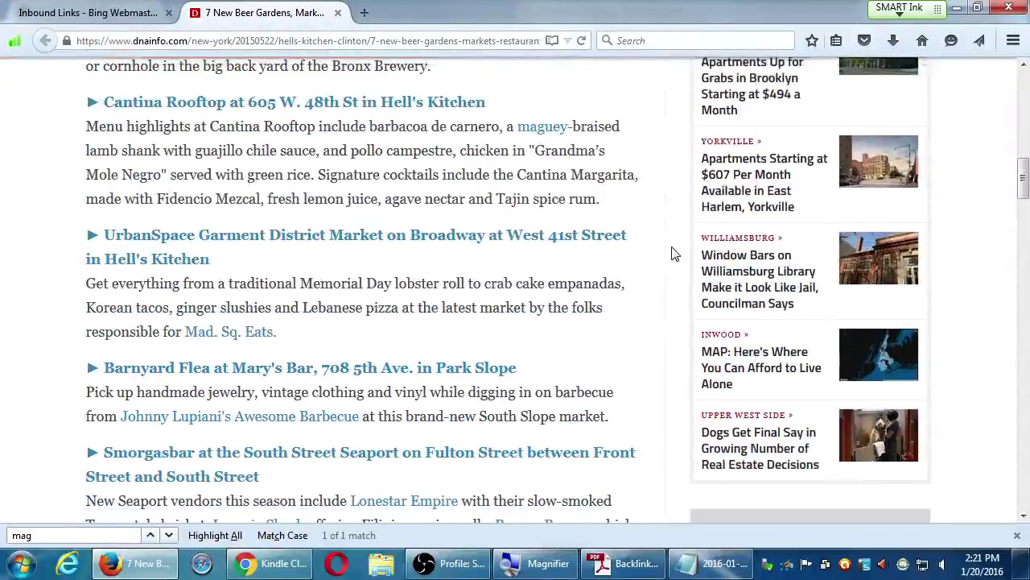
{"action": "scroll", "coordinate": [672, 254], "scroll_direction": "up", "scroll_amount": 2}
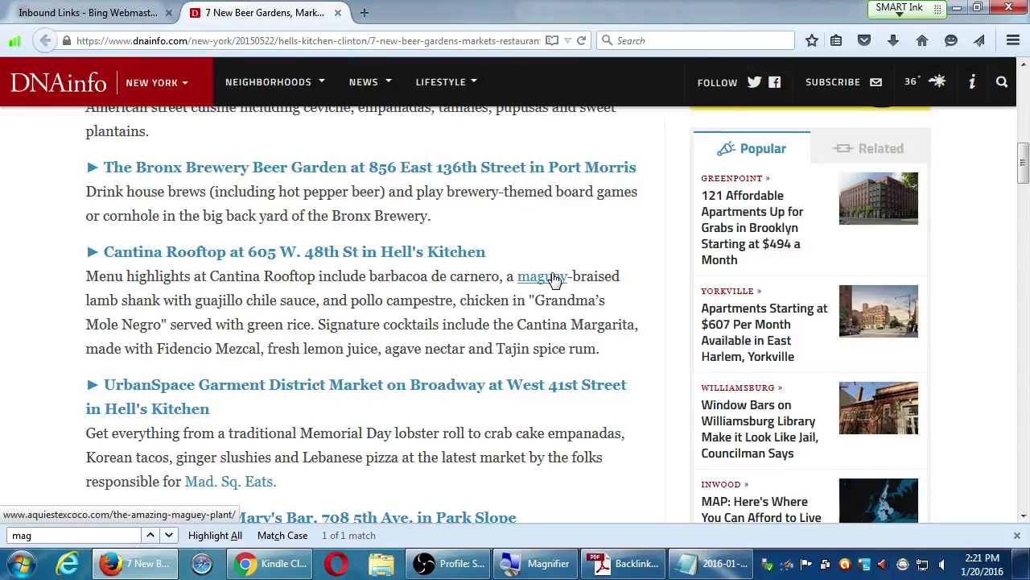
Close the maguey plant page's Link Details, then reopen the sandiegan.com article from today's browsing history in a separate tab, keeping the Inbound Links report in view.
{"action": "left_click", "coordinate": [83, 13]}
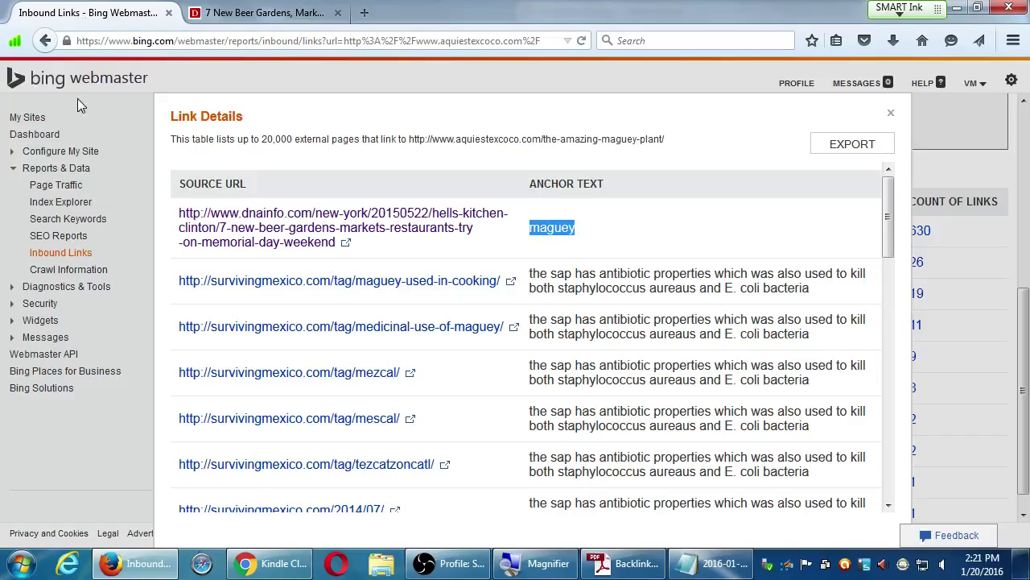
{"action": "left_click", "coordinate": [893, 118]}
{"action": "key", "text": "ctrl+h"}
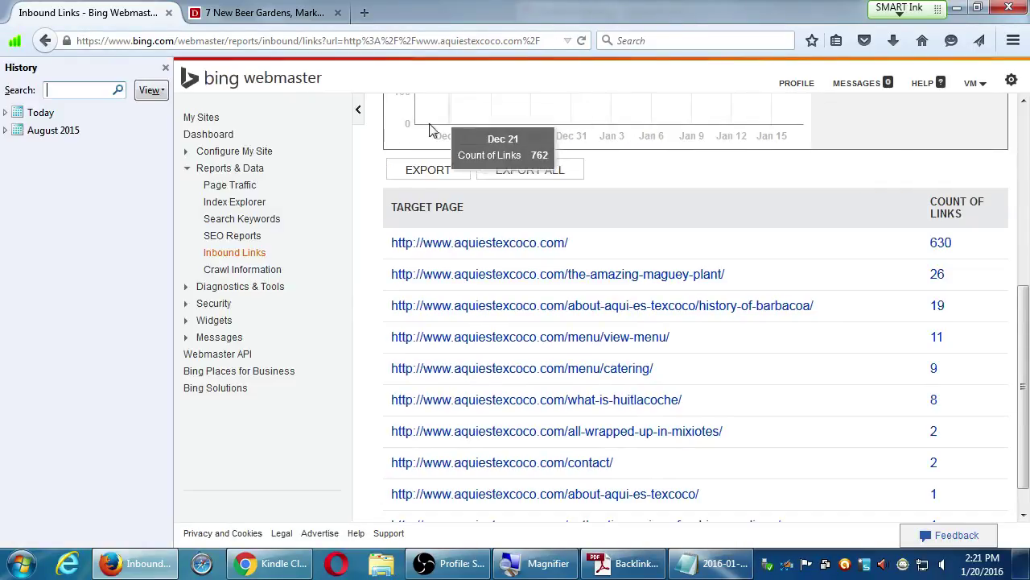
{"action": "left_click", "coordinate": [36, 114]}
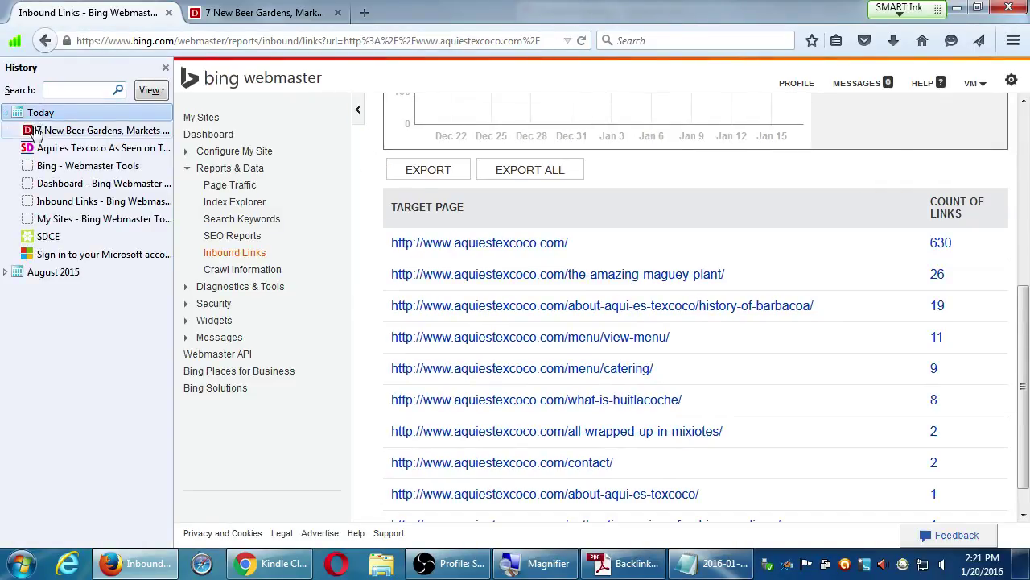
{"action": "left_click", "coordinate": [37, 147]}
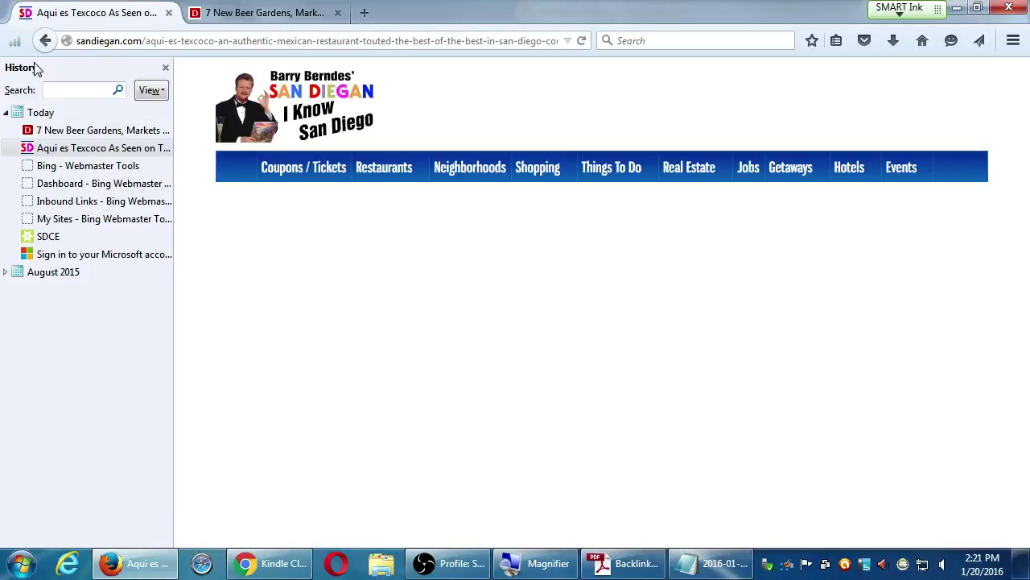
{"action": "left_click", "coordinate": [45, 40]}
{"action": "middle_click", "coordinate": [83, 149]}
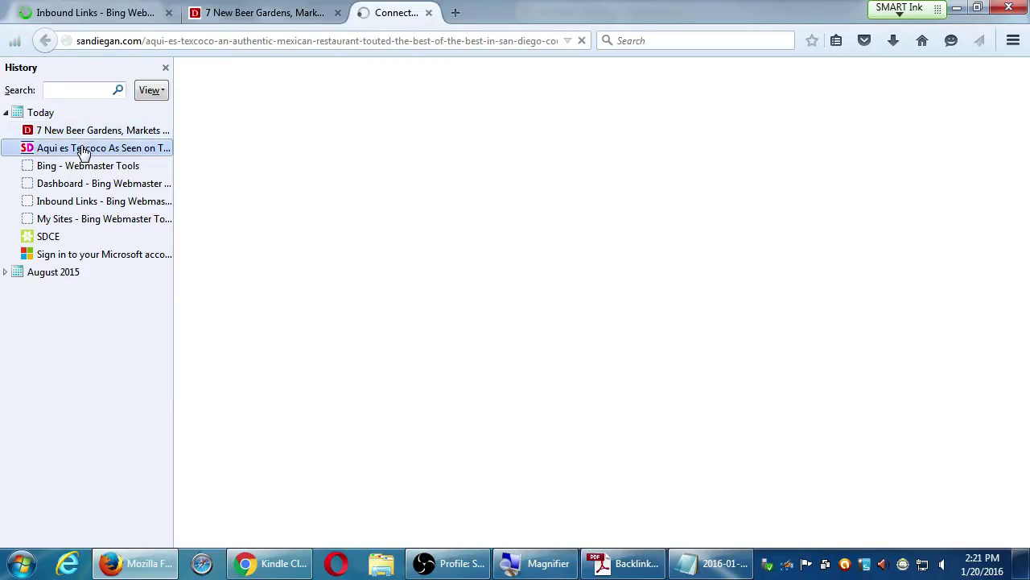
{"action": "left_click", "coordinate": [133, 13]}
{"action": "left_click", "coordinate": [166, 68]}
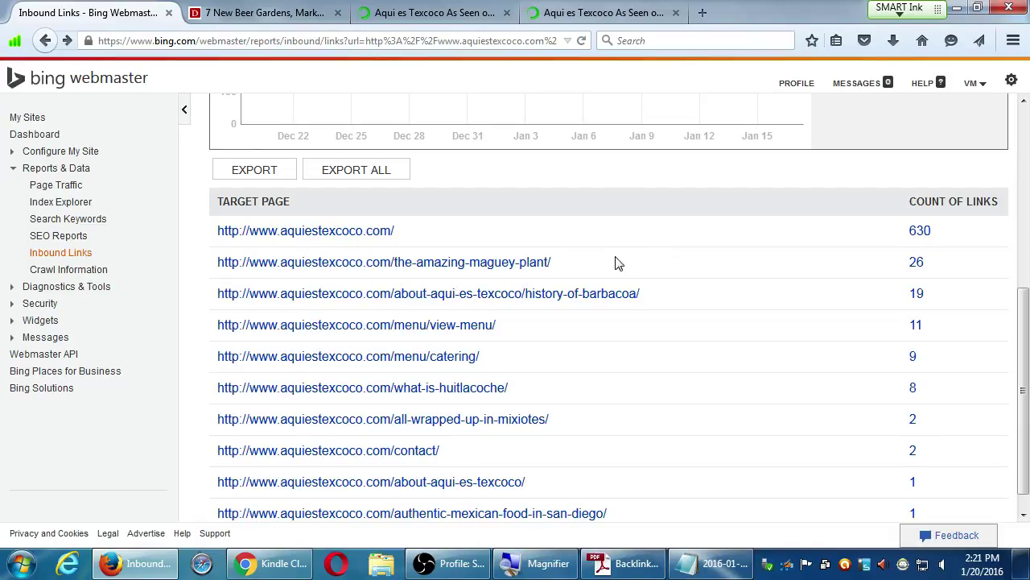
Open the whatscookingamerica.net source page from the history-of-barbacoa page's Link Details and find the sources under its History of Barbacoa section.
{"action": "left_click", "coordinate": [605, 295]}
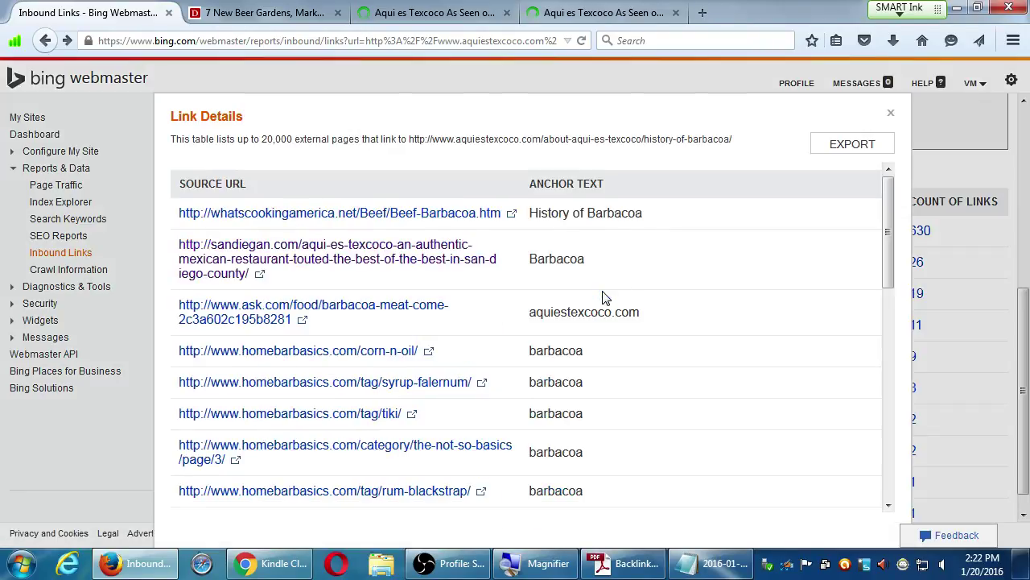
{"action": "left_click", "coordinate": [412, 214]}
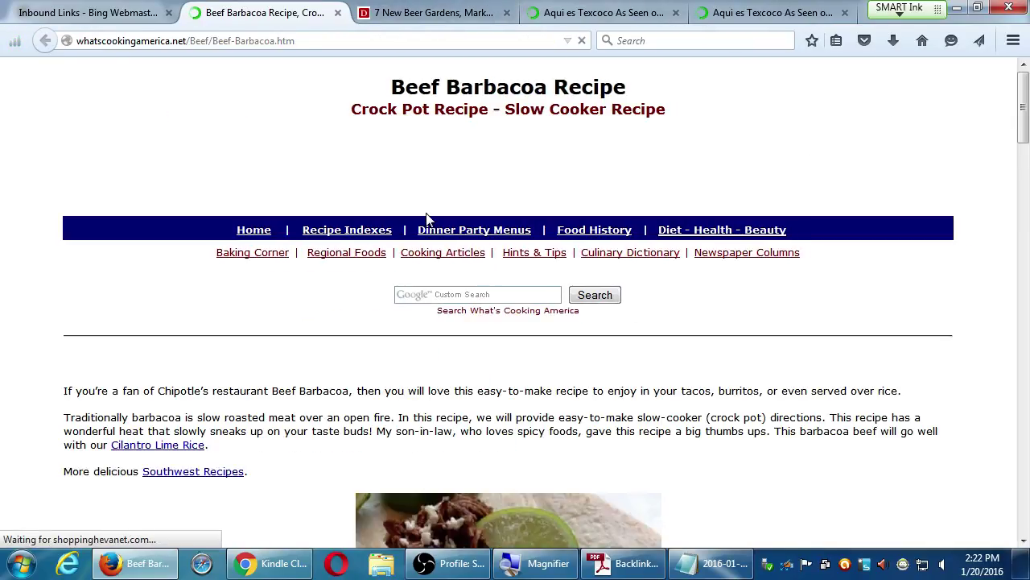
{"action": "scroll", "coordinate": [752, 405], "scroll_direction": "down", "scroll_amount": 2}
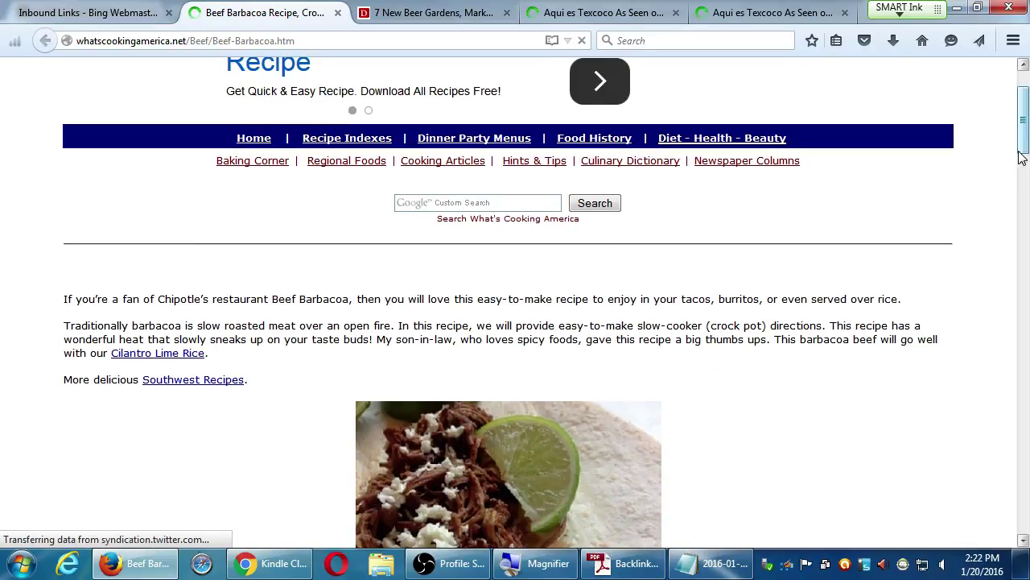
{"action": "scroll", "coordinate": [1022, 131], "scroll_direction": "down", "scroll_amount": 2}
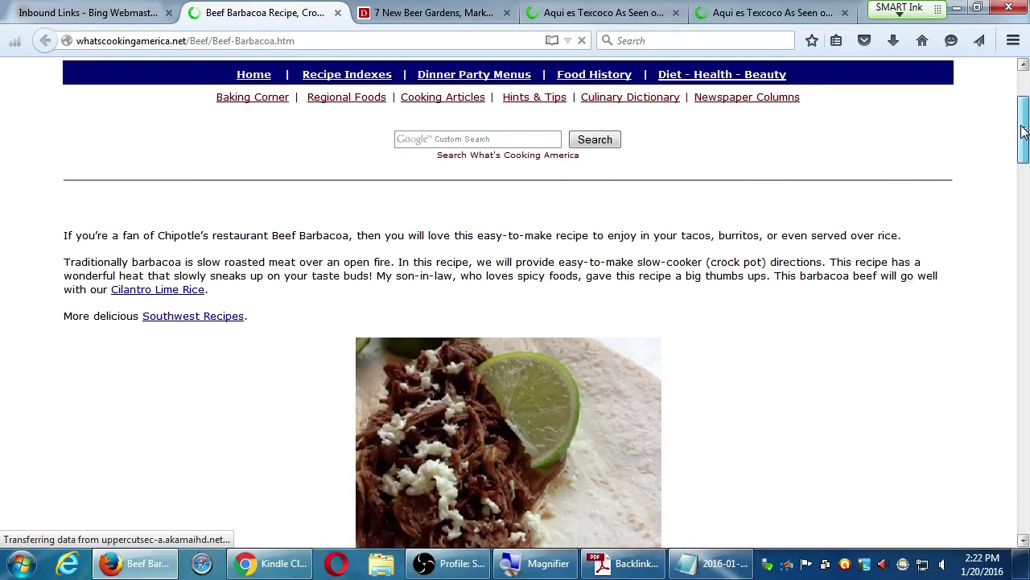
{"action": "left_click_drag", "start_coordinate": [1022, 132], "coordinate": [1012, 236]}
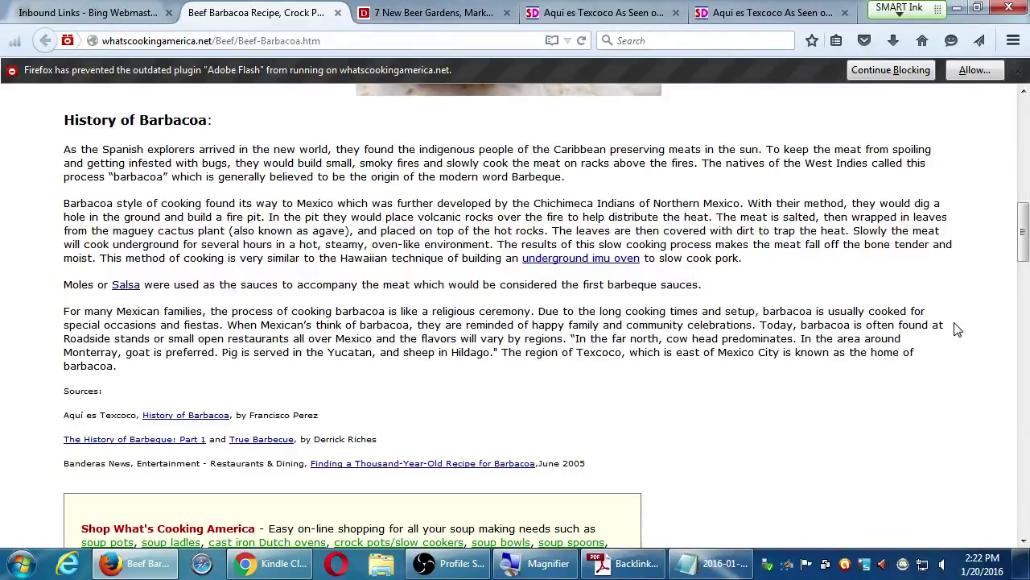
Skim the Beef Barbacoa recipe page through its ingredients, preparation and toppings to the footer, then return to its heading.
{"action": "scroll", "coordinate": [957, 330], "scroll_direction": "down", "scroll_amount": 20}
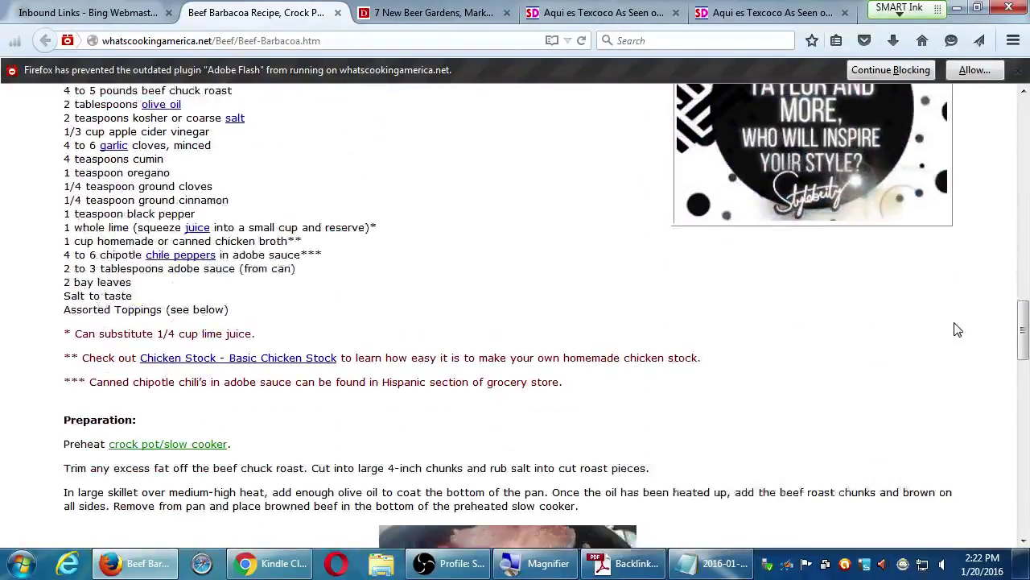
{"action": "scroll", "coordinate": [957, 329], "scroll_direction": "down", "scroll_amount": 10}
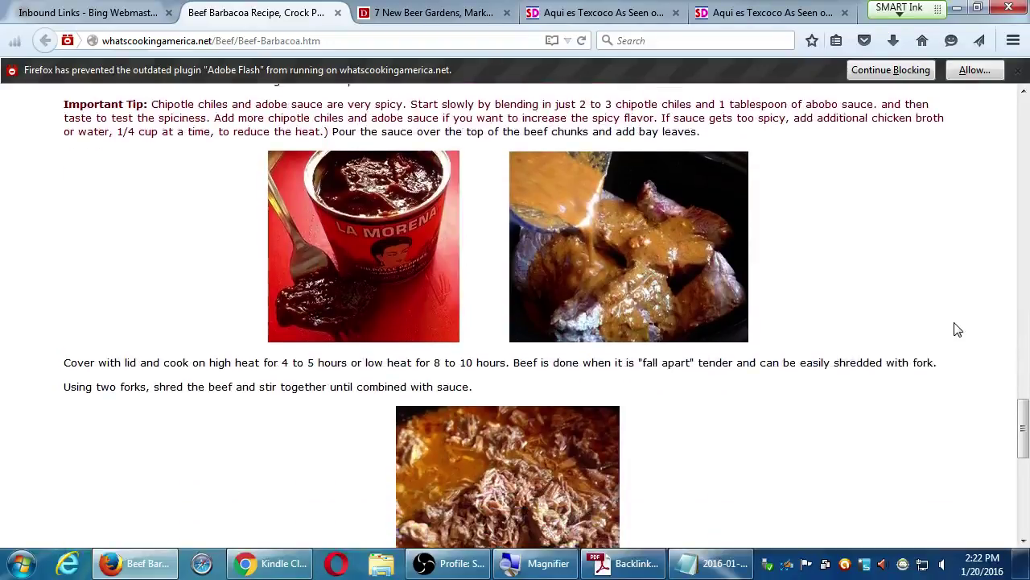
{"action": "scroll", "coordinate": [957, 330], "scroll_direction": "down", "scroll_amount": 8}
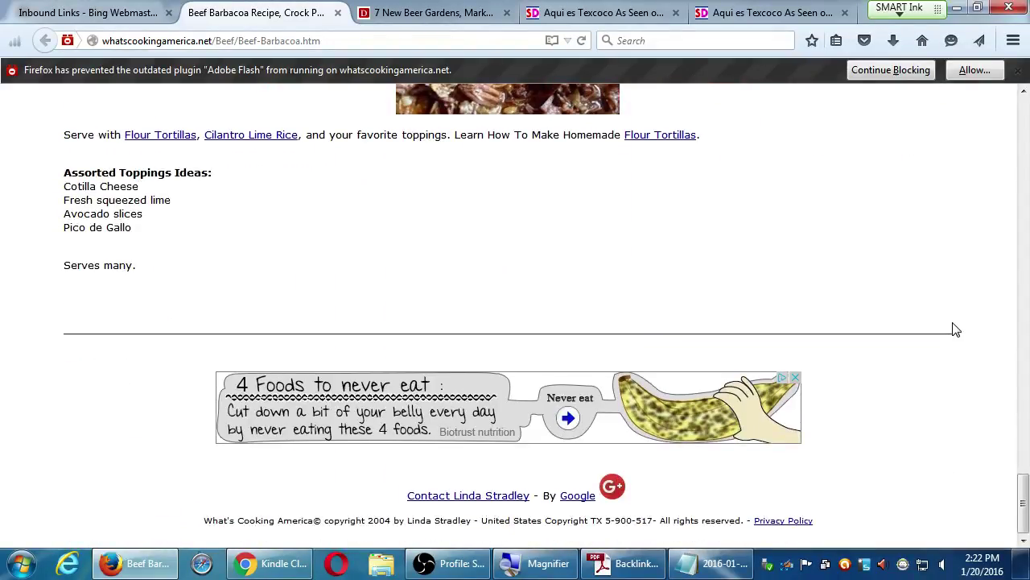
{"action": "scroll", "coordinate": [954, 328], "scroll_direction": "up", "scroll_amount": 6}
{"action": "scroll", "coordinate": [954, 329], "scroll_direction": "up", "scroll_amount": 15}
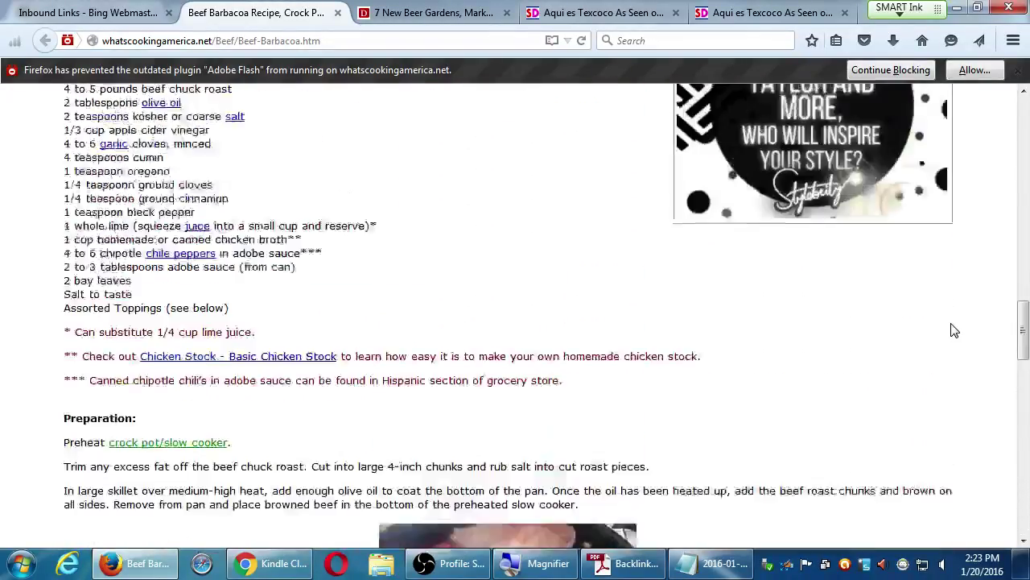
{"action": "scroll", "coordinate": [953, 330], "scroll_direction": "up", "scroll_amount": 15}
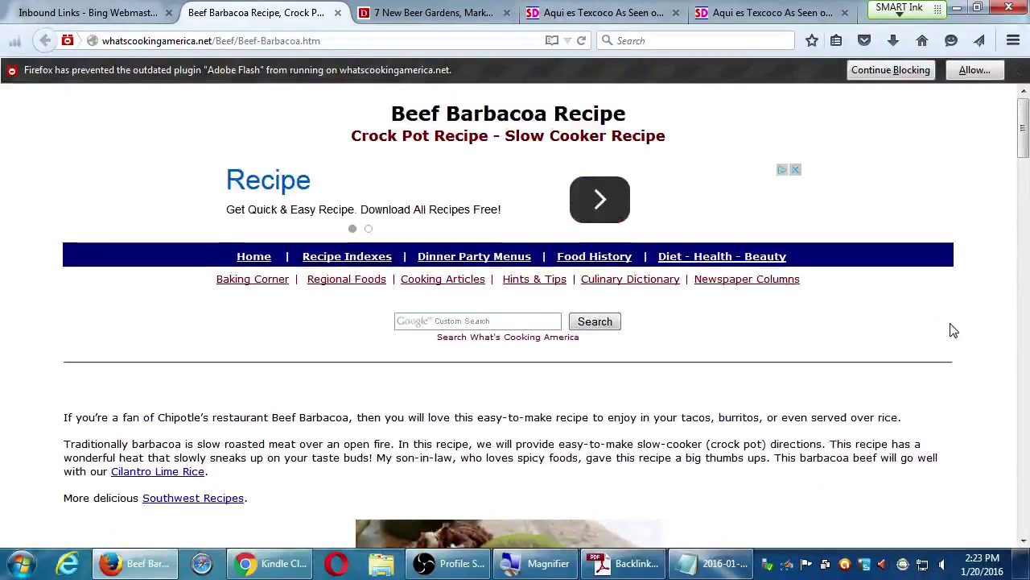
Open the What's Cooking America home page and look over its content, then return to the Beef Barbacoa recipe.
{"action": "left_click", "coordinate": [251, 263]}
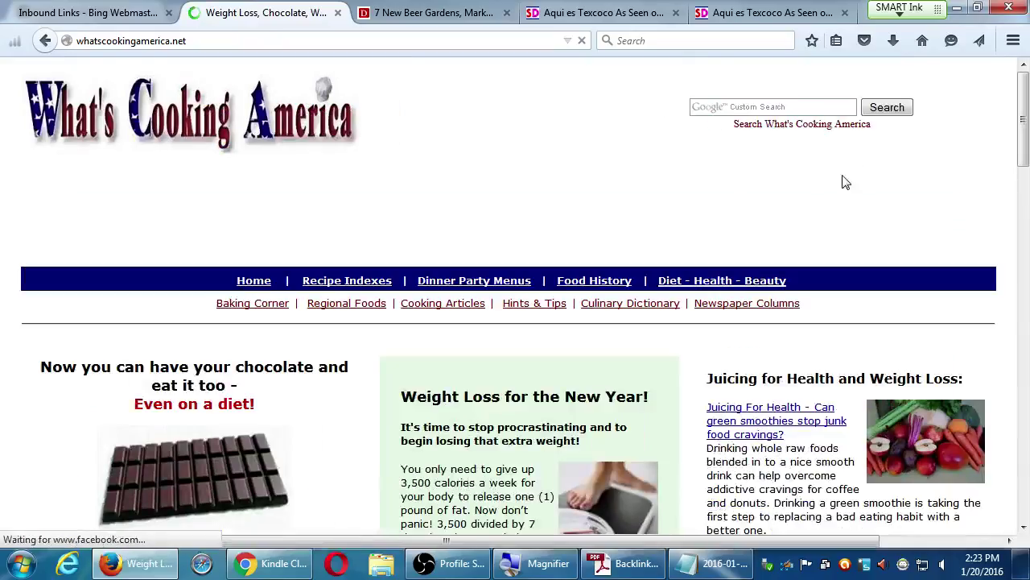
{"action": "scroll", "coordinate": [665, 124], "scroll_direction": "down", "scroll_amount": 3}
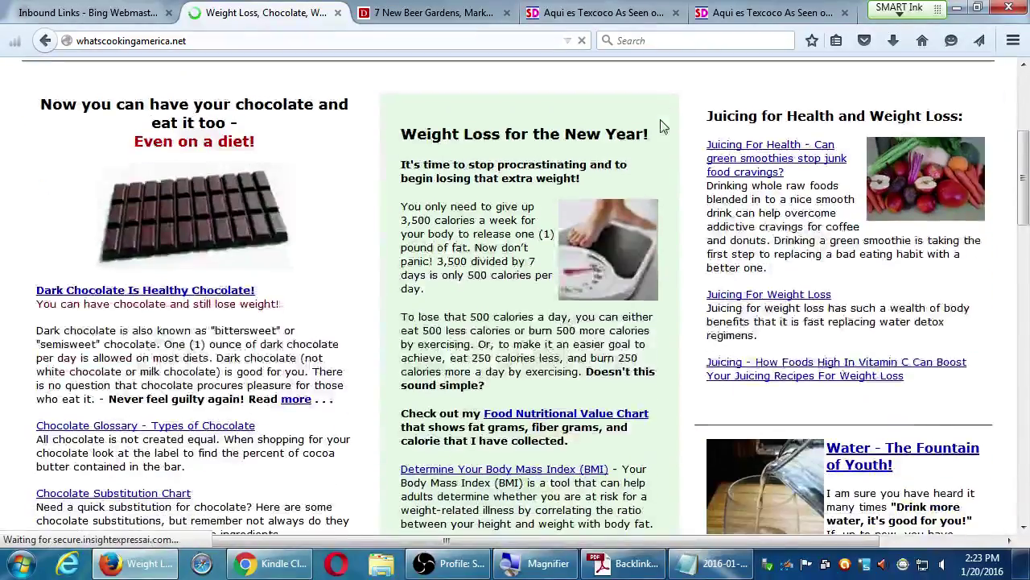
{"action": "scroll", "coordinate": [702, 216], "scroll_direction": "down", "scroll_amount": 3}
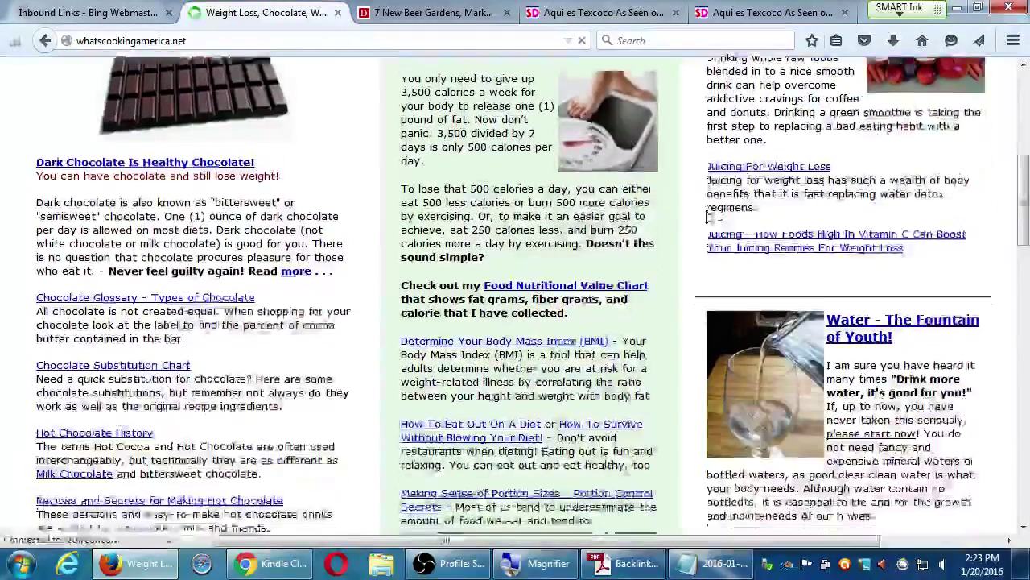
{"action": "scroll", "coordinate": [703, 216], "scroll_direction": "down", "scroll_amount": 8}
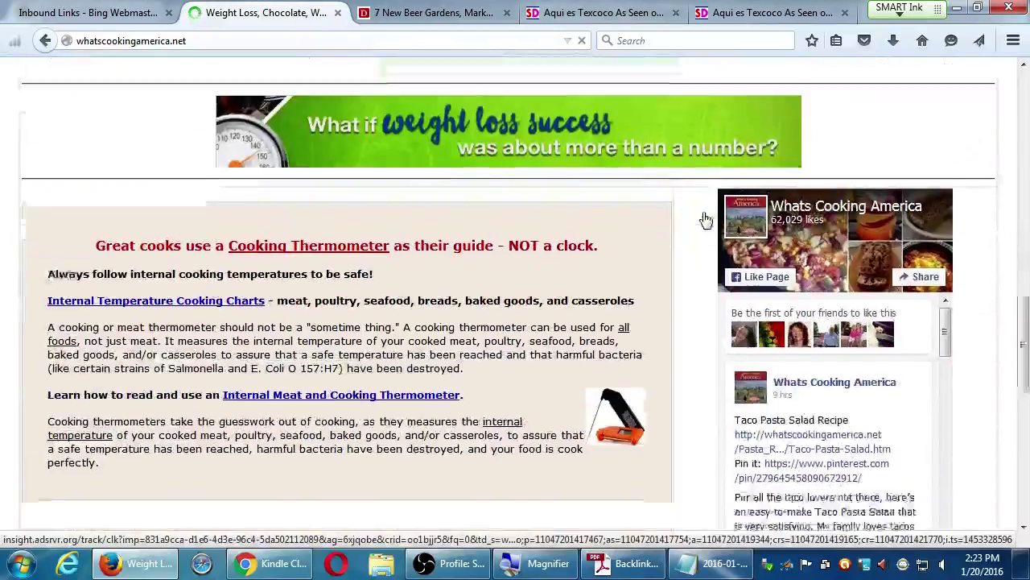
{"action": "scroll", "coordinate": [700, 221], "scroll_direction": "down", "scroll_amount": 3}
{"action": "scroll", "coordinate": [719, 230], "scroll_direction": "up", "scroll_amount": 5}
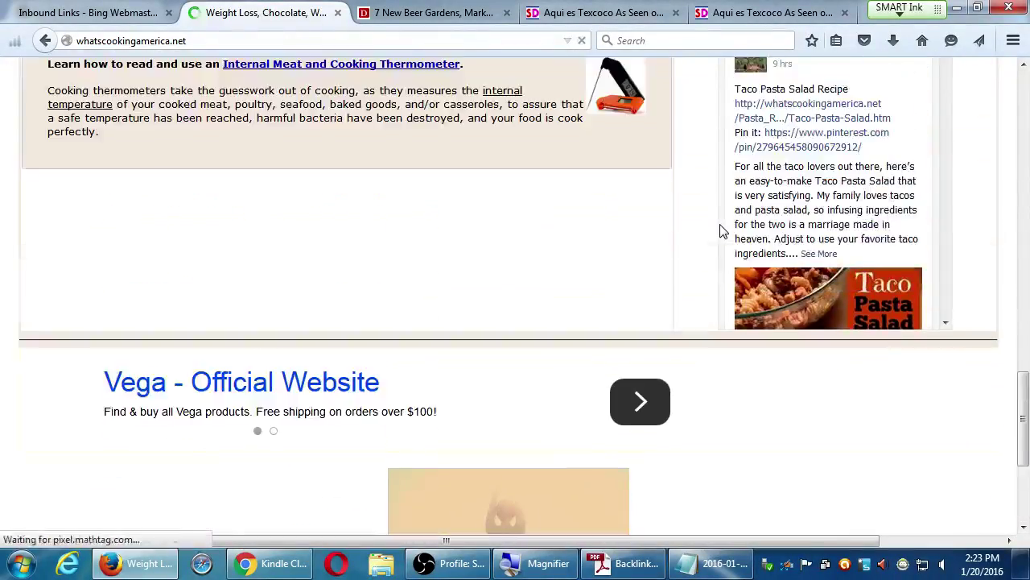
{"action": "scroll", "coordinate": [722, 231], "scroll_direction": "up", "scroll_amount": 15}
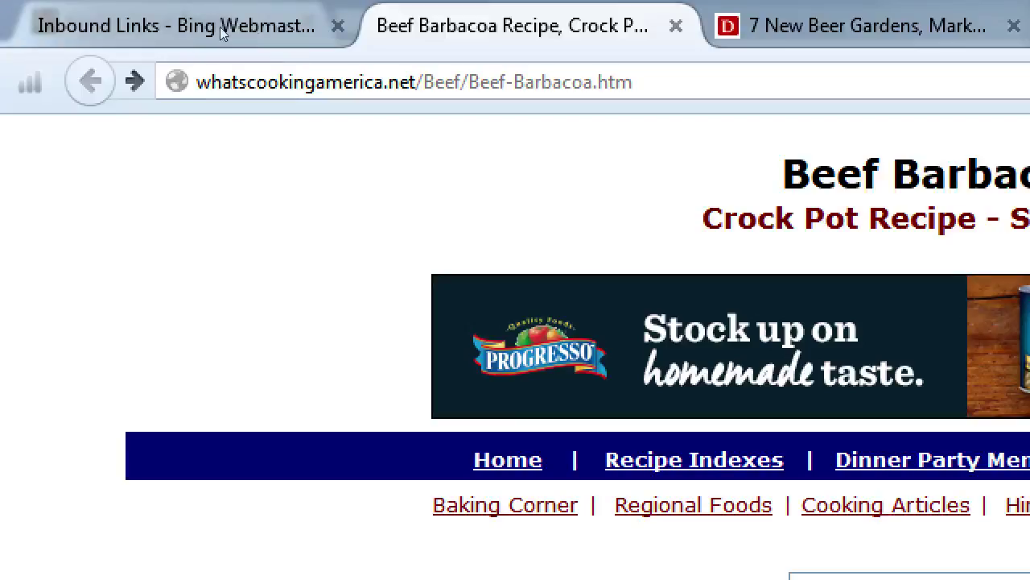
Highlight the file extension in the Beef Barbacoa page's address, then search the page's source code for "php".
{"action": "left_click", "coordinate": [308, 46]}
{"action": "key", "text": "End"}
{"action": "key", "text": "shift+Left"}
{"action": "key", "text": "shift+Left"}
{"action": "key", "text": "shift+Left"}
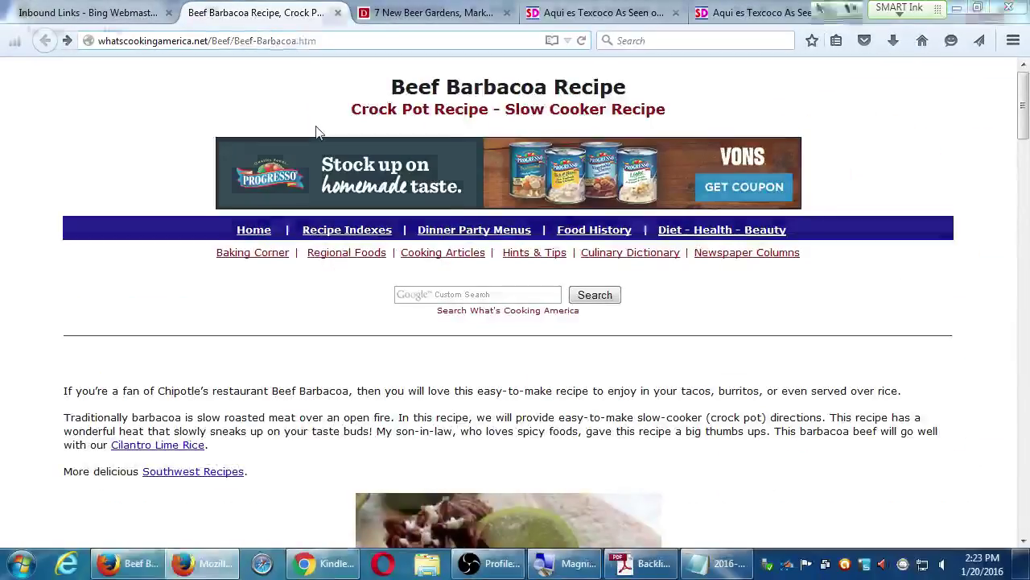
{"action": "key", "text": "ctrl+u"}
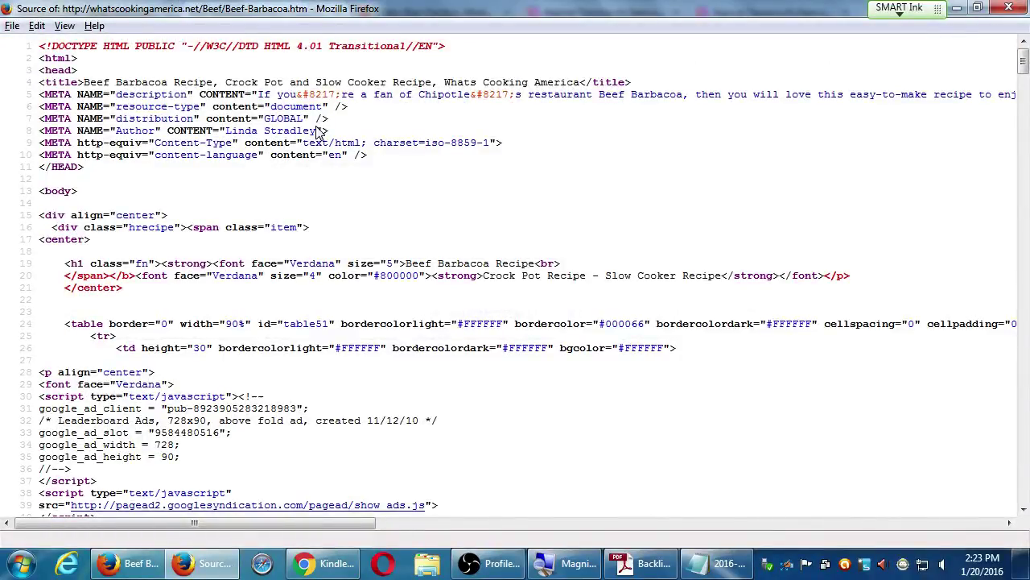
{"action": "key", "text": "ctrl+f"}
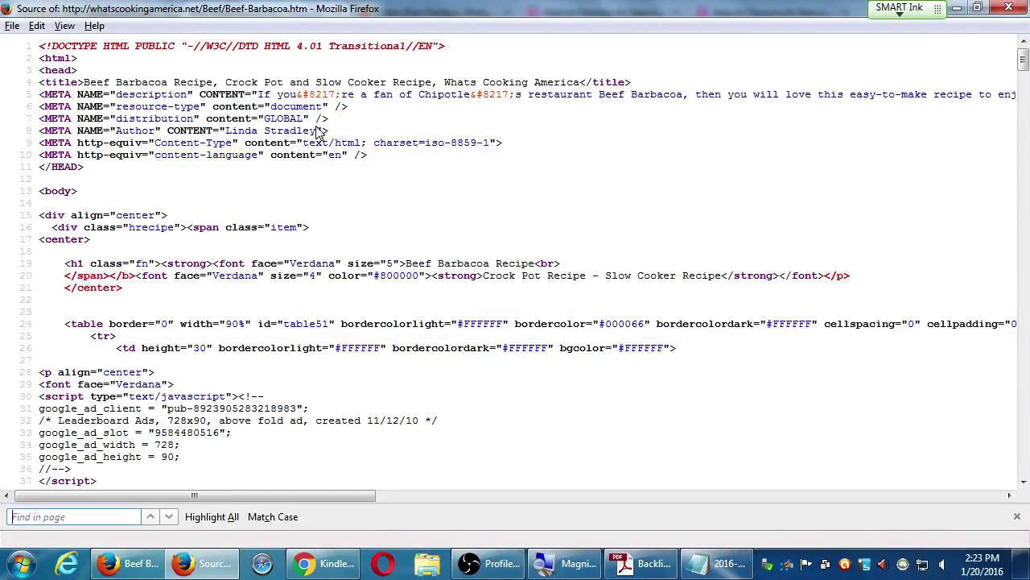
{"action": "type", "text": "php"}
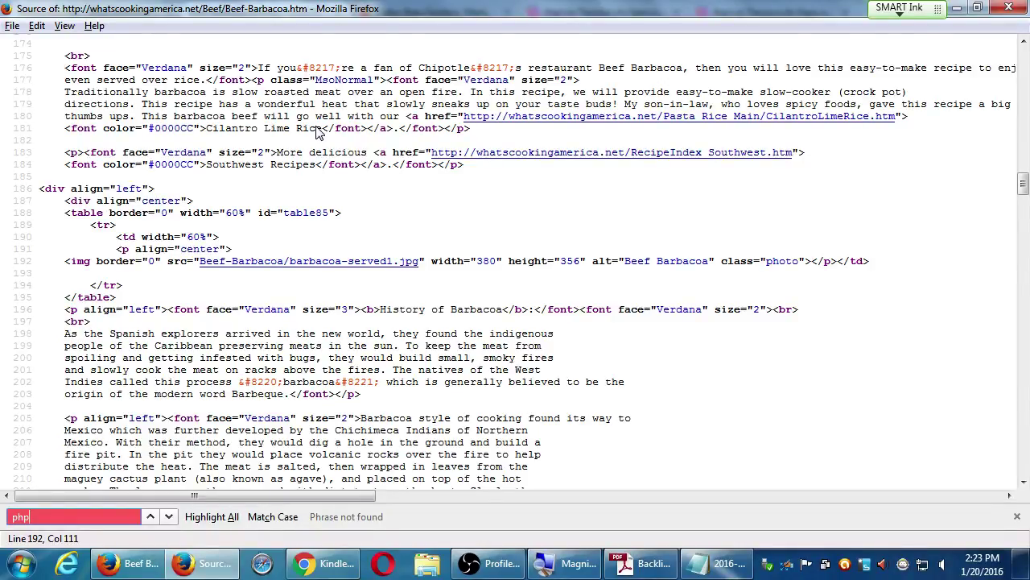
Look over the meta tags at the start of the Beef Barbacoa page's source code, then close the source view.
{"action": "left_click", "coordinate": [600, 307]}
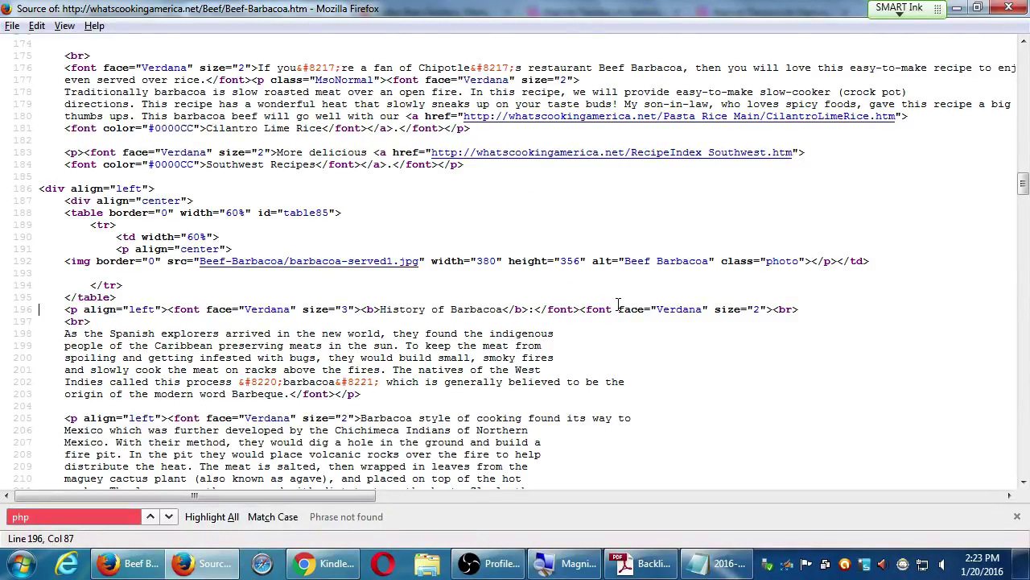
{"action": "key", "text": "ctrl+Home"}
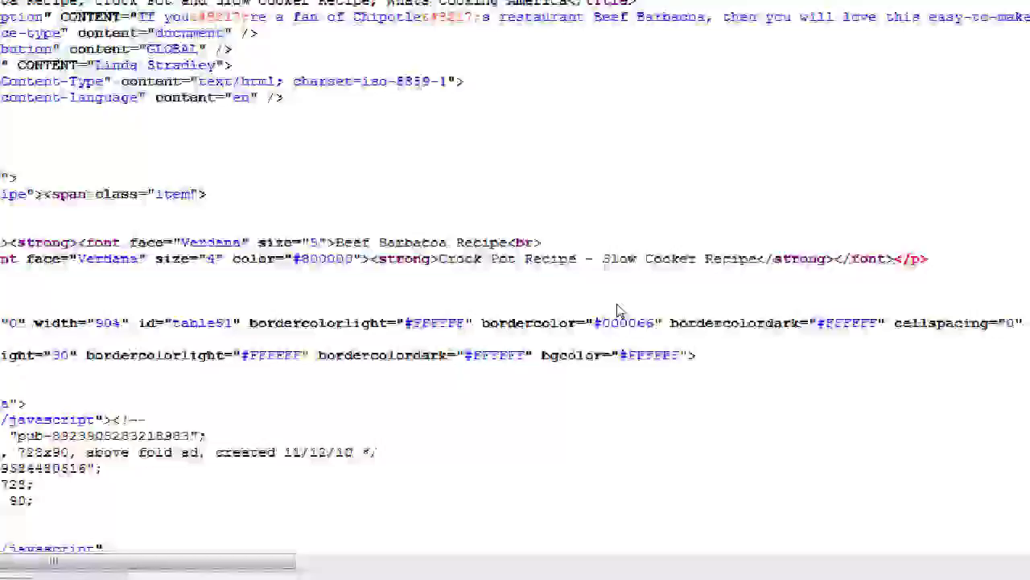
{"action": "left_click_drag", "start_coordinate": [103, 176], "coordinate": [143, 224]}
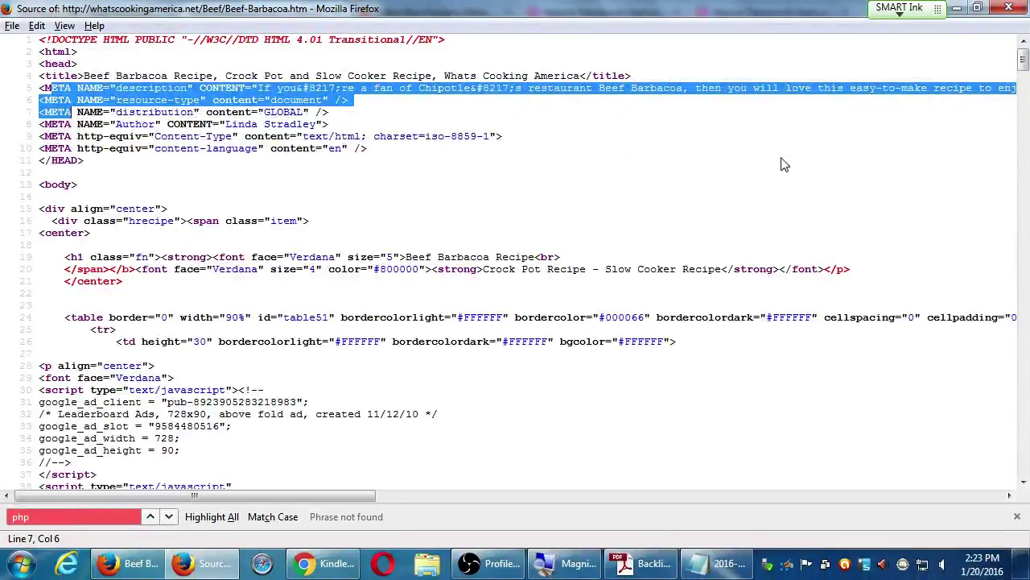
{"action": "left_click", "coordinate": [784, 164]}
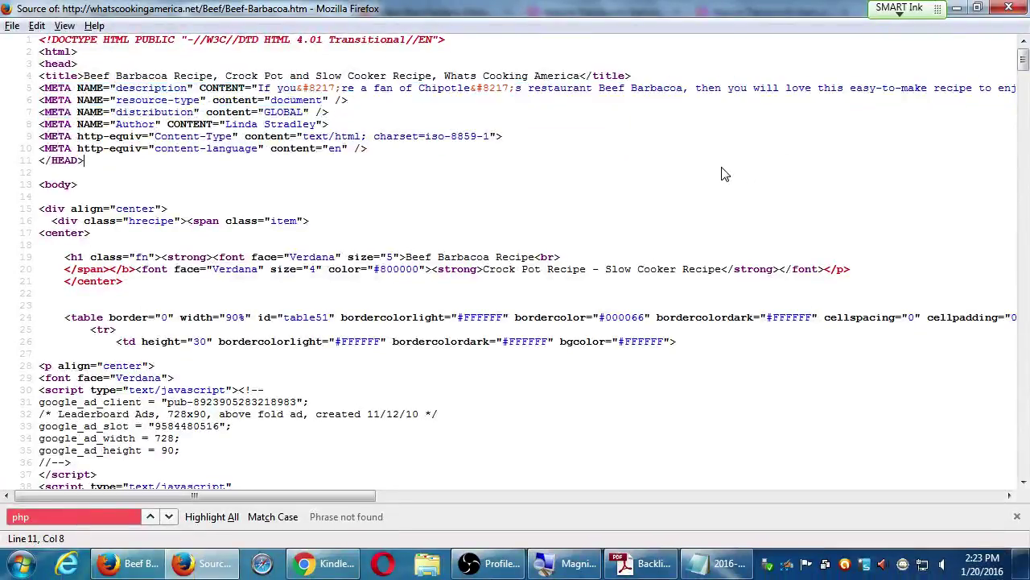
{"action": "key", "text": "ctrl+w"}
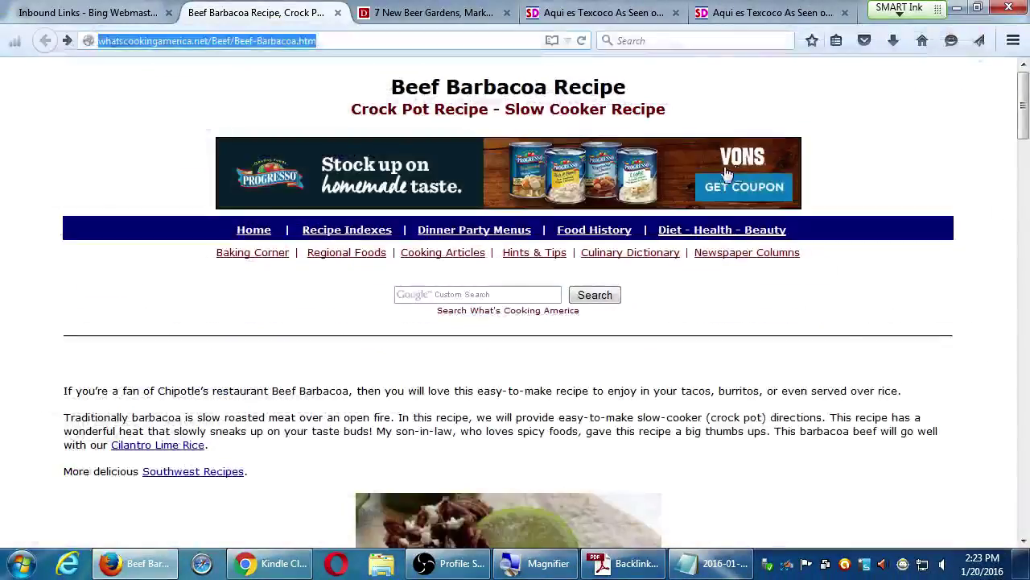
Return to the Inbound Links report, then switch to the Backlinks Strategy PDF in Adobe Reader and review its finding and organizing backlinks sections.
{"action": "left_click", "coordinate": [81, 13]}
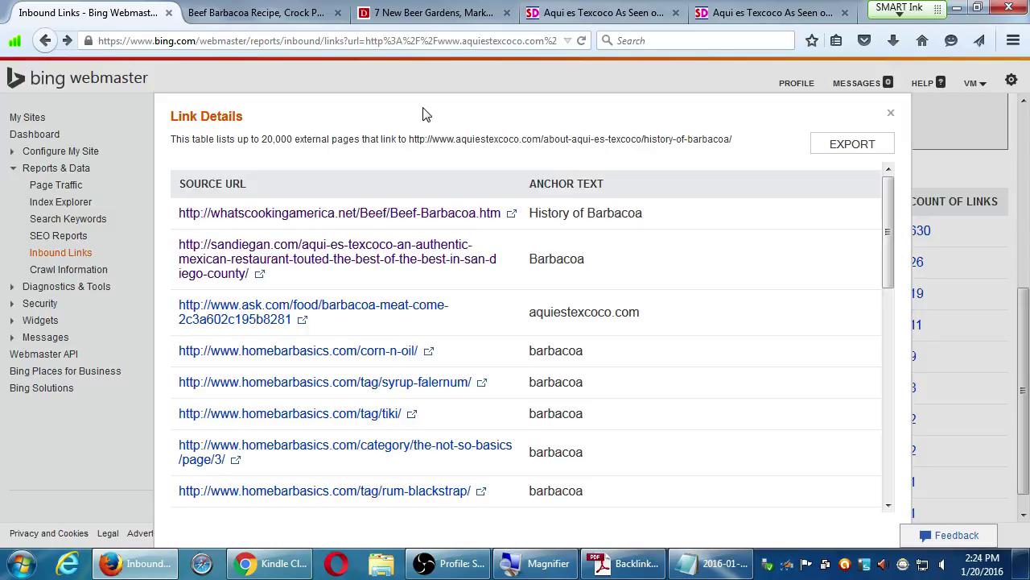
{"action": "left_click", "coordinate": [619, 563]}
{"action": "left_click", "coordinate": [975, 9]}
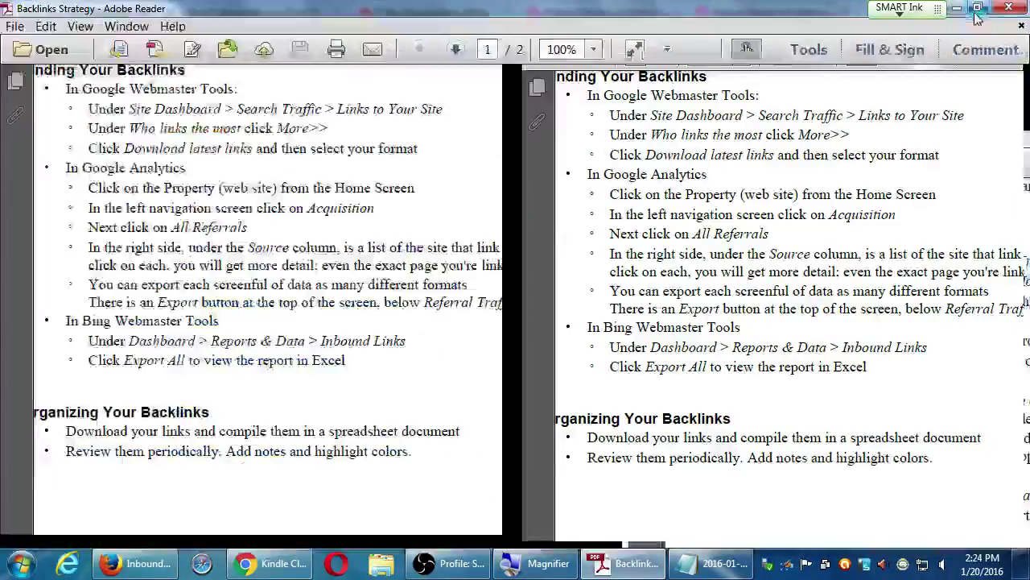
{"action": "scroll", "coordinate": [527, 348], "scroll_direction": "up", "scroll_amount": 3}
{"action": "scroll", "coordinate": [527, 348], "scroll_direction": "down", "scroll_amount": 2}
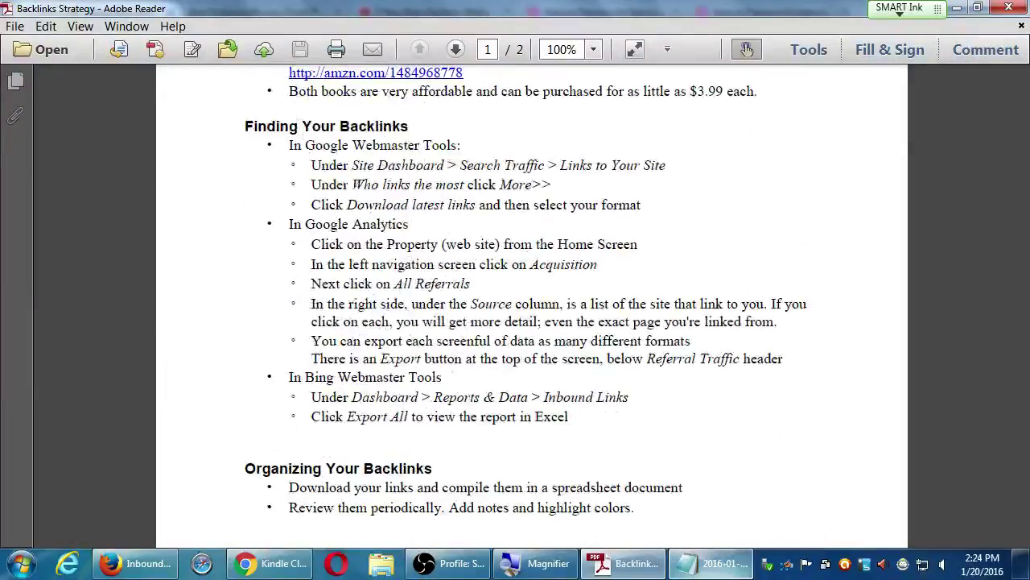
Switch to the 2016-01-20.txt notes in Notepad and add the heading "Backlinks Strategy:" below the Content section.
{"action": "left_click", "coordinate": [721, 564]}
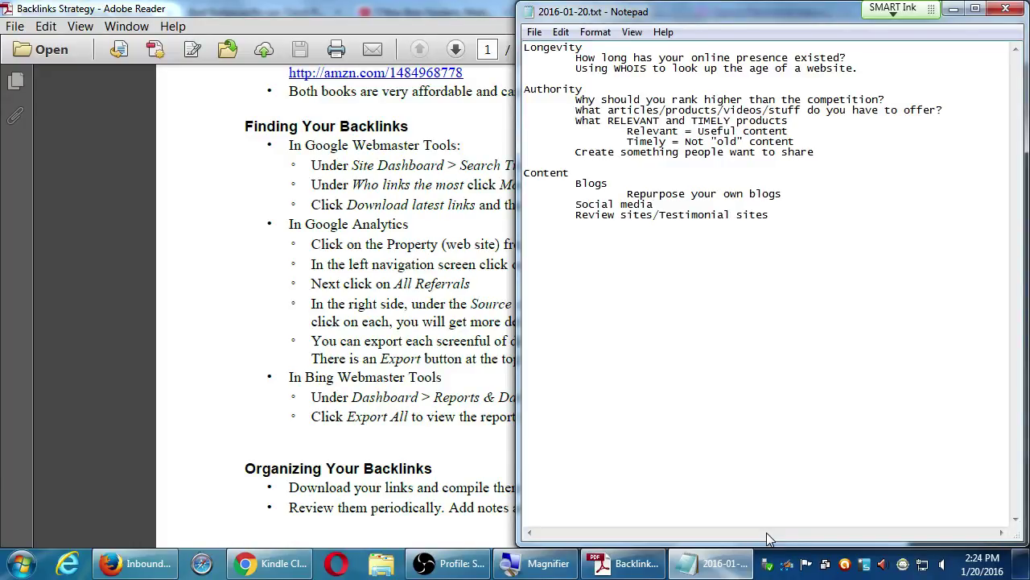
{"action": "type", "text": "Backlinks Strat3egy:"}
{"action": "key", "text": "super+plus"}
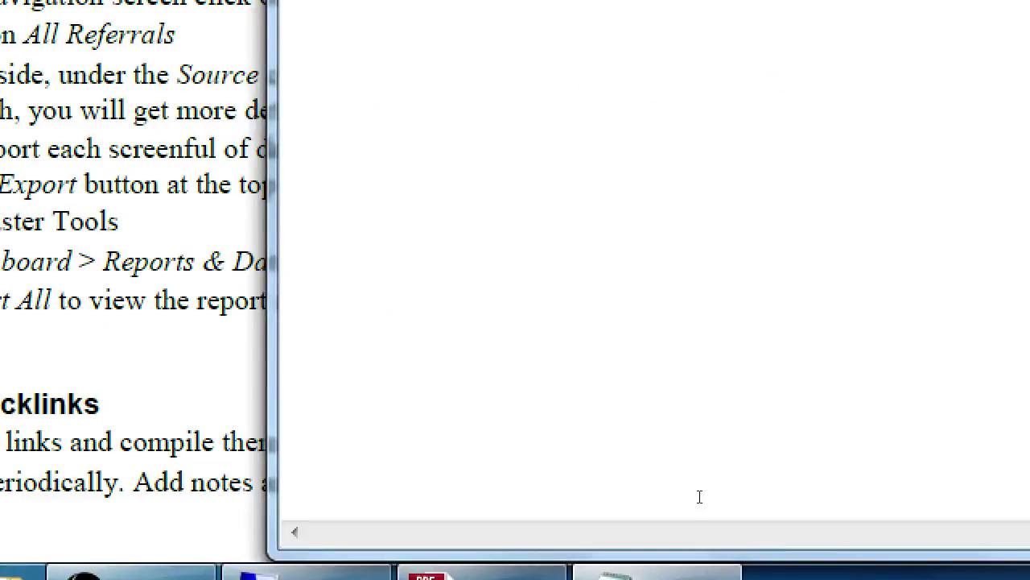
{"action": "key", "text": "Left"}
{"action": "key", "text": "BackSpace"}
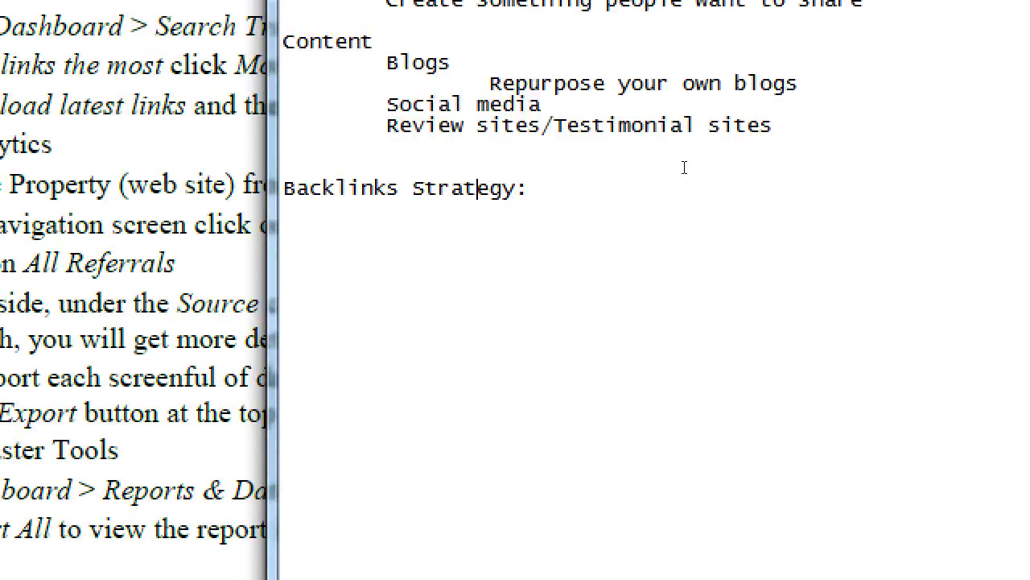
Add the line "Check your backlinks (Bing/Google) at least once a month" under the Backlinks Strategy heading.
{"action": "type", "text": "Check your backlinks ("}
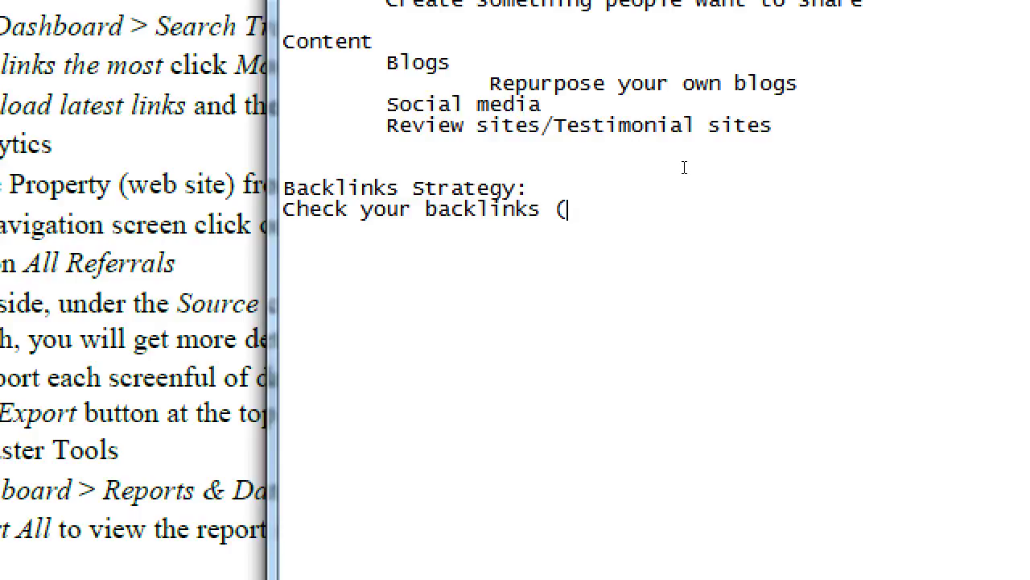
{"action": "type", "text": "Bing/Goo"}
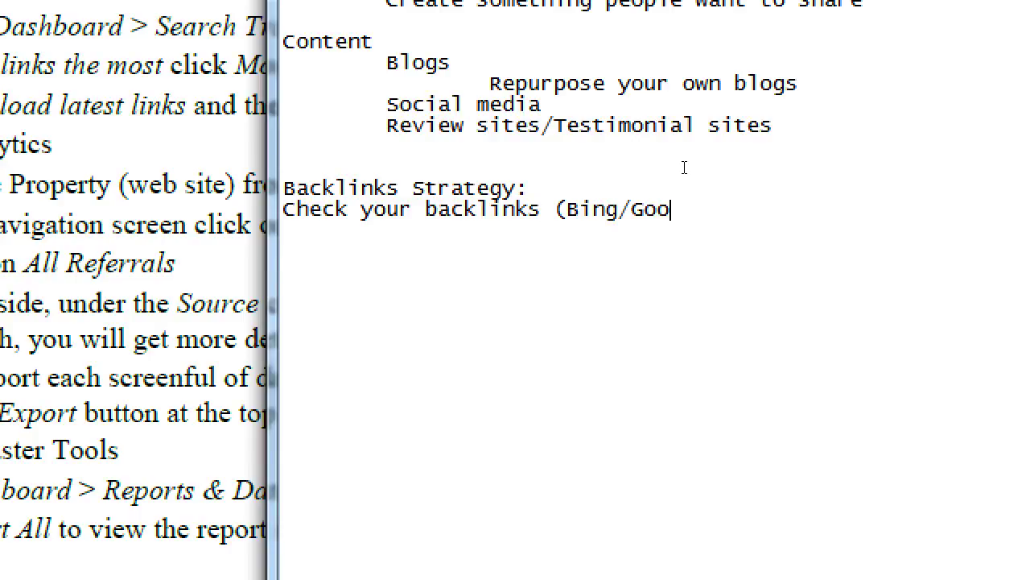
{"action": "type", "text": "gle) at least 1"}
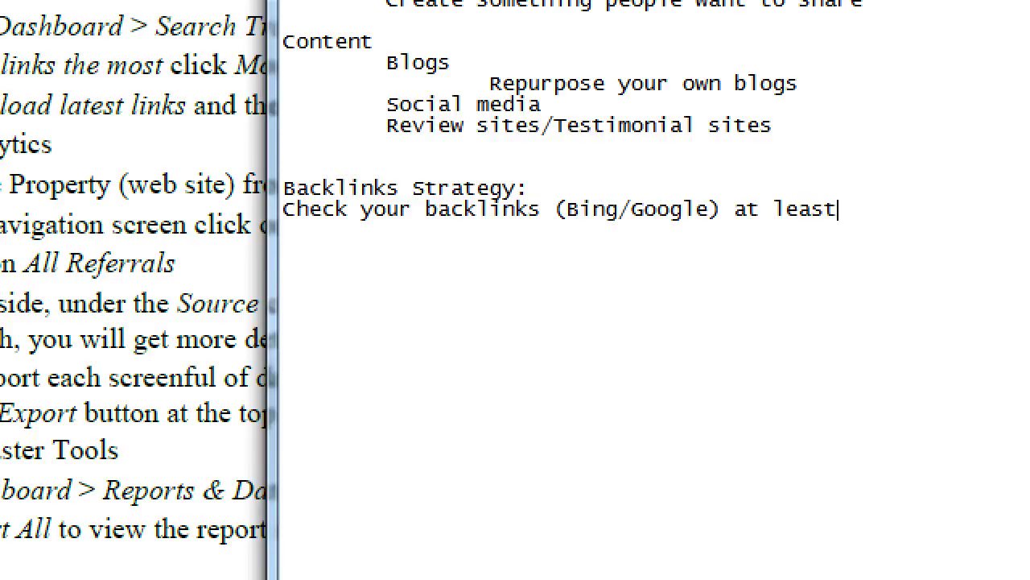
{"action": "key", "text": "BackSpace"}
{"action": "type", "text": "o nc"}
{"action": "key", "text": "BackSpace"}
{"action": "key", "text": "BackSpace"}
{"action": "key", "text": "BackSpace"}
{"action": "type", "text": "nce a month"}
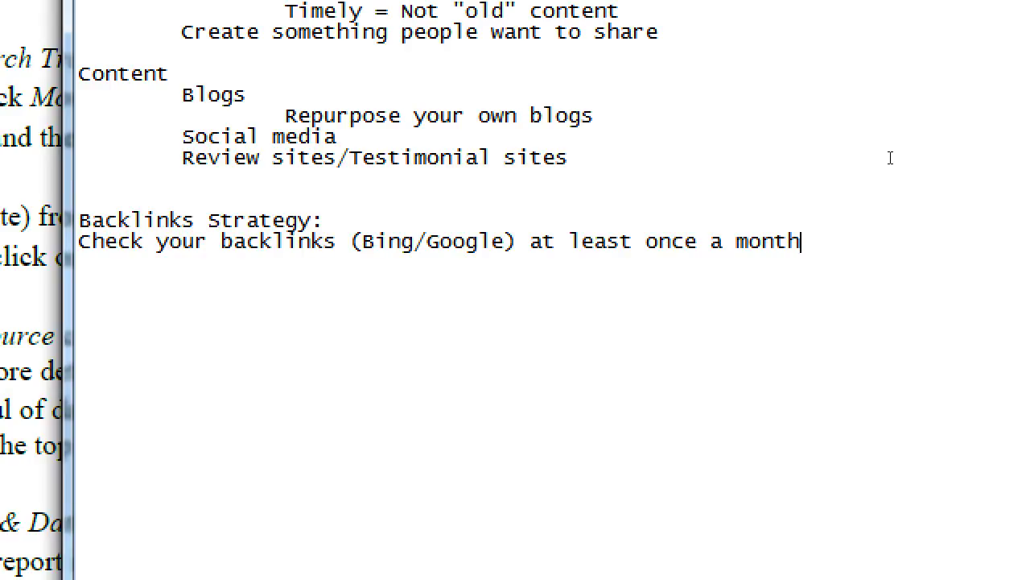
Add the lines "Download your Backlinks Report" and "Follow links to check if good or bad" to the Backlinks Strategy notes.
{"action": "type", "text": "Download your "}
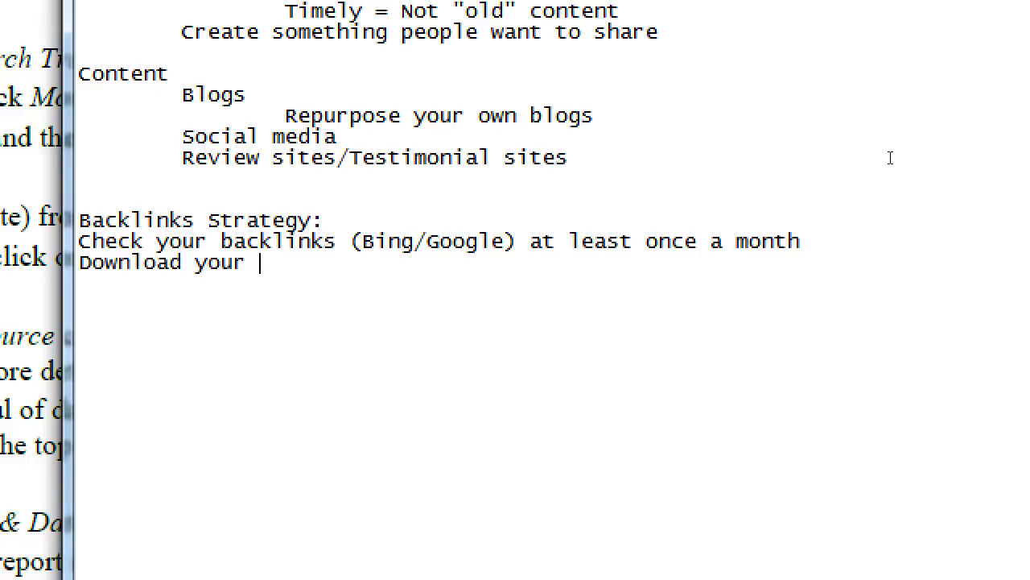
{"action": "type", "text": "Backlinks Report"}
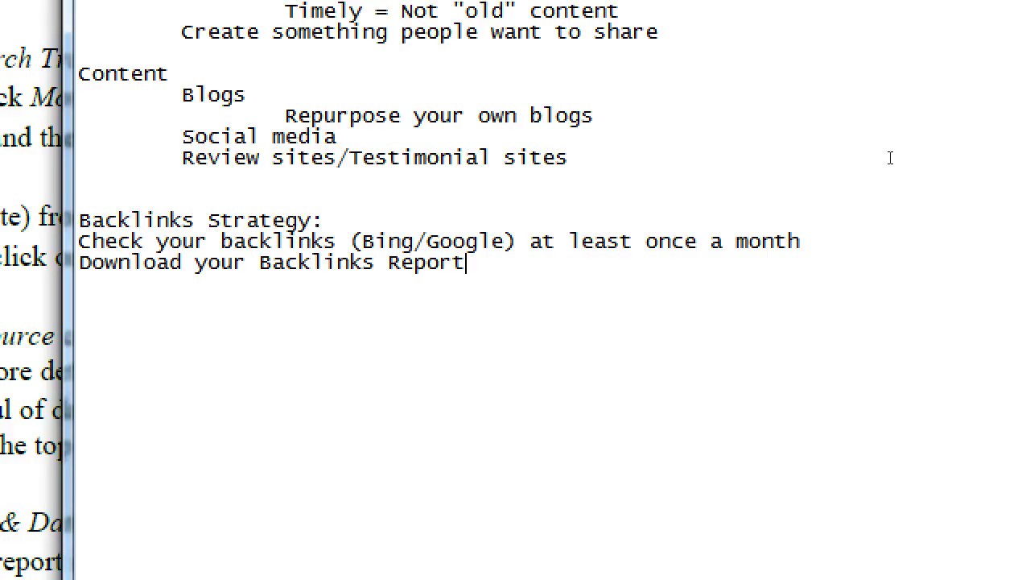
{"action": "key", "text": "Return"}
{"action": "type", "text": "Follow"}
{"action": "type", "text": " links ot cjhe"}
{"action": "key", "text": "BackSpace"}
{"action": "key", "text": "BackSpace"}
{"action": "key", "text": "BackSpace"}
{"action": "key", "text": "BackSpace"}
{"action": "key", "text": "BackSpace"}
{"action": "key", "text": "BackSpace"}
{"action": "key", "text": "BackSpace"}
{"action": "type", "text": "t"}
{"action": "key", "text": "BackSpace"}
{"action": "type", "text": "o check if good or b"}
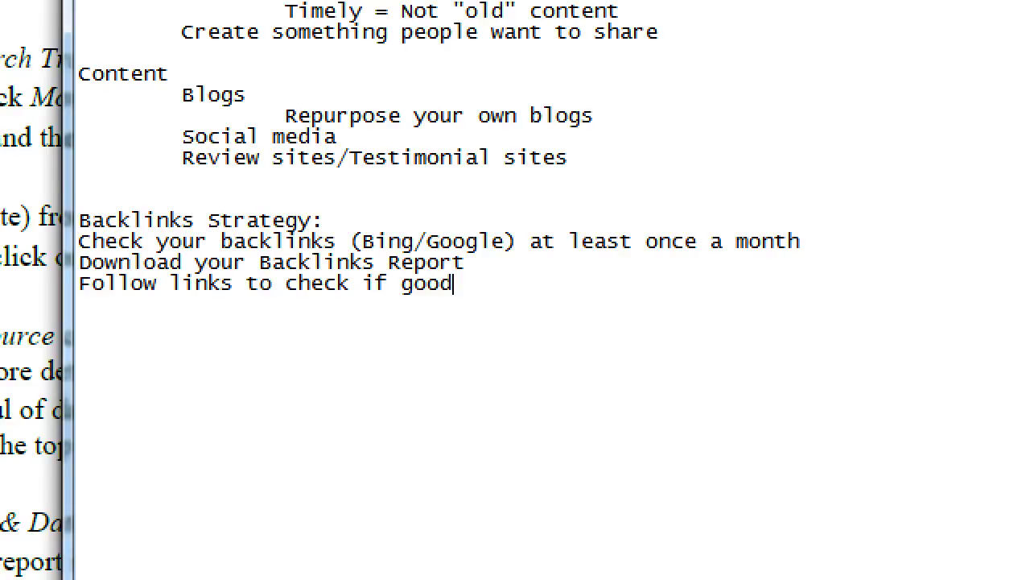
{"action": "type", "text": "ad"}
Return to the history-of-barbacoa Link Details in Firefox and export the list as urllinks_1_20_2016.csv, opening it with Microsoft Excel.
{"action": "key", "text": "alt+Tab"}
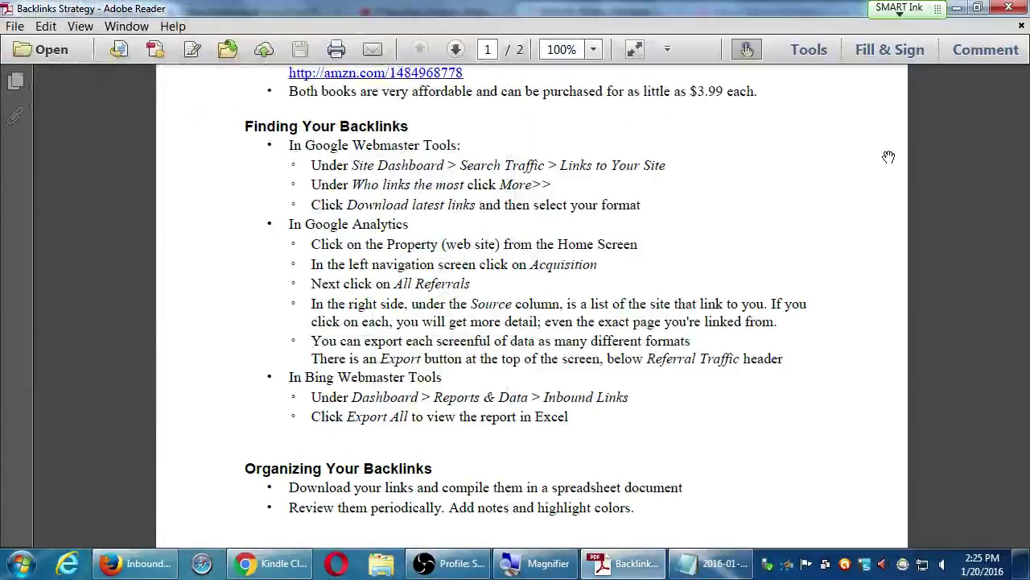
{"action": "left_click", "coordinate": [268, 566]}
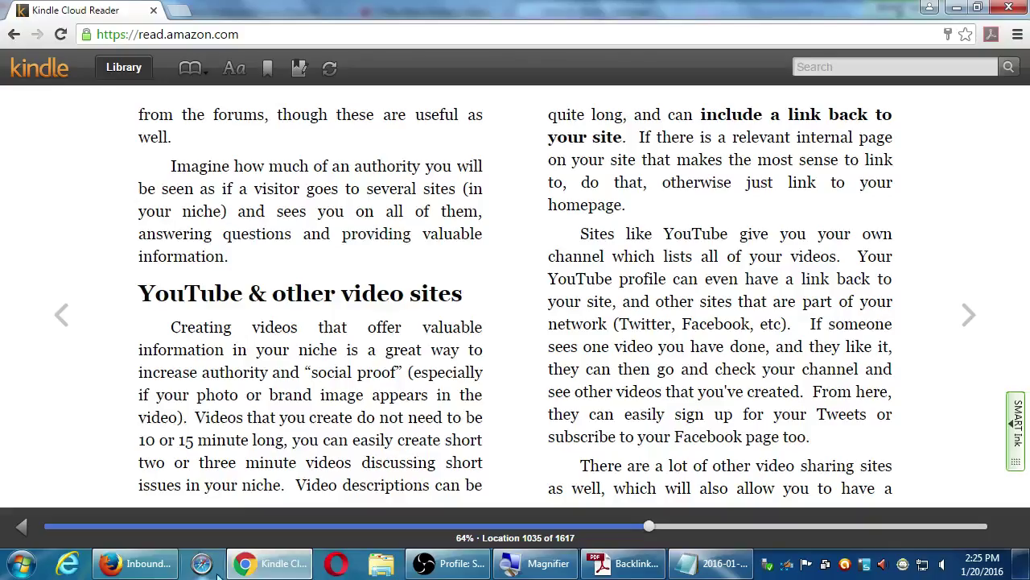
{"action": "left_click", "coordinate": [137, 563]}
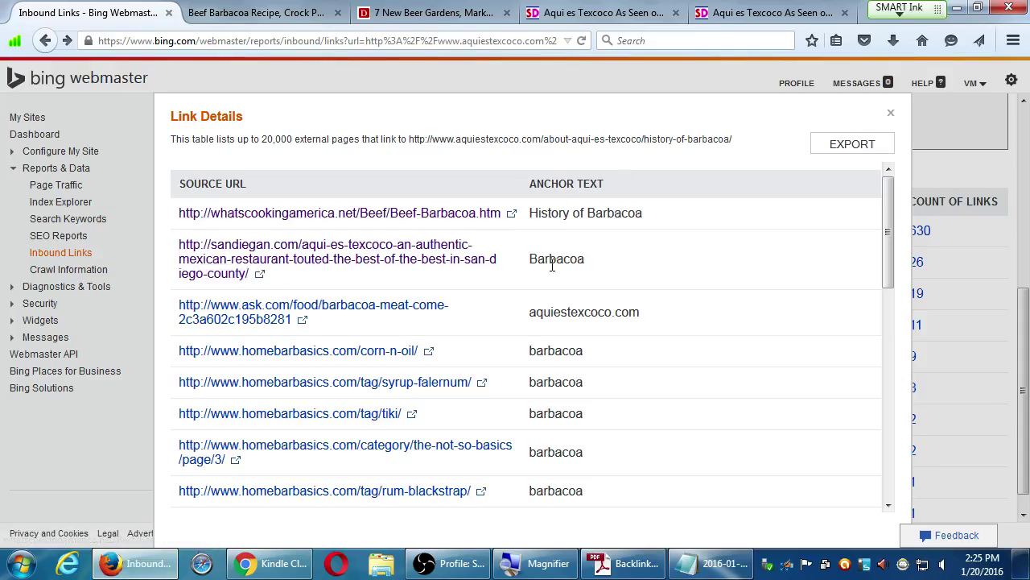
{"action": "scroll", "coordinate": [520, 359], "scroll_direction": "down", "scroll_amount": 1}
{"action": "scroll", "coordinate": [520, 359], "scroll_direction": "up", "scroll_amount": 1}
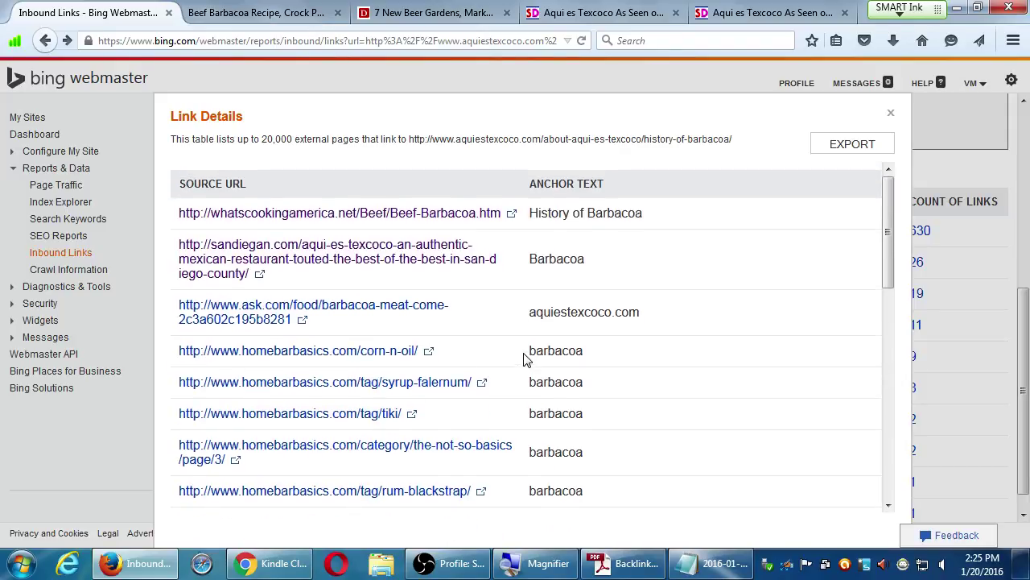
{"action": "left_click", "coordinate": [853, 146]}
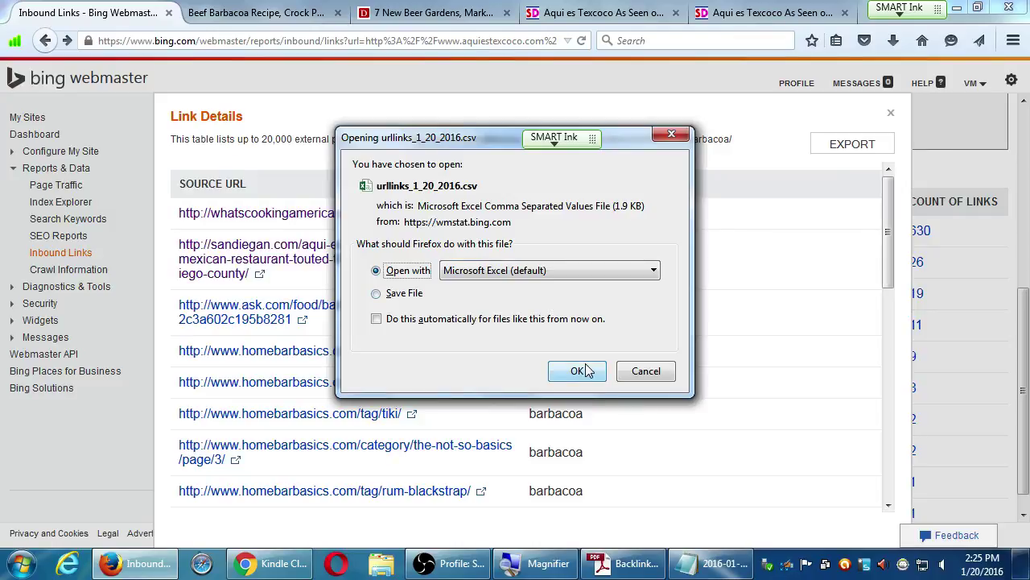
{"action": "left_click", "coordinate": [578, 371]}
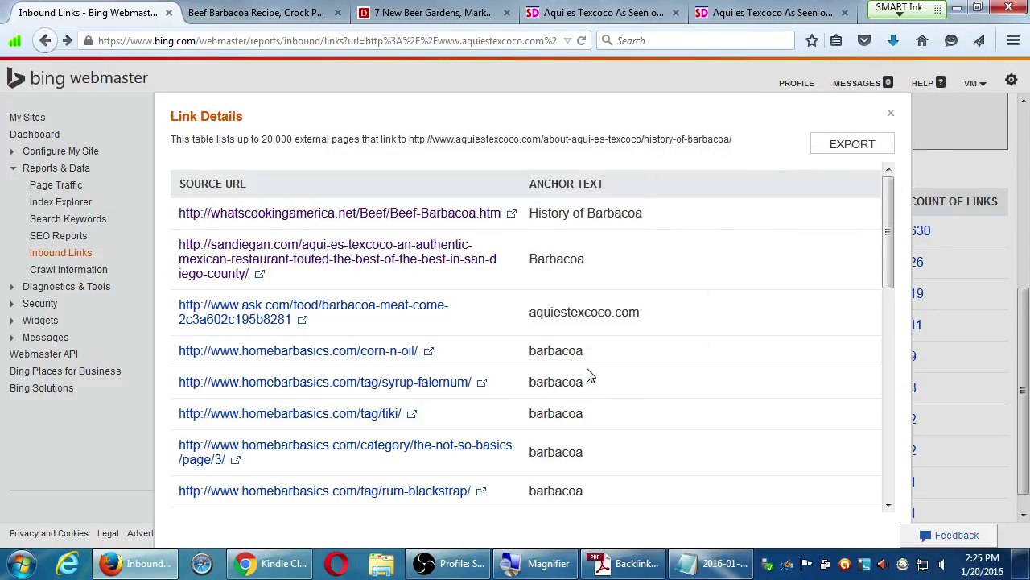
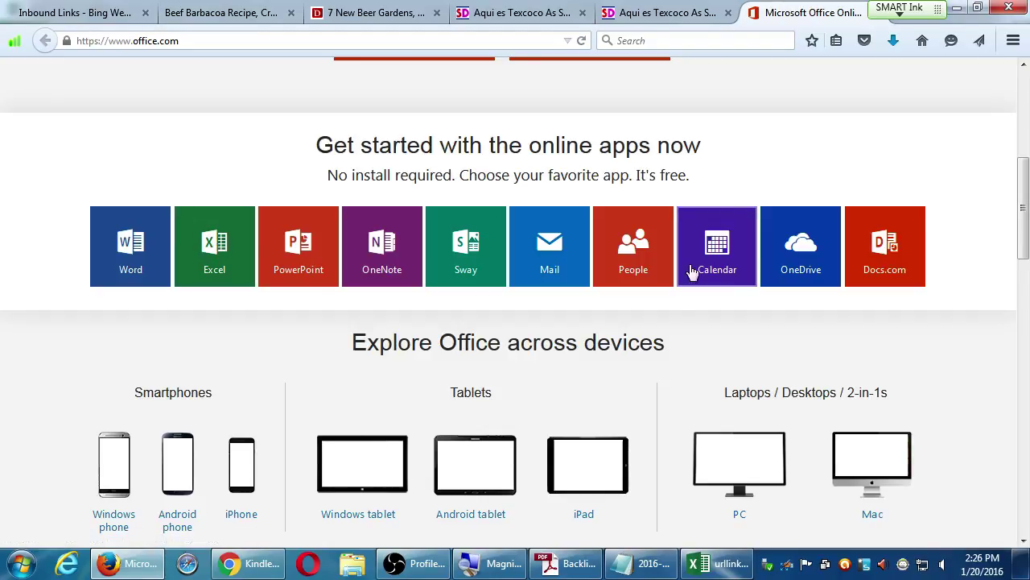
Switch to urllinks_1_20_2016.csv in Excel and fit the Source URL and Anchor Text columns to their contents.
{"action": "left_click", "coordinate": [718, 563]}
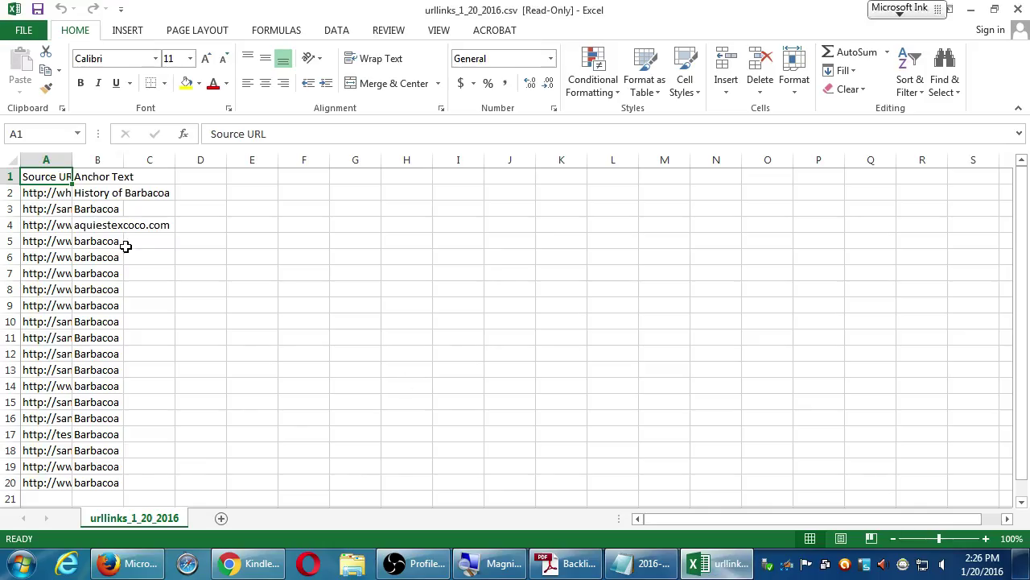
{"action": "double_click", "coordinate": [72, 159]}
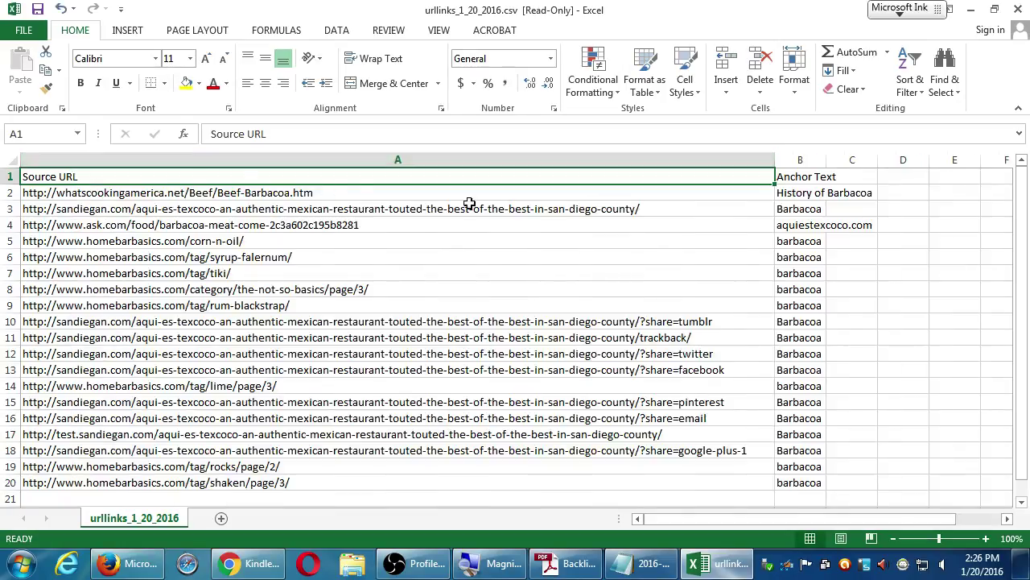
{"action": "double_click", "coordinate": [825, 160]}
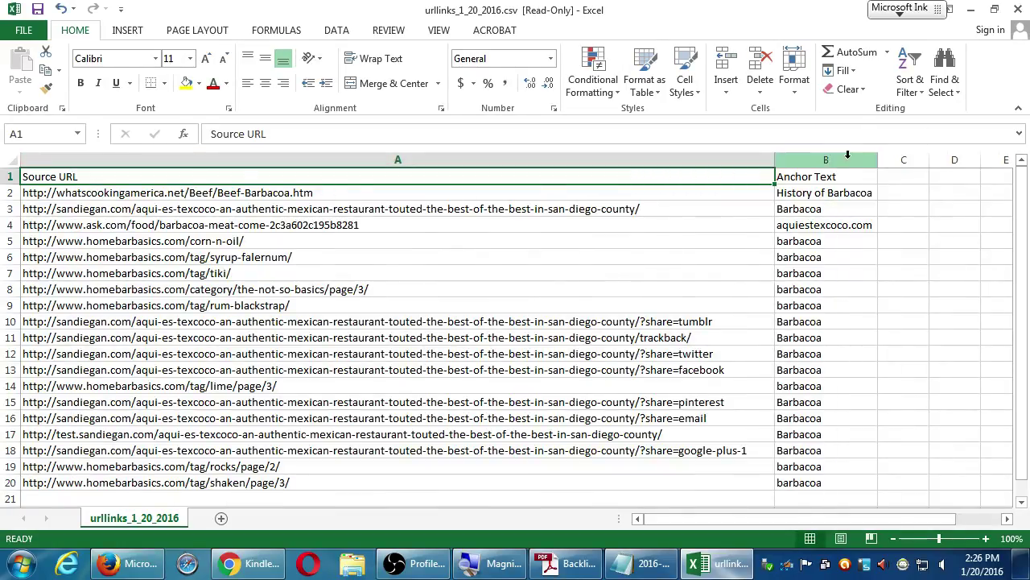
Add a "Notes" heading in C1 and enter "Good link" beside the whatscookingamerica.net URL in row 2.
{"action": "left_click", "coordinate": [903, 178]}
{"action": "type", "text": "Notes"}
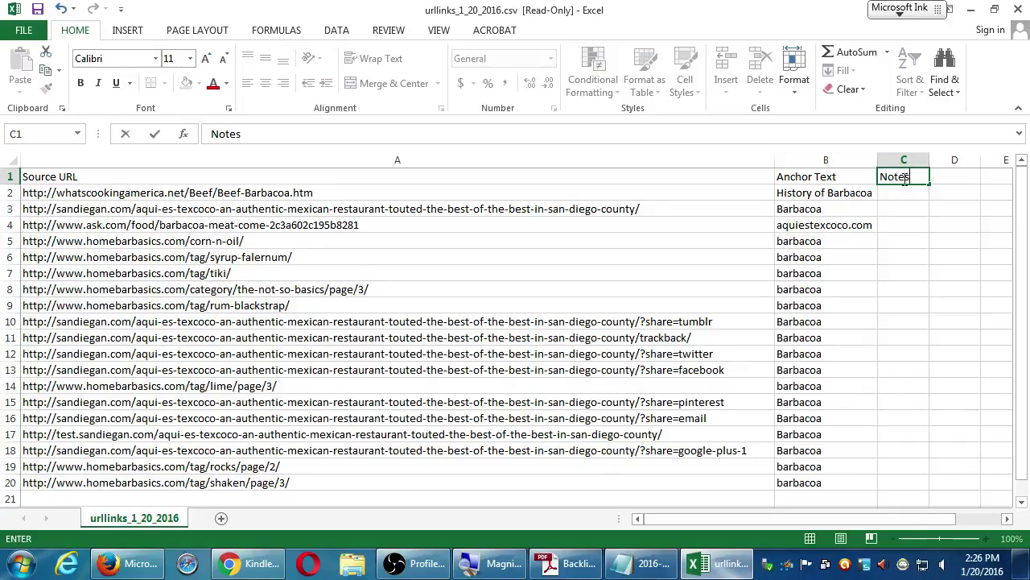
{"action": "key", "text": "Return"}
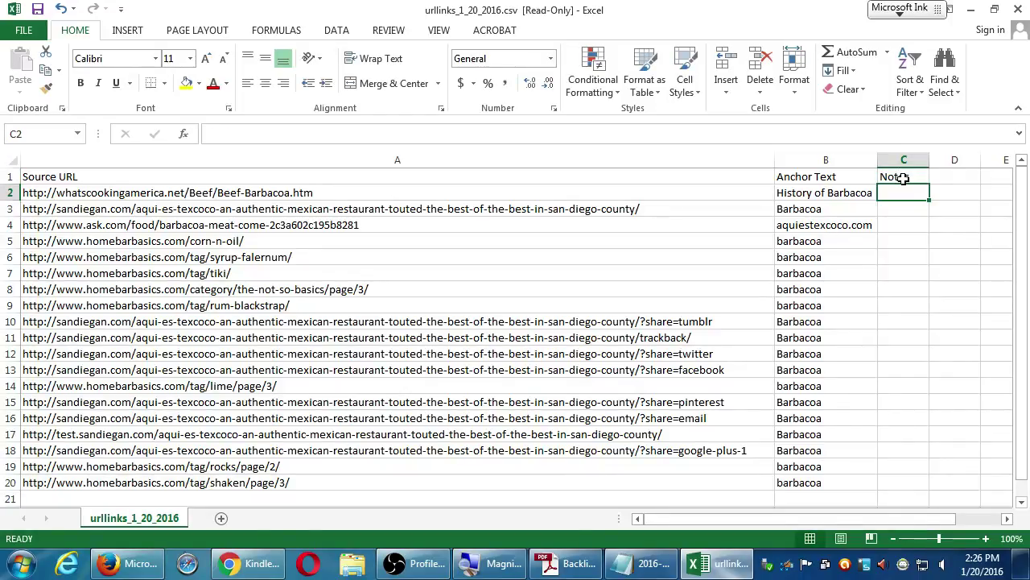
{"action": "type", "text": "Good link"}
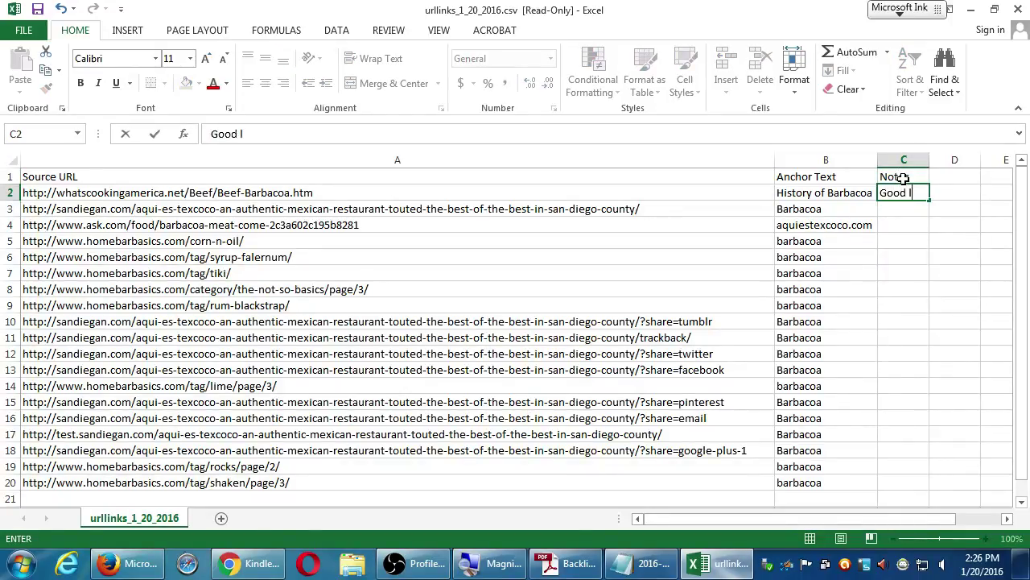
{"action": "key", "text": "Return"}
Enter "Bad Link" in C10 as the note for the sandiegan.com ?share=tumblr URL.
{"action": "key", "text": "Down"}
{"action": "key", "text": "Down"}
{"action": "key", "text": "Down"}
{"action": "key", "text": "Down"}
{"action": "key", "text": "Down"}
{"action": "key", "text": "Down"}
{"action": "key", "text": "Down"}
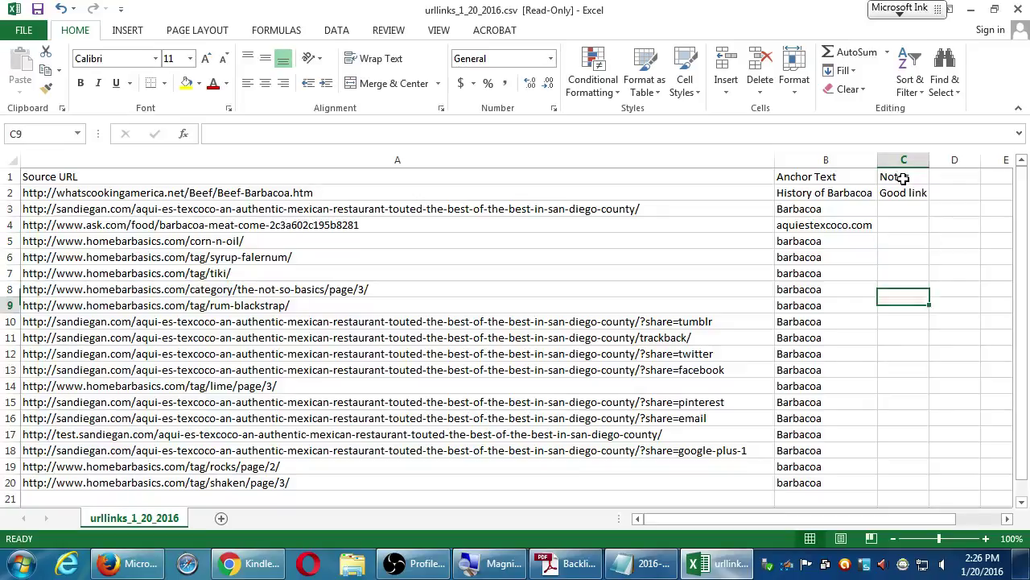
{"action": "type", "text": "Bad Link"}
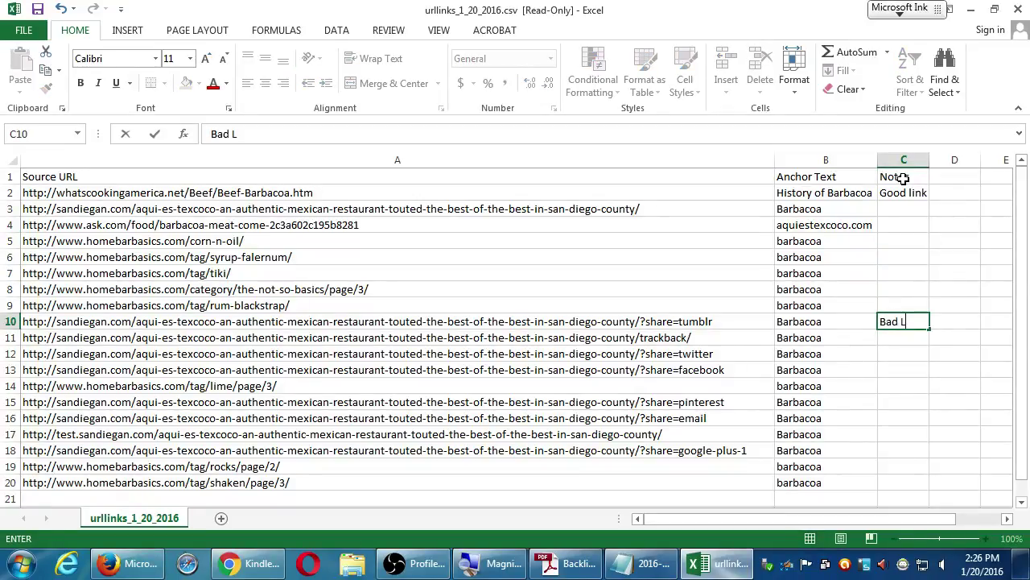
{"action": "key", "text": "ctrl+Return"}
{"action": "key", "text": "Up"}
{"action": "key", "text": "Up"}
{"action": "key", "text": "Up"}
{"action": "key", "text": "Up"}
{"action": "key", "text": "Up"}
{"action": "key", "text": "Up"}
{"action": "key", "text": "Up"}
{"action": "key", "text": "Up"}
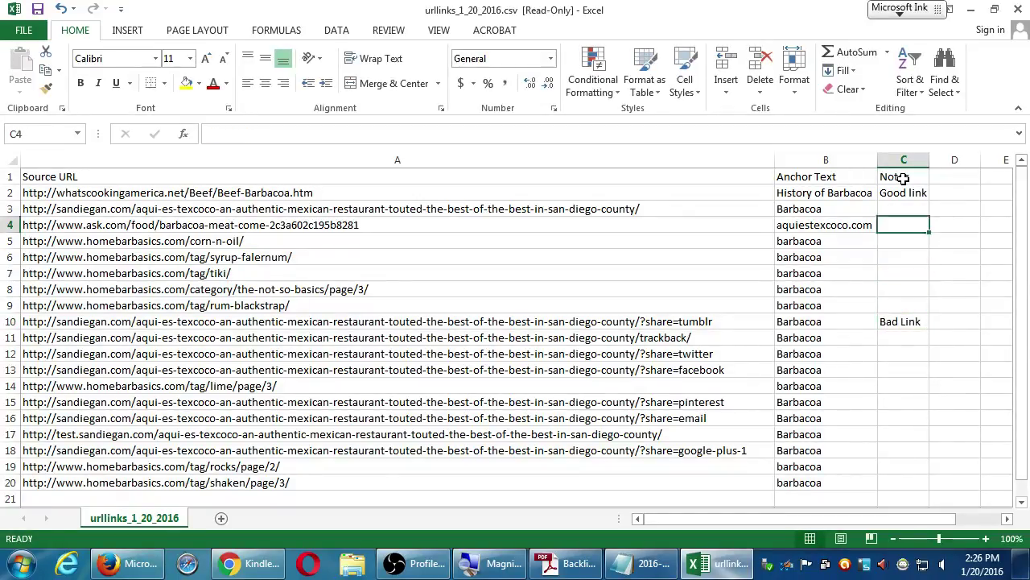
{"action": "key", "text": "Down"}
{"action": "key", "text": "Down"}
{"action": "key", "text": "Down"}
{"action": "key", "text": "Down"}
{"action": "key", "text": "Down"}
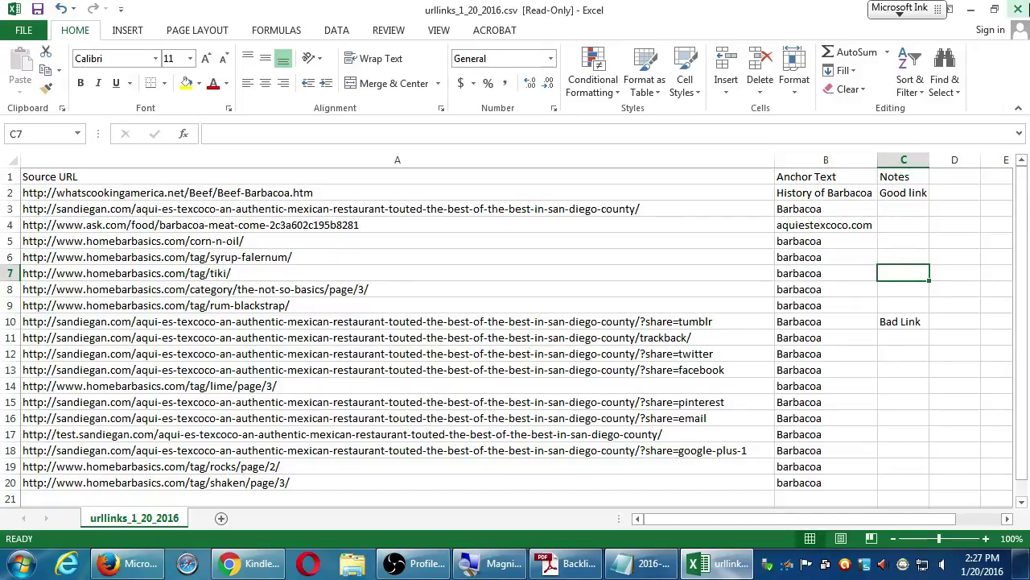
Minimize Excel, switch to the Backlinks Strategy PDF in Adobe Reader, and read the "Taking Advantage of Your Backlinks" section on page 2.
{"action": "left_click", "coordinate": [970, 9]}
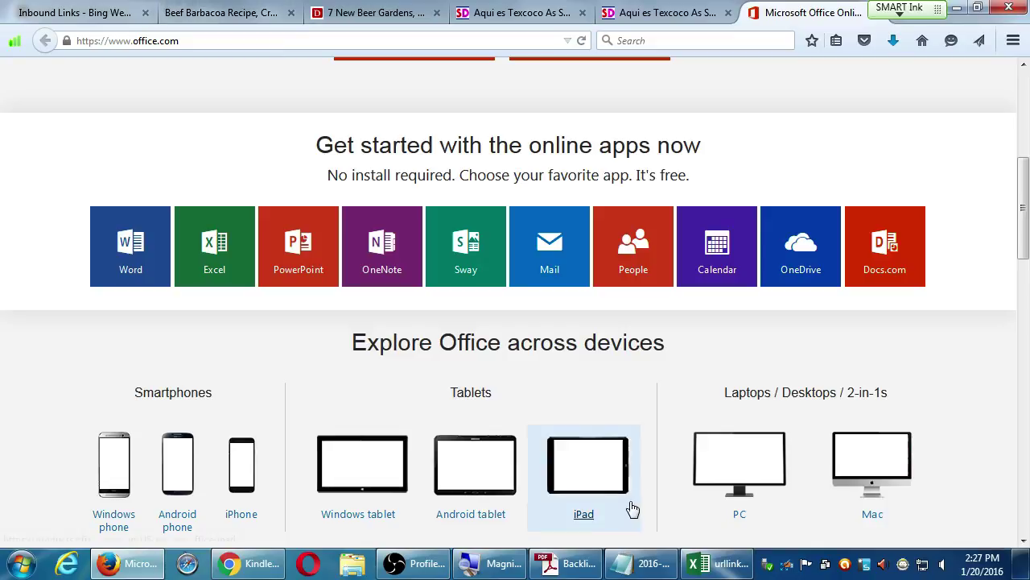
{"action": "left_click", "coordinate": [568, 563]}
{"action": "scroll", "coordinate": [473, 433], "scroll_direction": "down", "scroll_amount": 1}
{"action": "scroll", "coordinate": [473, 433], "scroll_direction": "down", "scroll_amount": 3}
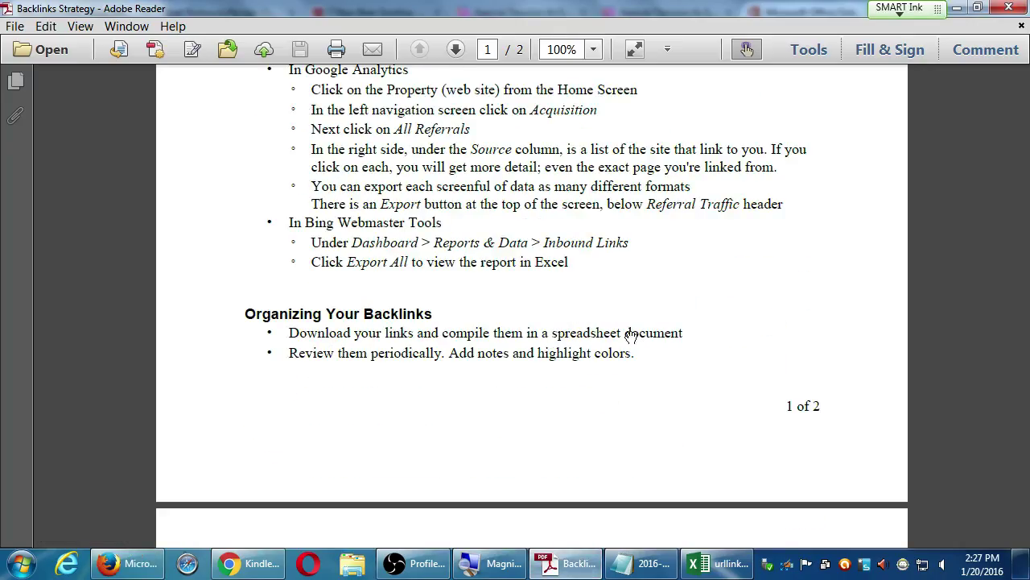
{"action": "scroll", "coordinate": [504, 410], "scroll_direction": "down", "scroll_amount": 8}
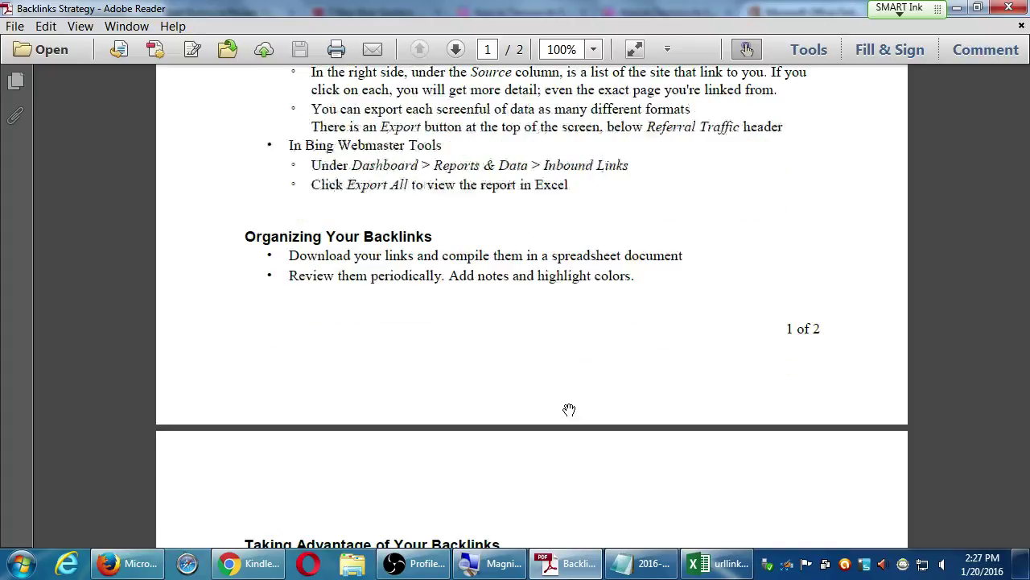
{"action": "scroll", "coordinate": [390, 352], "scroll_direction": "down", "scroll_amount": 1}
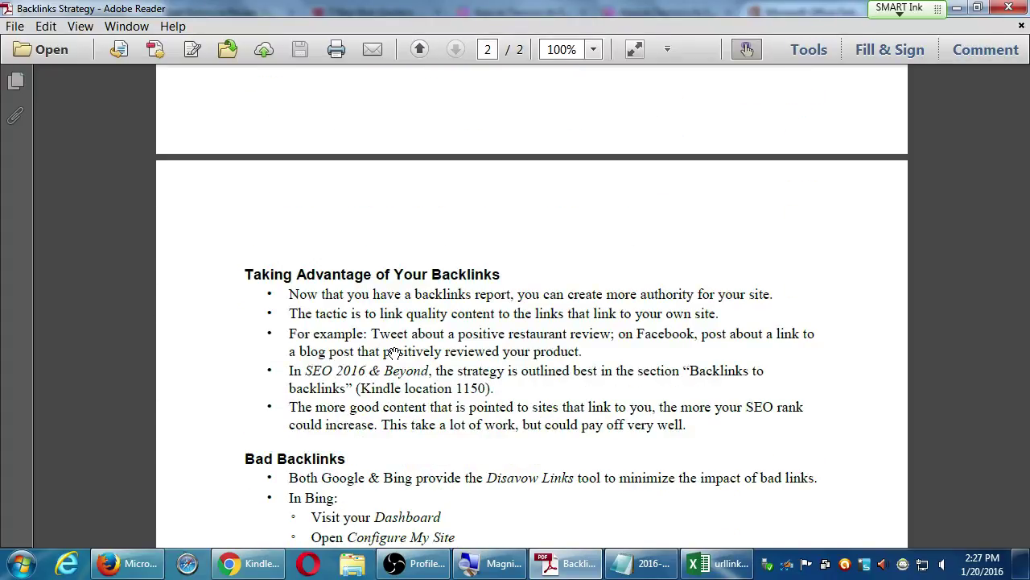
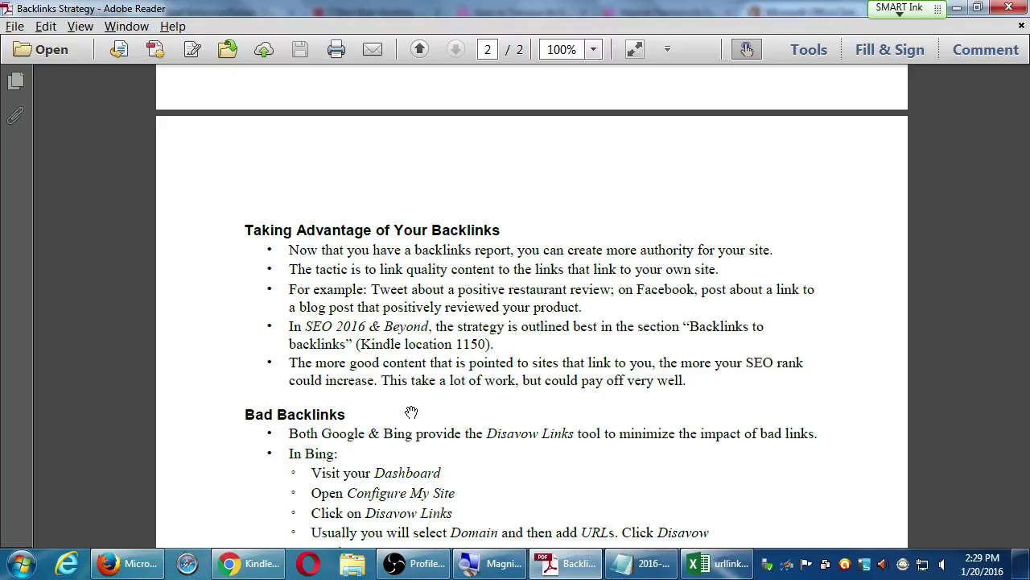
Switch to Firefox and examine the DNAinfo "7 New Beer Gardens" article, including its social sharing options and the Cantina Rooftop entry.
{"action": "key", "text": "alt+Tab"}
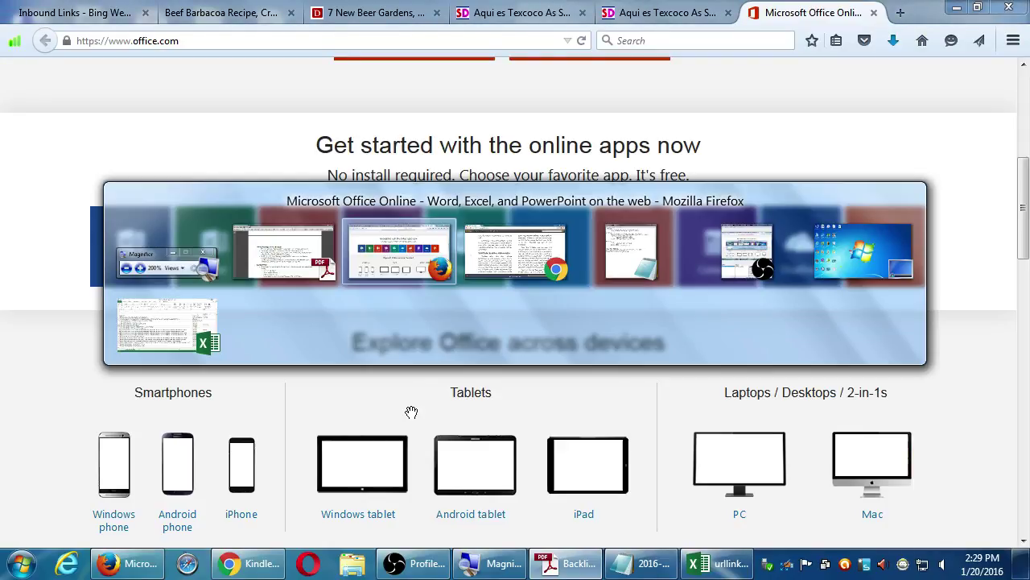
{"action": "left_click", "coordinate": [183, 10]}
{"action": "left_click", "coordinate": [384, 11]}
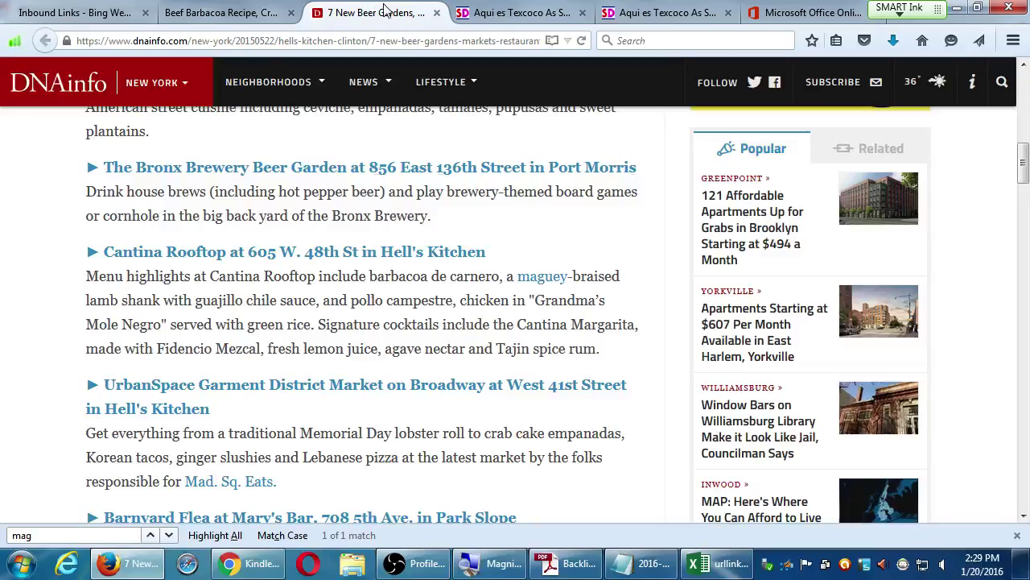
{"action": "scroll", "coordinate": [433, 523], "scroll_direction": "up", "scroll_amount": 10}
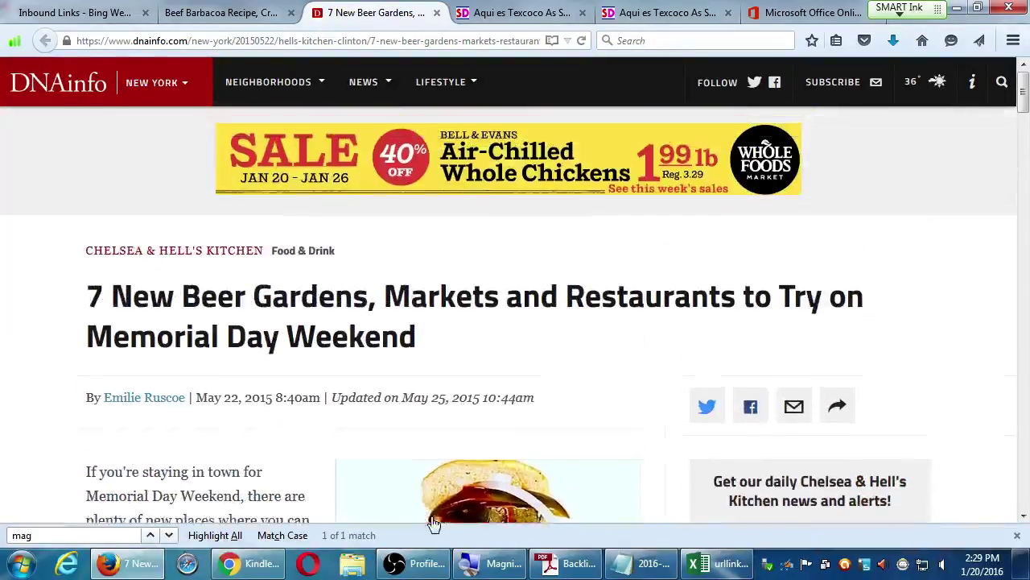
{"action": "scroll", "coordinate": [68, 309], "scroll_direction": "down", "scroll_amount": 2}
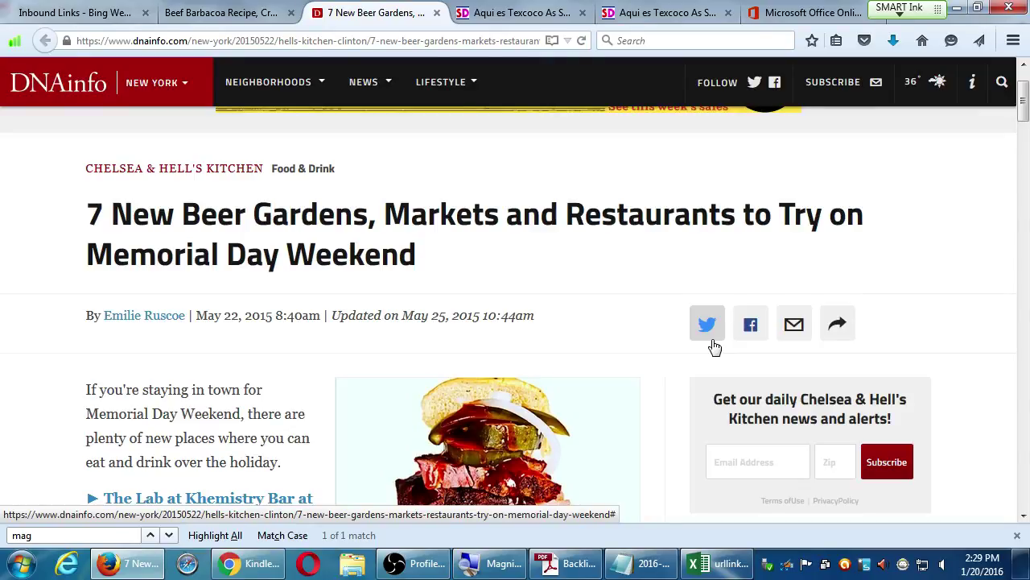
{"action": "scroll", "coordinate": [379, 363], "scroll_direction": "down", "scroll_amount": 8}
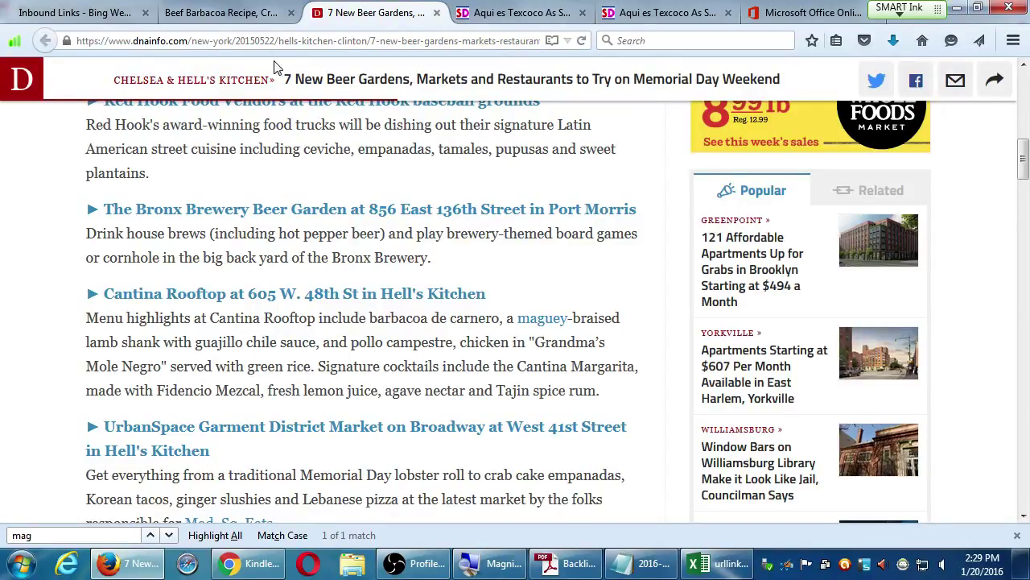
Return to the history-of-barbacoa Link Details and open the homebarbasics.com/category/the-not-so-basics/page/3/ backlink to examine its content.
{"action": "key", "text": "ctrl+1"}
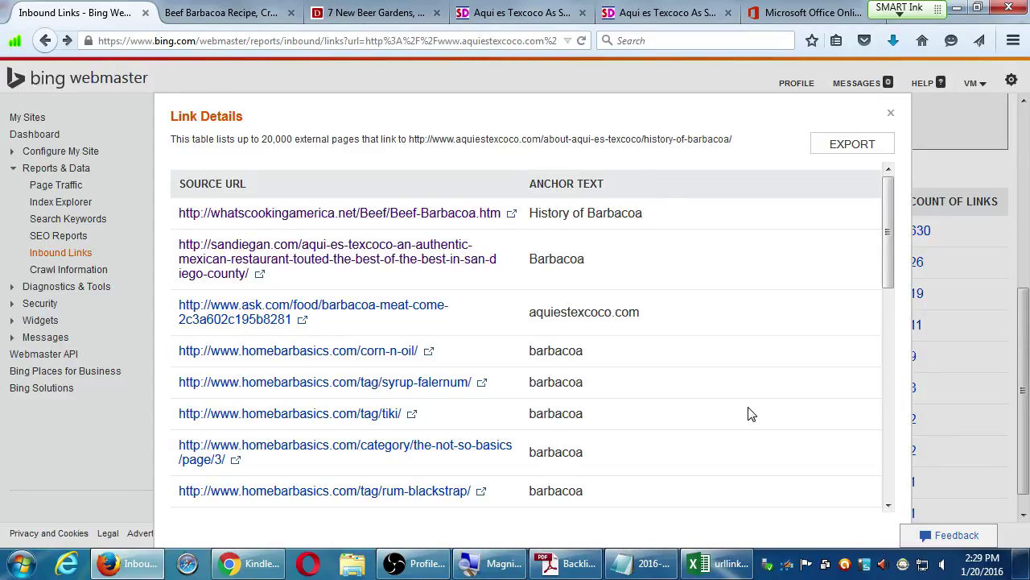
{"action": "left_click", "coordinate": [385, 452]}
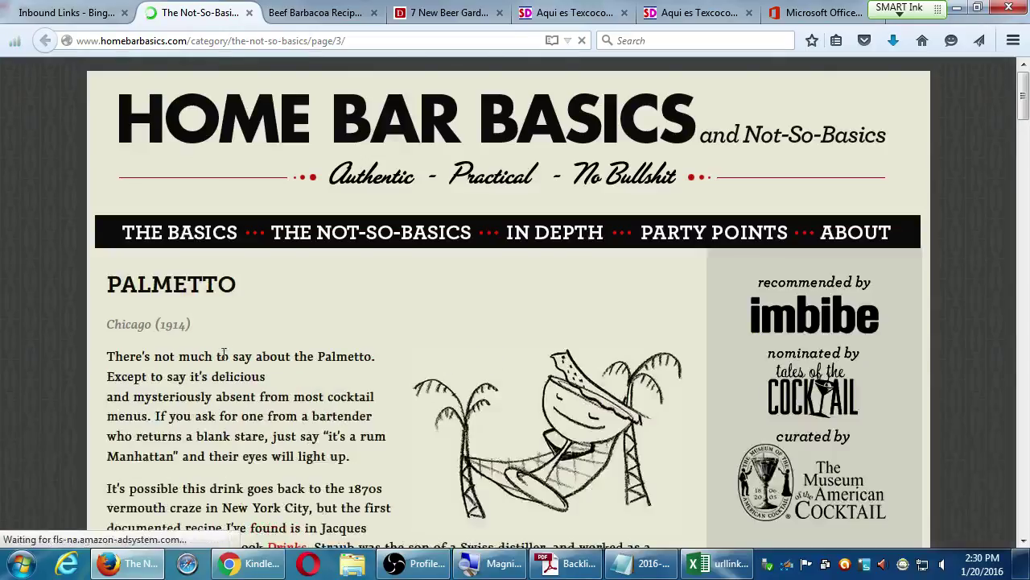
{"action": "scroll", "coordinate": [224, 354], "scroll_direction": "down", "scroll_amount": 5}
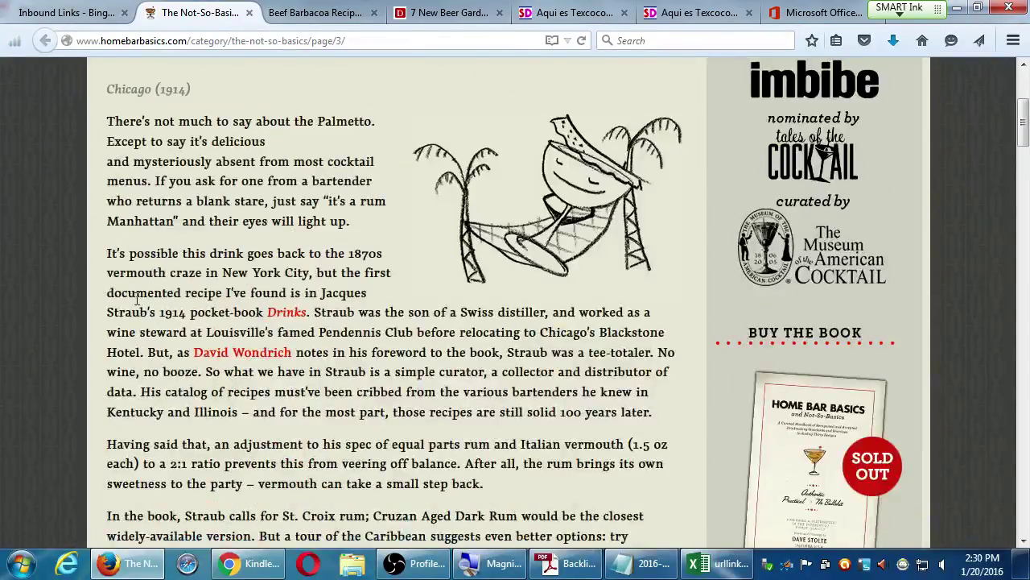
{"action": "scroll", "coordinate": [137, 299], "scroll_direction": "down", "scroll_amount": 7}
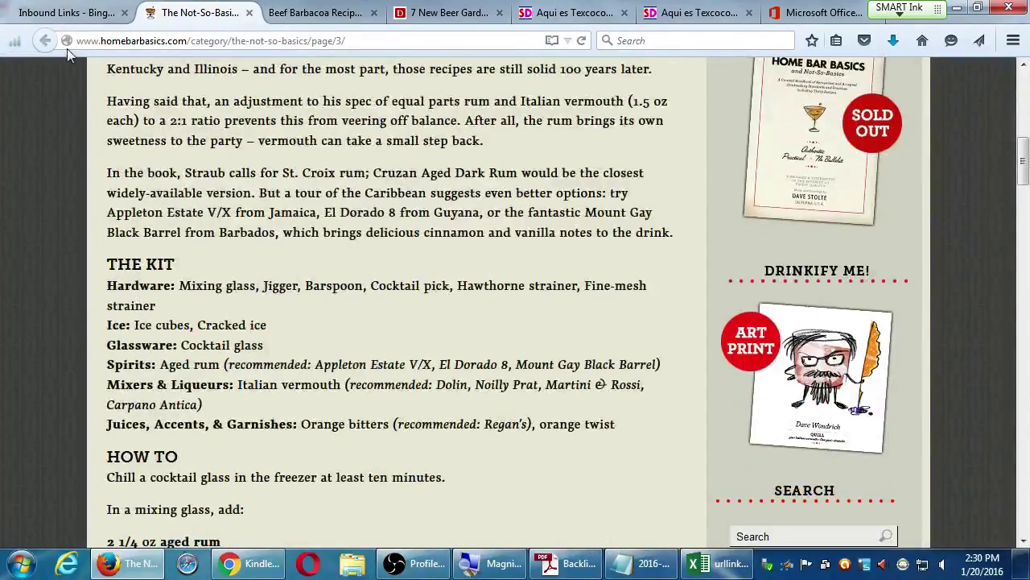
{"action": "left_click", "coordinate": [72, 13]}
{"action": "left_click", "coordinate": [197, 12]}
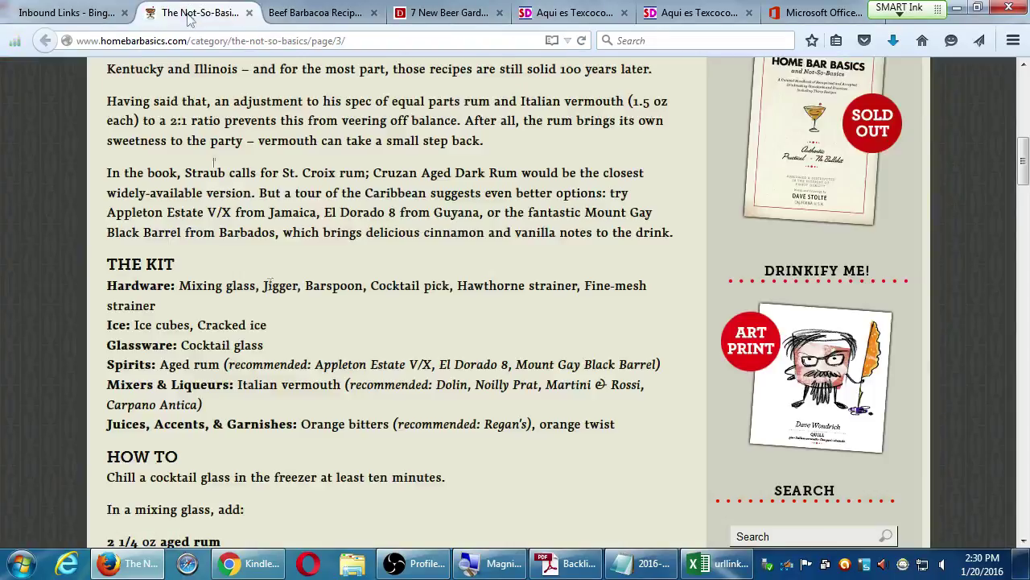
{"action": "scroll", "coordinate": [260, 299], "scroll_direction": "down", "scroll_amount": 6}
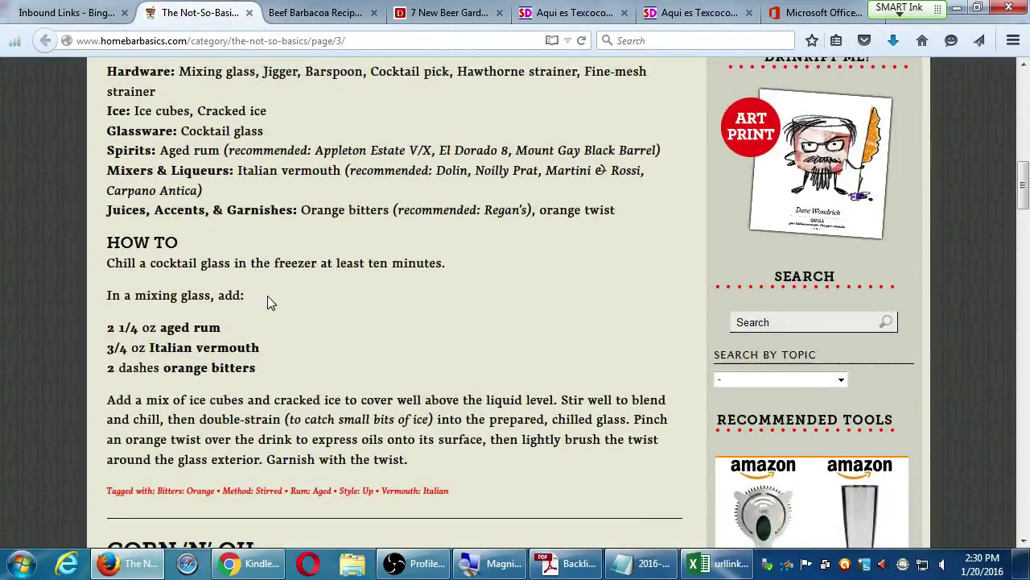
Search the Home Bar Basics page for "barbac" and examine the passage around the backlink.
{"action": "key", "text": "Home"}
{"action": "key", "text": "ctrl+f"}
{"action": "type", "text": "barba"}
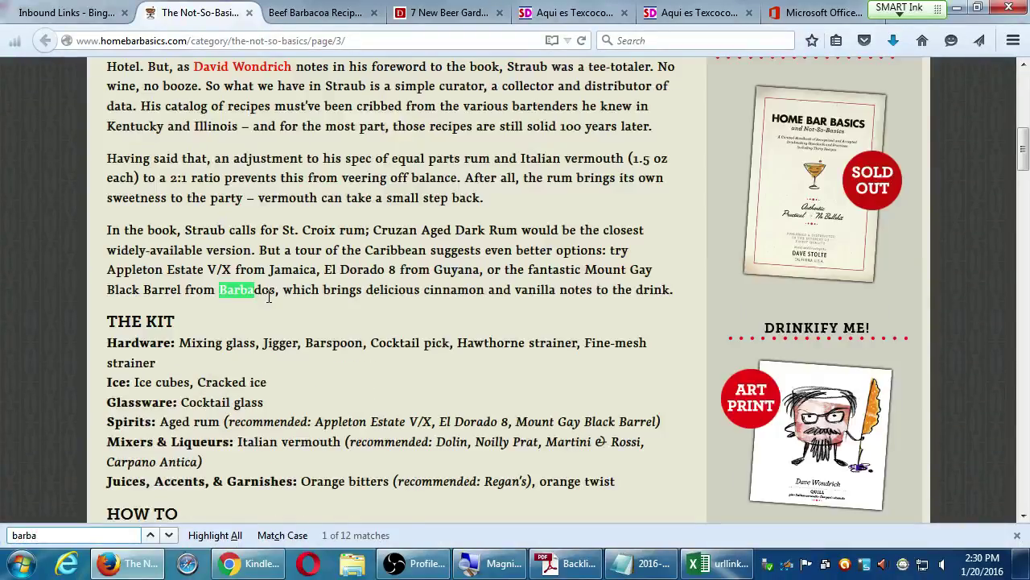
{"action": "type", "text": "c"}
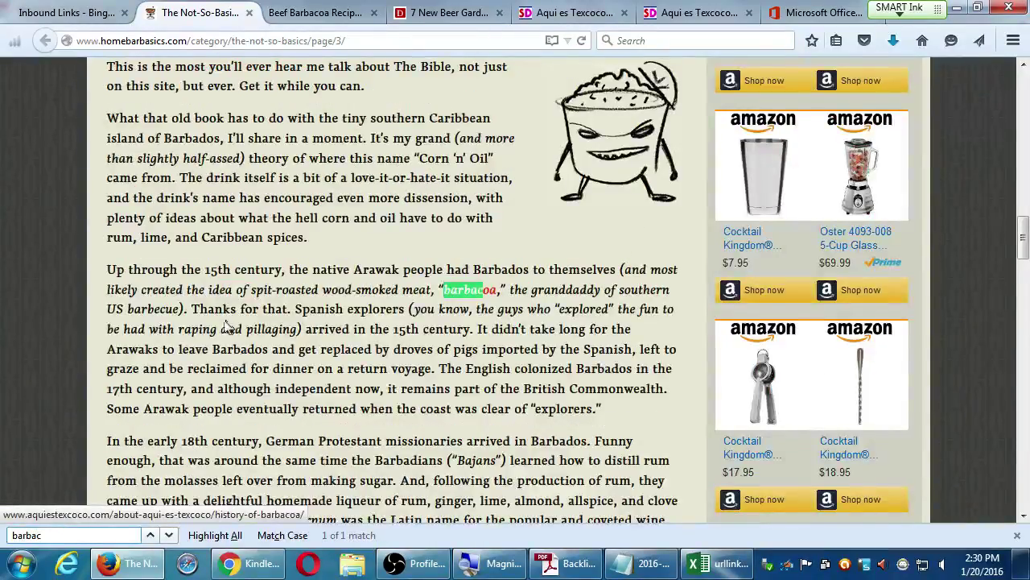
{"action": "scroll", "coordinate": [225, 326], "scroll_direction": "up", "scroll_amount": 3}
{"action": "scroll", "coordinate": [224, 326], "scroll_direction": "down", "scroll_amount": 2}
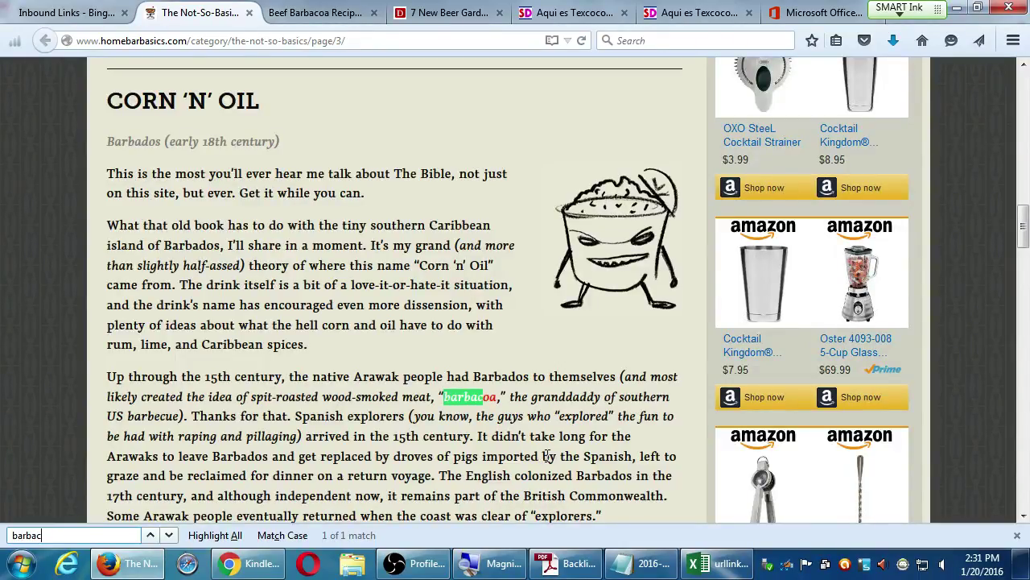
Go back to the Inbound Links report and review the history-of-barbacoa source URLs through to the end of the list.
{"action": "left_click", "coordinate": [133, 563]}
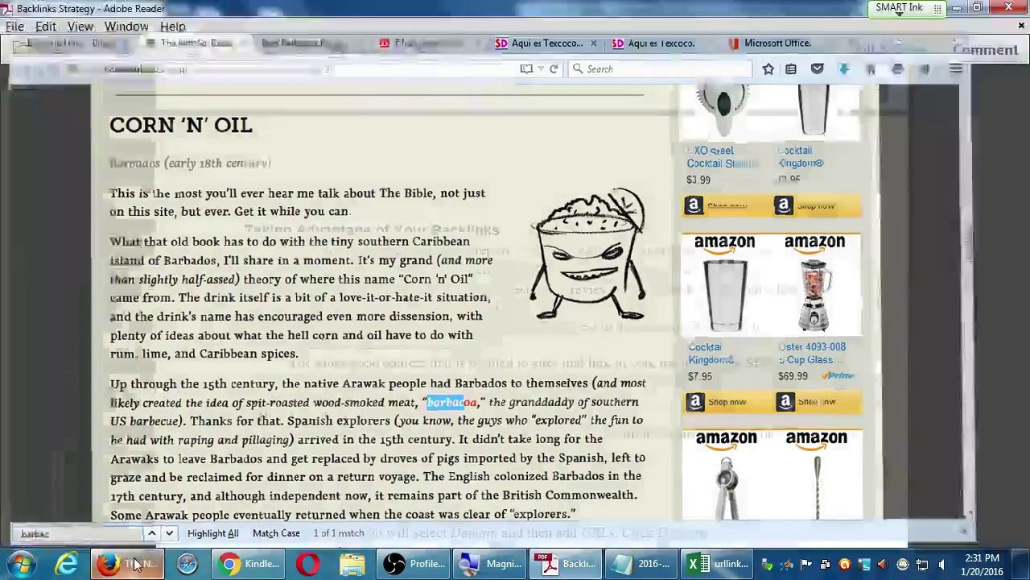
{"action": "left_click", "coordinate": [137, 567]}
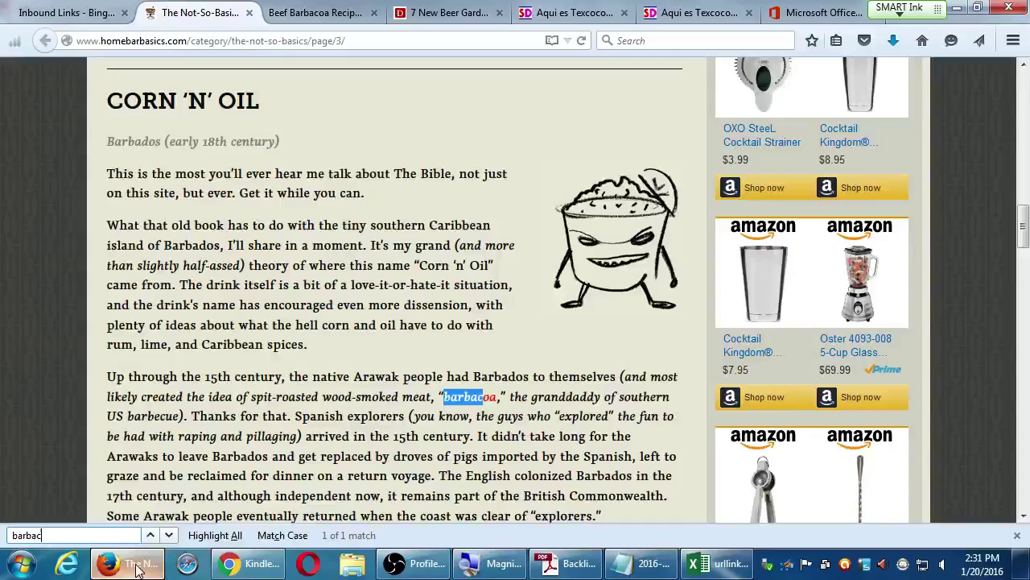
{"action": "left_click", "coordinate": [61, 12]}
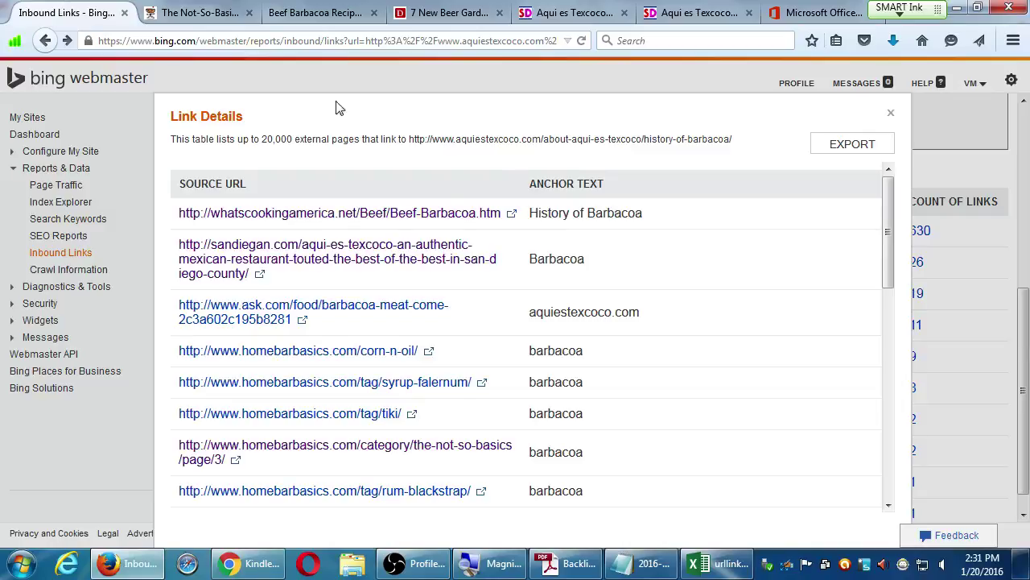
{"action": "scroll", "coordinate": [744, 273], "scroll_direction": "down", "scroll_amount": 5}
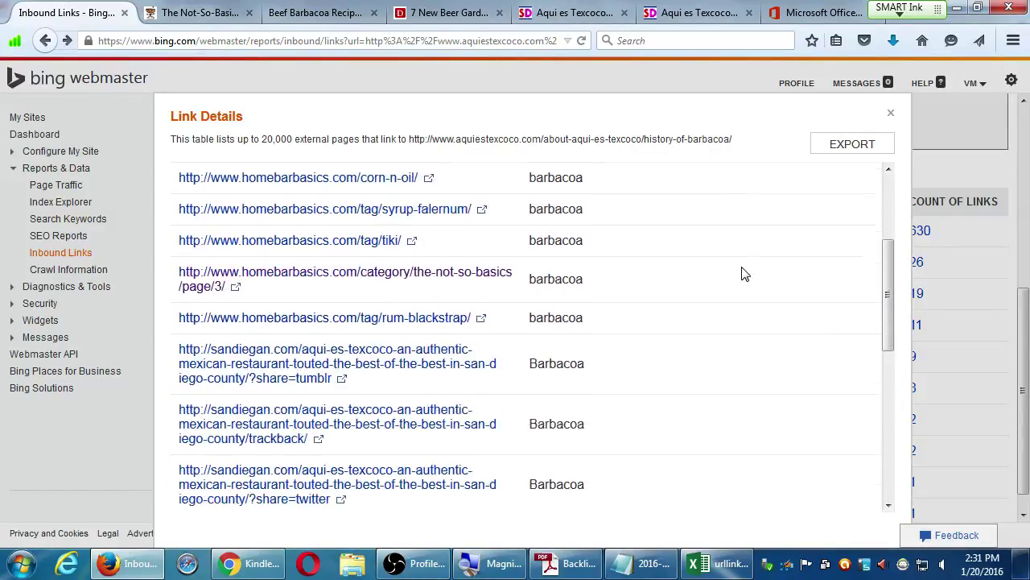
{"action": "scroll", "coordinate": [744, 273], "scroll_direction": "down", "scroll_amount": 6}
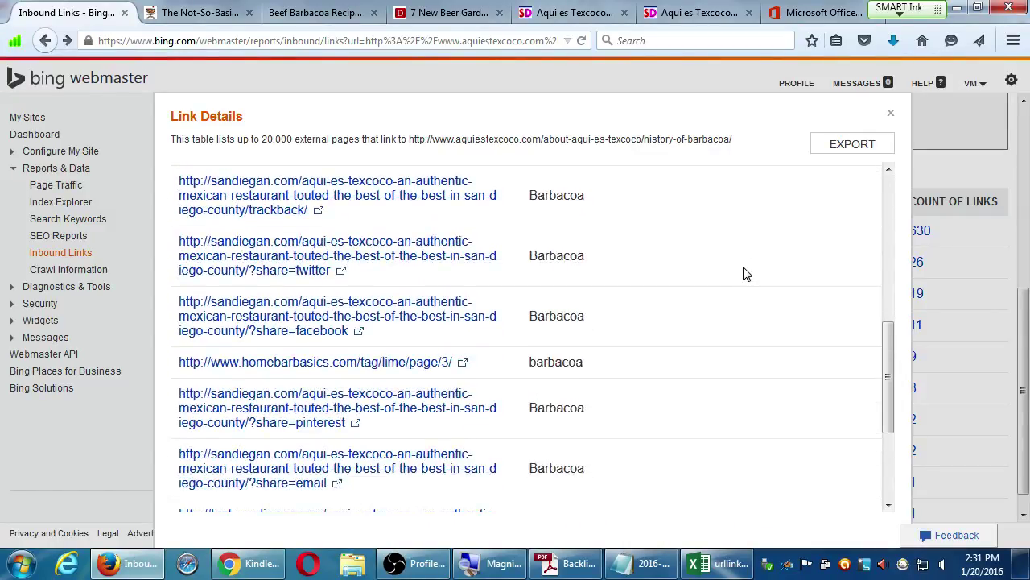
{"action": "scroll", "coordinate": [744, 273], "scroll_direction": "down", "scroll_amount": 4}
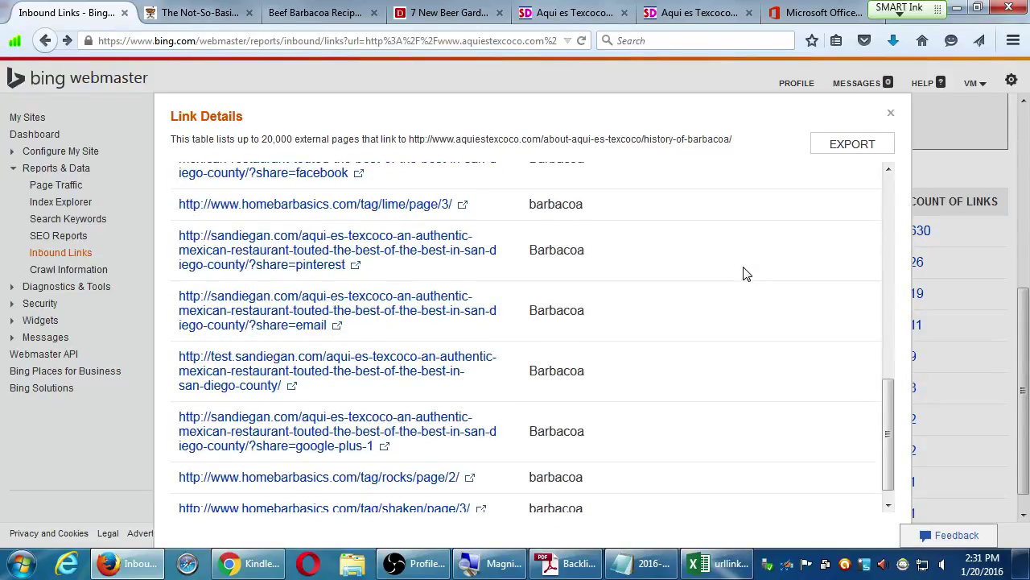
{"action": "scroll", "coordinate": [744, 273], "scroll_direction": "down", "scroll_amount": 1}
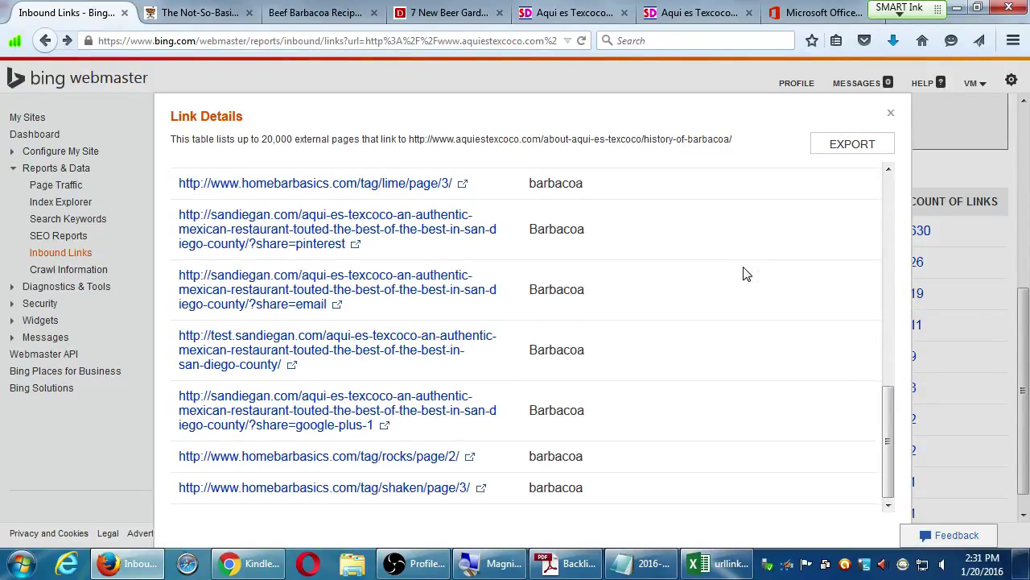
{"action": "left_click", "coordinate": [892, 116]}
{"action": "left_click", "coordinate": [345, 233]}
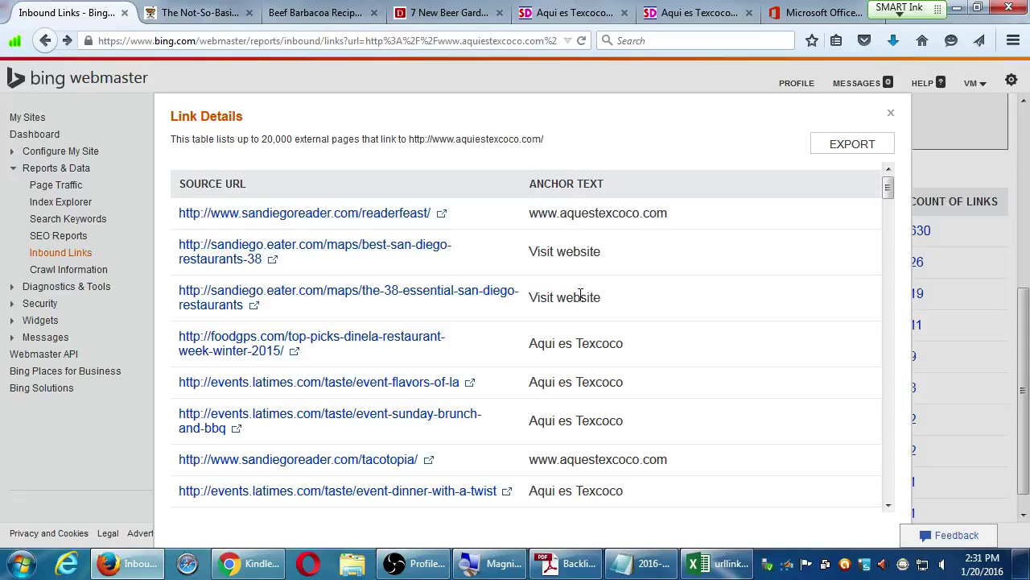
{"action": "scroll", "coordinate": [585, 295], "scroll_direction": "down", "scroll_amount": 2}
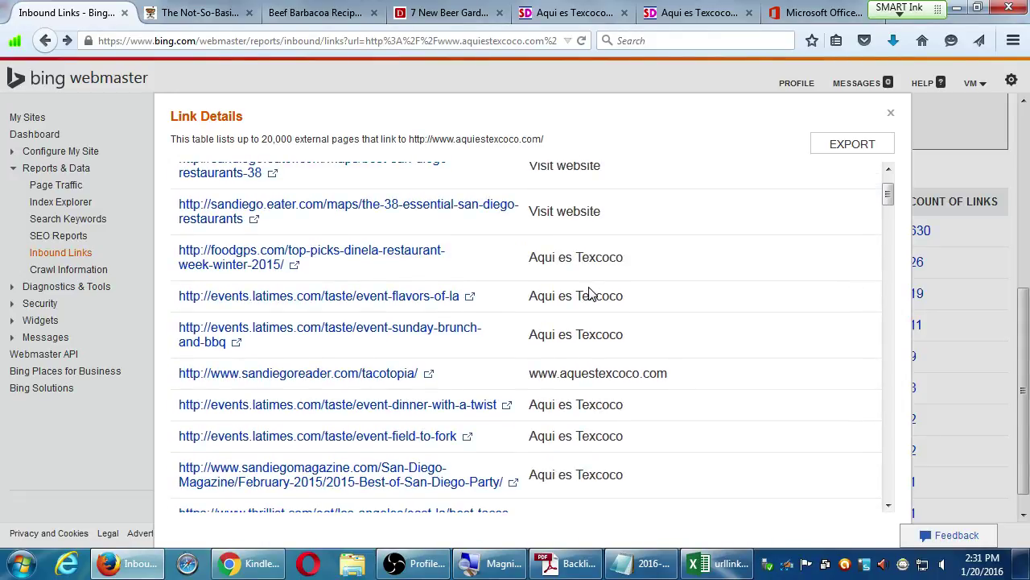
Open the sandiego.eater.com/maps/the-38-essential-san-diego-restaurants backlink from the home page's Link Details and skim the article.
{"action": "scroll", "coordinate": [586, 295], "scroll_direction": "up", "scroll_amount": 1}
{"action": "scroll", "coordinate": [588, 295], "scroll_direction": "down", "scroll_amount": 2}
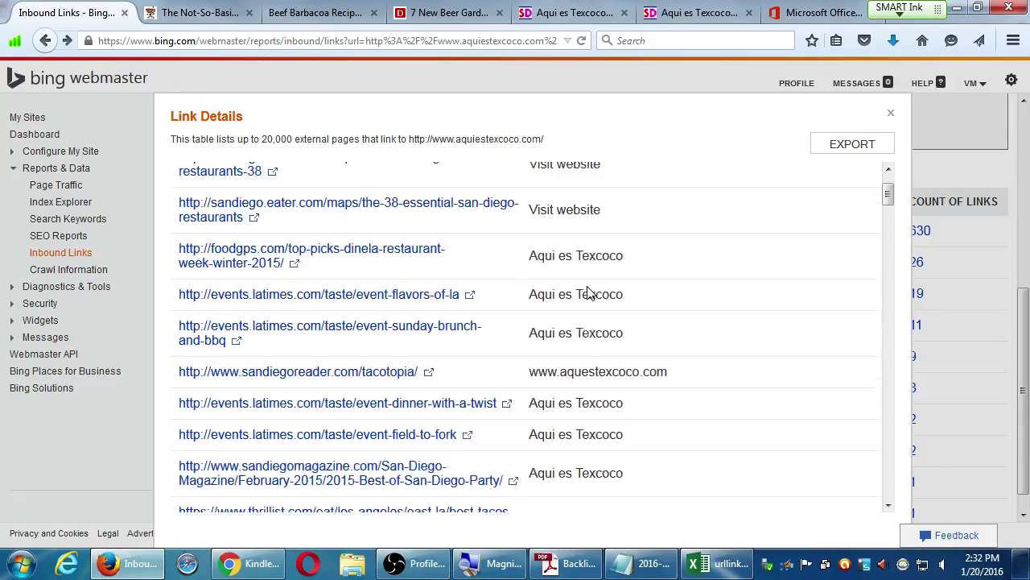
{"action": "scroll", "coordinate": [587, 293], "scroll_direction": "up", "scroll_amount": 1}
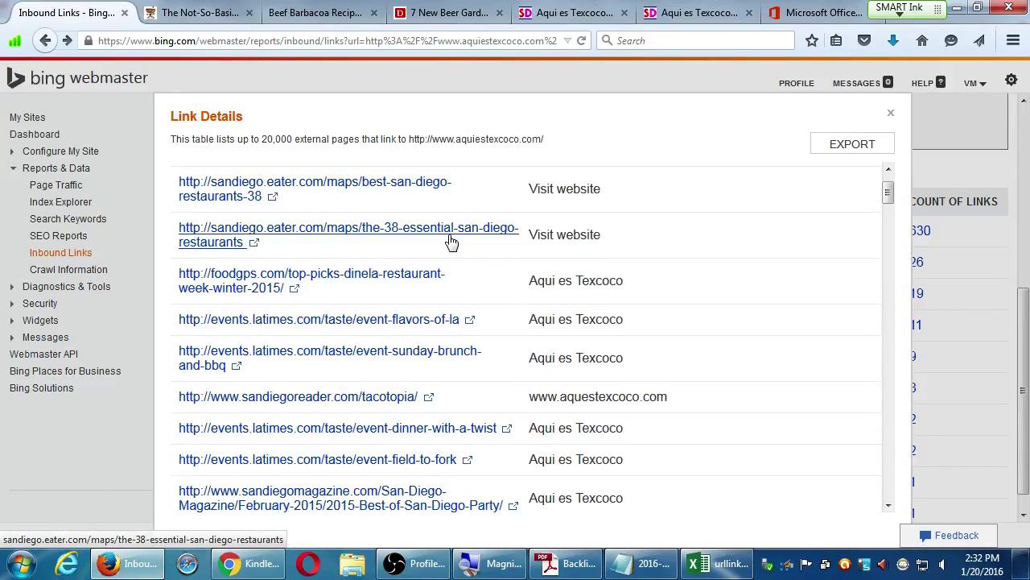
{"action": "middle_click", "coordinate": [414, 234]}
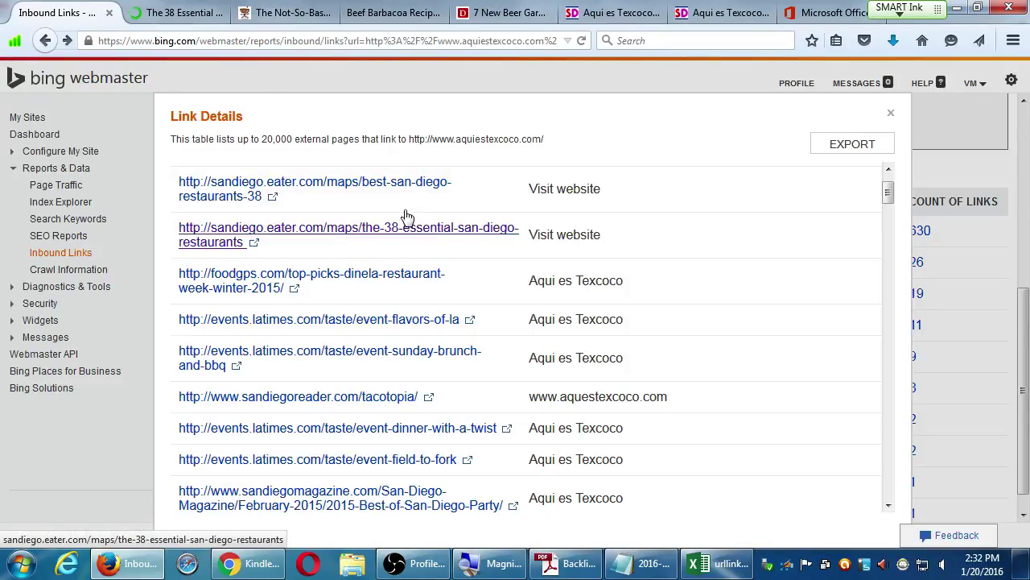
{"action": "left_click", "coordinate": [182, 15]}
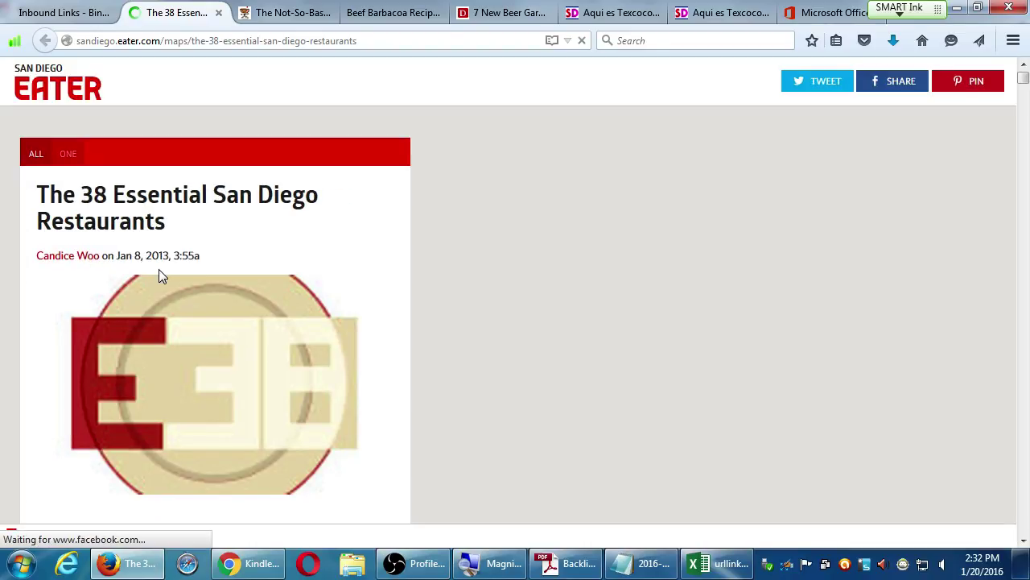
{"action": "scroll", "coordinate": [366, 257], "scroll_direction": "down", "scroll_amount": 3}
{"action": "scroll", "coordinate": [367, 270], "scroll_direction": "down", "scroll_amount": 12}
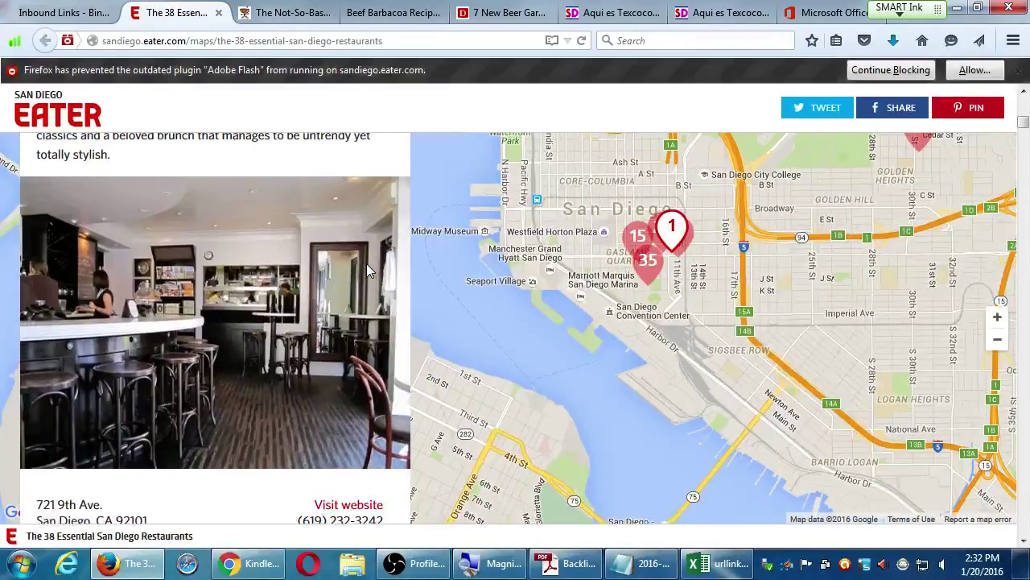
Search the 38 Essential San Diego Restaurants article for "texco" and advance to the restaurant's own listing.
{"action": "key", "text": "ctrl+f"}
{"action": "type", "text": "x"}
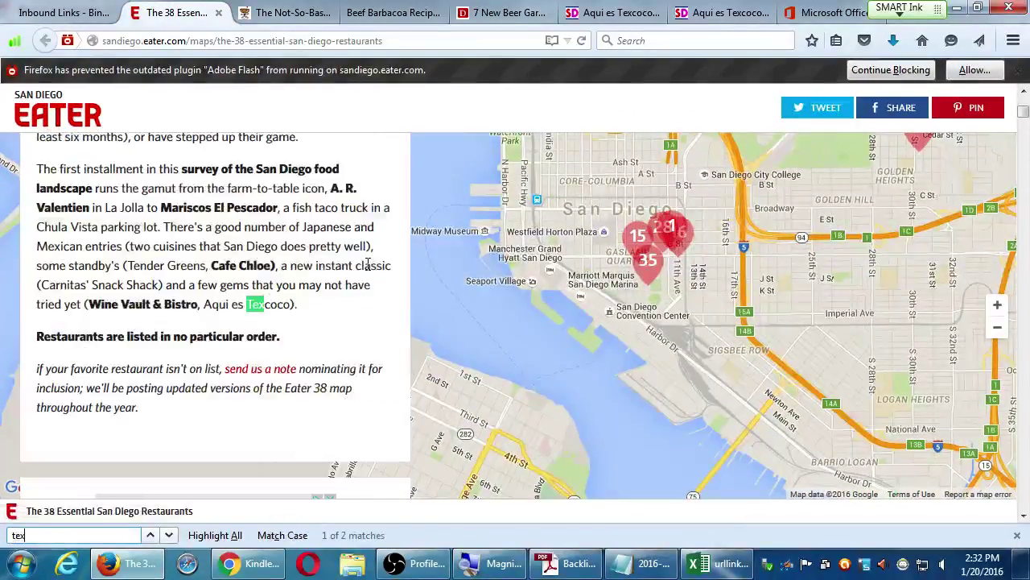
{"action": "type", "text": "co"}
{"action": "key", "text": "Return"}
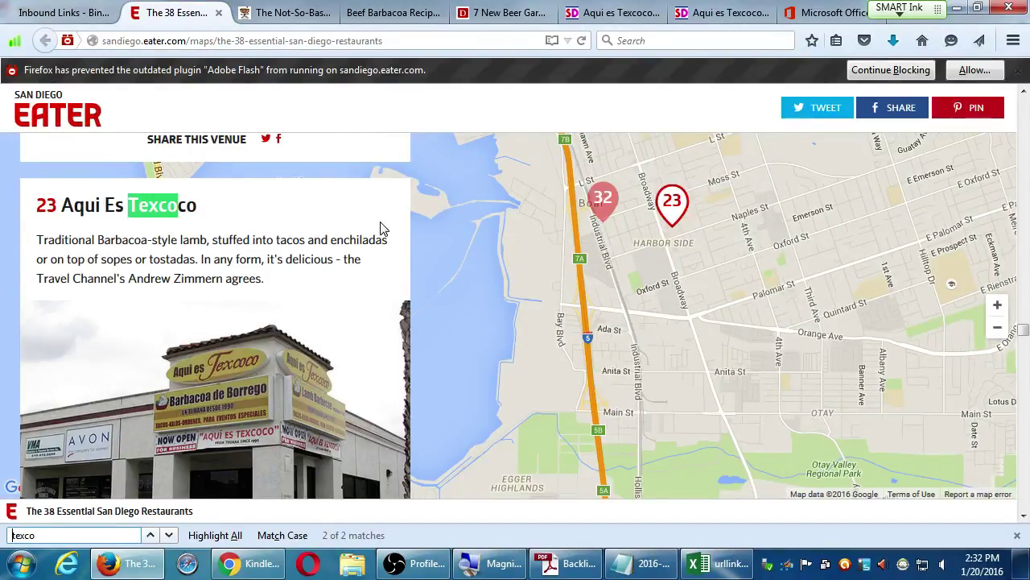
Return to the start of the Eater article and examine its publication date and introduction mentioning Aqui es Texcoco.
{"action": "left_click_drag", "start_coordinate": [1023, 330], "coordinate": [1004, 99]}
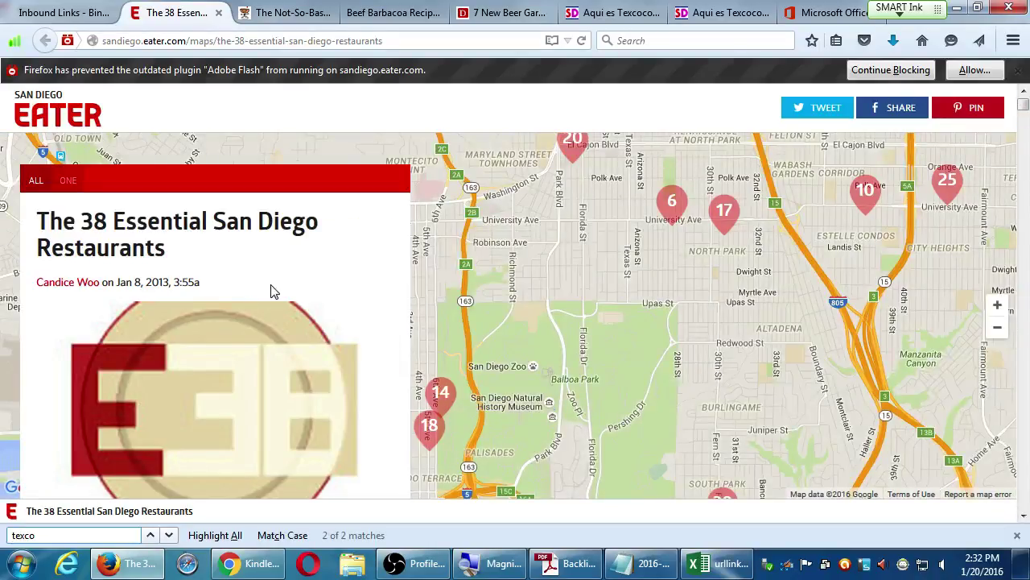
{"action": "scroll", "coordinate": [274, 288], "scroll_direction": "down", "scroll_amount": 6}
{"action": "scroll", "coordinate": [280, 287], "scroll_direction": "down", "scroll_amount": 3}
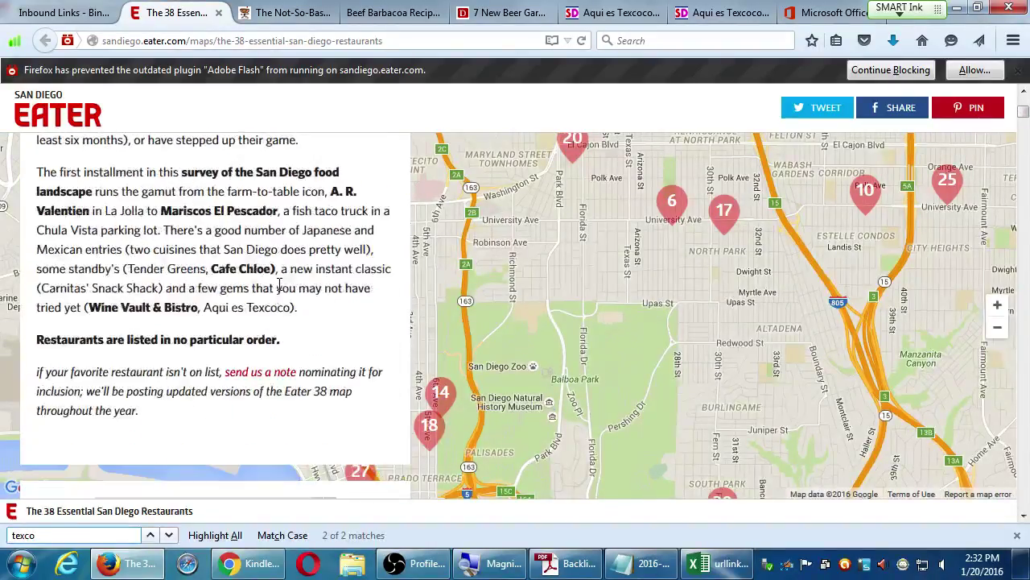
{"action": "scroll", "coordinate": [281, 283], "scroll_direction": "down", "scroll_amount": 2}
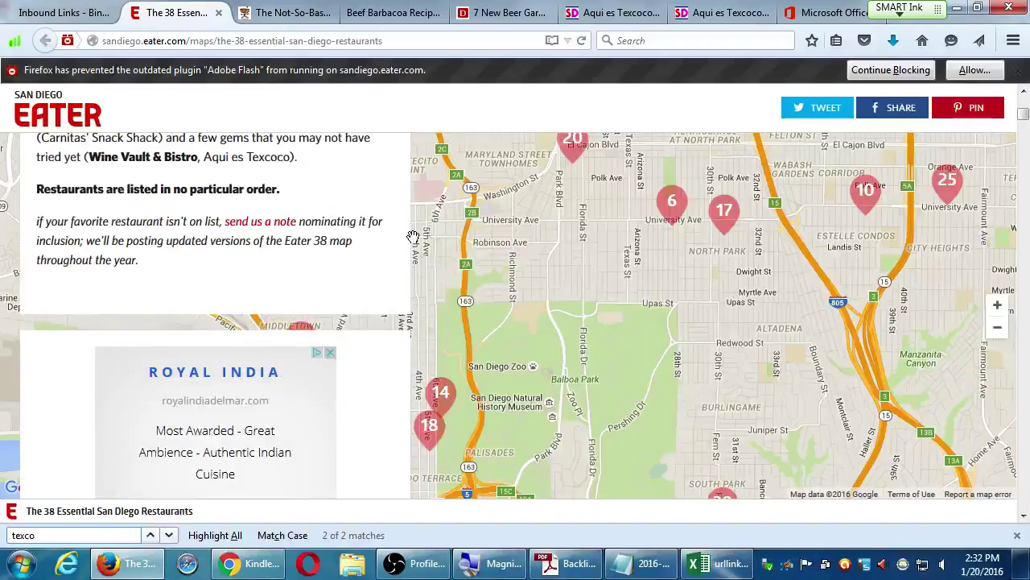
Go back to Link Details, open the sandiego.eater.com/maps/best-san-diego-restaurants-38 backlink and check the article's publication date.
{"action": "left_click", "coordinate": [72, 12]}
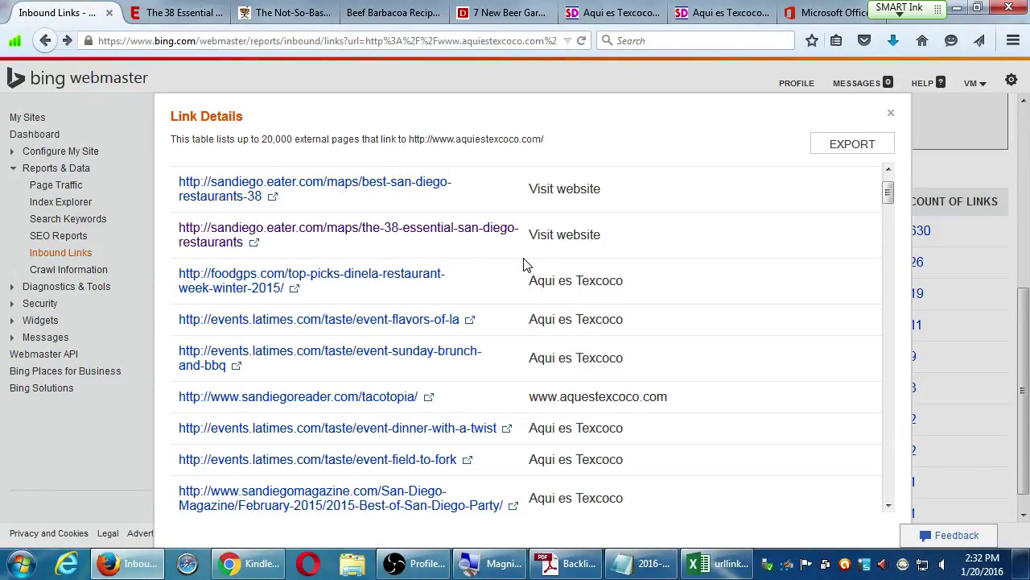
{"action": "left_click", "coordinate": [443, 190]}
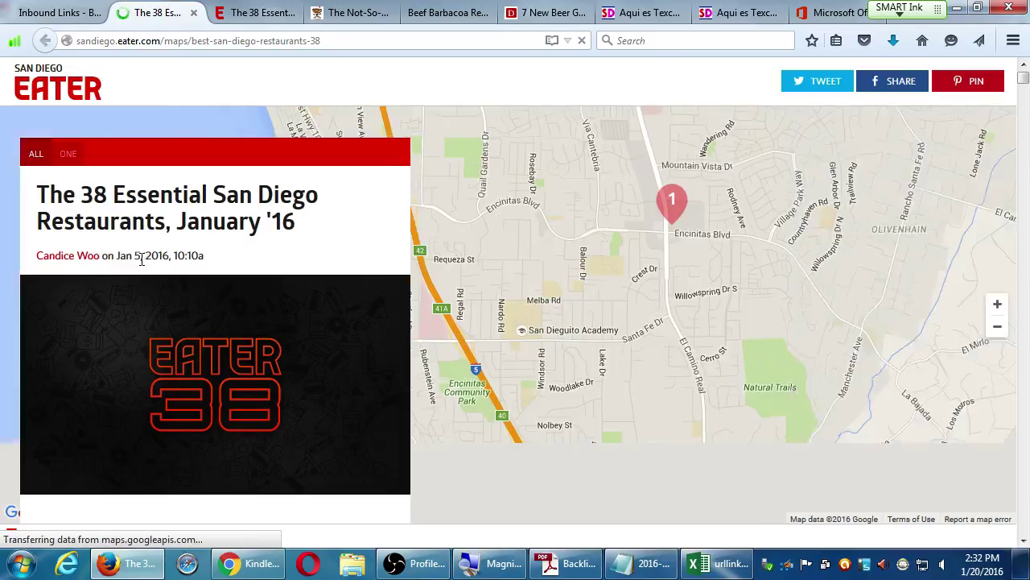
{"action": "left_click_drag", "start_coordinate": [139, 256], "coordinate": [159, 256]}
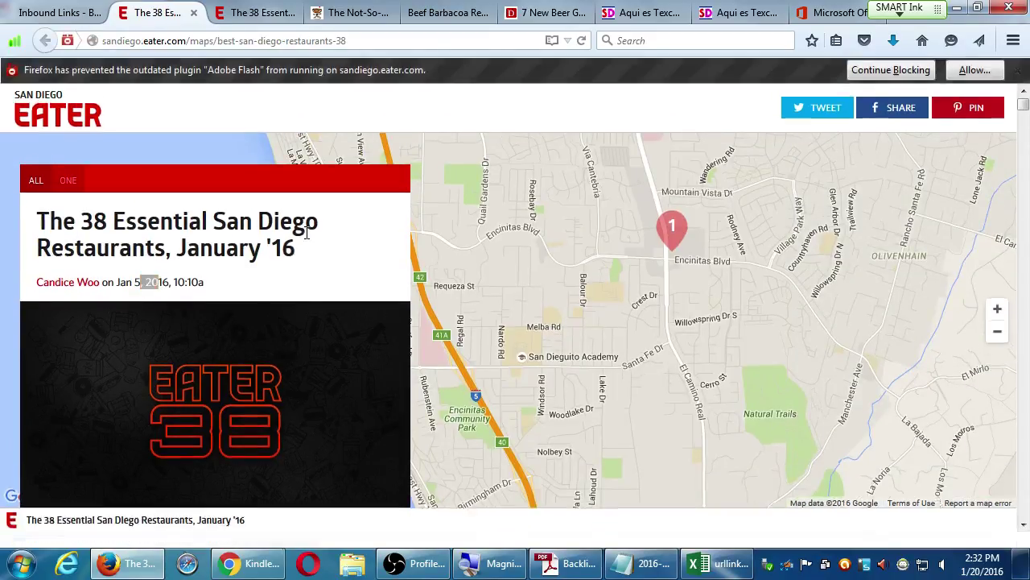
Search the January '16 Eater article for "texcoco" and examine the restaurant's listing alongside the neighbouring Romesco Mexiterranean Bistro entry.
{"action": "key", "text": "ctrl+f"}
{"action": "type", "text": "texcoco"}
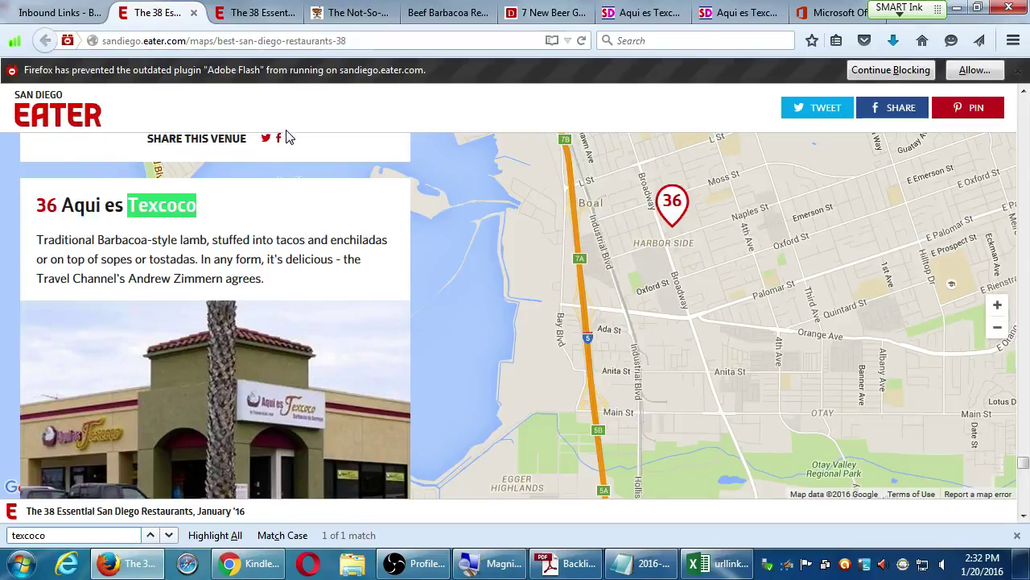
{"action": "scroll", "coordinate": [221, 217], "scroll_direction": "up", "scroll_amount": 3}
{"action": "scroll", "coordinate": [249, 225], "scroll_direction": "down", "scroll_amount": 2}
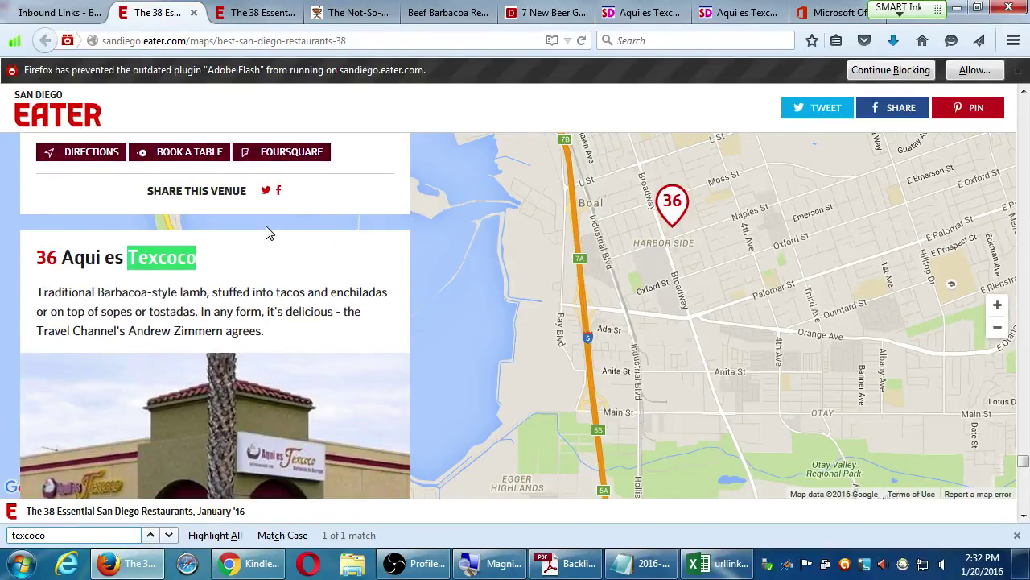
{"action": "scroll", "coordinate": [359, 219], "scroll_direction": "up", "scroll_amount": 6}
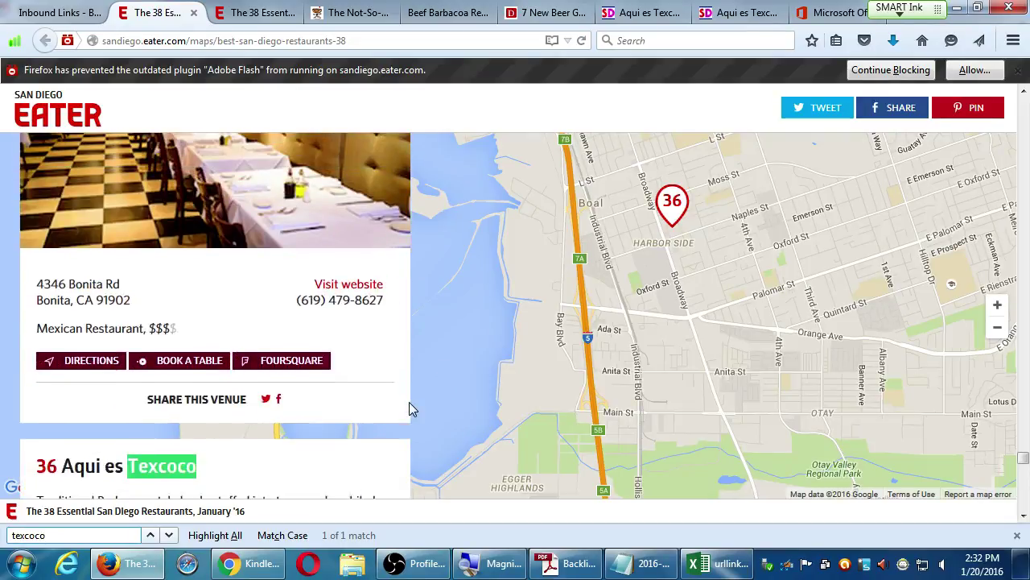
{"action": "scroll", "coordinate": [342, 341], "scroll_direction": "up", "scroll_amount": 5}
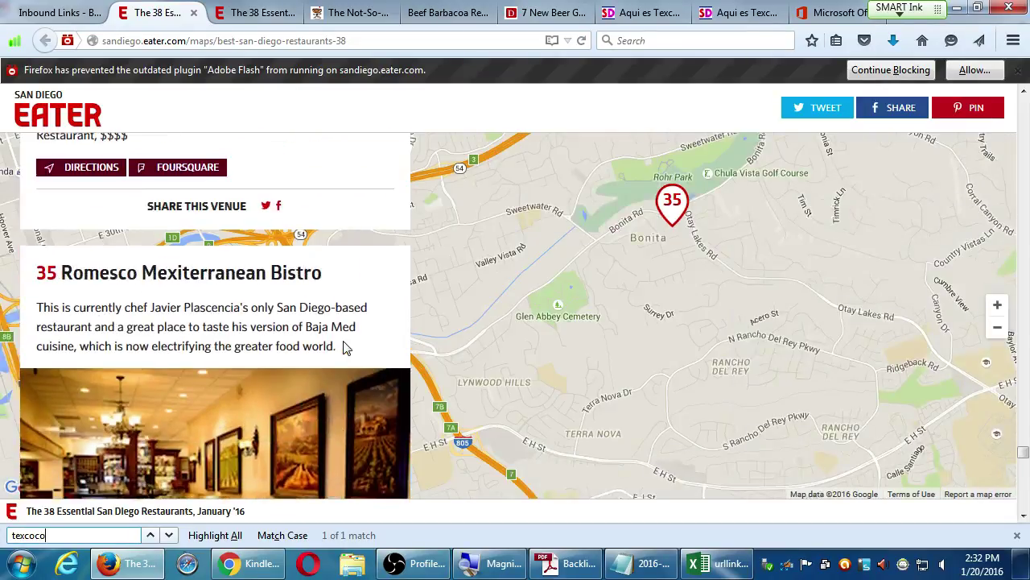
{"action": "scroll", "coordinate": [384, 223], "scroll_direction": "down", "scroll_amount": 2}
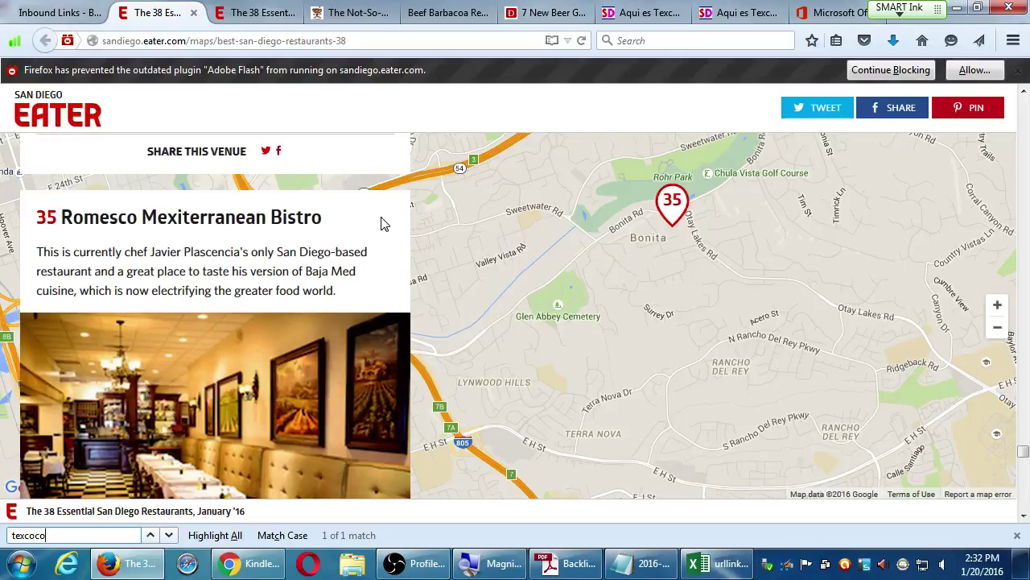
{"action": "scroll", "coordinate": [263, 201], "scroll_direction": "down", "scroll_amount": 8}
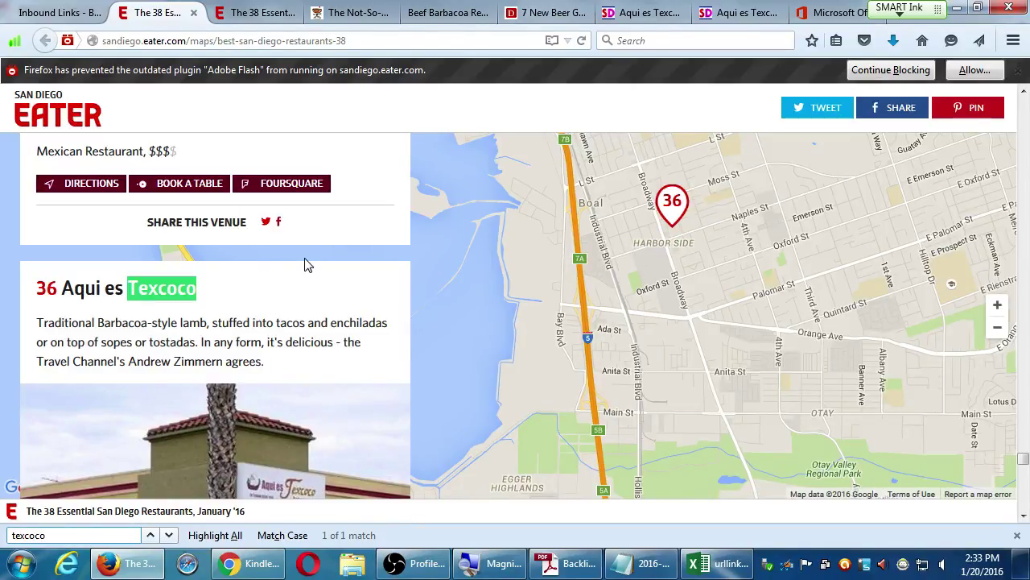
{"action": "scroll", "coordinate": [314, 307], "scroll_direction": "down", "scroll_amount": 3}
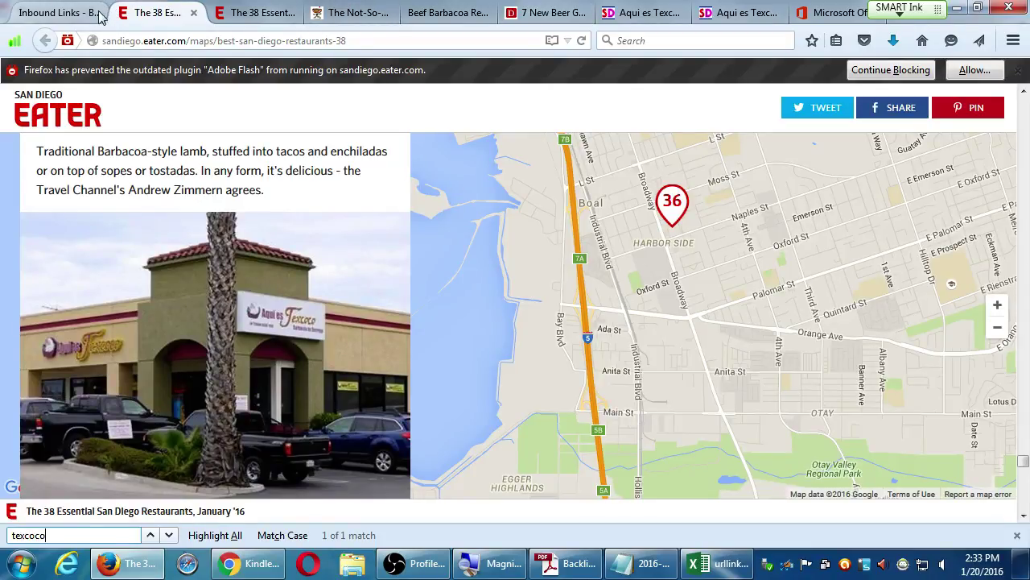
Return to the home page's Link Details and review further source URLs and anchor texts down to the yipit.com entry.
{"action": "left_click", "coordinate": [50, 13]}
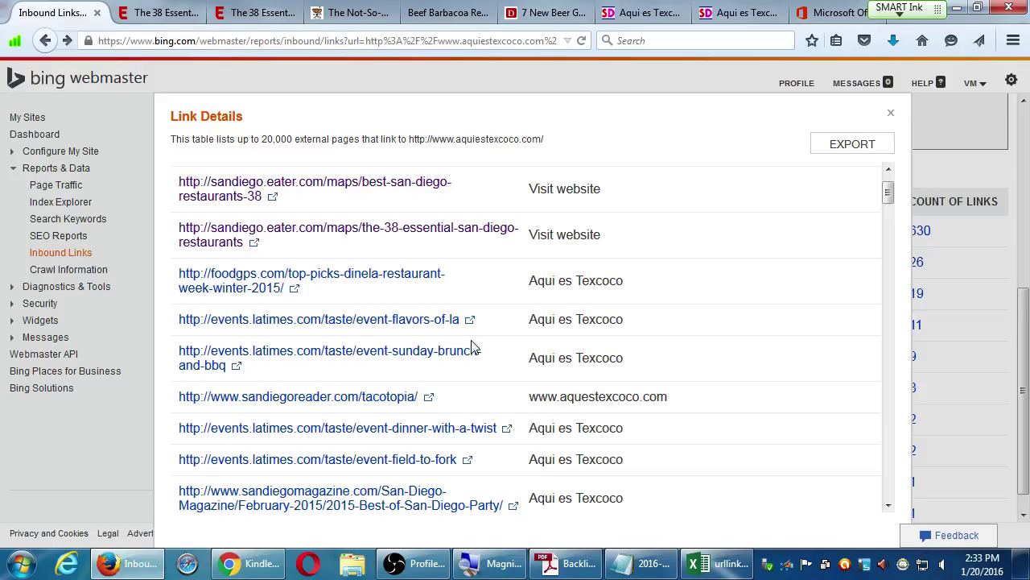
{"action": "scroll", "coordinate": [689, 453], "scroll_direction": "down", "scroll_amount": 2}
{"action": "scroll", "coordinate": [690, 453], "scroll_direction": "down", "scroll_amount": 7}
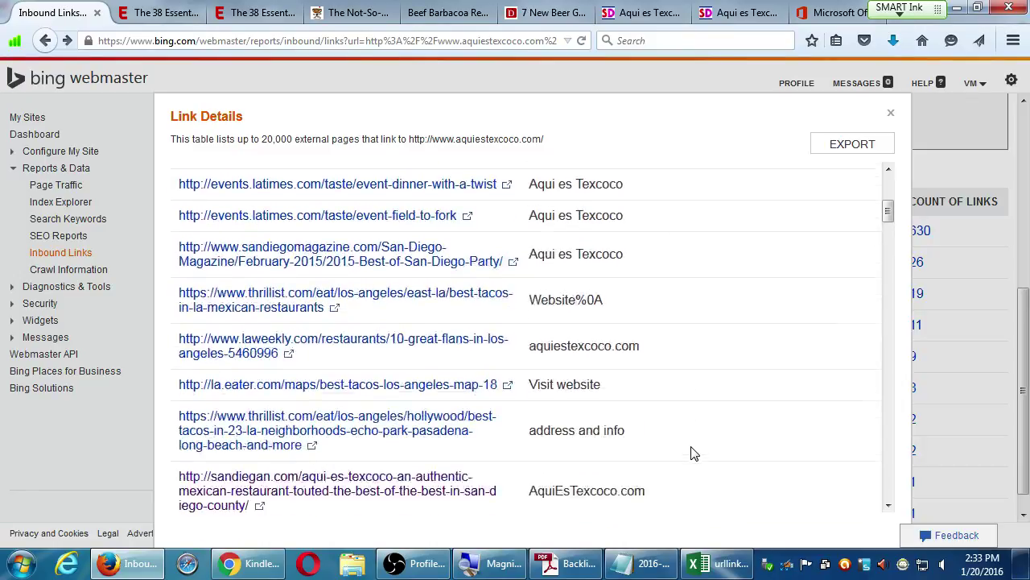
{"action": "scroll", "coordinate": [694, 453], "scroll_direction": "down", "scroll_amount": 3}
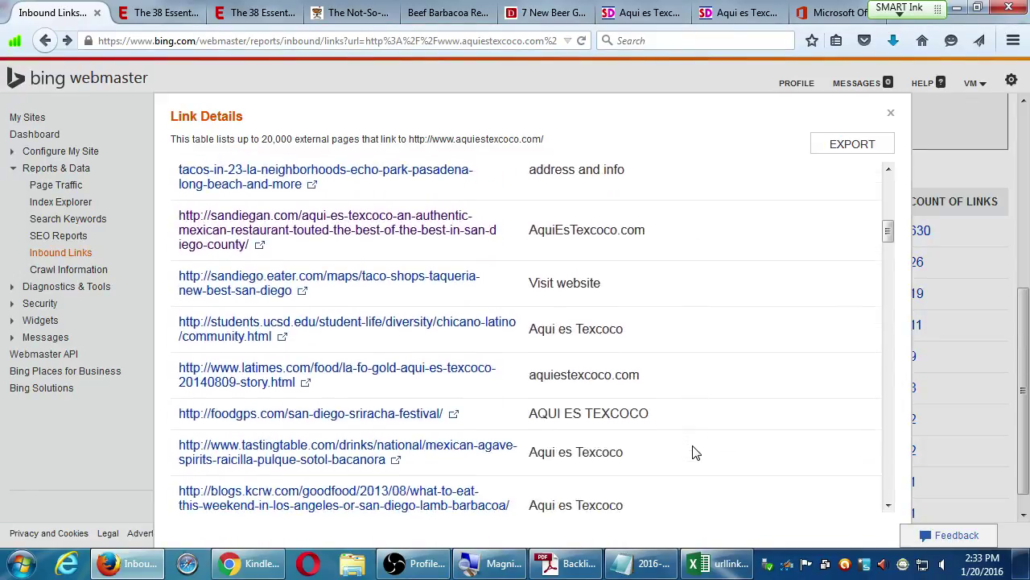
{"action": "scroll", "coordinate": [695, 454], "scroll_direction": "down", "scroll_amount": 2}
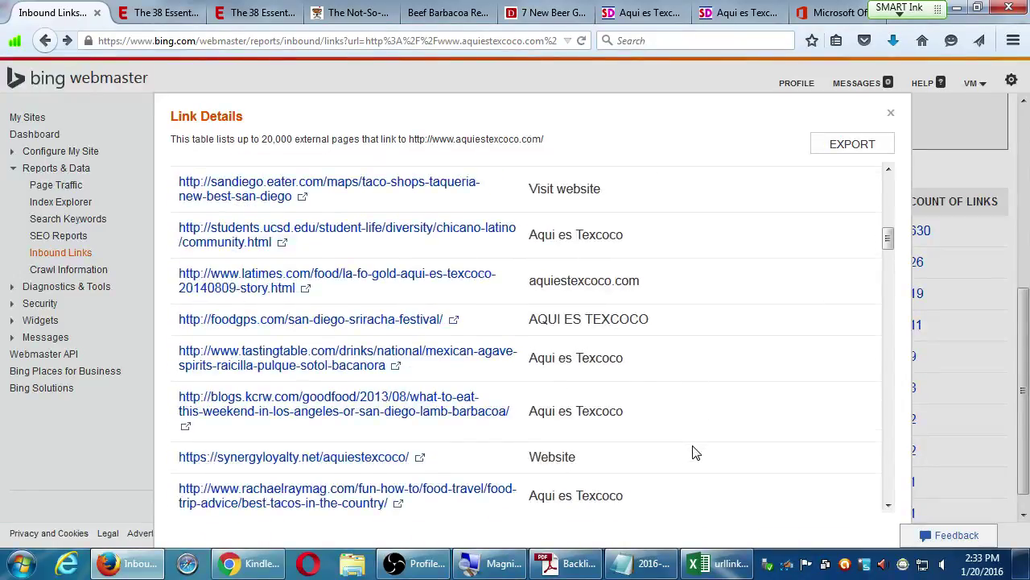
{"action": "scroll", "coordinate": [695, 453], "scroll_direction": "down", "scroll_amount": 2}
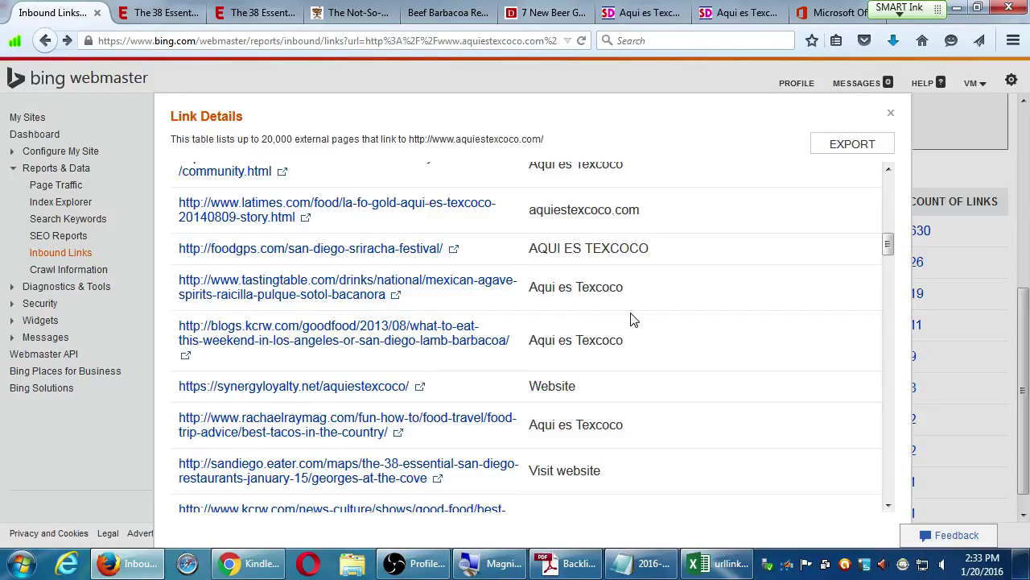
{"action": "scroll", "coordinate": [633, 320], "scroll_direction": "down", "scroll_amount": 3}
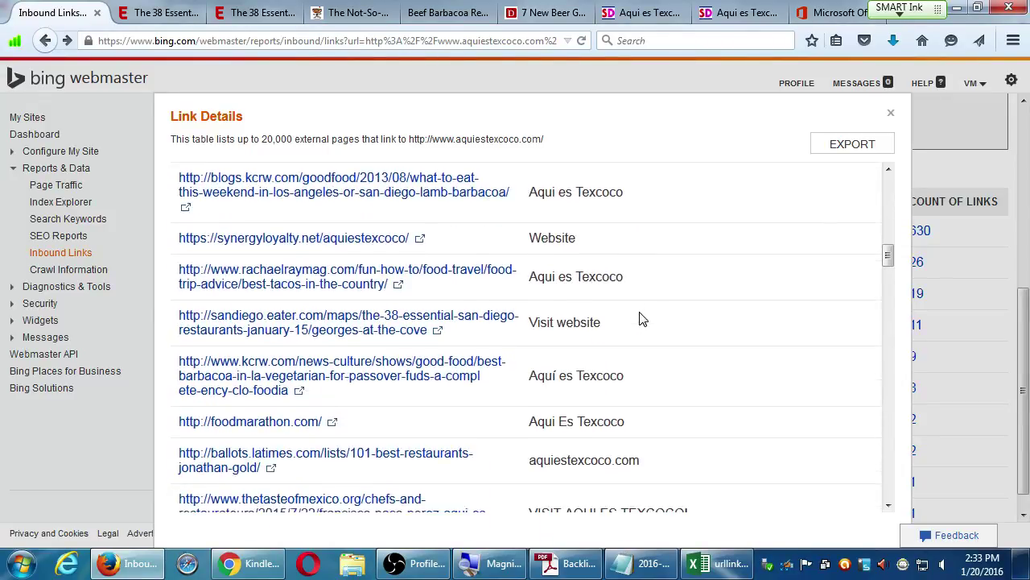
{"action": "scroll", "coordinate": [642, 320], "scroll_direction": "down", "scroll_amount": 2}
{"action": "scroll", "coordinate": [649, 317], "scroll_direction": "down", "scroll_amount": 2}
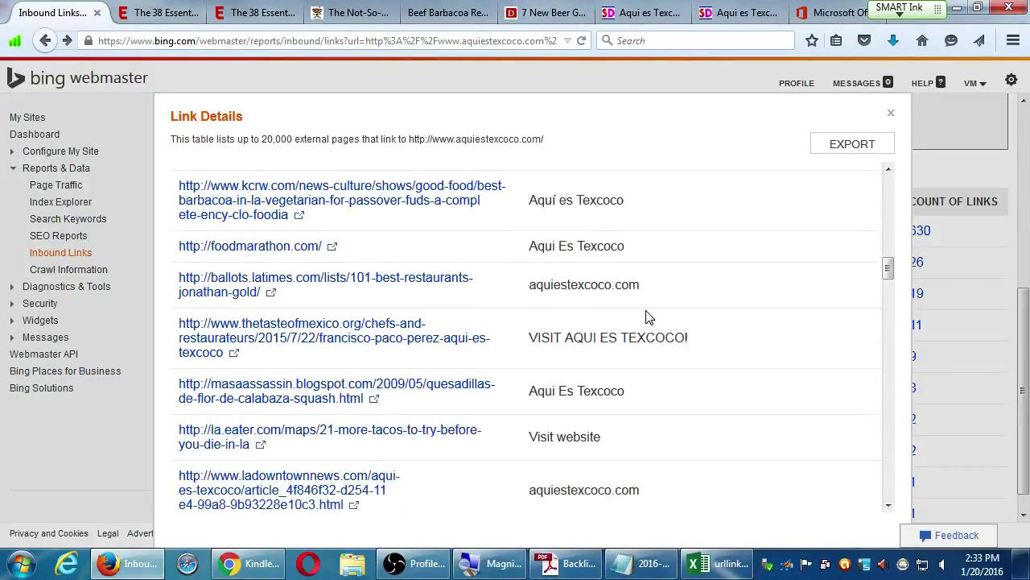
{"action": "scroll", "coordinate": [649, 317], "scroll_direction": "down", "scroll_amount": 1}
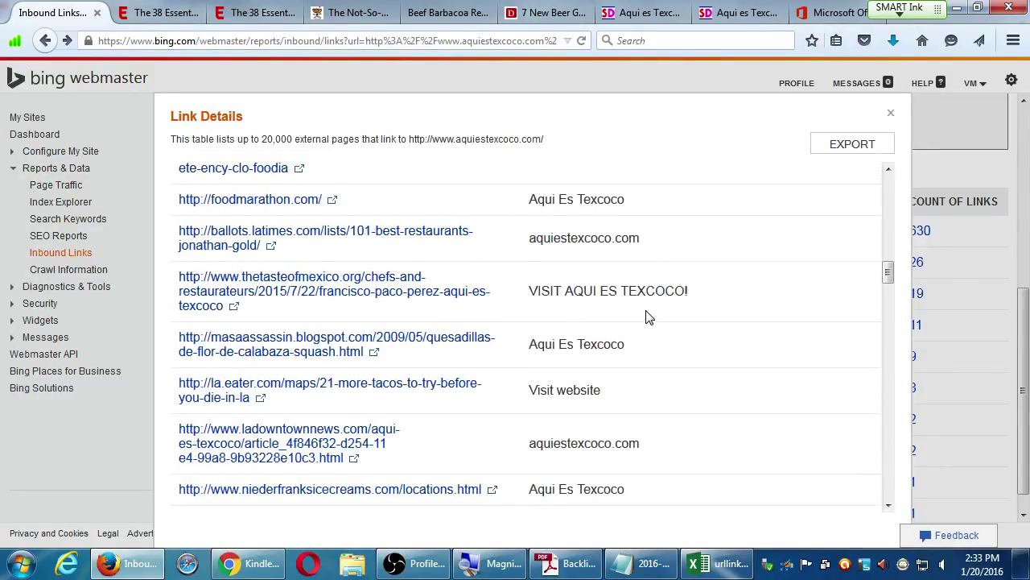
{"action": "scroll", "coordinate": [649, 317], "scroll_direction": "down", "scroll_amount": 4}
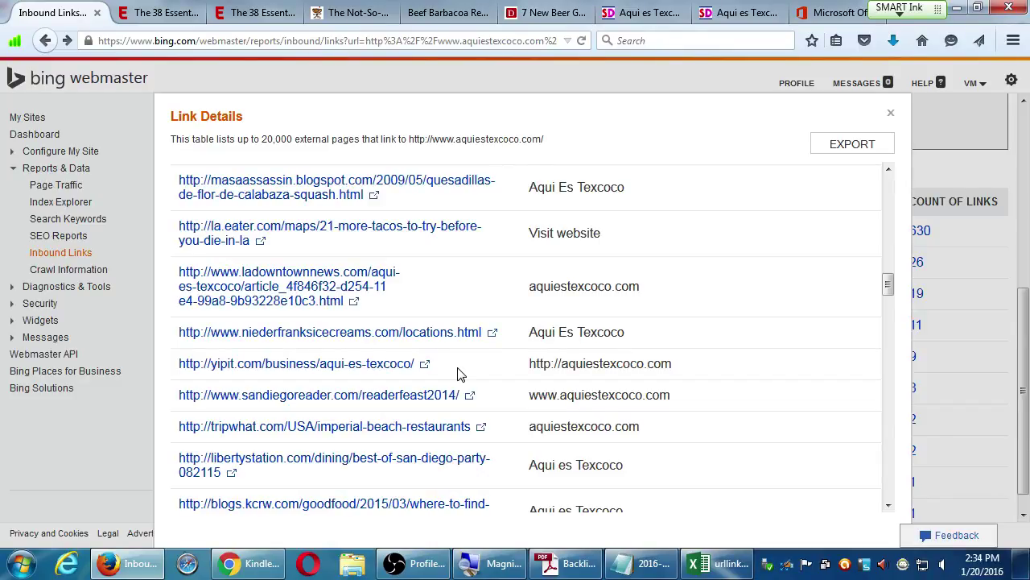
Open the yipit.com/business/aqui-es-texcoco/ backlink, dismiss the coupon sign-up overlay and examine the restaurant's coupon listings.
{"action": "left_click", "coordinate": [409, 364]}
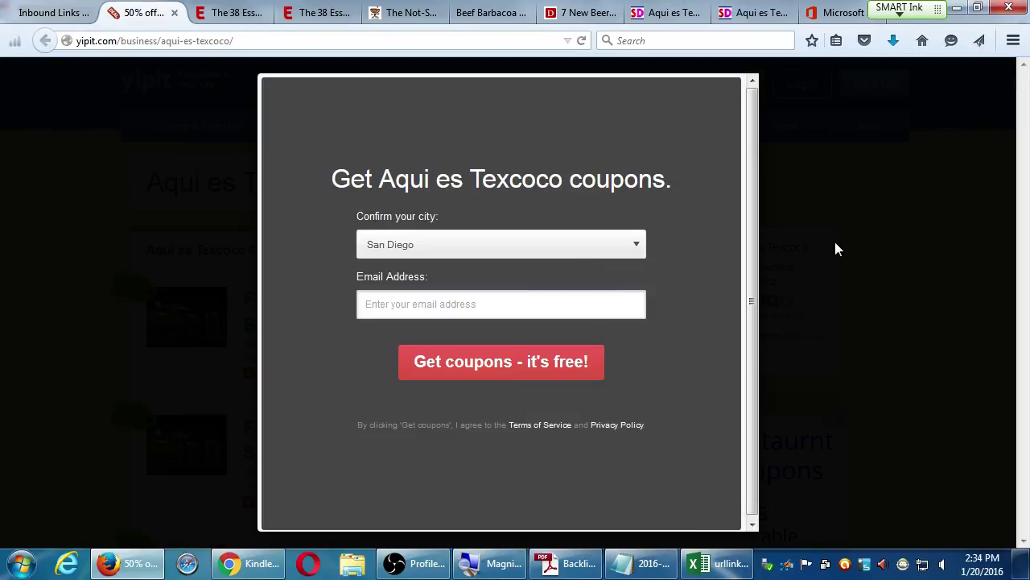
{"action": "left_click", "coordinate": [861, 223]}
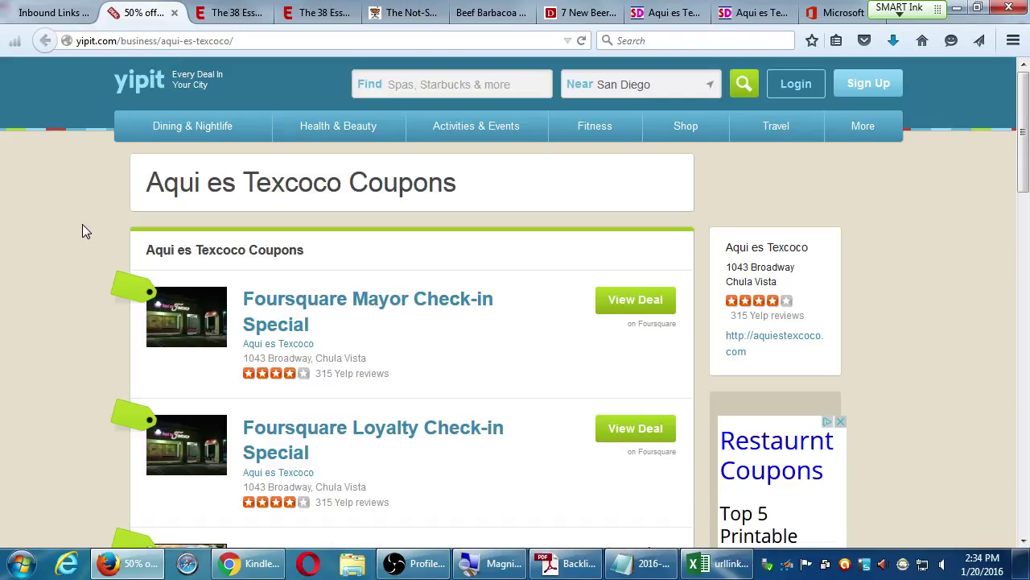
{"action": "scroll", "coordinate": [82, 225], "scroll_direction": "down", "scroll_amount": 7}
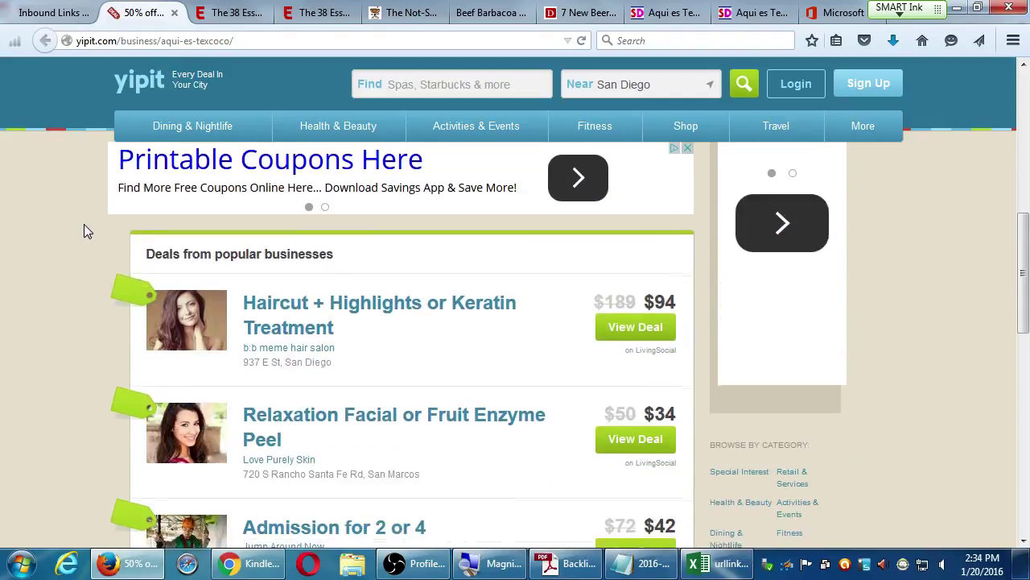
{"action": "scroll", "coordinate": [83, 229], "scroll_direction": "up", "scroll_amount": 9}
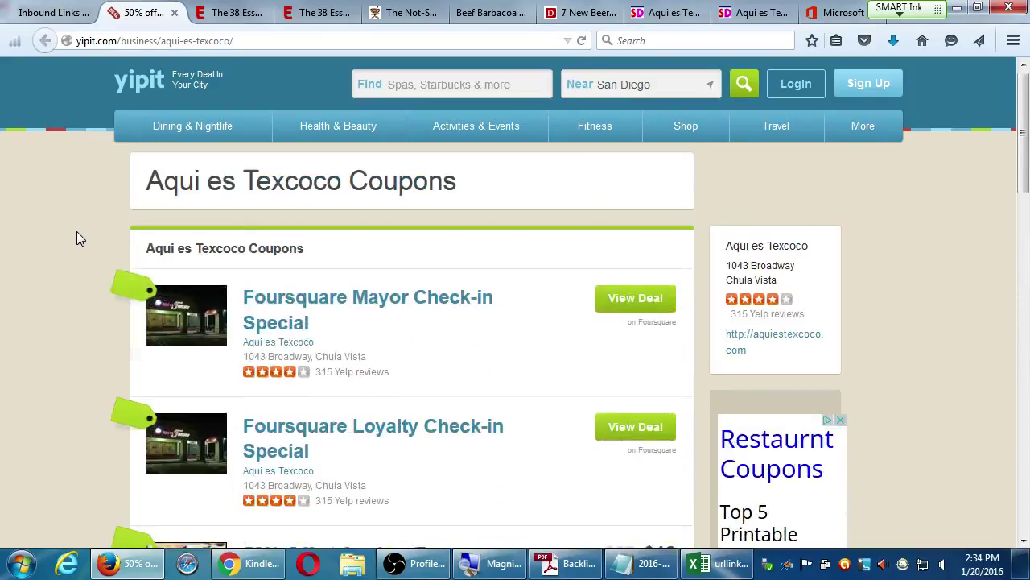
{"action": "scroll", "coordinate": [76, 232], "scroll_direction": "down", "scroll_amount": 1}
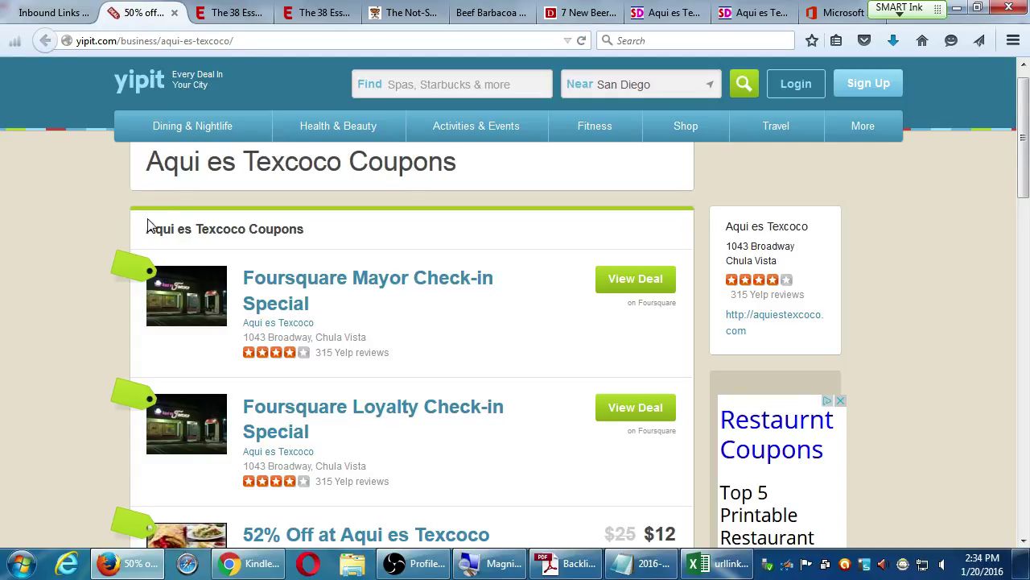
{"action": "scroll", "coordinate": [66, 241], "scroll_direction": "down", "scroll_amount": 2}
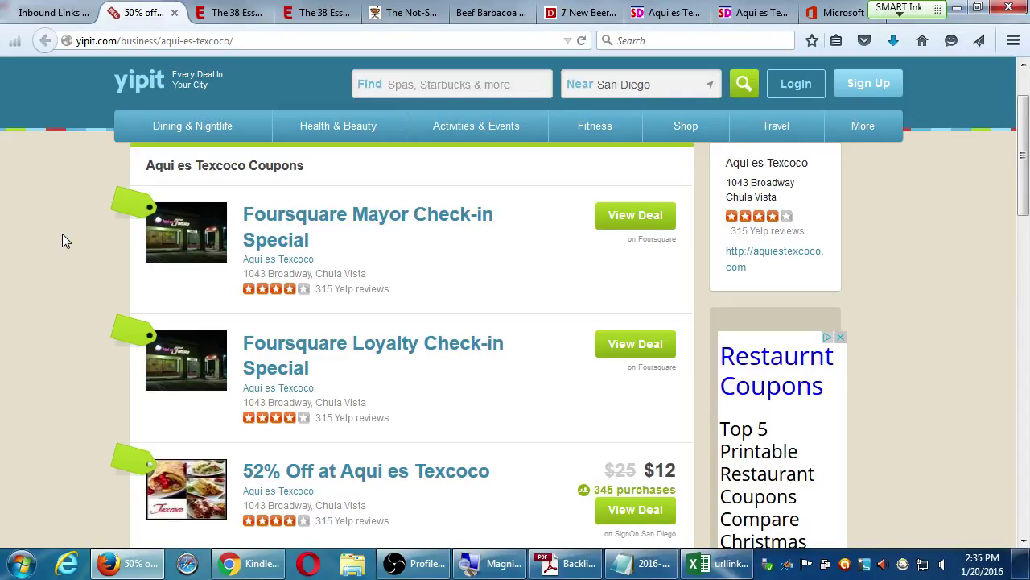
Examine the remaining Aqui es Texcoco deals and the deals from popular businesses on the yipit page.
{"action": "scroll", "coordinate": [28, 207], "scroll_direction": "down", "scroll_amount": 6}
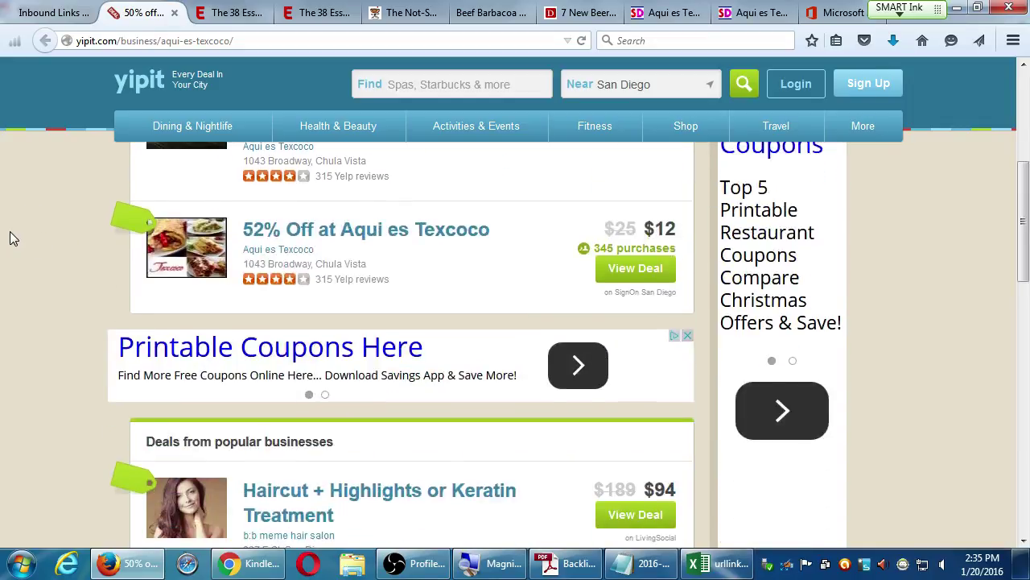
{"action": "scroll", "coordinate": [16, 230], "scroll_direction": "down", "scroll_amount": 10}
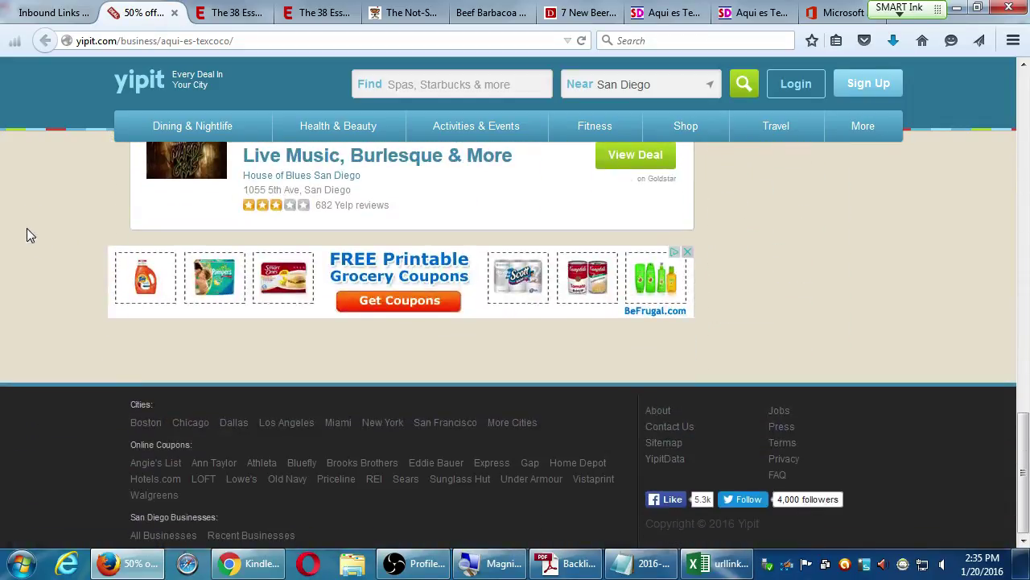
{"action": "scroll", "coordinate": [25, 227], "scroll_direction": "up", "scroll_amount": 10}
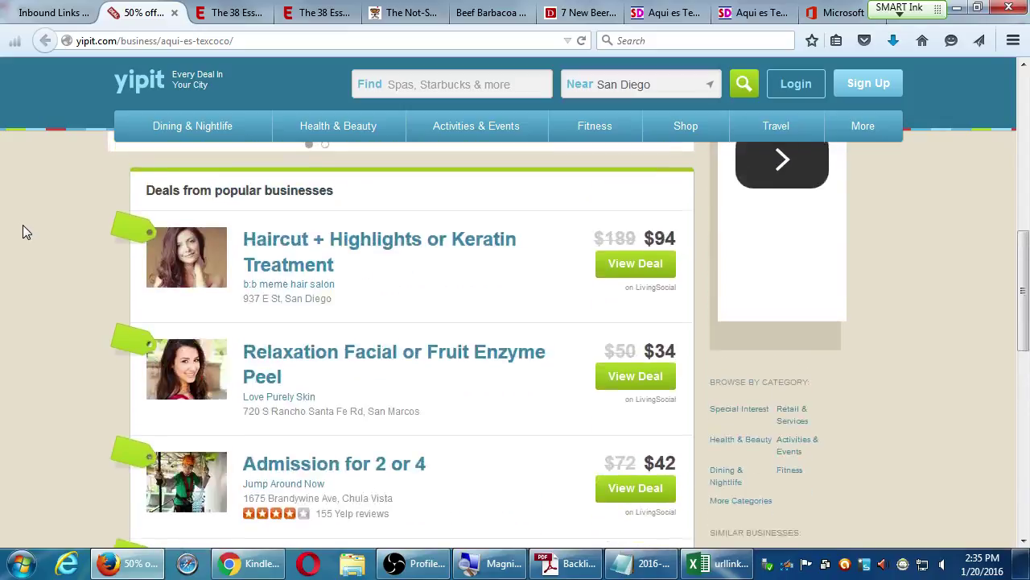
{"action": "scroll", "coordinate": [13, 228], "scroll_direction": "up", "scroll_amount": 4}
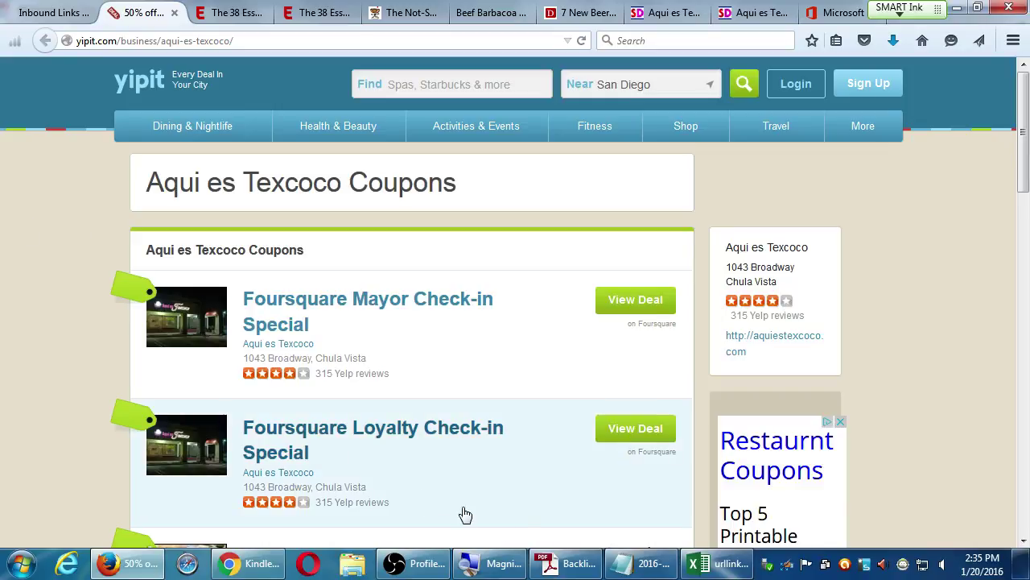
Switch to the Backlinks Strategy PDF in Adobe Reader and read the Bad Backlinks section on the Bing and Google disavow tools.
{"action": "left_click", "coordinate": [558, 568]}
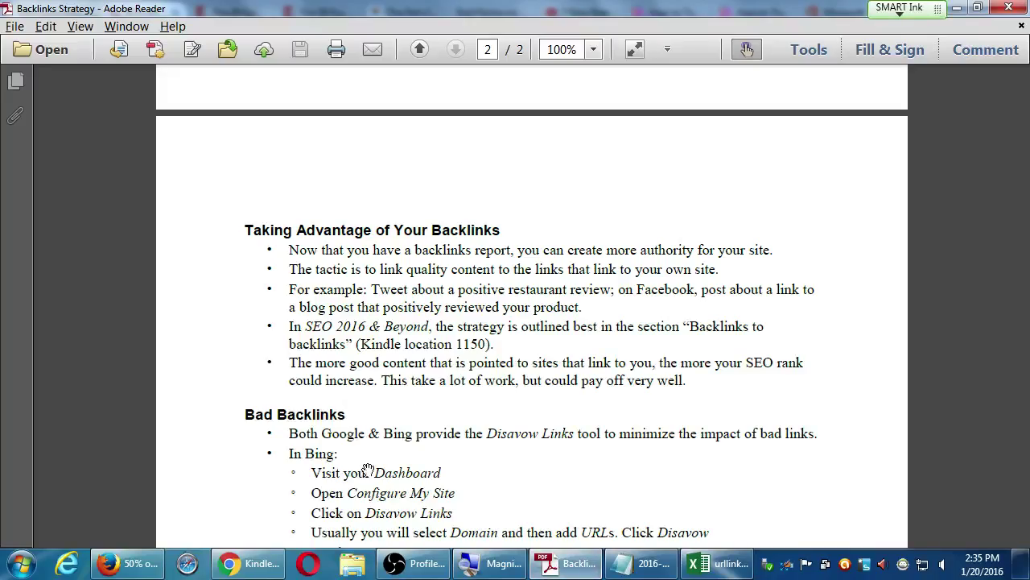
{"action": "left_click_drag", "start_coordinate": [368, 465], "coordinate": [357, 272]}
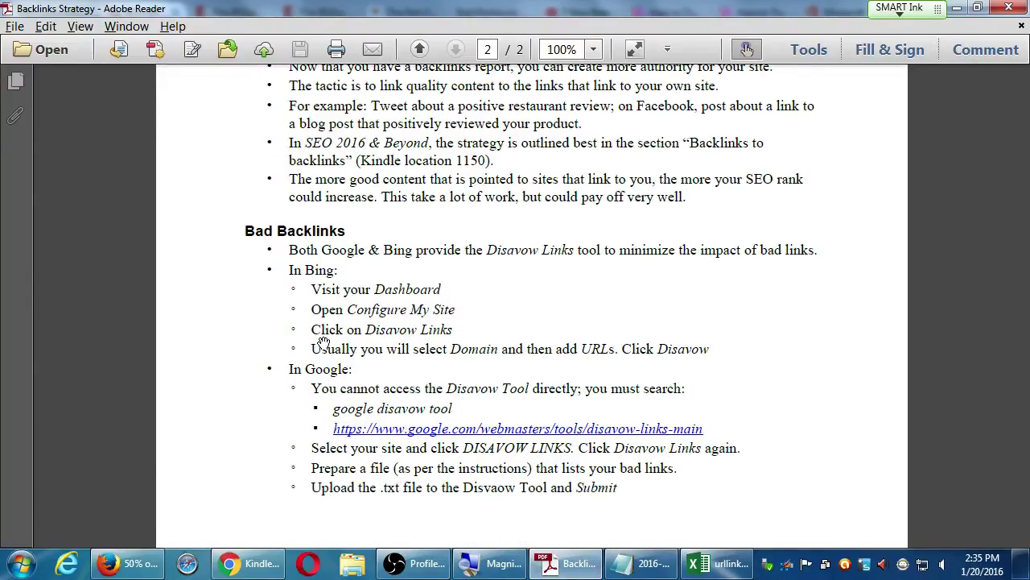
{"action": "left_click_drag", "start_coordinate": [322, 341], "coordinate": [307, 201]}
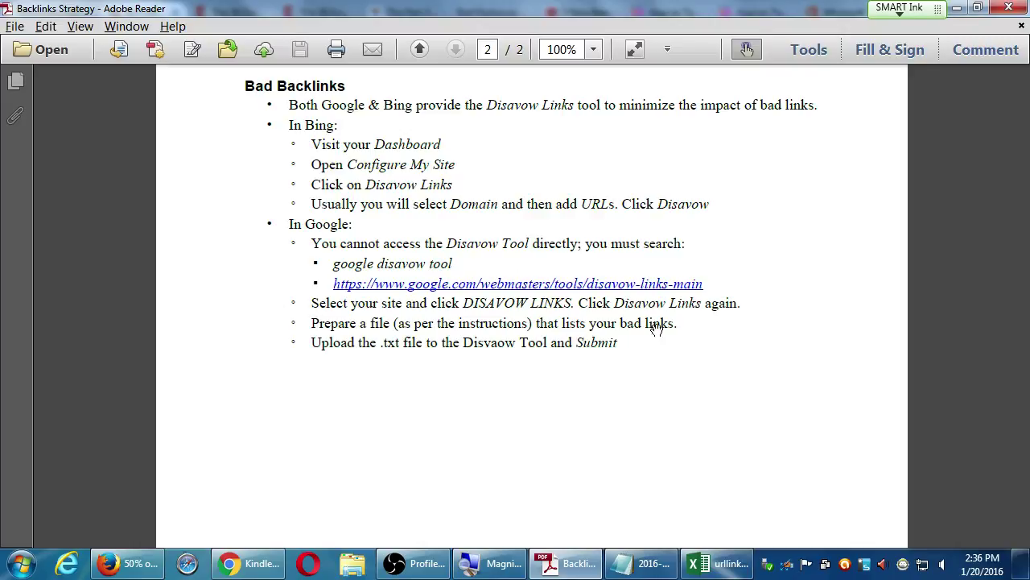
{"action": "scroll", "coordinate": [698, 242], "scroll_direction": "up", "scroll_amount": 3}
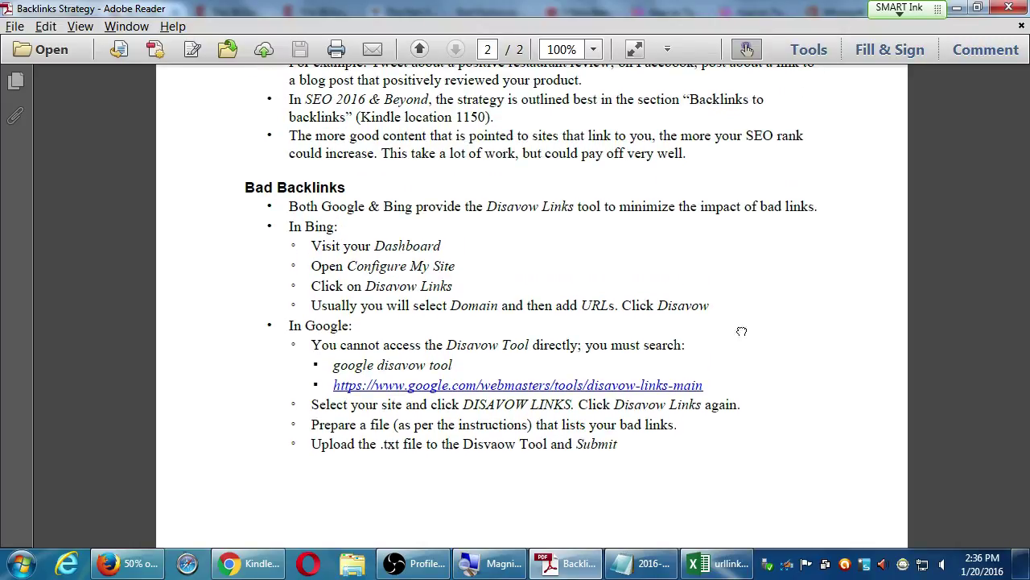
{"action": "left_click_drag", "start_coordinate": [741, 330], "coordinate": [731, 227]}
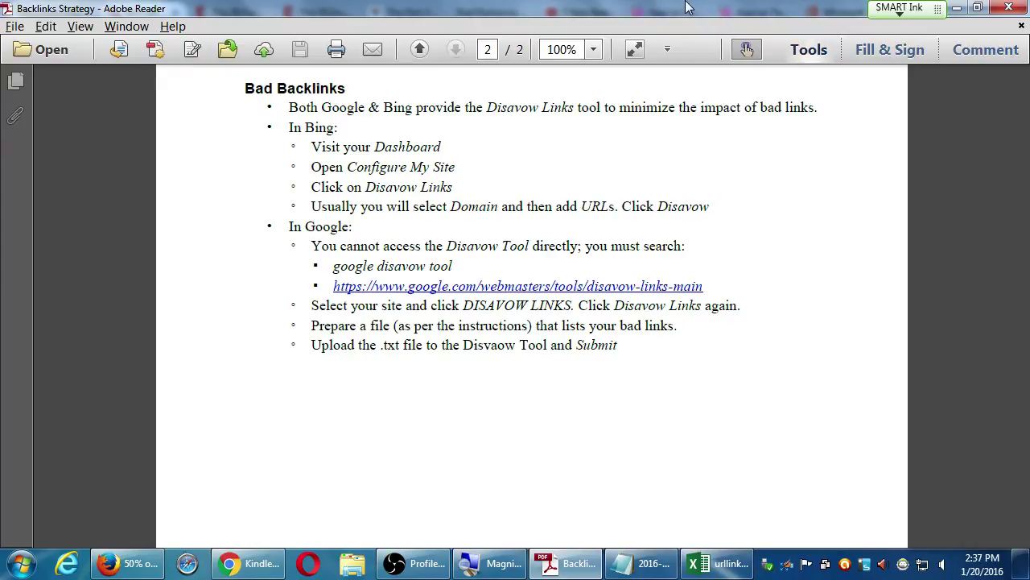
Arrange the Backlinks Strategy PDF and the Firefox window side by side, and return Bing Webmaster Tools to the site's Dashboard.
{"action": "left_click_drag", "start_coordinate": [690, 8], "coordinate": [1027, 139]}
{"action": "left_click", "coordinate": [61, 6]}
{"action": "left_click", "coordinate": [61, 8]}
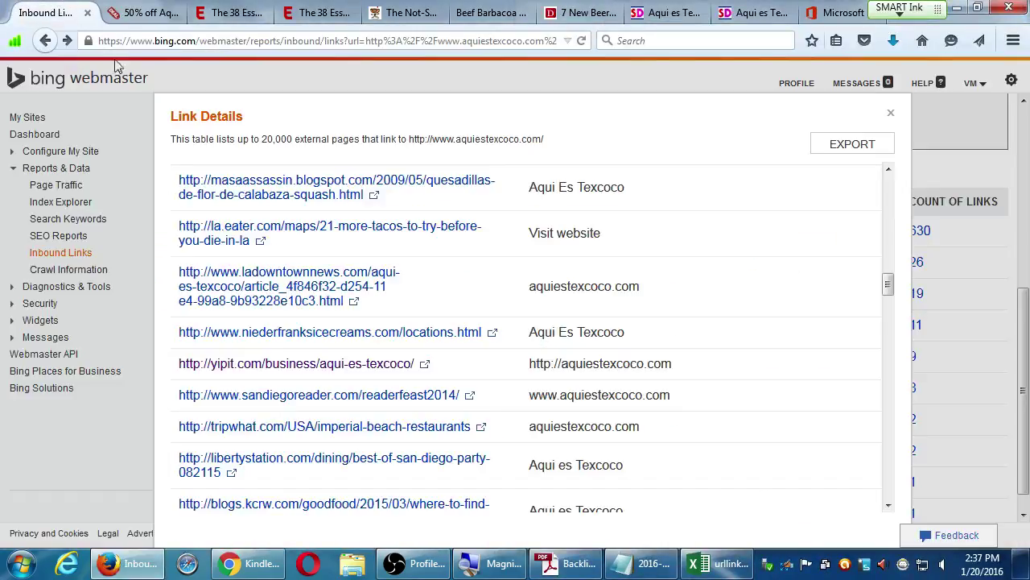
{"action": "key", "text": "super+Left"}
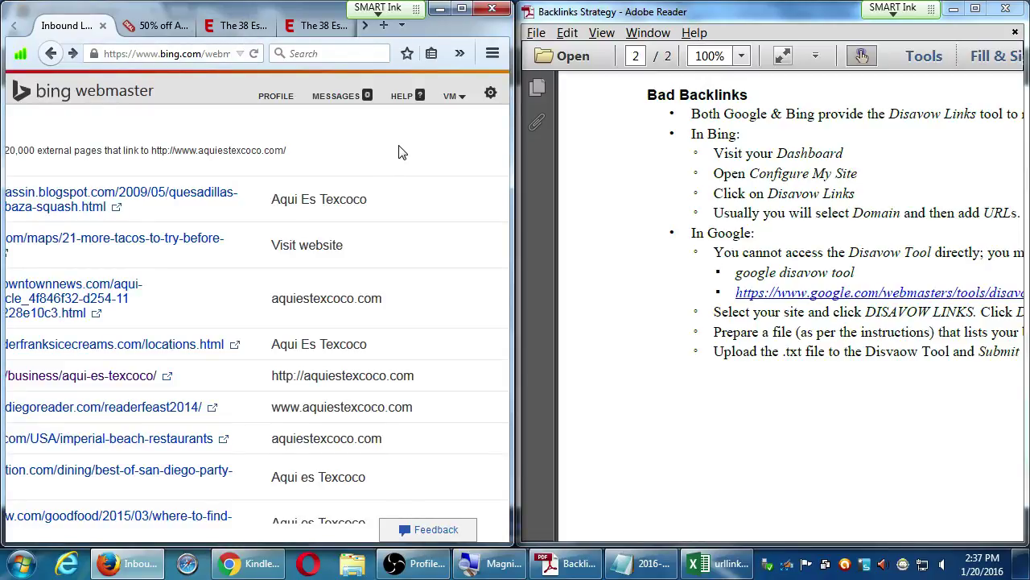
{"action": "key", "text": "alt+Left"}
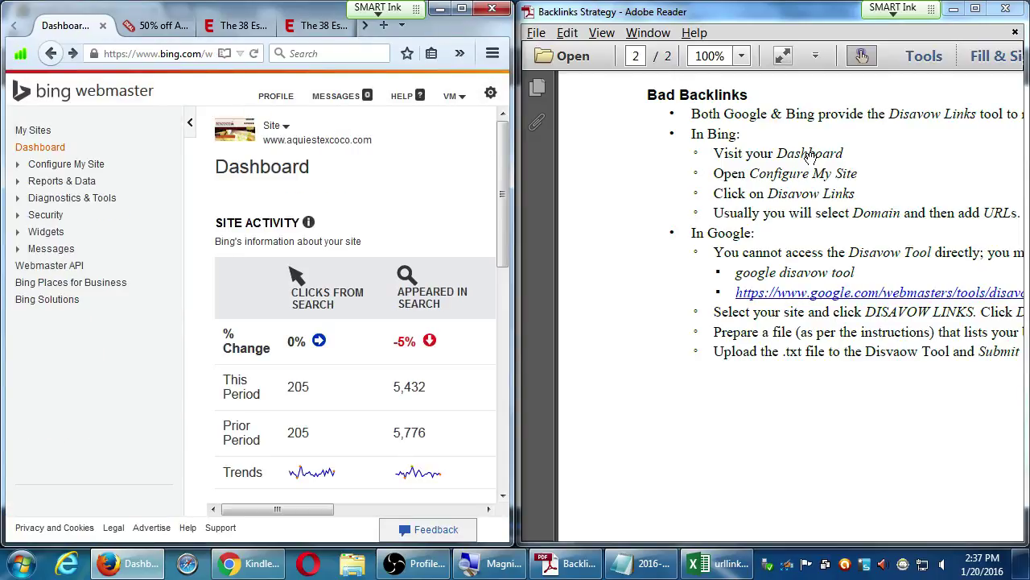
{"action": "left_click", "coordinate": [462, 8]}
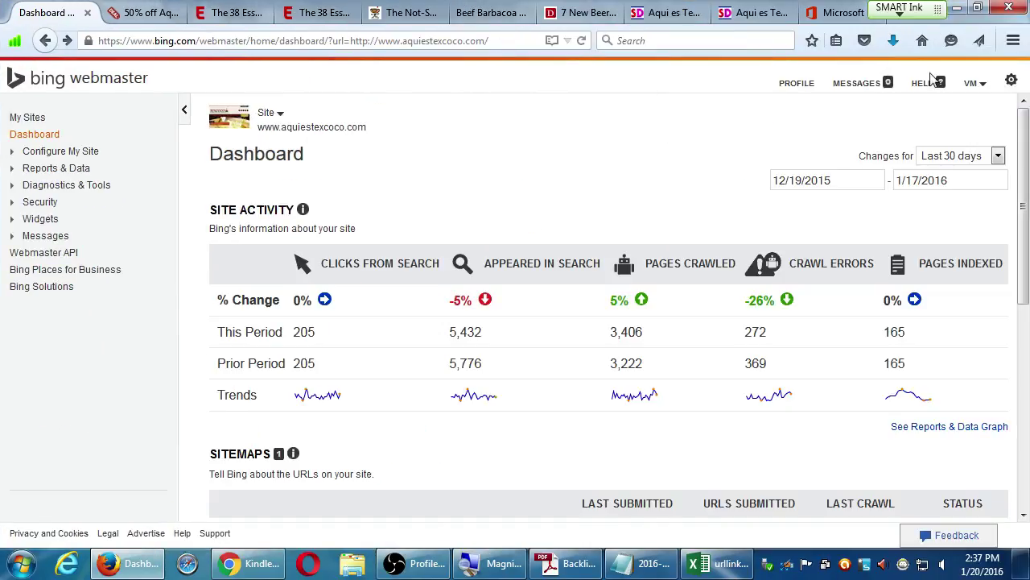
{"action": "key", "text": "super+Left"}
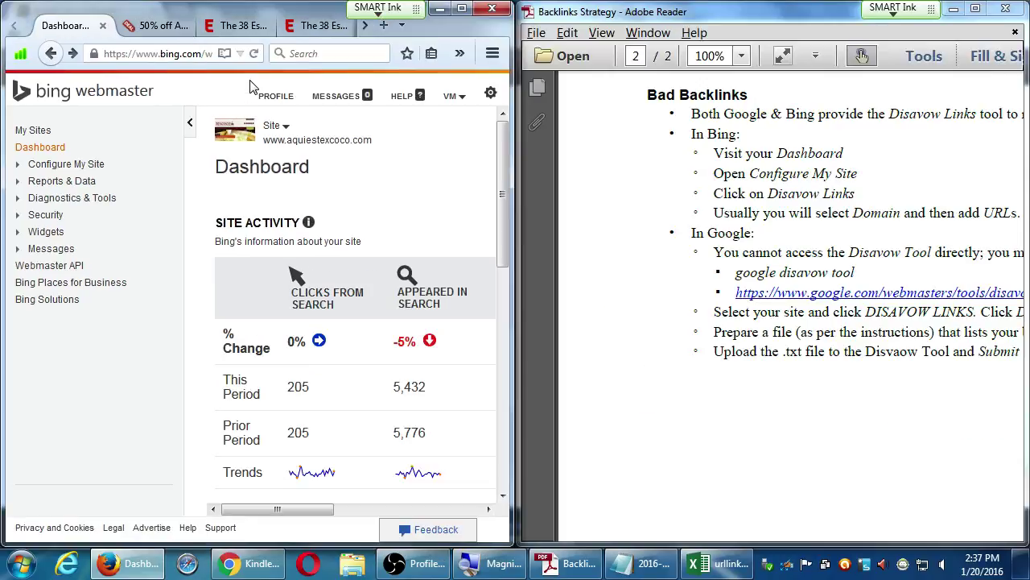
Open the Disavow Links page under Configure My Site and maximize the browser window.
{"action": "left_click", "coordinate": [48, 171]}
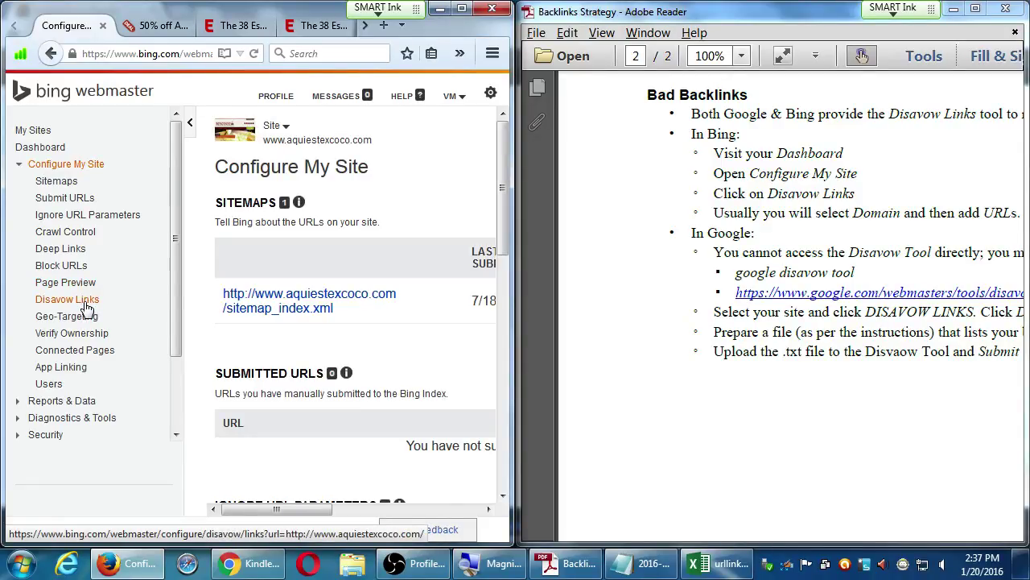
{"action": "left_click", "coordinate": [84, 304]}
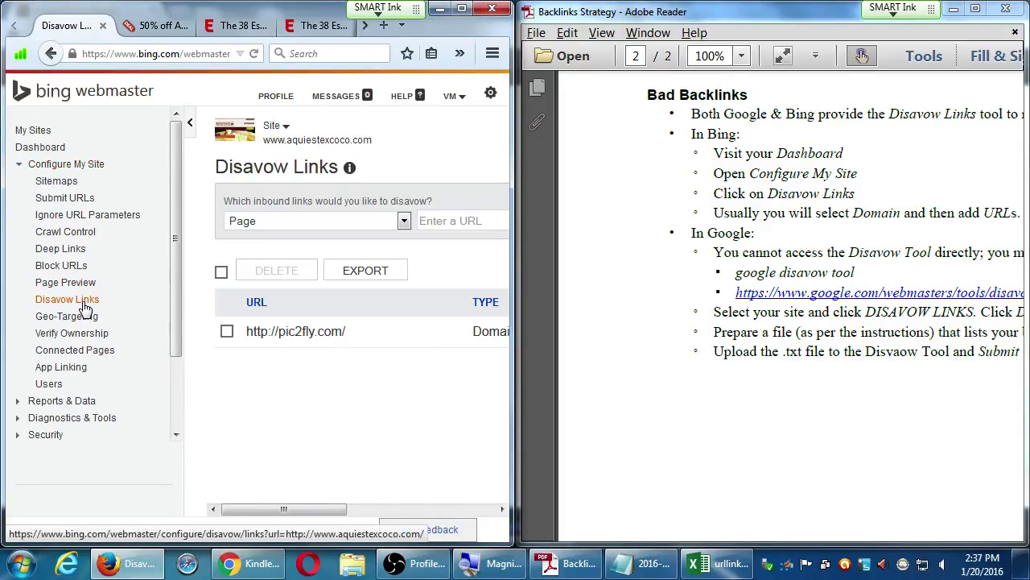
{"action": "key", "text": "super+Up"}
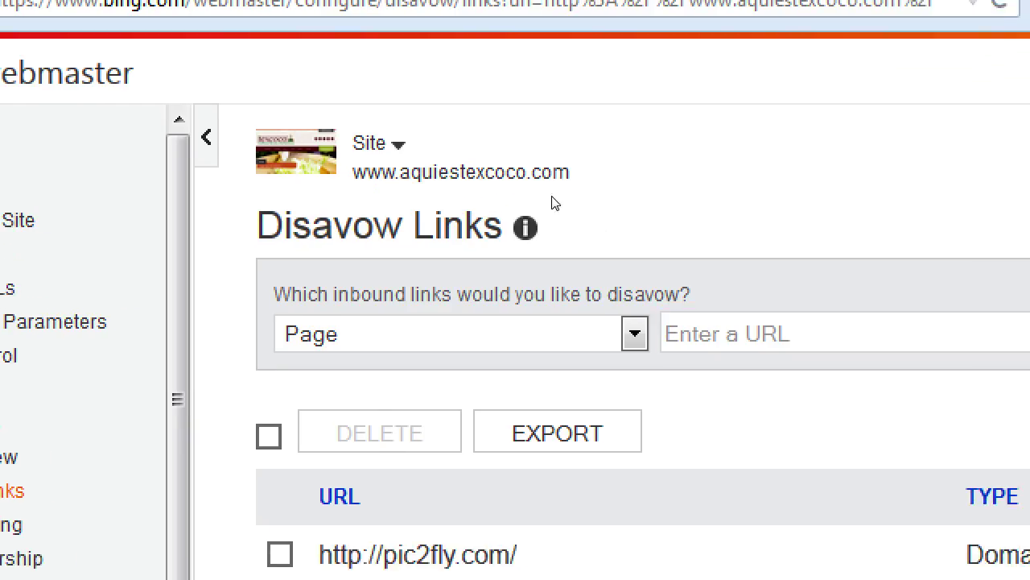
{"action": "key", "text": "Tab"}
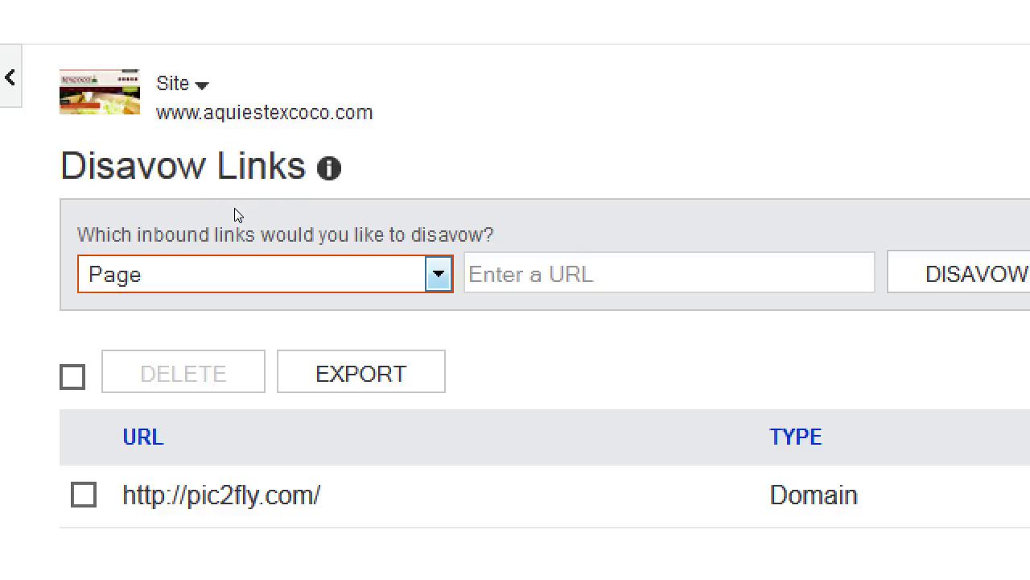
{"action": "key", "text": "Tab"}
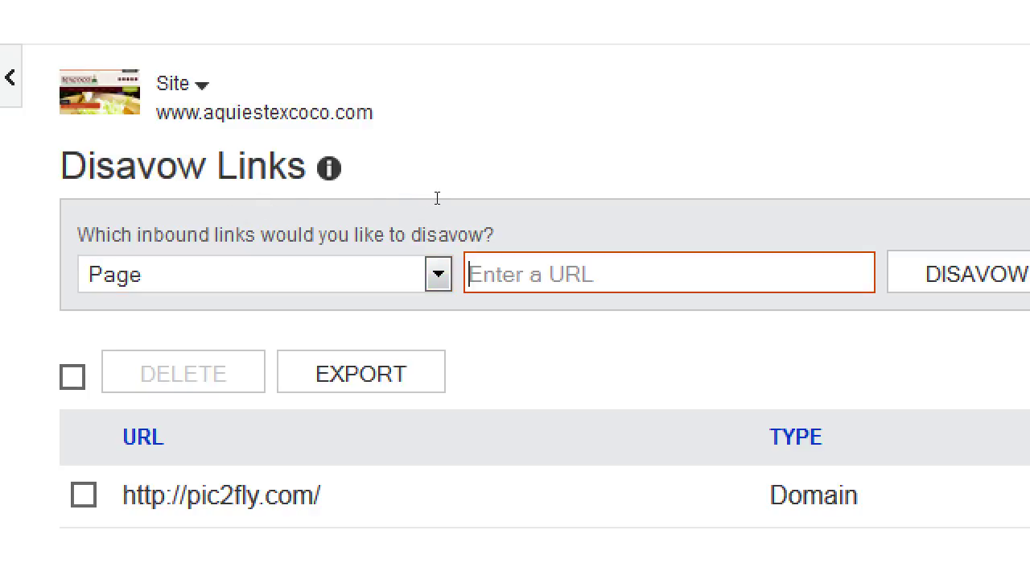
{"action": "type", "text": "http:"}
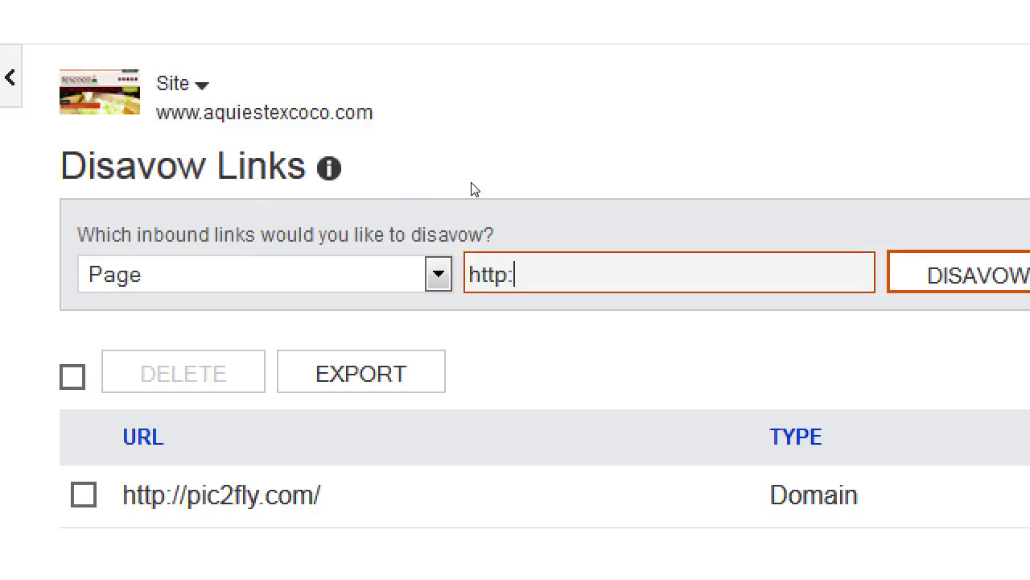
{"action": "type", "text": "//badsite.co"}
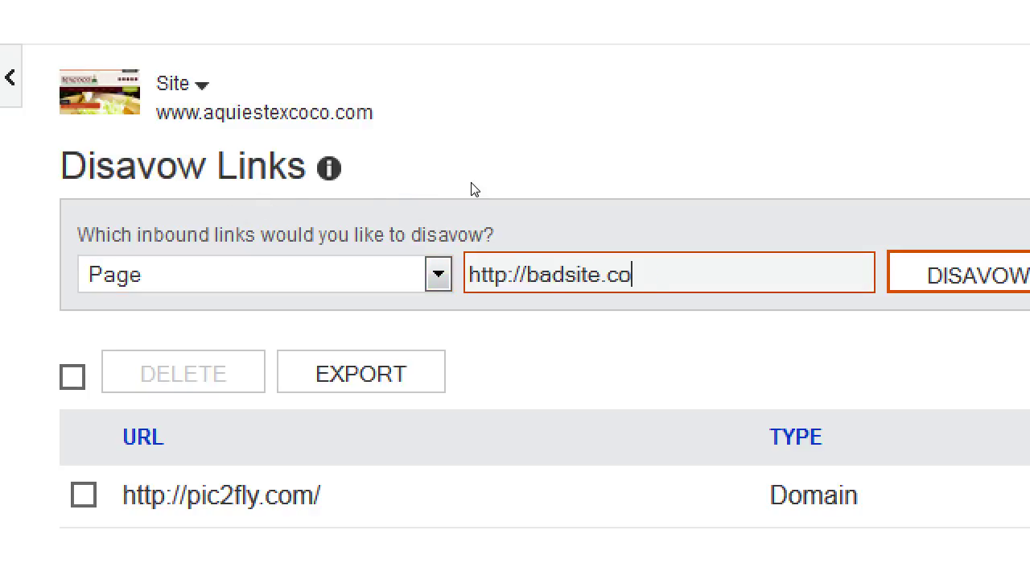
{"action": "type", "text": "m/blog/"}
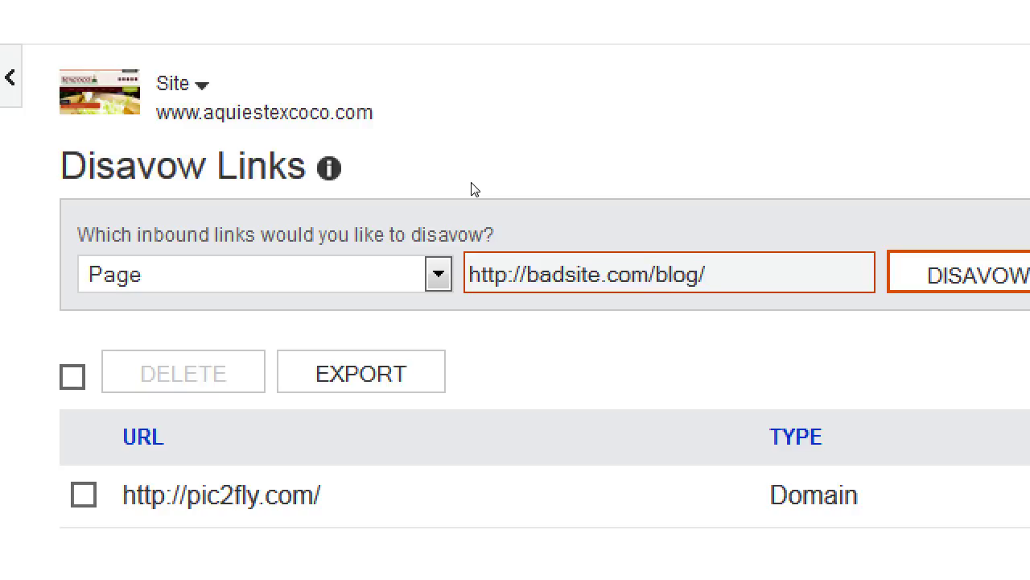
{"action": "type", "text": "mexican.html"}
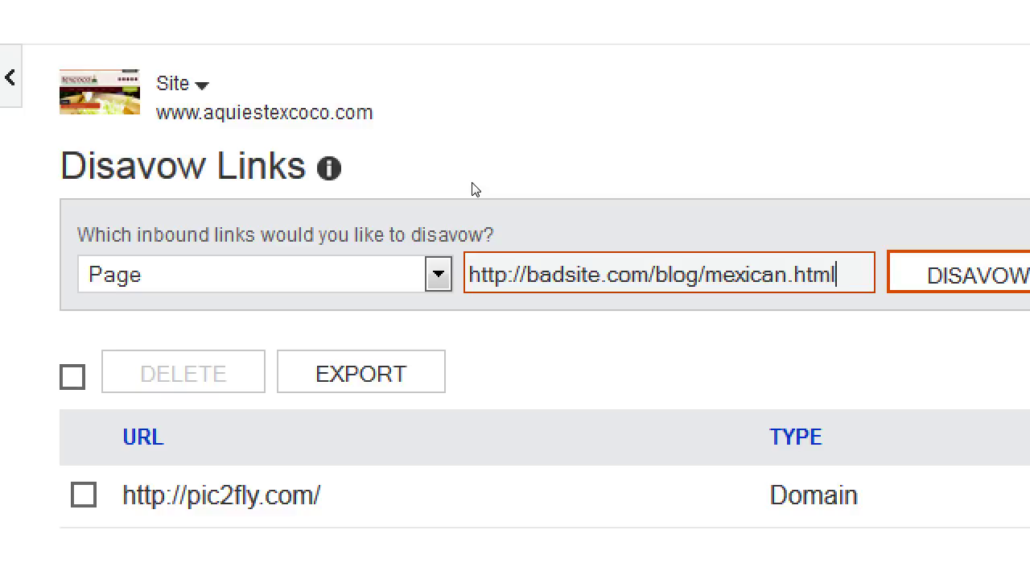
{"action": "key", "text": "shift+Tab"}
{"action": "key", "text": "alt+Down"}
{"action": "key", "text": "Down"}
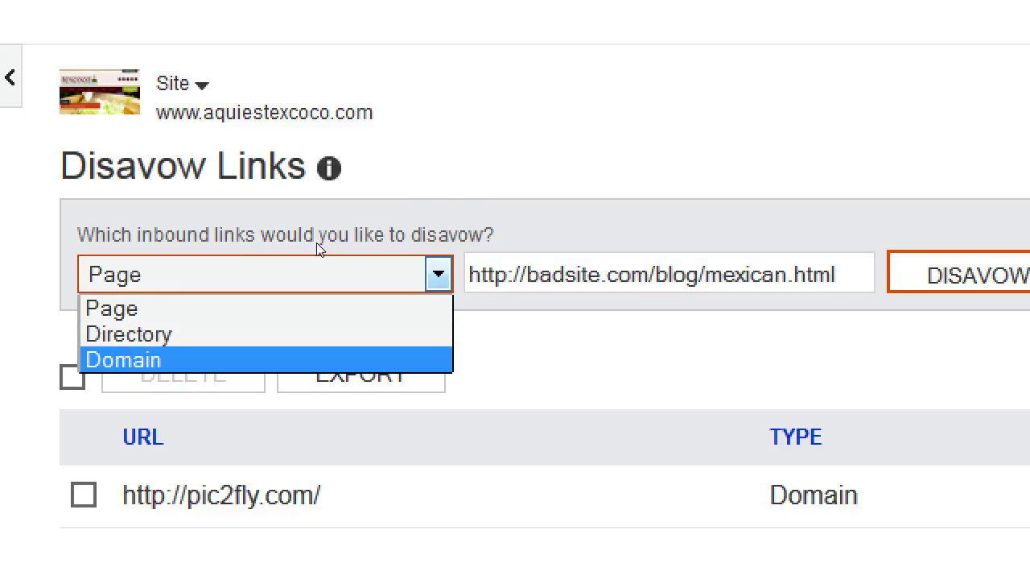
{"action": "key", "text": "Up"}
{"action": "key", "text": "Return"}
{"action": "key", "text": "Tab"}
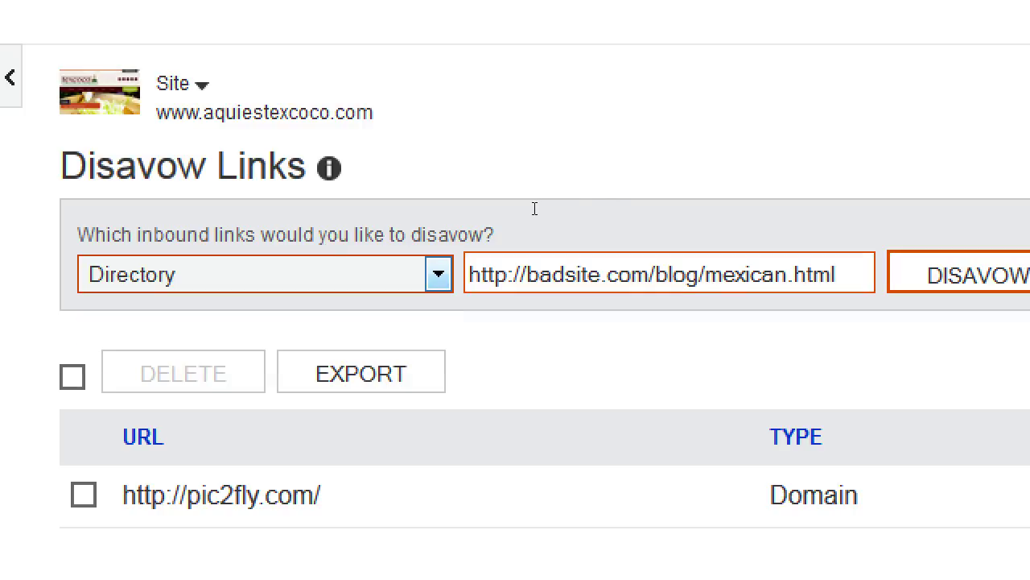
{"action": "key", "text": "ctrl+shift+Left"}
{"action": "key", "text": "BackSpace"}
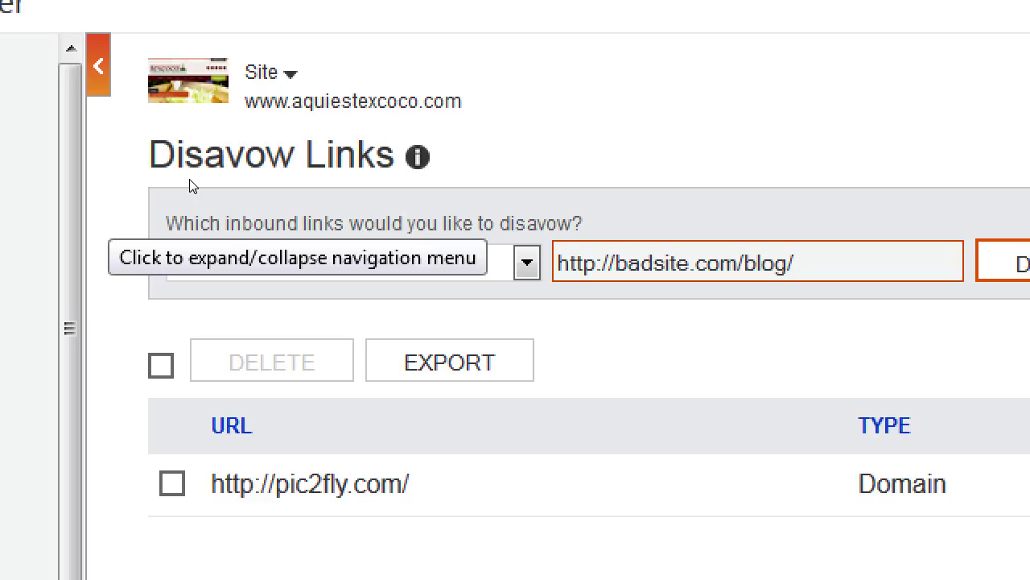
{"action": "mouse_move", "coordinate": [417, 158]}
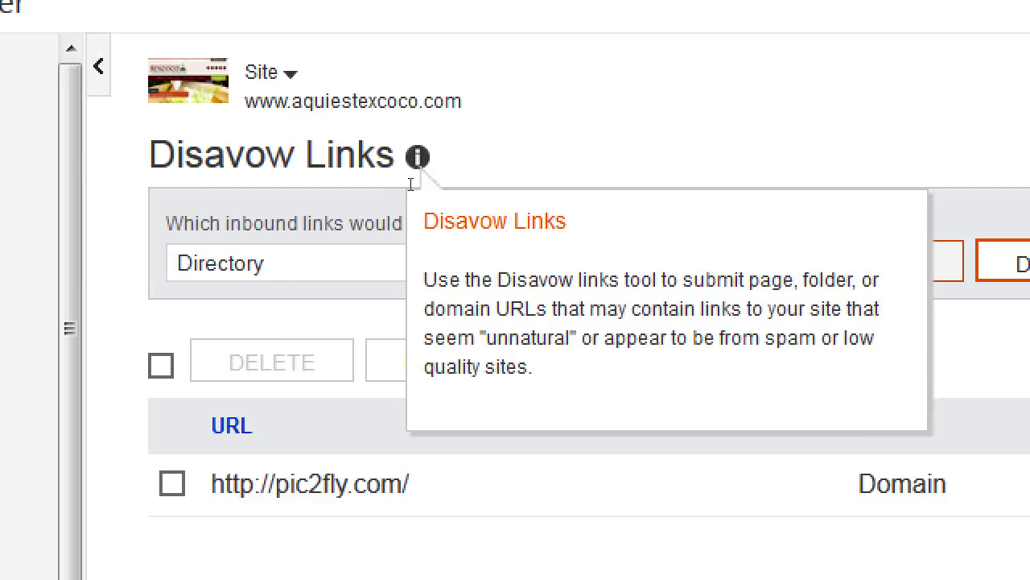
{"action": "key", "text": "BackSpace"}
{"action": "key", "text": "BackSpace"}
{"action": "key", "text": "BackSpace"}
{"action": "key", "text": "BackSpace"}
{"action": "key", "text": "BackSpace"}
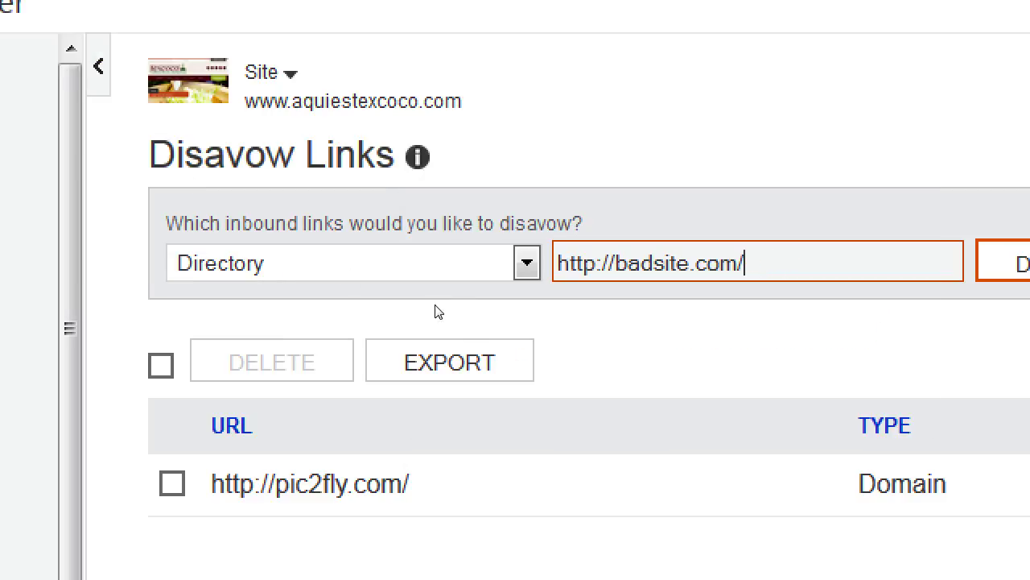
{"action": "left_click", "coordinate": [346, 264]}
{"action": "key", "text": "Down"}
{"action": "key", "text": "Return"}
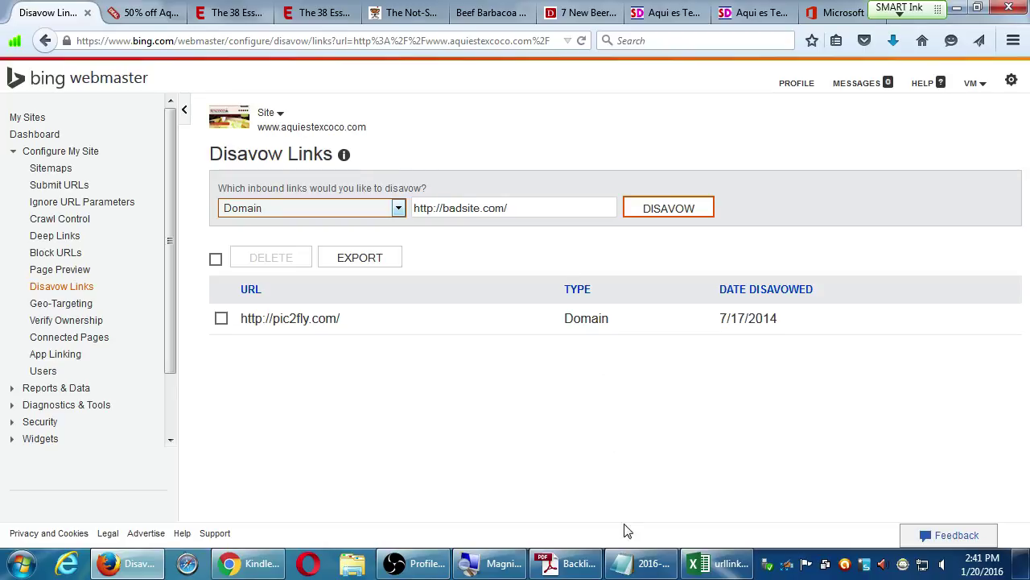
Switch back to the Backlinks Strategy PDF in Adobe Reader and maximize its window.
{"action": "left_click", "coordinate": [600, 563]}
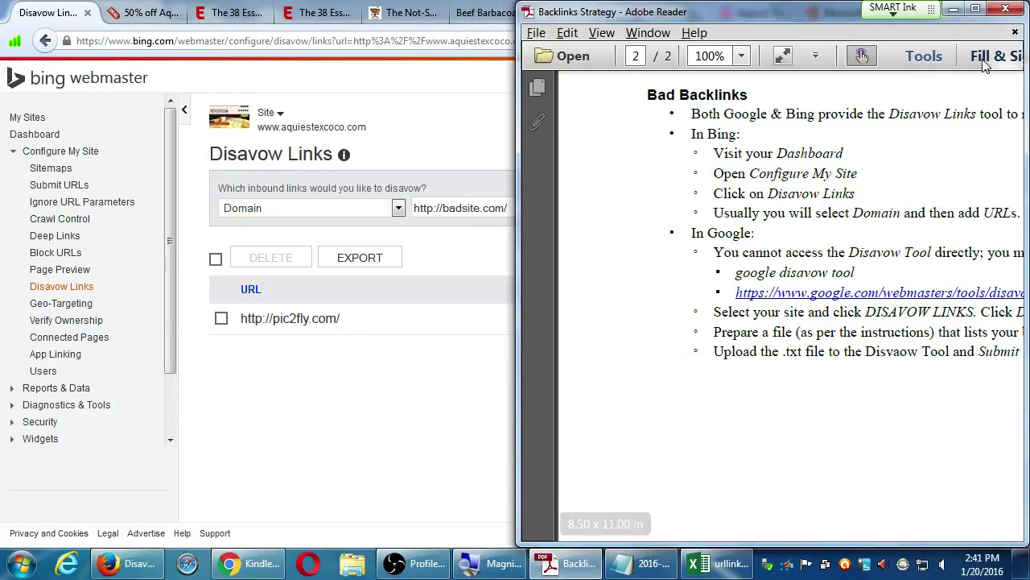
{"action": "left_click", "coordinate": [975, 8]}
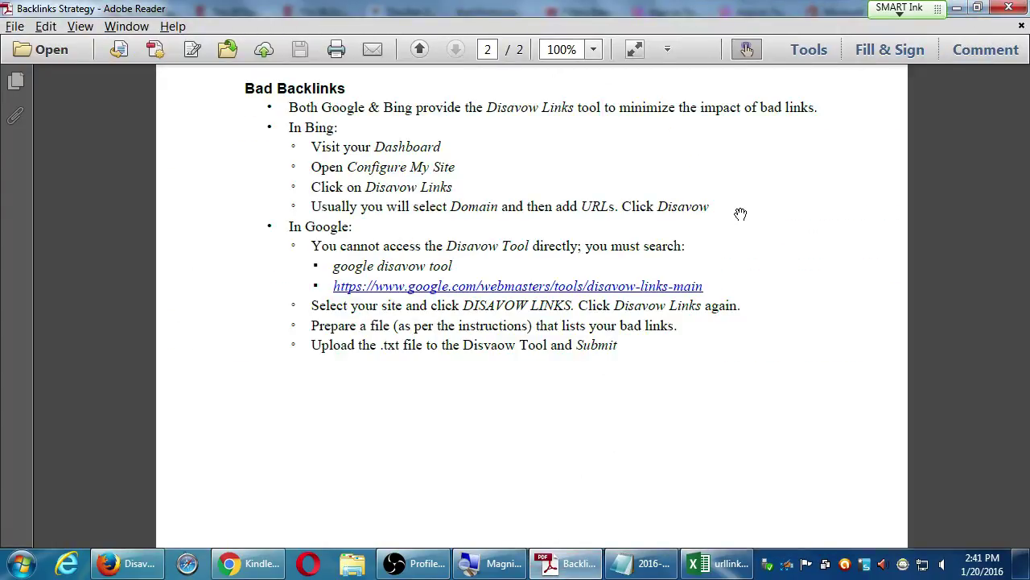
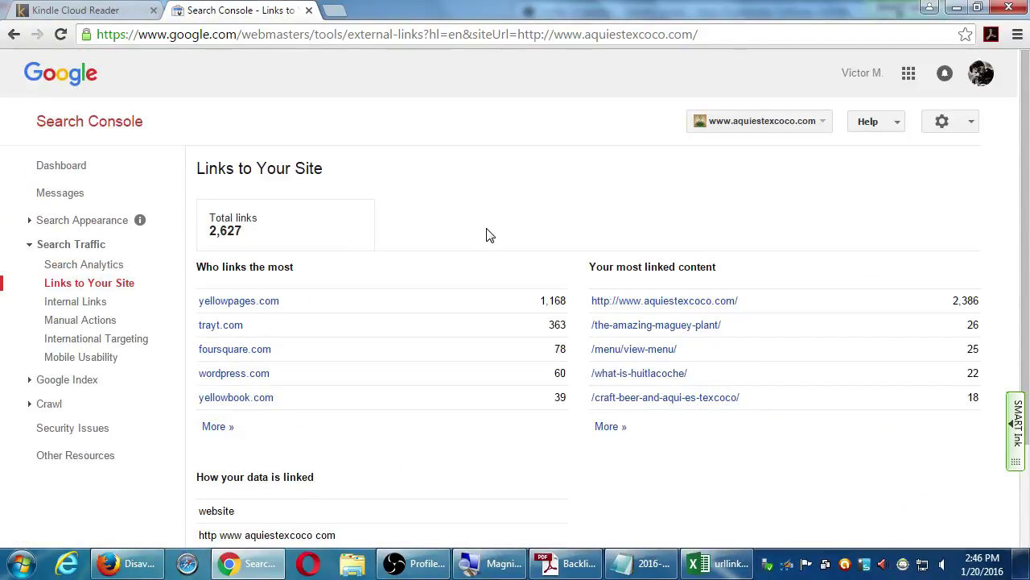
Examine the Links to Your Site report in Google Search Console, covering top linking sites, most linked content and how the data is linked.
{"action": "scroll", "coordinate": [487, 233], "scroll_direction": "down", "scroll_amount": 2}
{"action": "scroll", "coordinate": [469, 310], "scroll_direction": "up", "scroll_amount": 1}
{"action": "scroll", "coordinate": [467, 315], "scroll_direction": "down", "scroll_amount": 1}
{"action": "scroll", "coordinate": [468, 314], "scroll_direction": "up", "scroll_amount": 1}
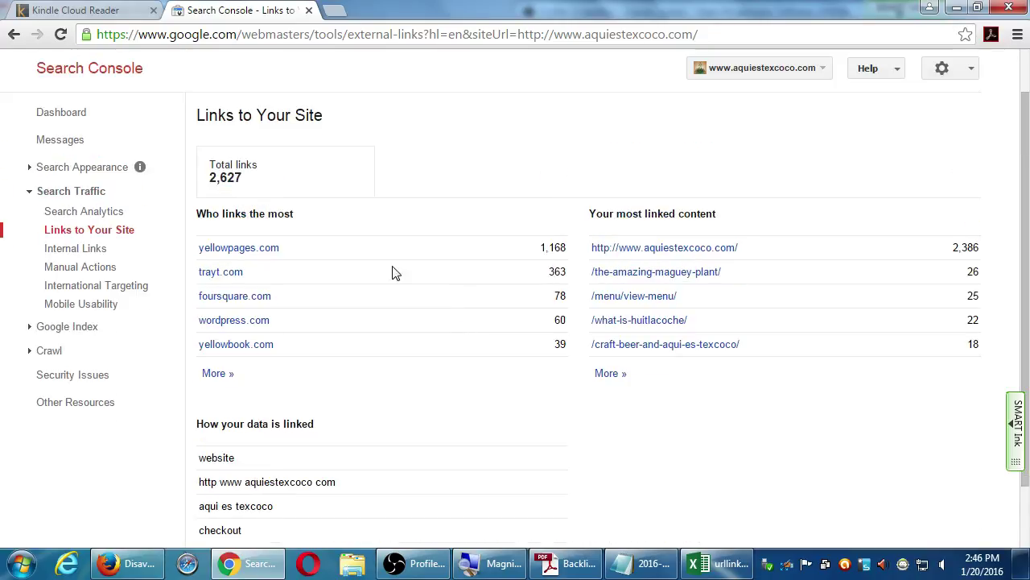
{"action": "left_click_drag", "start_coordinate": [223, 213], "coordinate": [286, 213]}
{"action": "left_click", "coordinate": [286, 213]}
{"action": "left_click_drag", "start_coordinate": [605, 219], "coordinate": [349, 288]}
{"action": "left_click", "coordinate": [403, 411]}
{"action": "scroll", "coordinate": [642, 432], "scroll_direction": "down", "scroll_amount": 1}
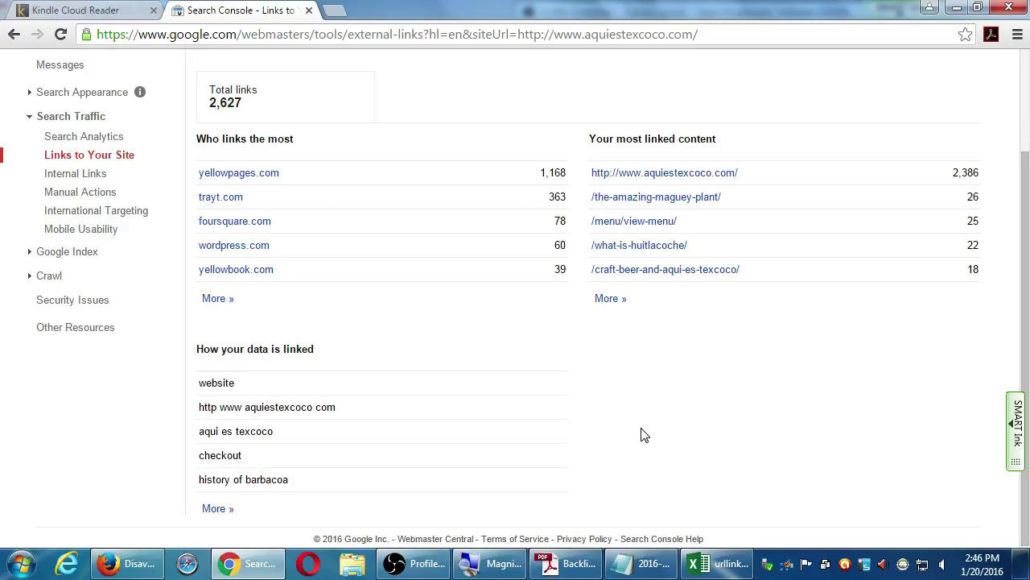
Open the full list of domains under Who links the most and look through it.
{"action": "scroll", "coordinate": [641, 435], "scroll_direction": "up", "scroll_amount": 3}
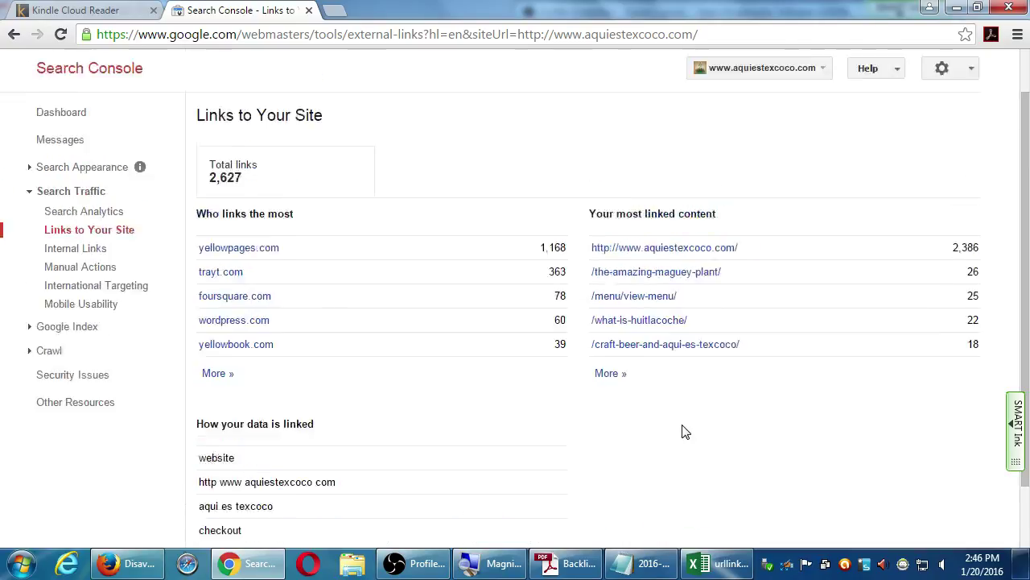
{"action": "left_click_drag", "start_coordinate": [222, 267], "coordinate": [261, 266]}
{"action": "left_click", "coordinate": [266, 268]}
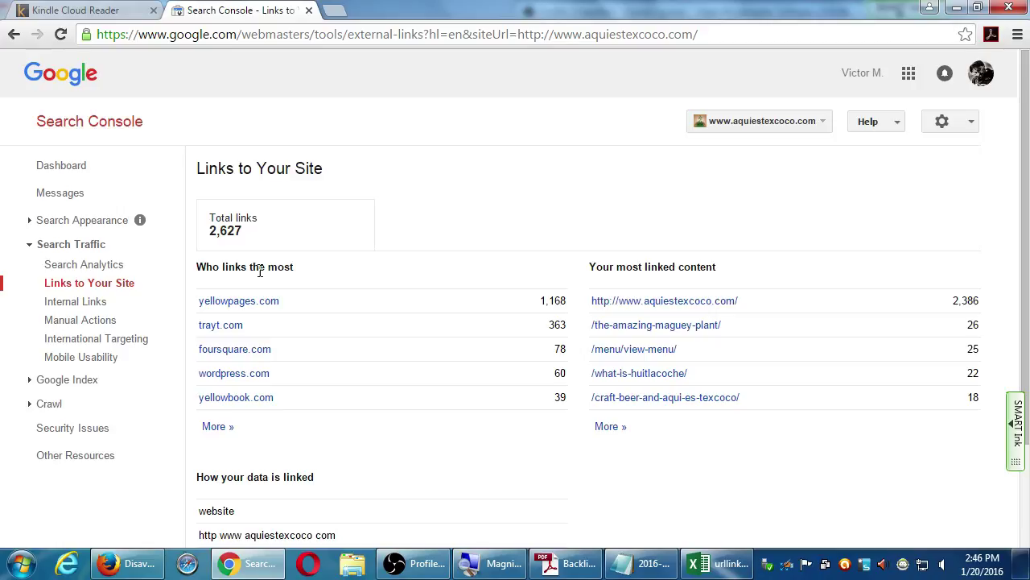
{"action": "left_click", "coordinate": [216, 425]}
{"action": "scroll", "coordinate": [483, 340], "scroll_direction": "down", "scroll_amount": 5}
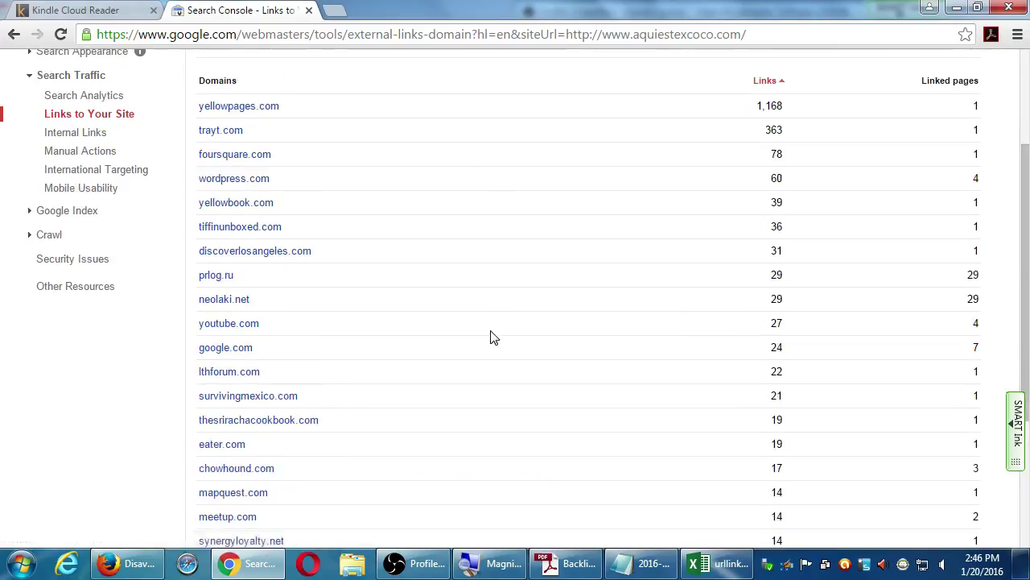
{"action": "scroll", "coordinate": [488, 338], "scroll_direction": "up", "scroll_amount": 5}
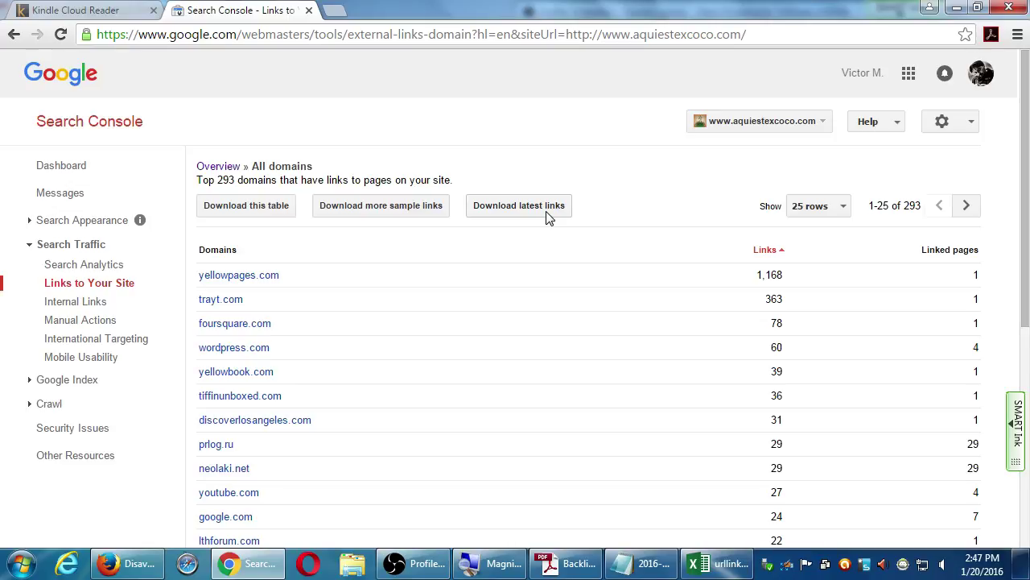
{"action": "scroll", "coordinate": [548, 218], "scroll_direction": "down", "scroll_amount": 1}
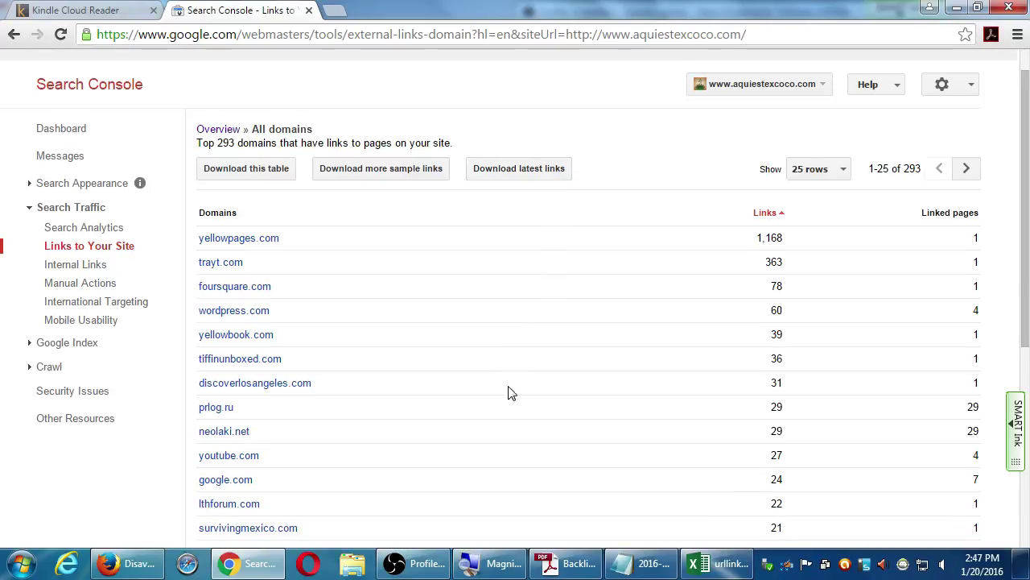
Switch to the Backlinks Strategy PDF in Adobe Reader and review the Finding Your Backlinks section at 125% zoom.
{"action": "left_click", "coordinate": [573, 564]}
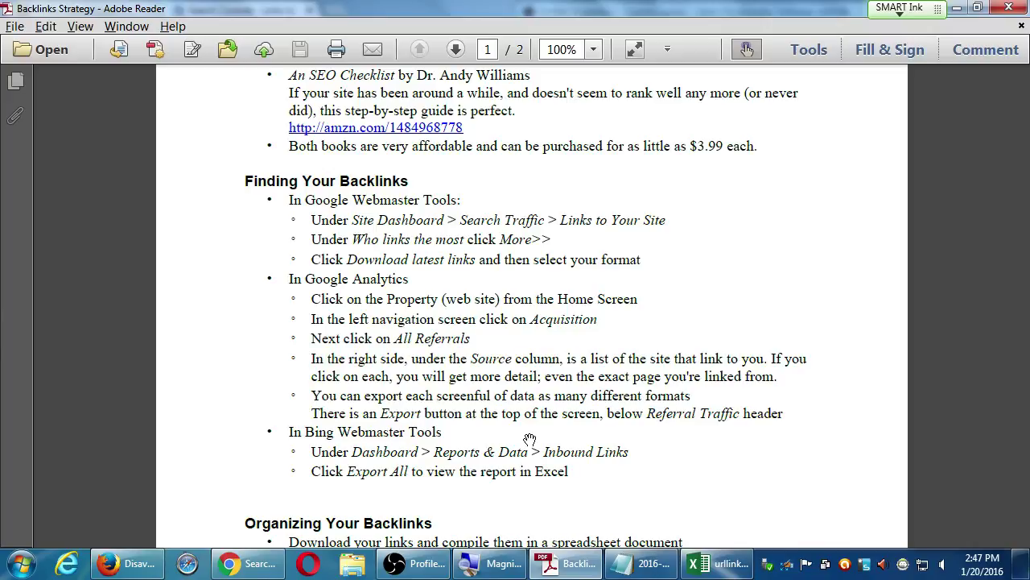
{"action": "key", "text": "ctrl+plus"}
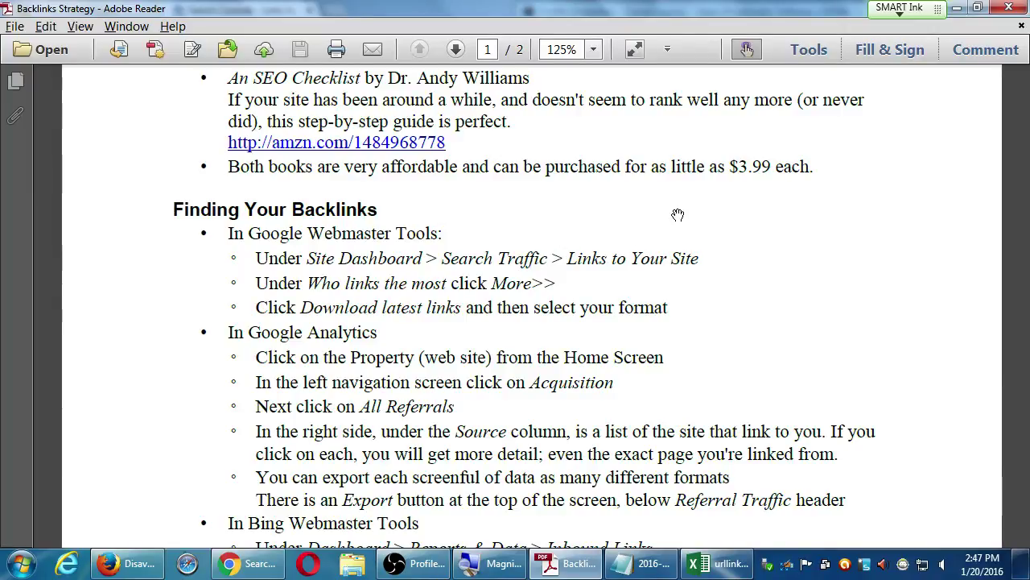
{"action": "left_click", "coordinate": [957, 8]}
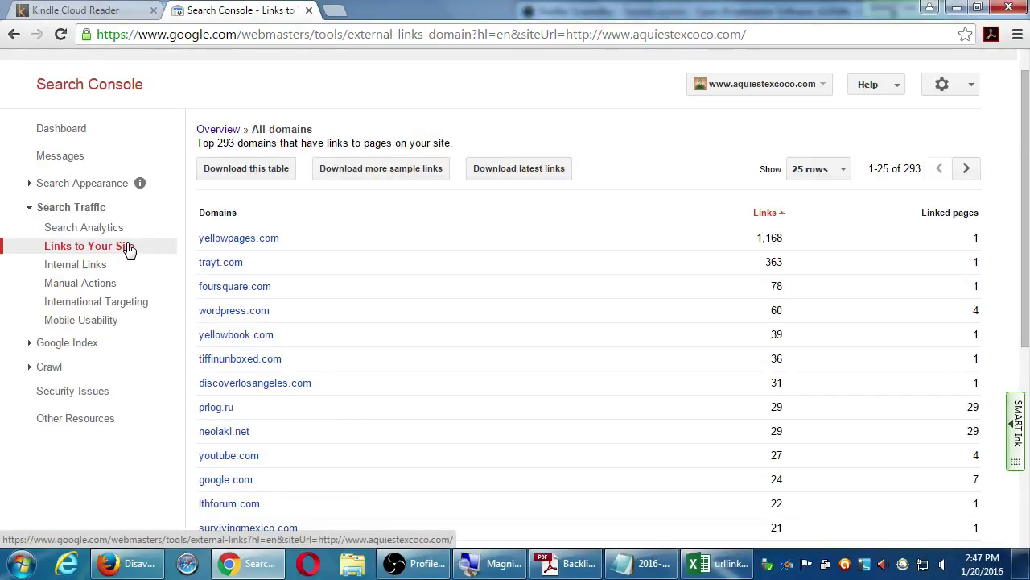
Examine which site pages are linked from yellowpages.com and from thrillist.com in the list of all domains.
{"action": "left_click", "coordinate": [253, 240]}
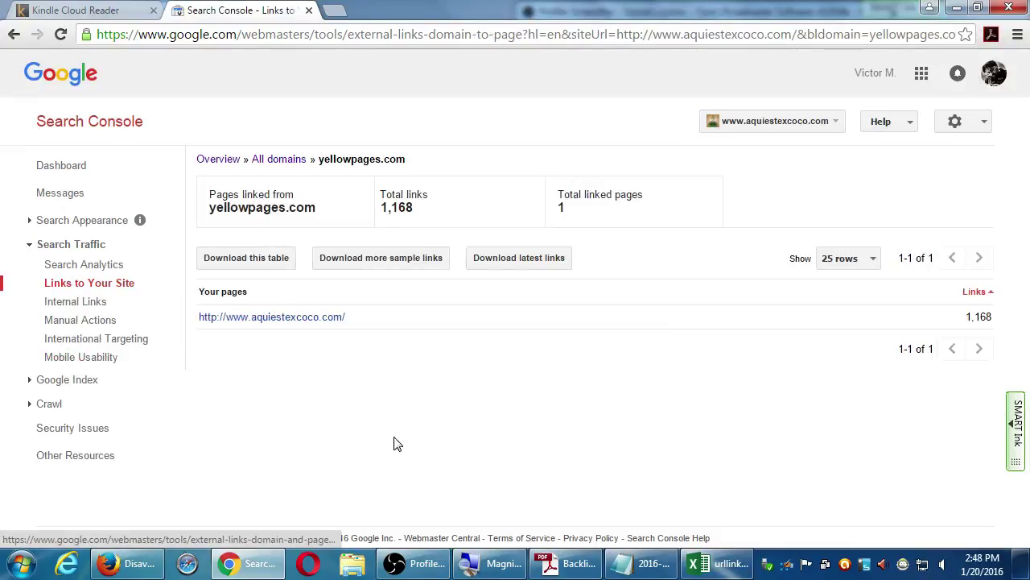
{"action": "key", "text": "alt+Left"}
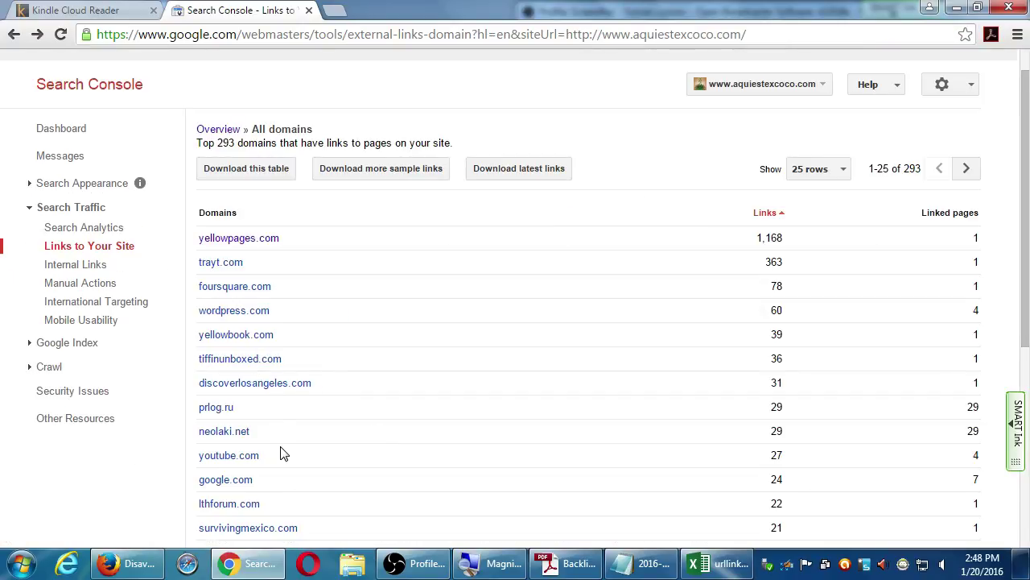
{"action": "scroll", "coordinate": [260, 499], "scroll_direction": "down", "scroll_amount": 3}
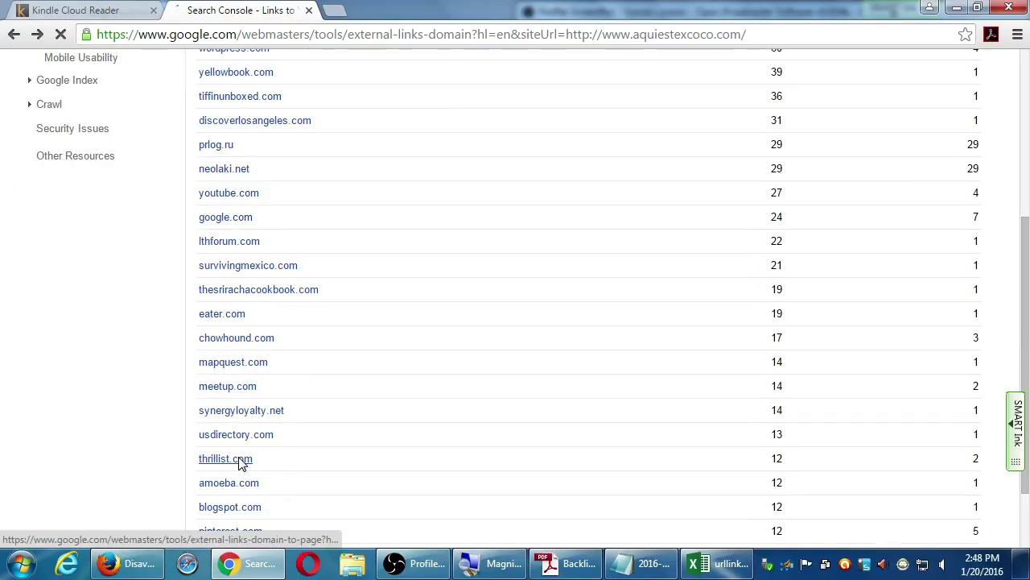
{"action": "left_click", "coordinate": [240, 459]}
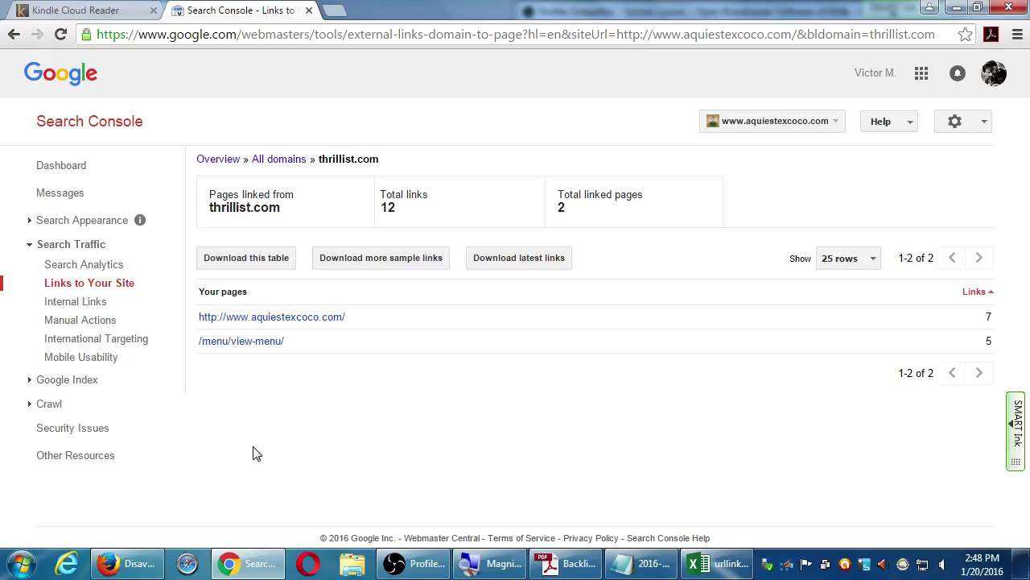
Download the thrillist.com linked pages table in CSV format and open the file in Excel.
{"action": "left_click", "coordinate": [250, 259]}
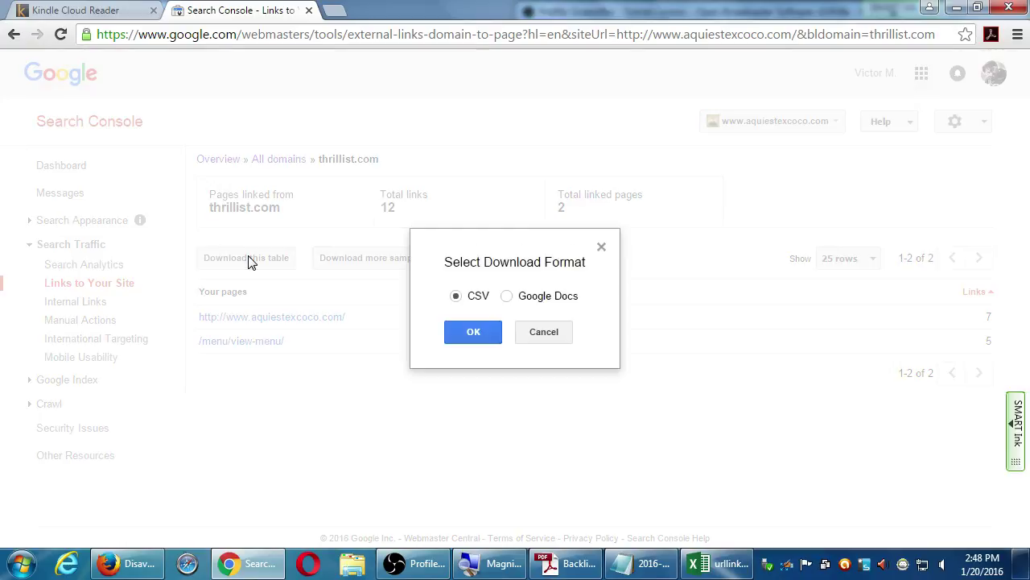
{"action": "left_click", "coordinate": [476, 333]}
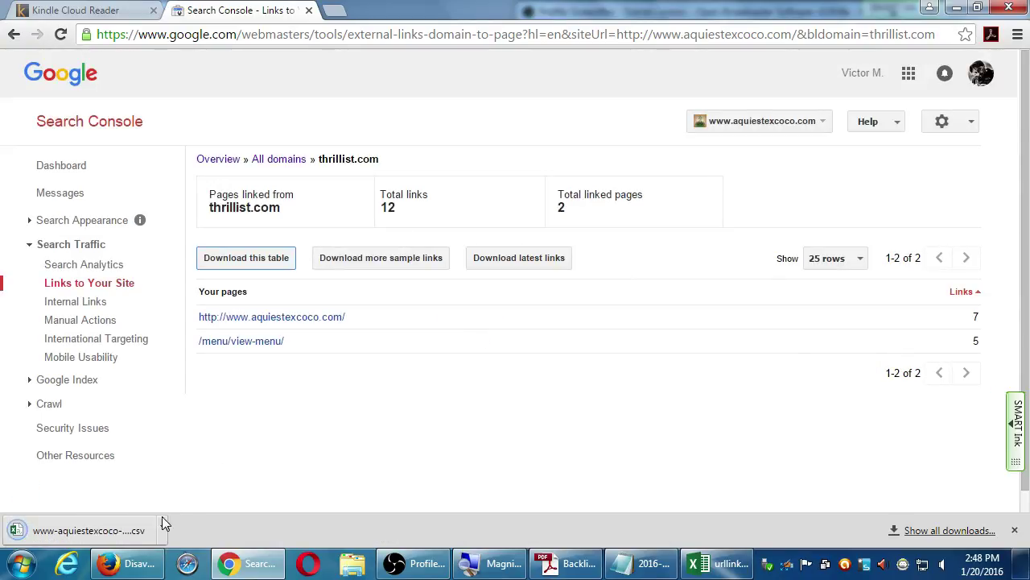
{"action": "left_click", "coordinate": [130, 528]}
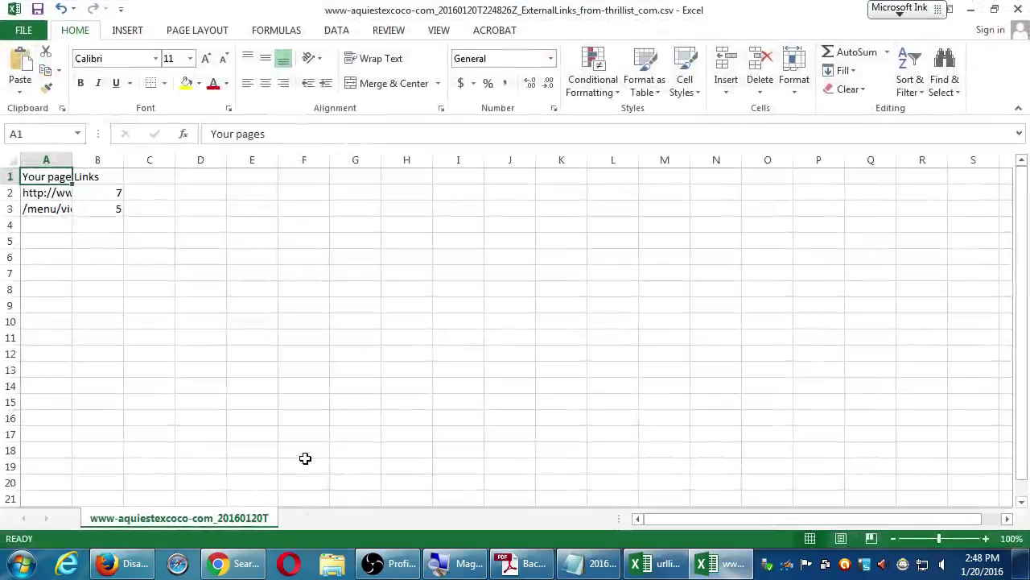
Fit column A to its contents, and close the thrillist.com export and urllinks_1_20_2016.csv without saving.
{"action": "double_click", "coordinate": [72, 160]}
{"action": "left_click", "coordinate": [1017, 8]}
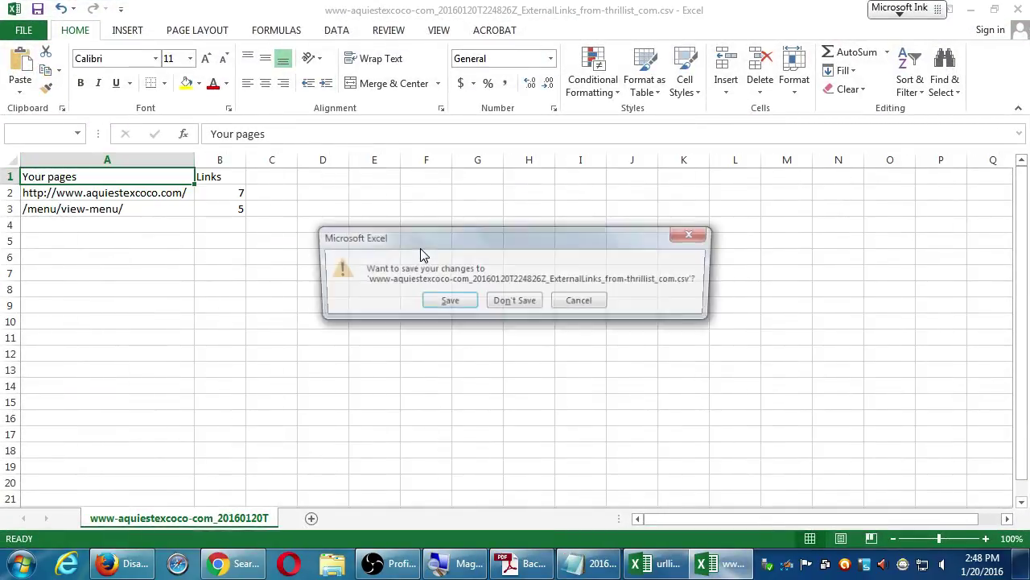
{"action": "left_click", "coordinate": [513, 301]}
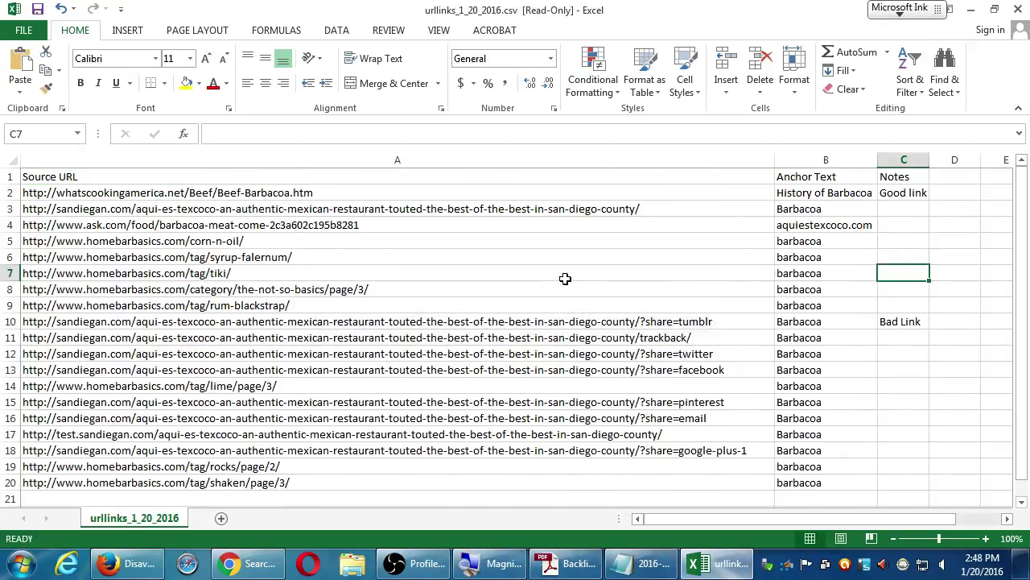
{"action": "left_click", "coordinate": [1017, 8]}
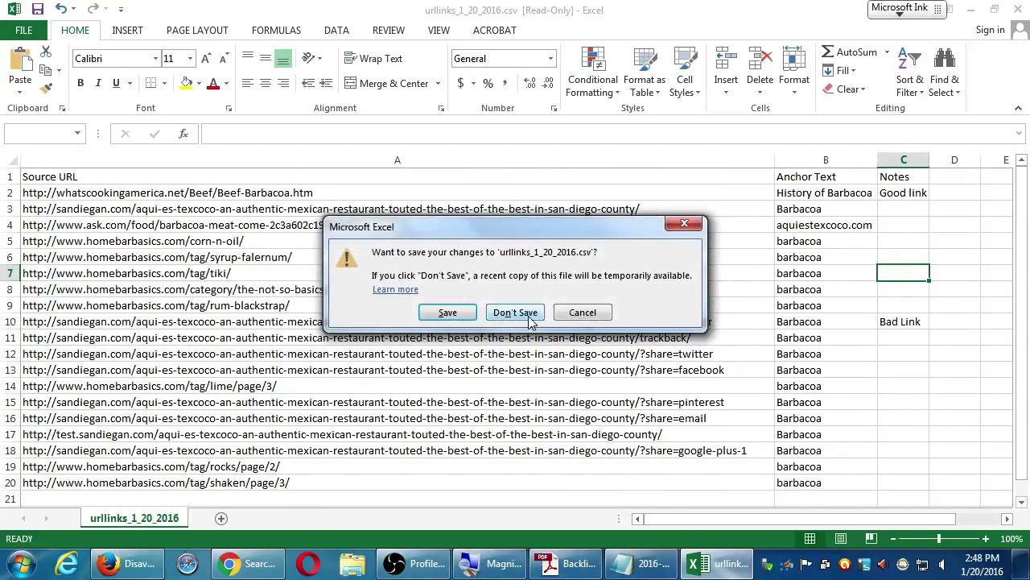
{"action": "left_click", "coordinate": [513, 310]}
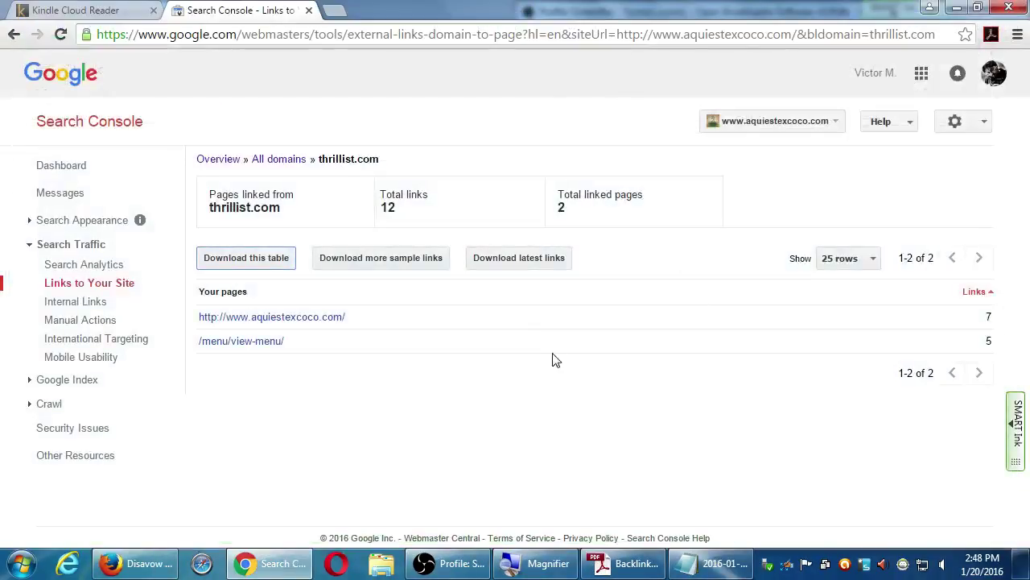
View the Search Analytics report briefly and return to the list of all linking domains.
{"action": "left_click", "coordinate": [94, 266]}
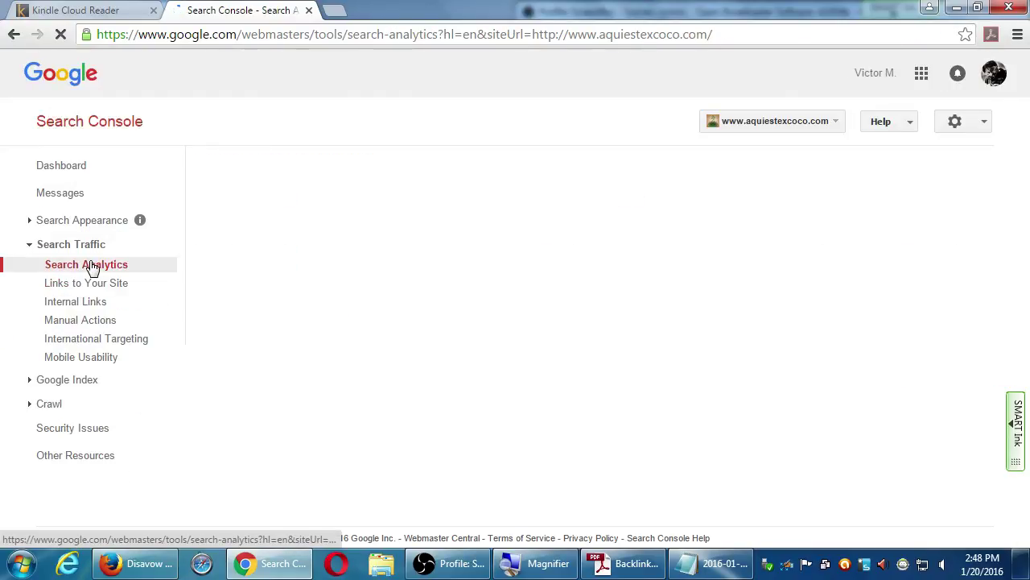
{"action": "key", "text": "alt+Left"}
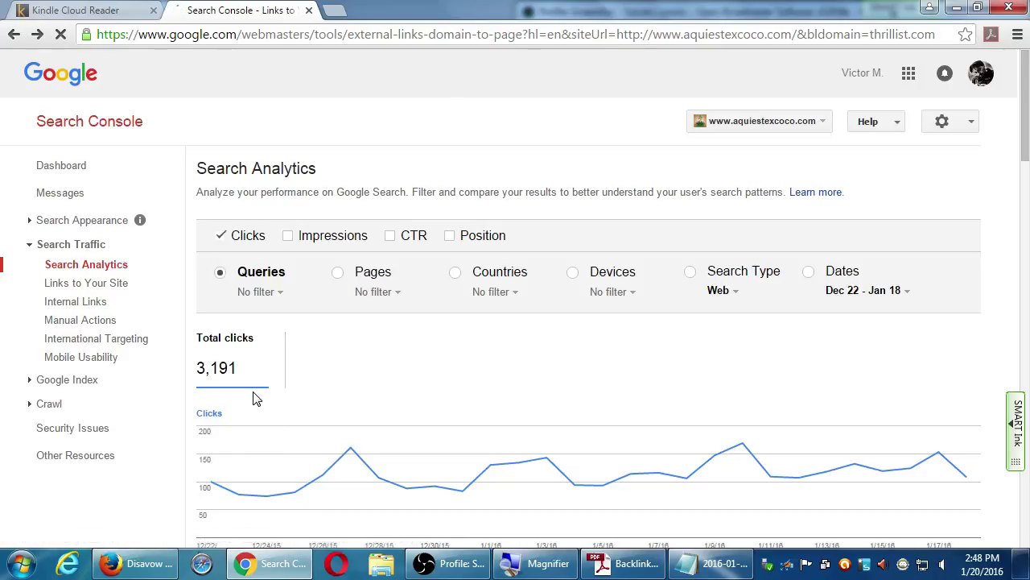
{"action": "key", "text": "alt+Left"}
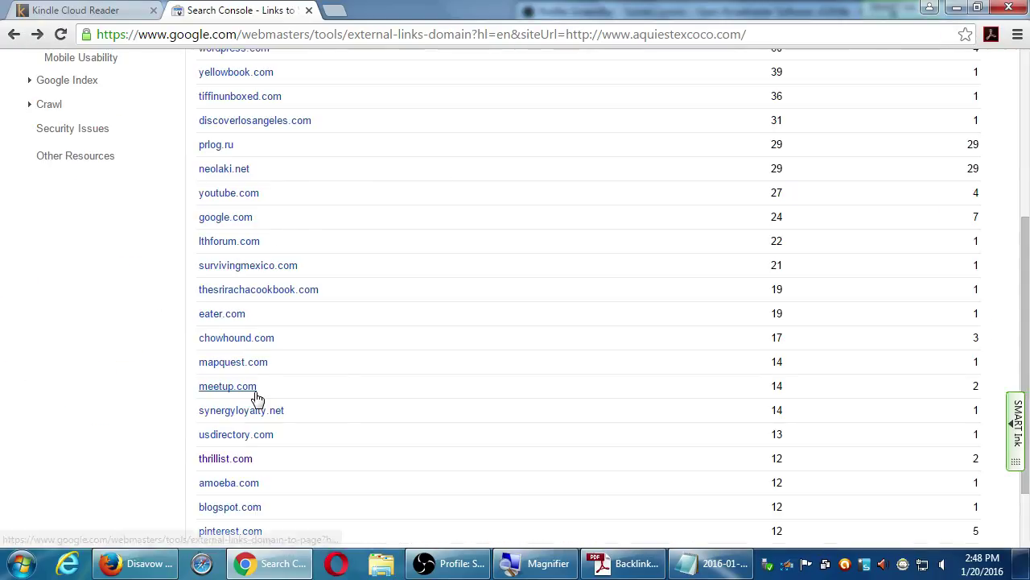
Preview a linking domain such as tiffinunboxed.com in the list and return to the Links to Your Site overview.
{"action": "mouse_move", "coordinate": [257, 398]}
{"action": "scroll", "coordinate": [258, 398], "scroll_direction": "up", "scroll_amount": 1}
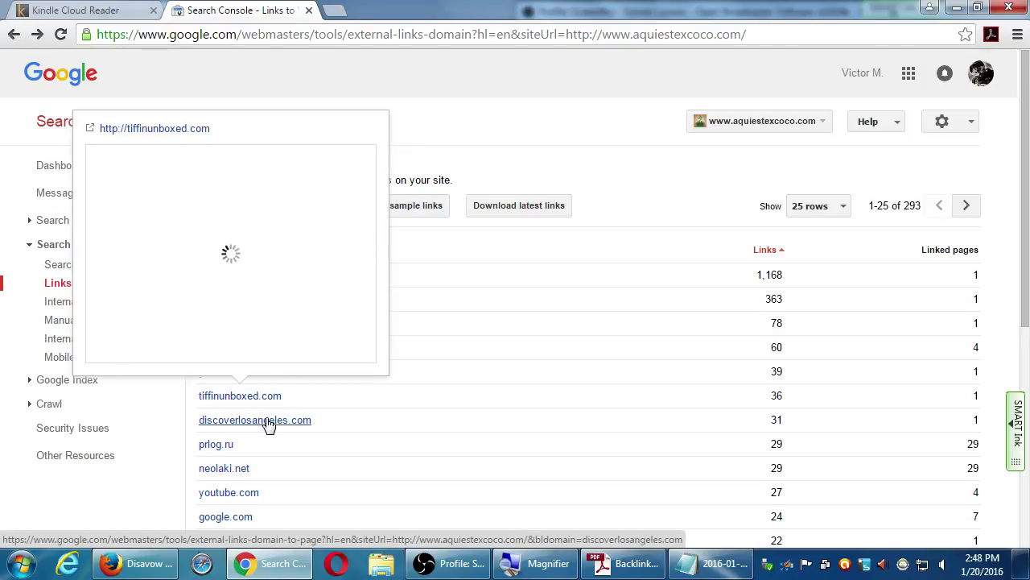
{"action": "mouse_move", "coordinate": [270, 425]}
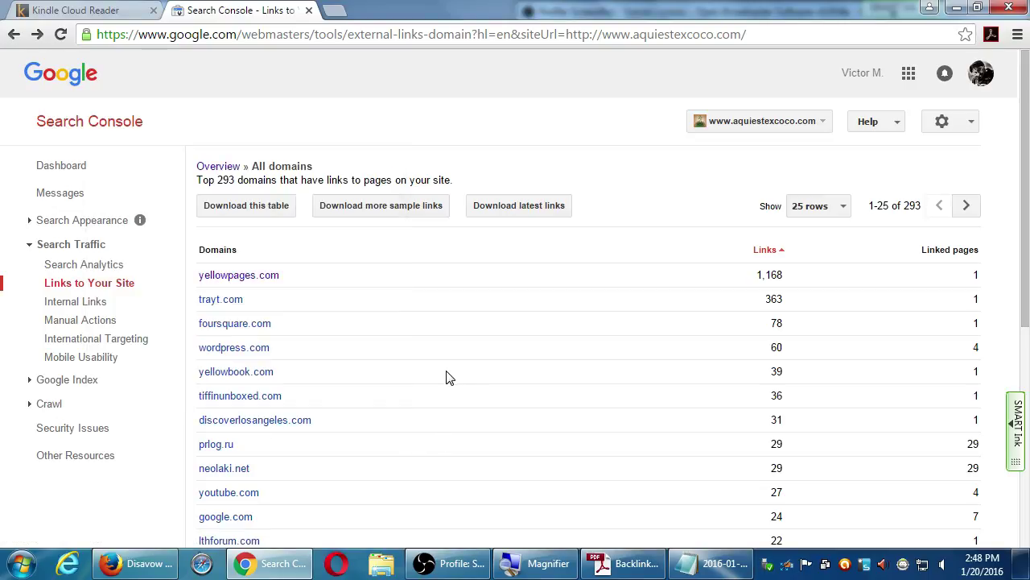
{"action": "key", "text": "alt+Left"}
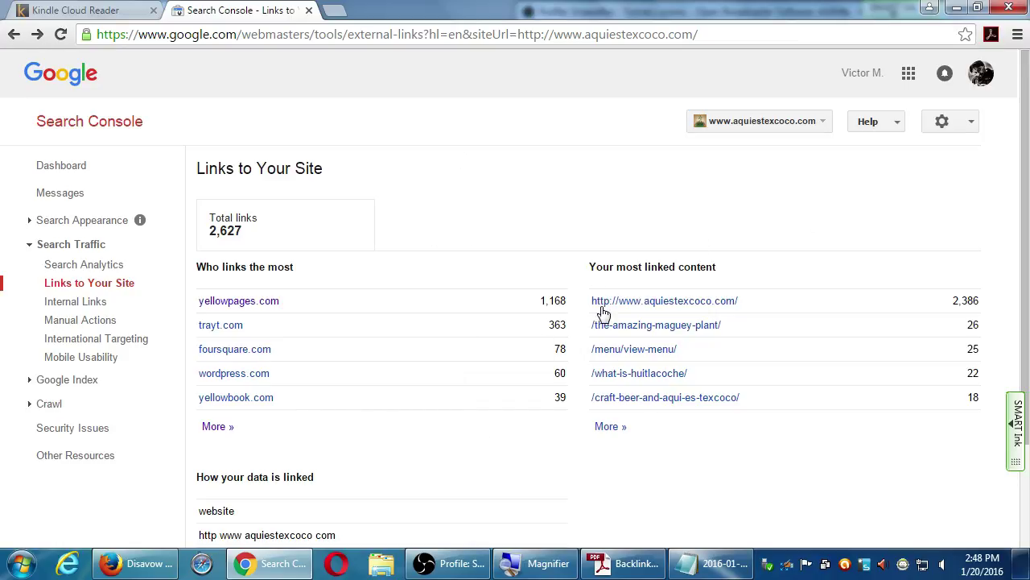
{"action": "left_click", "coordinate": [129, 288]}
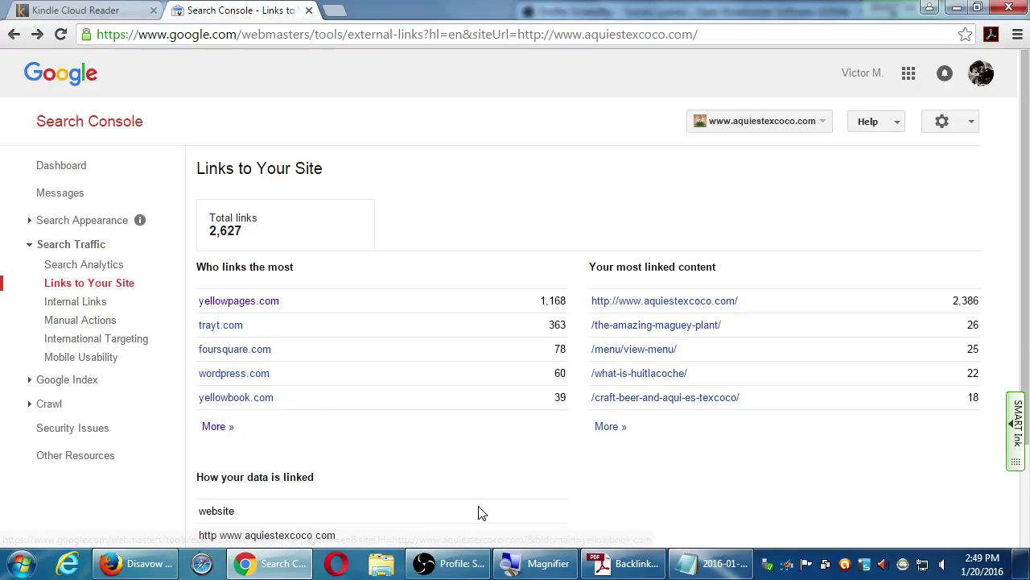
Switch to the Backlinks Strategy PDF and open the Google disavow-links-main address from its Bad Backlinks section.
{"action": "left_click", "coordinate": [624, 563]}
{"action": "scroll", "coordinate": [611, 437], "scroll_direction": "down", "scroll_amount": 15}
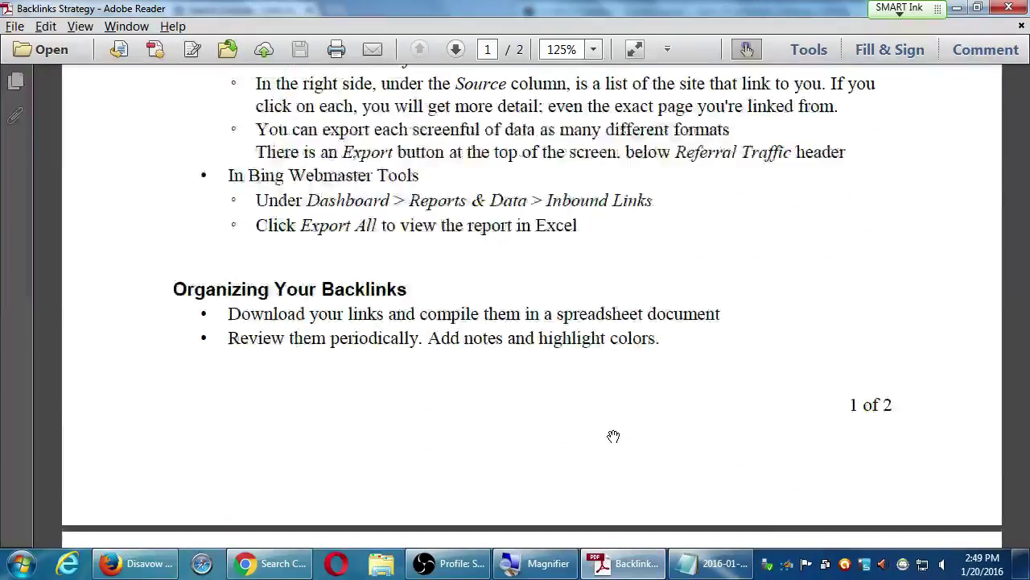
{"action": "scroll", "coordinate": [611, 437], "scroll_direction": "down", "scroll_amount": 12}
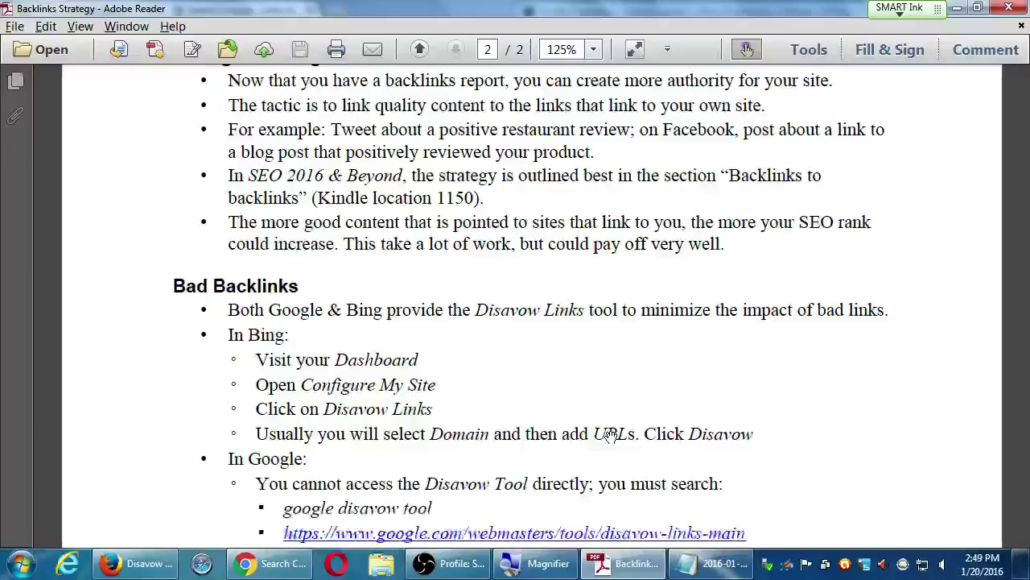
{"action": "left_click", "coordinate": [626, 418]}
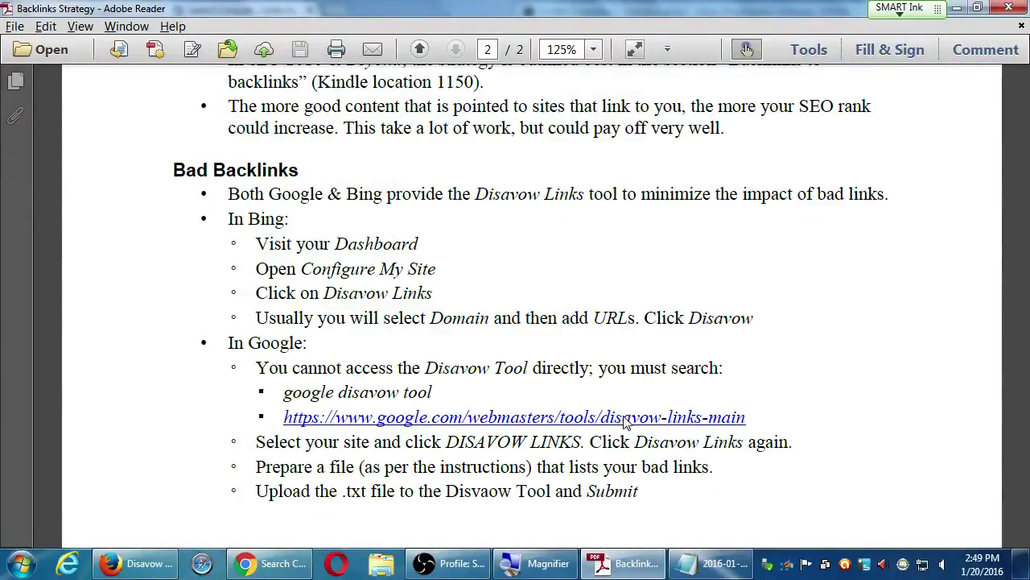
{"action": "left_click", "coordinate": [541, 341]}
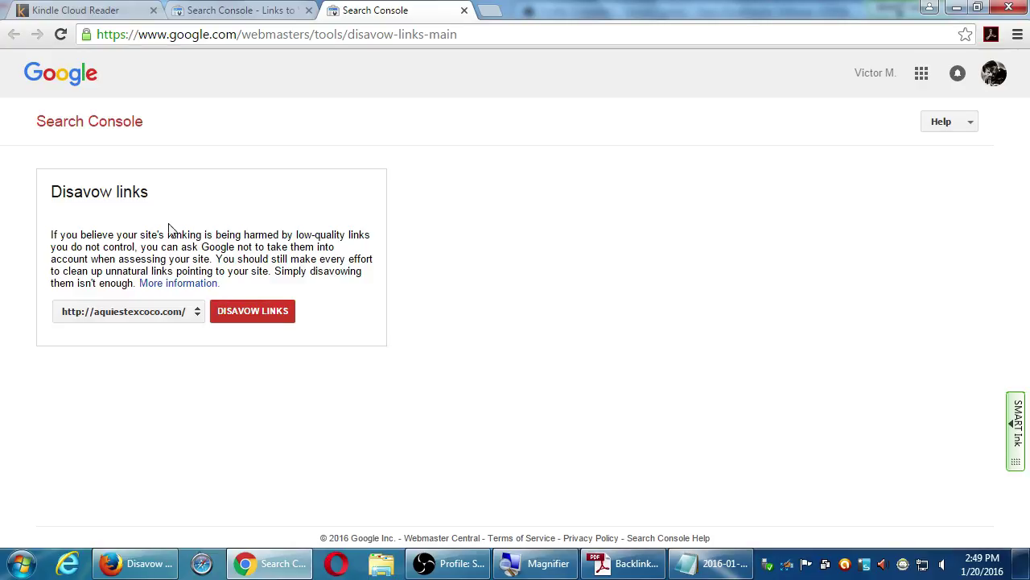
Review the Disavow links description and site selector, and open the linked More information article.
{"action": "left_click_drag", "start_coordinate": [115, 235], "coordinate": [264, 233]}
{"action": "left_click", "coordinate": [264, 233]}
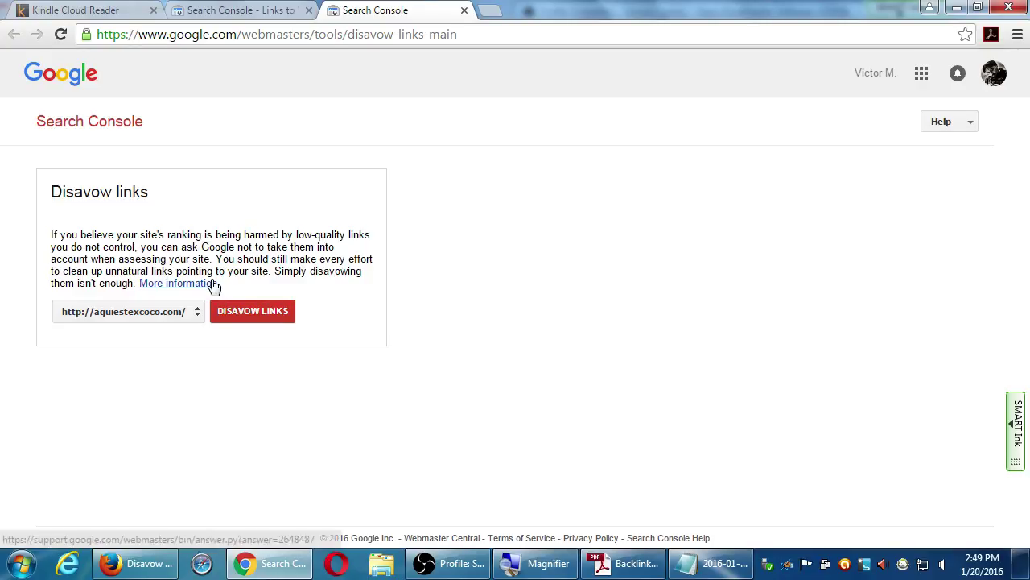
{"action": "left_click", "coordinate": [113, 314]}
{"action": "left_click", "coordinate": [113, 314]}
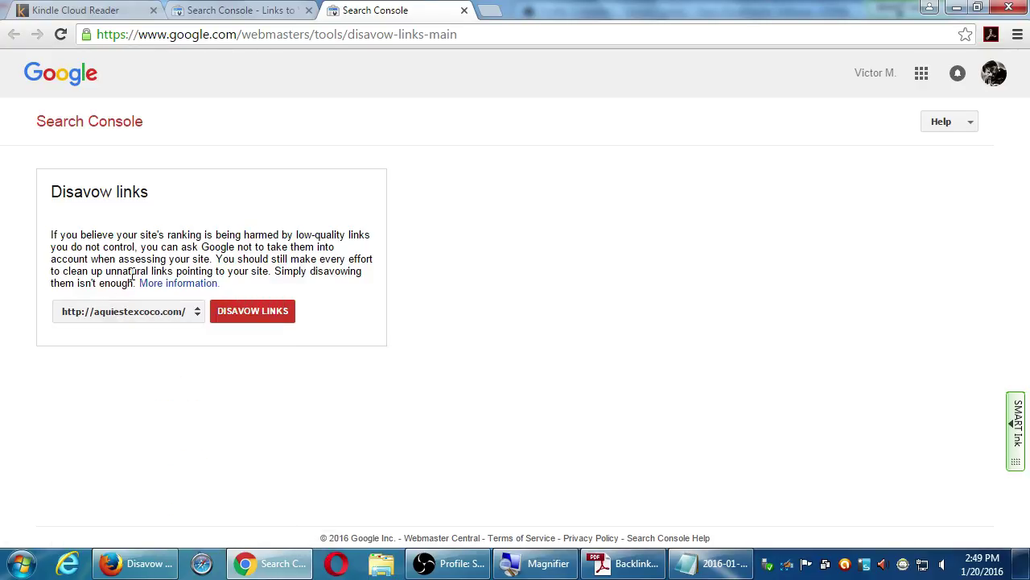
{"action": "left_click", "coordinate": [161, 285]}
Examine the Disavow backlinks article's caution notice and its sample file, including the domain:shadyseo.com entry and comment lines.
{"action": "scroll", "coordinate": [145, 327], "scroll_direction": "down", "scroll_amount": 2}
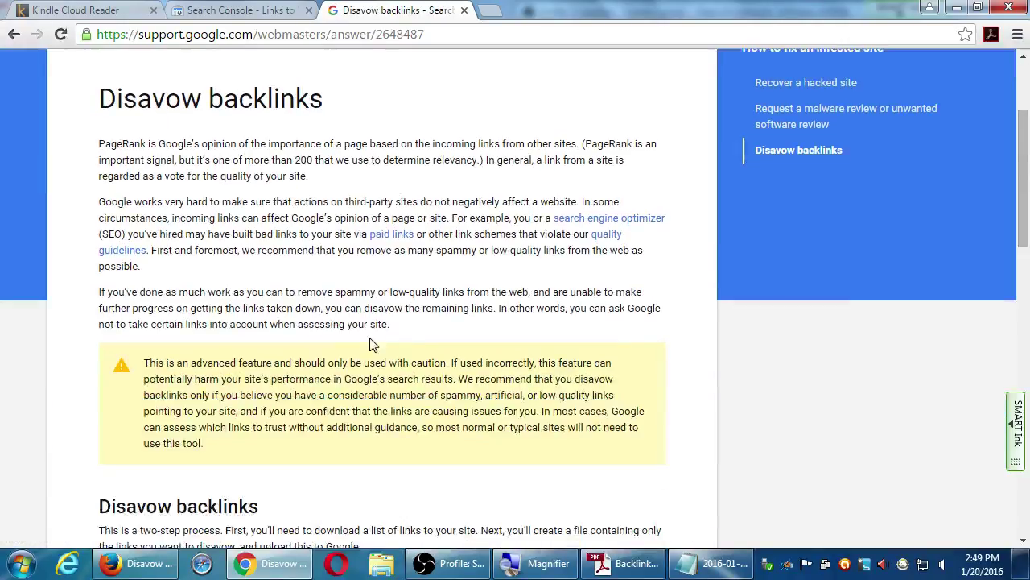
{"action": "left_click_drag", "start_coordinate": [144, 362], "coordinate": [312, 423]}
{"action": "left_click", "coordinate": [311, 422]}
{"action": "scroll", "coordinate": [318, 423], "scroll_direction": "down", "scroll_amount": 5}
{"action": "scroll", "coordinate": [326, 425], "scroll_direction": "down", "scroll_amount": 5}
{"action": "scroll", "coordinate": [329, 427], "scroll_direction": "up", "scroll_amount": 1}
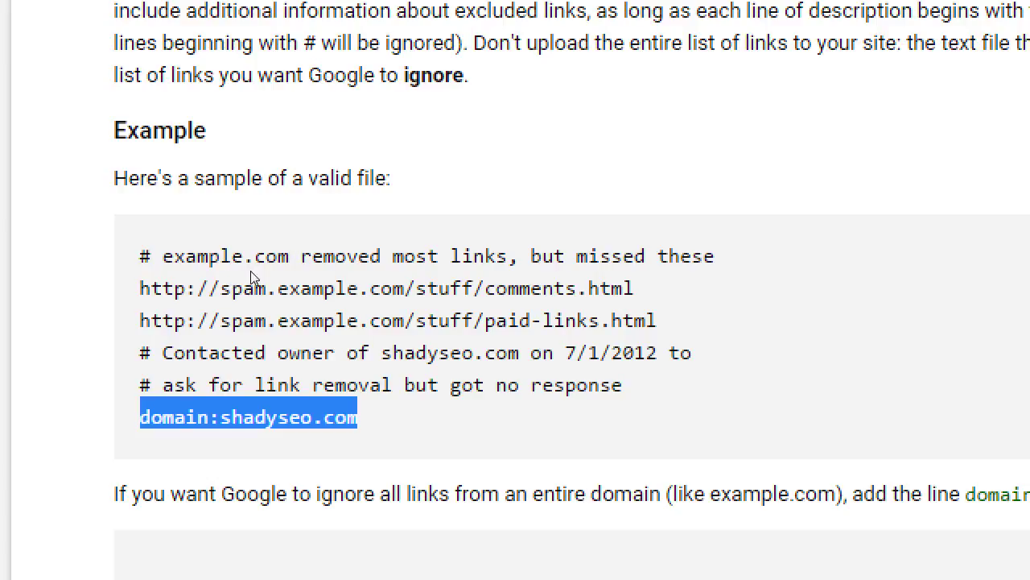
{"action": "left_click", "coordinate": [291, 290]}
{"action": "left_click_drag", "start_coordinate": [359, 418], "coordinate": [111, 250]}
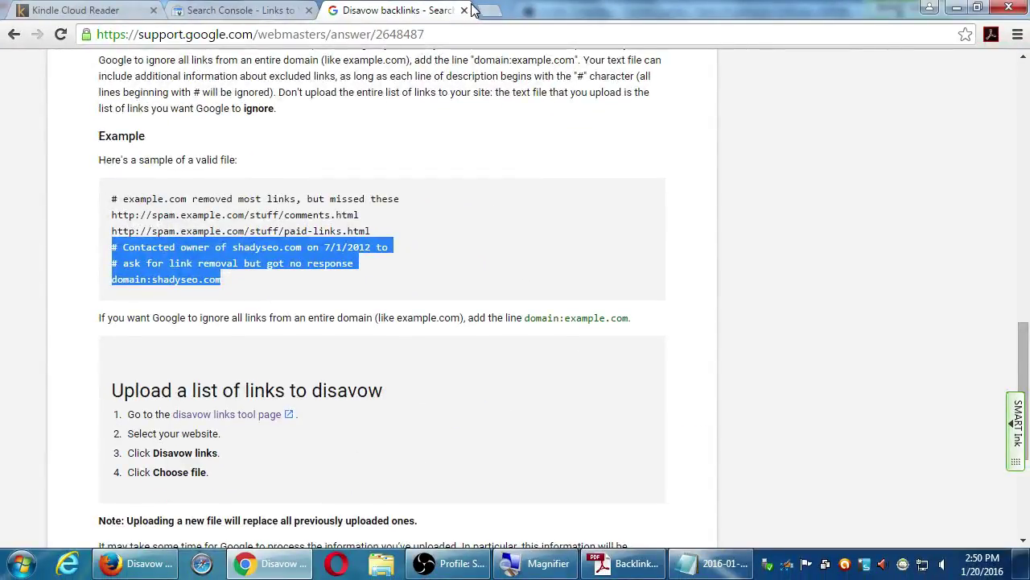
Close the Disavow backlinks article and review the Finding Your Backlinks section of the Backlinks Strategy PDF for the Google Analytics instructions.
{"action": "left_click", "coordinate": [464, 9]}
{"action": "left_click", "coordinate": [623, 563]}
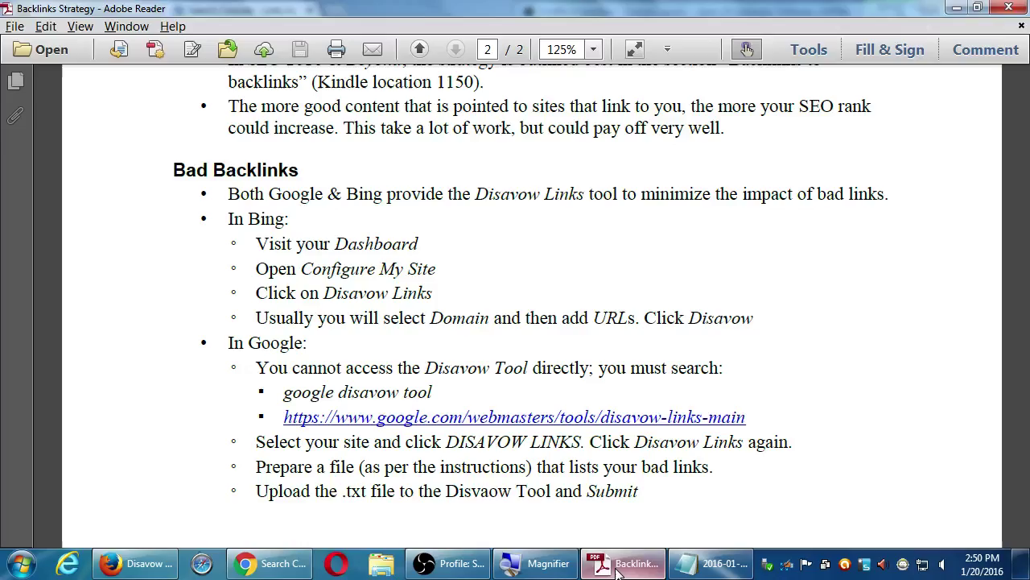
{"action": "scroll", "coordinate": [553, 417], "scroll_direction": "up", "scroll_amount": 5}
{"action": "scroll", "coordinate": [553, 418], "scroll_direction": "up", "scroll_amount": 12}
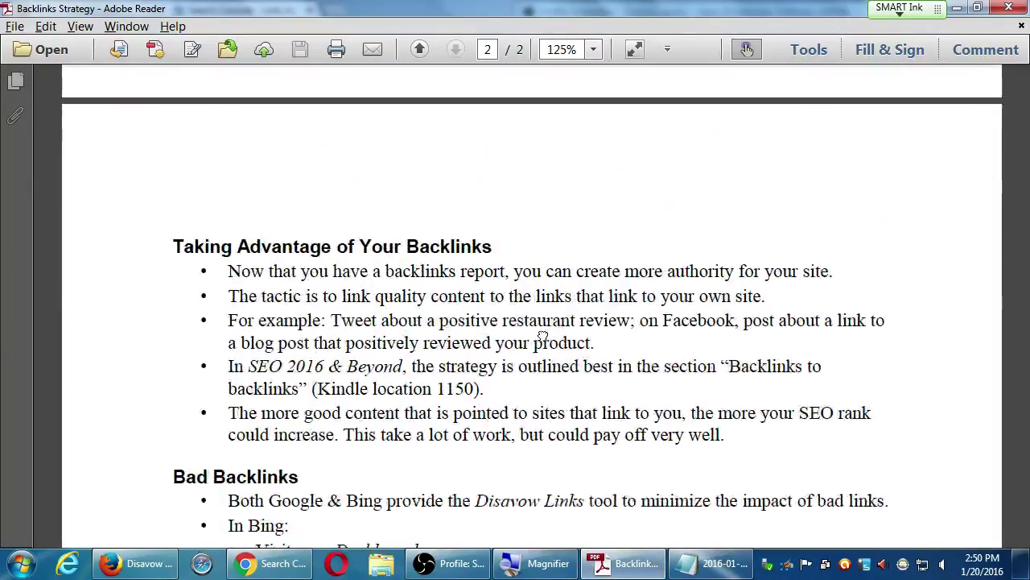
{"action": "scroll", "coordinate": [580, 349], "scroll_direction": "up", "scroll_amount": 5}
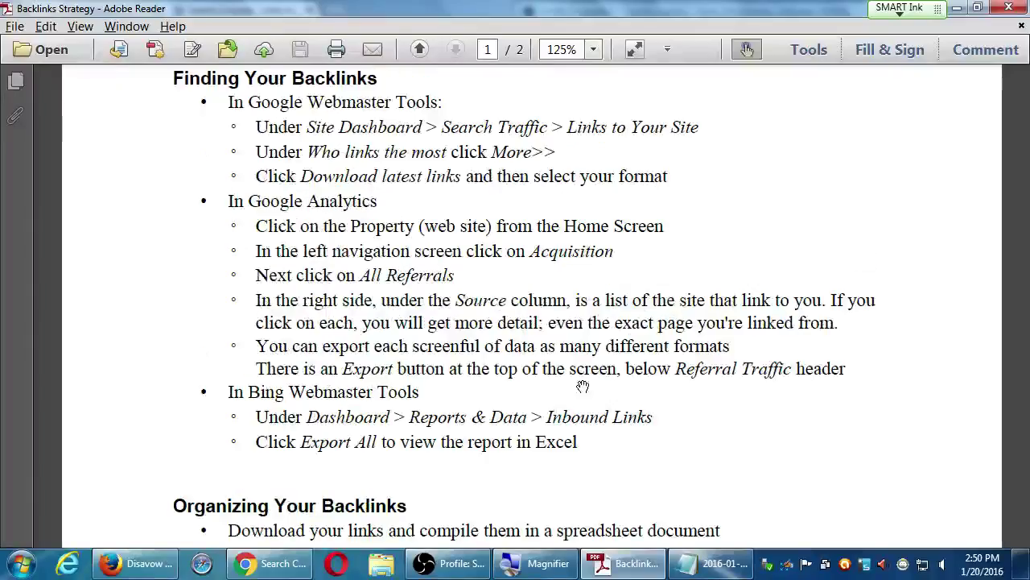
Switch to Chrome, open google.com/analytics in a new tab and sign in to Google Analytics.
{"action": "key", "text": "alt+Tab"}
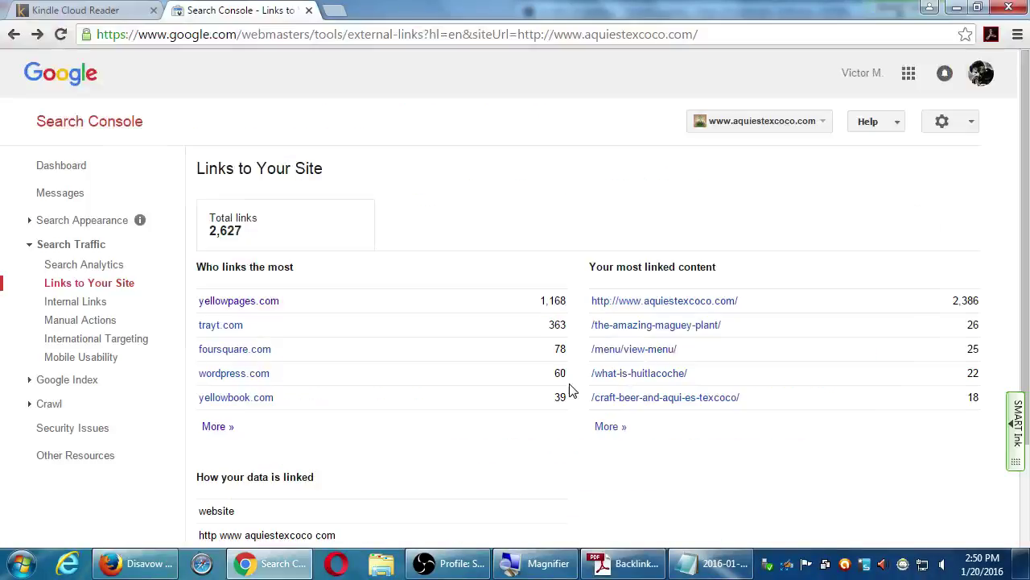
{"action": "left_click", "coordinate": [296, 33]}
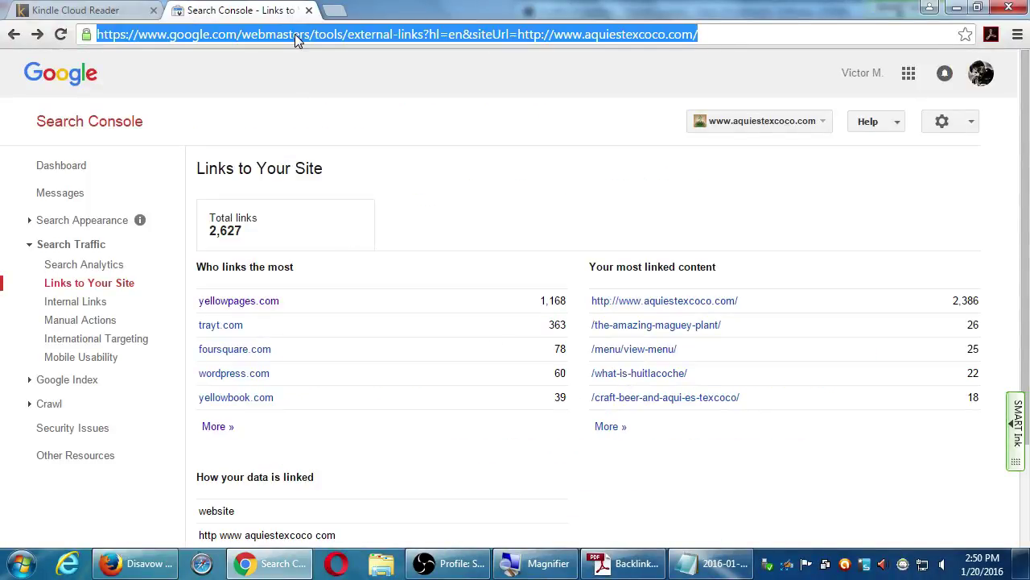
{"action": "key", "text": "ctrl+t"}
{"action": "type", "text": "googl"}
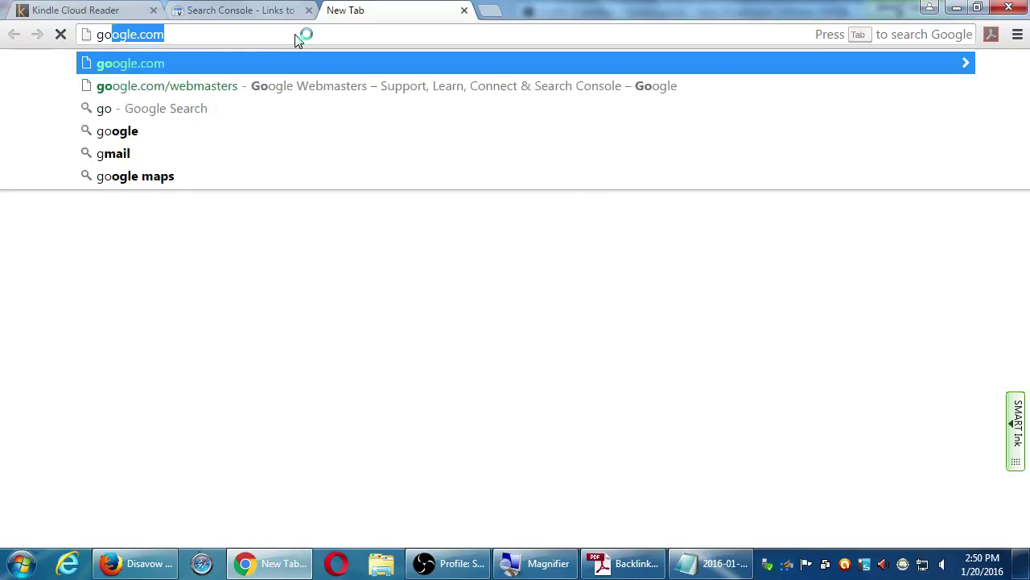
{"action": "type", "text": "e.com/analy"}
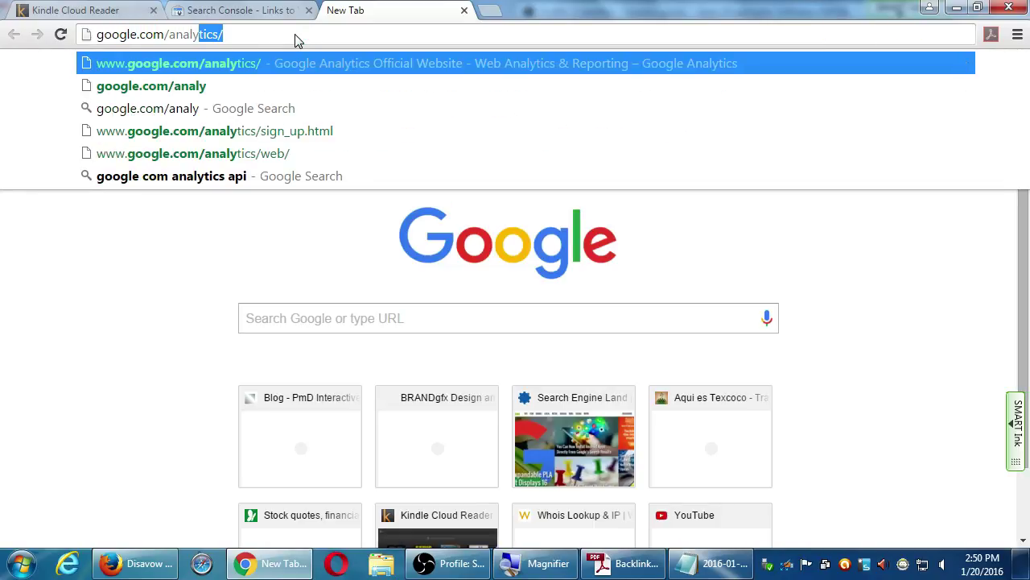
{"action": "key", "text": "Return"}
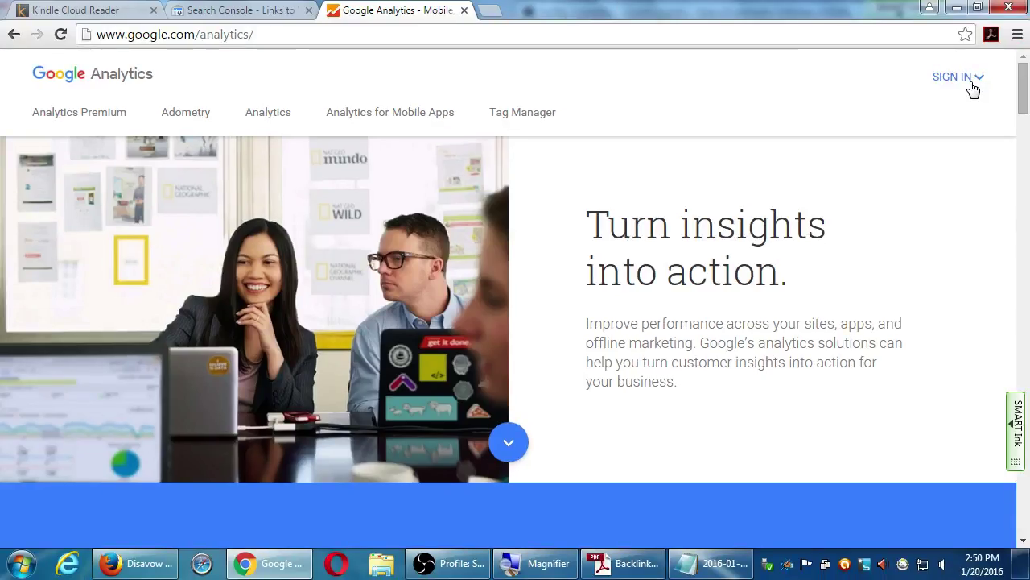
{"action": "left_click", "coordinate": [972, 84]}
{"action": "left_click", "coordinate": [848, 80]}
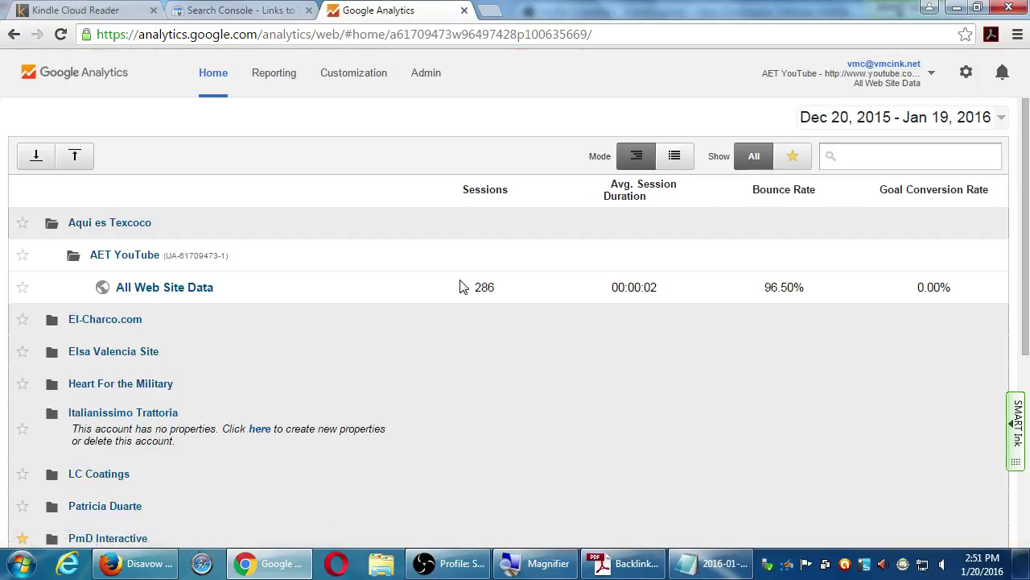
Examine the Analytics account list and the property inside the Aqui es Texcoco account, leaving that account collapsed.
{"action": "left_click", "coordinate": [219, 233]}
{"action": "scroll", "coordinate": [294, 354], "scroll_direction": "down", "scroll_amount": 3}
{"action": "scroll", "coordinate": [309, 367], "scroll_direction": "up", "scroll_amount": 2}
{"action": "scroll", "coordinate": [307, 367], "scroll_direction": "up", "scroll_amount": 2}
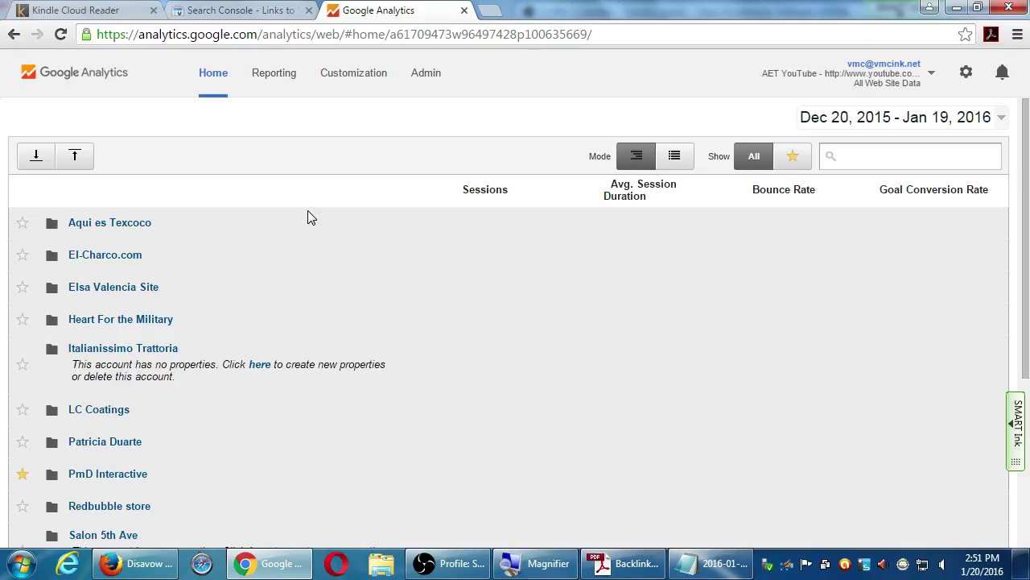
{"action": "left_click", "coordinate": [145, 225]}
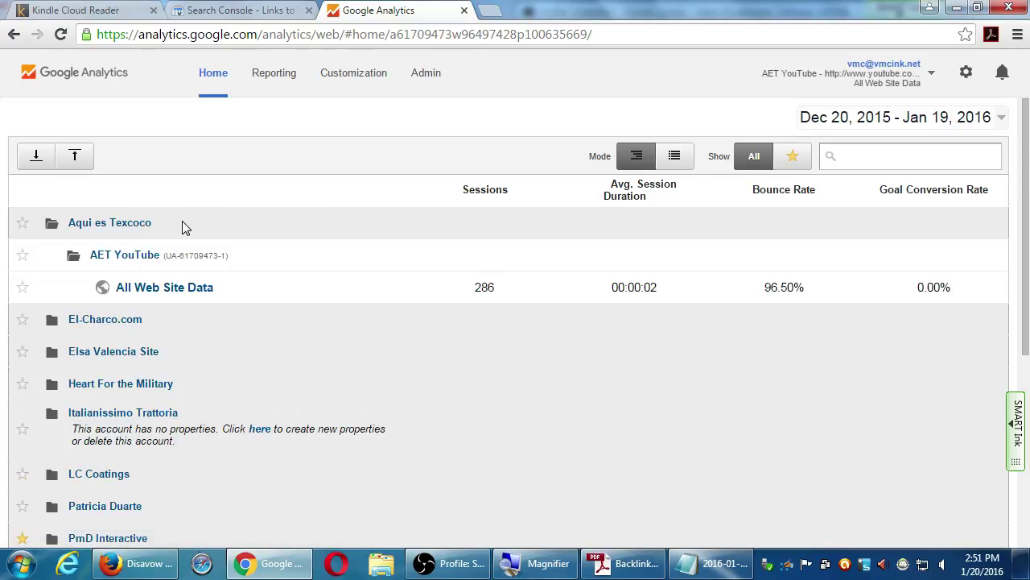
{"action": "left_click", "coordinate": [142, 229]}
{"action": "scroll", "coordinate": [161, 410], "scroll_direction": "down", "scroll_amount": 2}
{"action": "scroll", "coordinate": [165, 420], "scroll_direction": "up", "scroll_amount": 2}
{"action": "scroll", "coordinate": [169, 420], "scroll_direction": "down", "scroll_amount": 1}
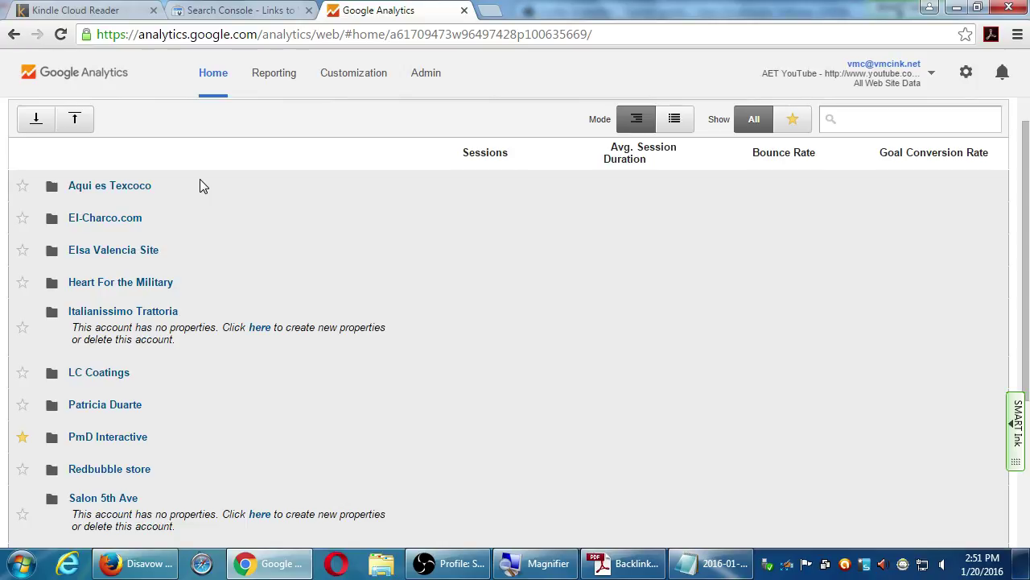
Expand the PmD Interactive and Aqui es Texcoco accounts to compare the properties they contain.
{"action": "left_click", "coordinate": [141, 442]}
{"action": "scroll", "coordinate": [142, 444], "scroll_direction": "down", "scroll_amount": 3}
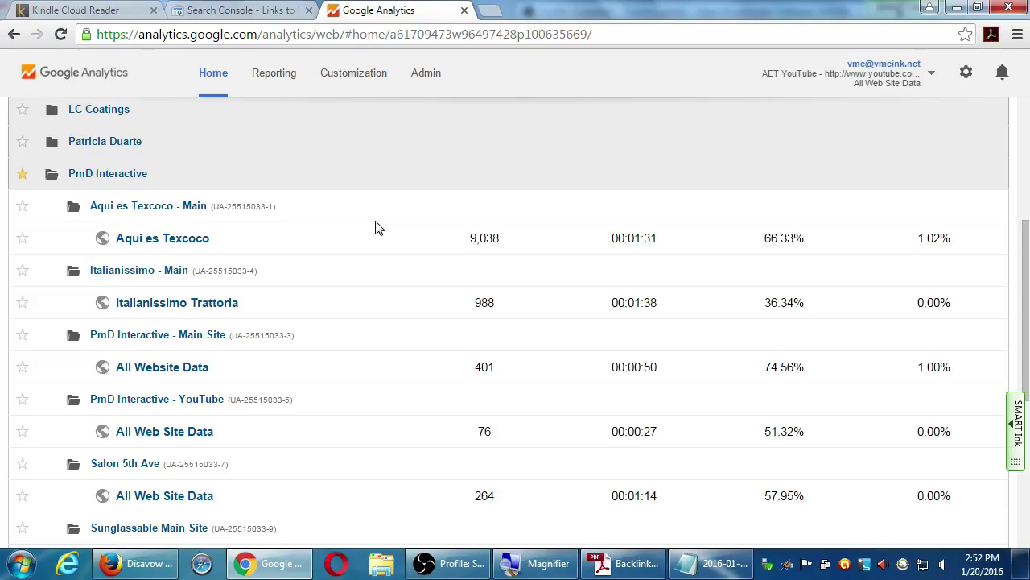
{"action": "scroll", "coordinate": [375, 227], "scroll_direction": "up", "scroll_amount": 5}
{"action": "left_click", "coordinate": [137, 187]}
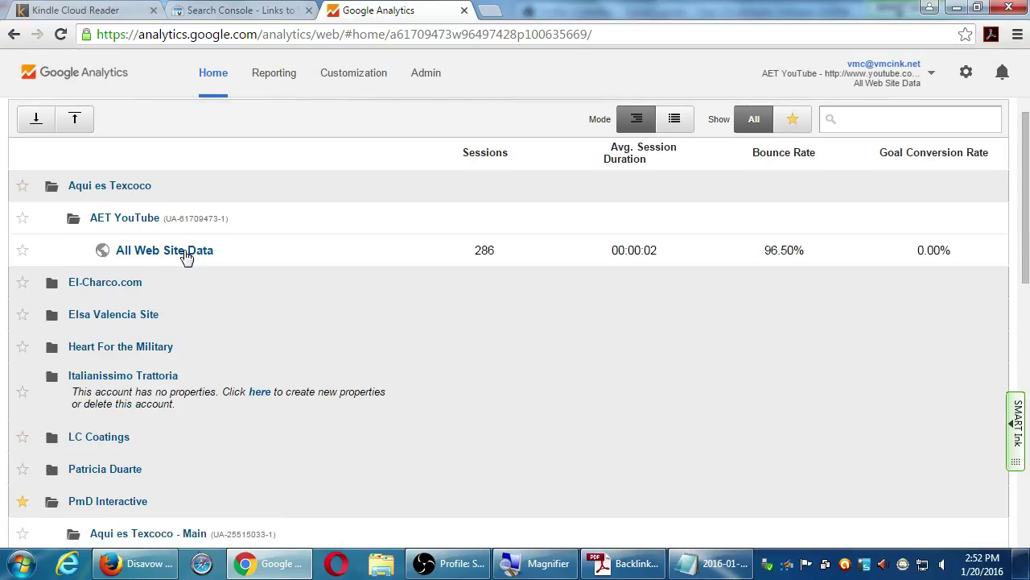
{"action": "scroll", "coordinate": [251, 345], "scroll_direction": "down", "scroll_amount": 2}
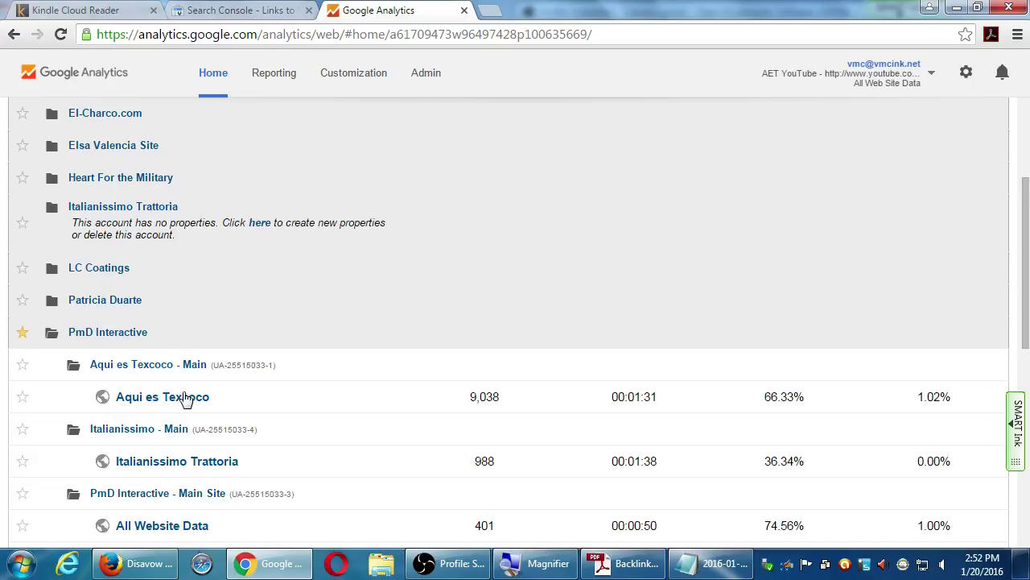
Open the Aqui es Texcoco view under the Aqui es Texcoco - Main property of the PmD Interactive account.
{"action": "left_click", "coordinate": [222, 366]}
{"action": "left_click", "coordinate": [225, 370]}
{"action": "scroll", "coordinate": [225, 370], "scroll_direction": "up", "scroll_amount": 2}
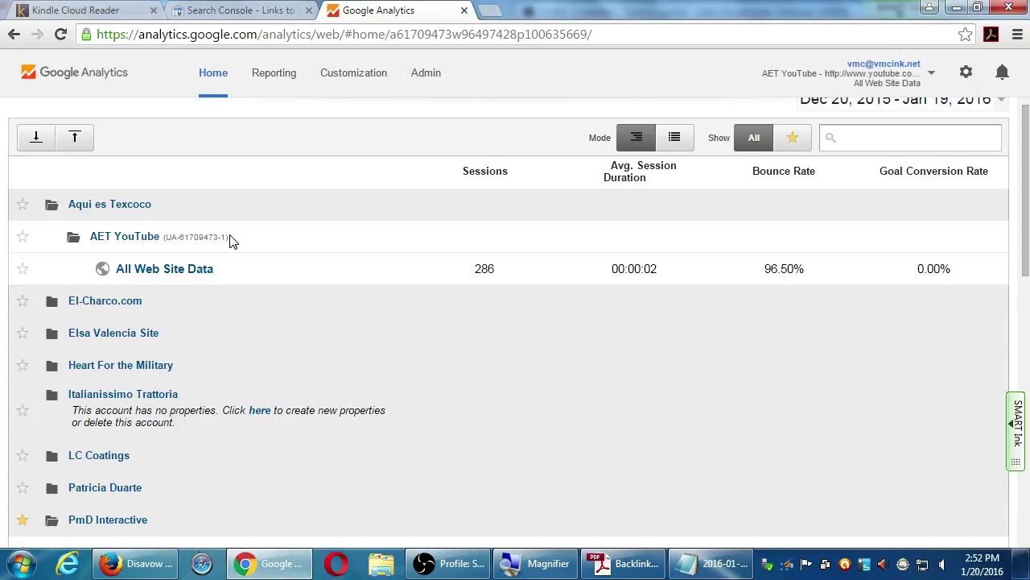
{"action": "scroll", "coordinate": [234, 259], "scroll_direction": "down", "scroll_amount": 3}
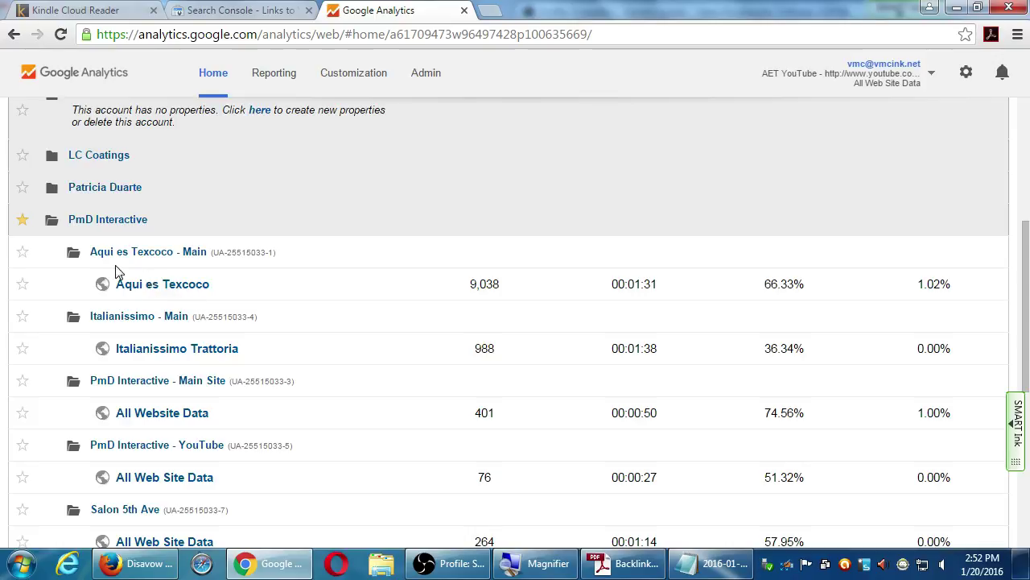
{"action": "left_click", "coordinate": [163, 287]}
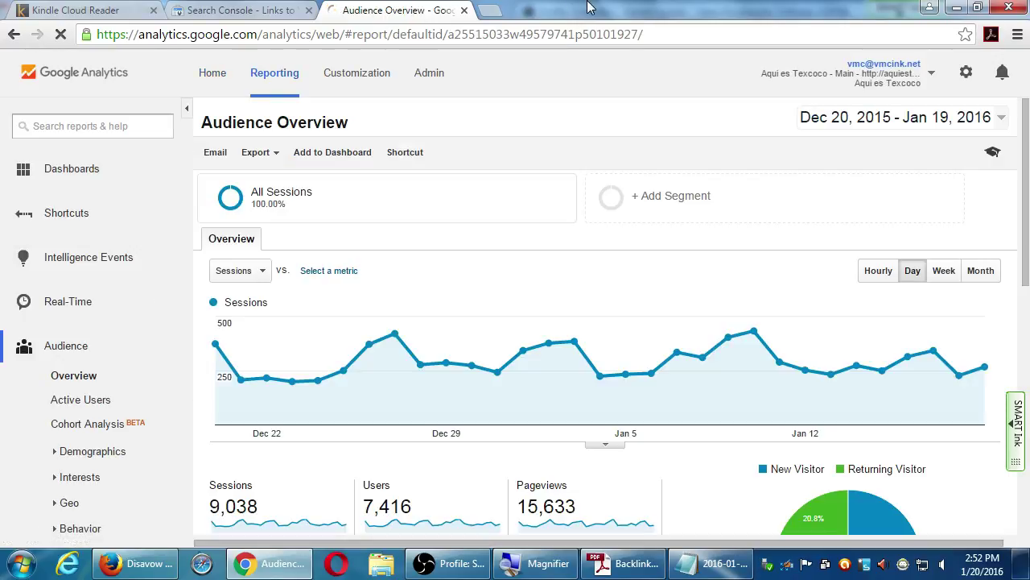
Review the Audience Overview chart and summary metrics, and look into the Audience and Acquisition report groups.
{"action": "scroll", "coordinate": [644, 278], "scroll_direction": "down", "scroll_amount": 3}
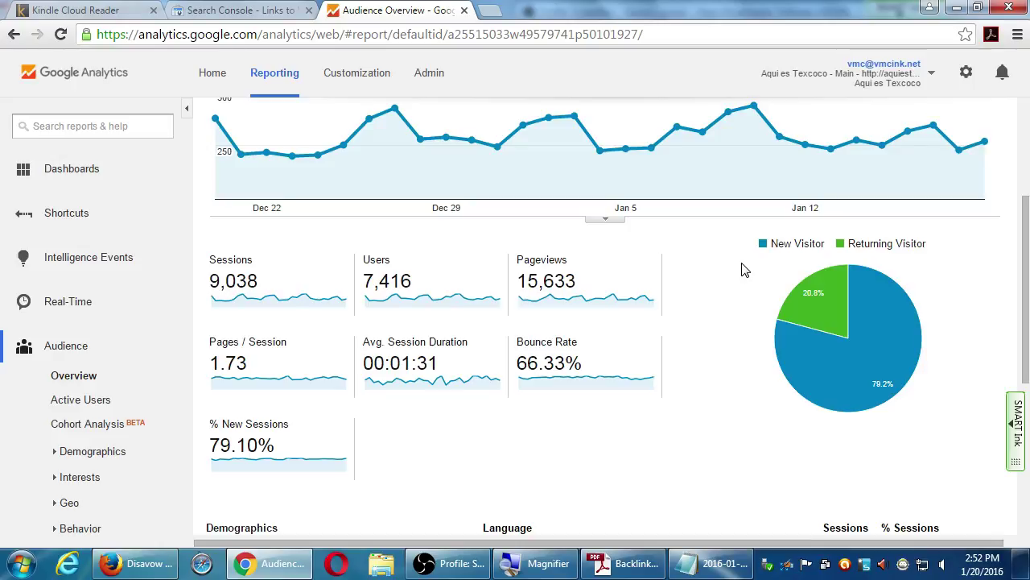
{"action": "scroll", "coordinate": [724, 272], "scroll_direction": "up", "scroll_amount": 3}
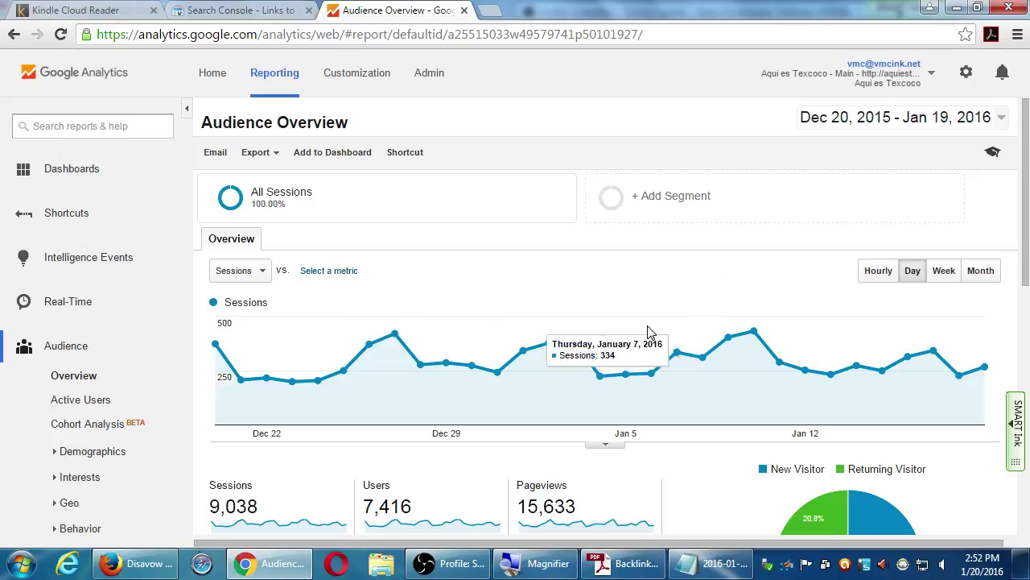
{"action": "left_click", "coordinate": [78, 351]}
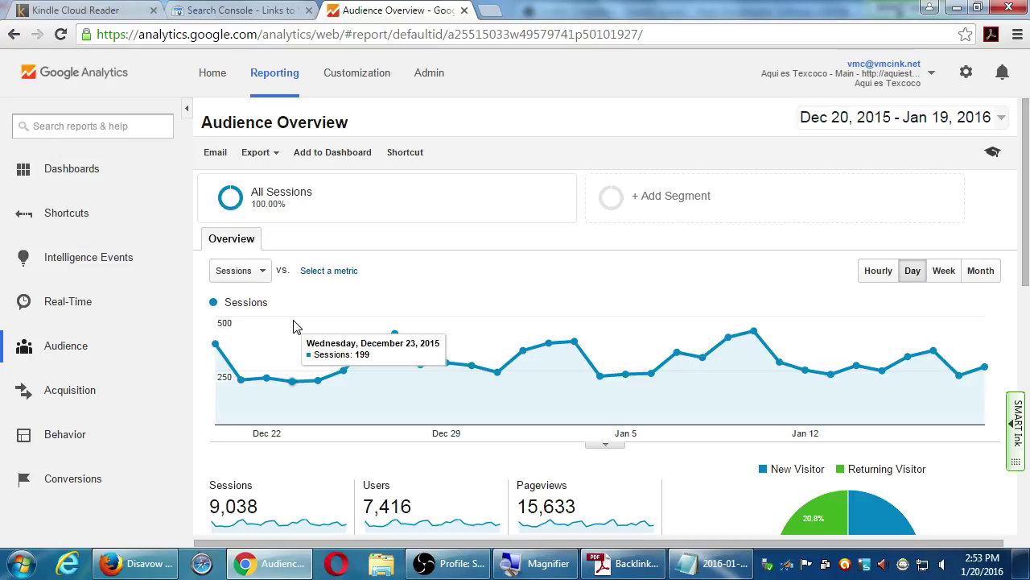
{"action": "left_click", "coordinate": [85, 346]}
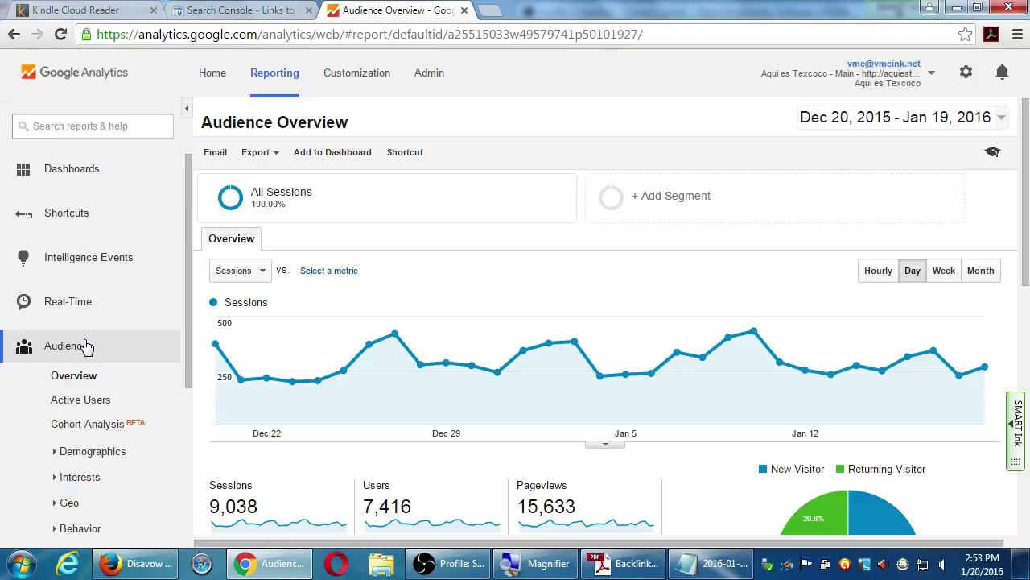
{"action": "left_click", "coordinate": [87, 348]}
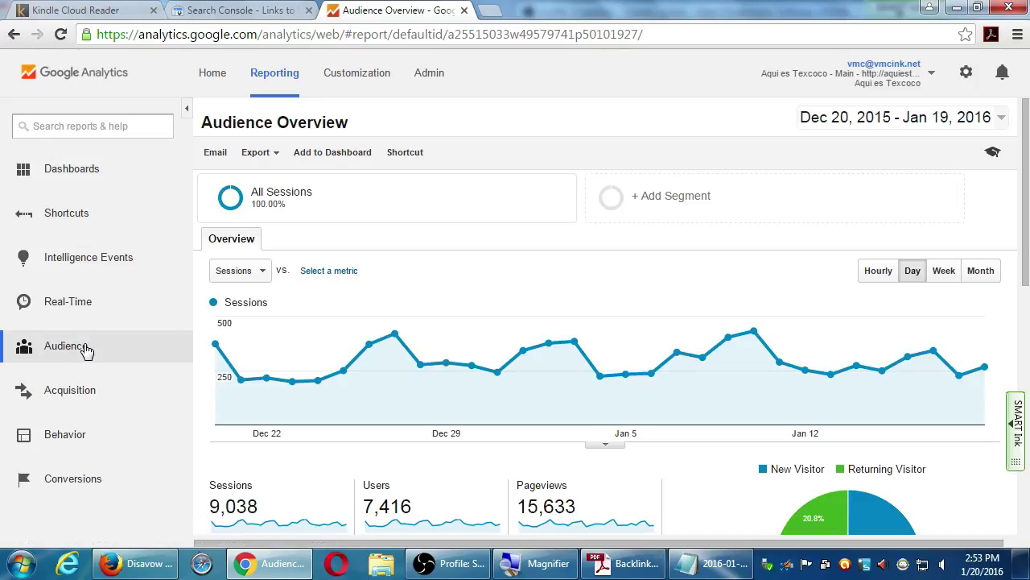
{"action": "left_click", "coordinate": [95, 393]}
{"action": "left_click", "coordinate": [96, 391]}
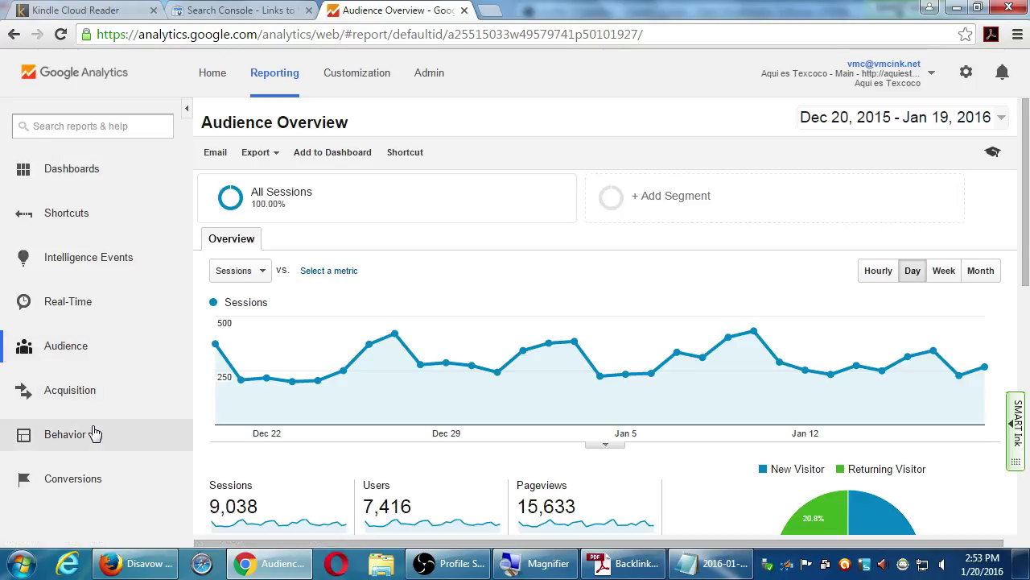
View the Real-Time Overview report for the site and collapse the Real-Time report group.
{"action": "left_click", "coordinate": [81, 299]}
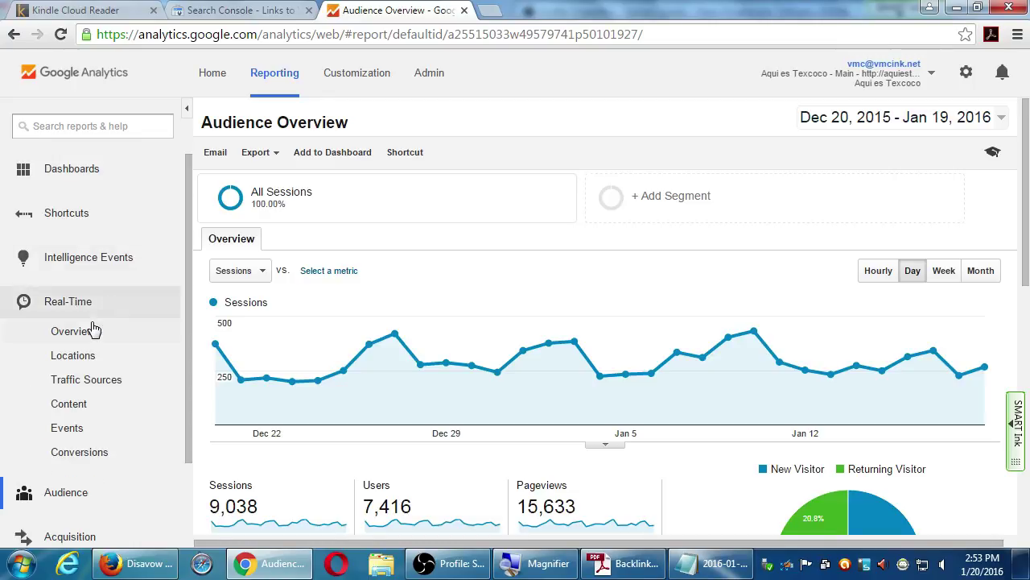
{"action": "left_click", "coordinate": [91, 325]}
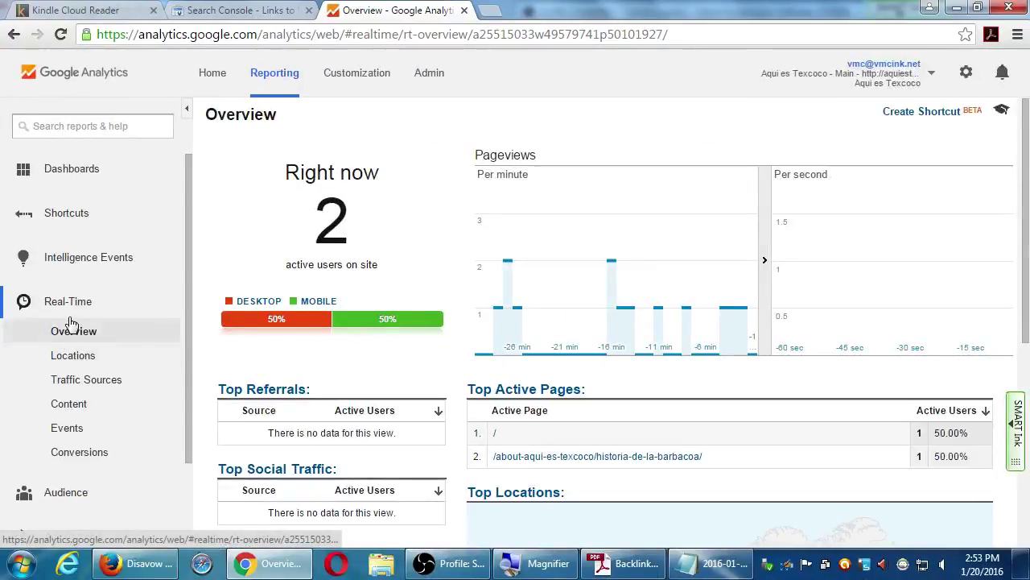
{"action": "left_click", "coordinate": [144, 332]}
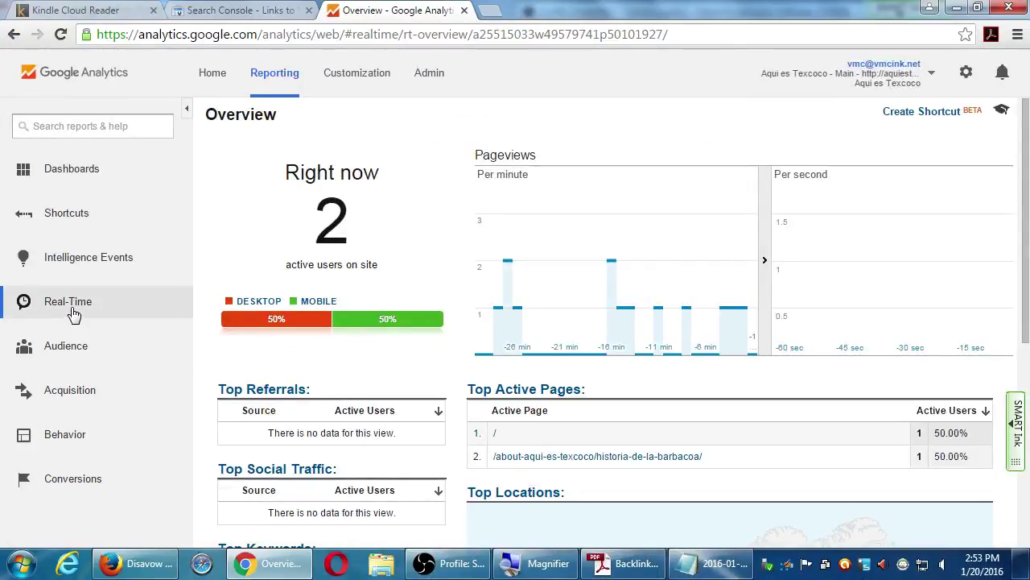
Return to the Audience Overview report and apply the Last 30 days date range.
{"action": "left_click", "coordinate": [88, 352]}
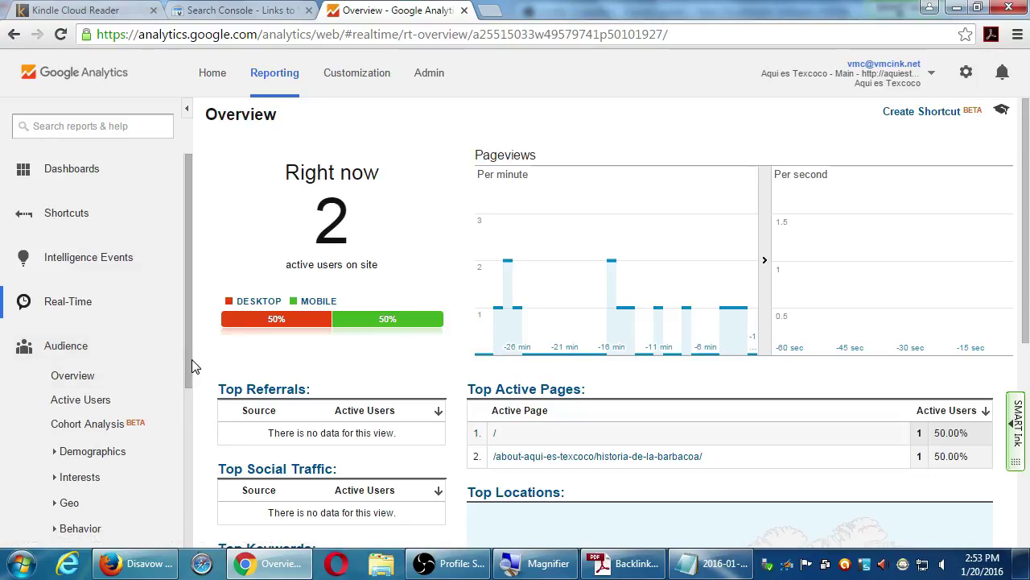
{"action": "left_click", "coordinate": [132, 372]}
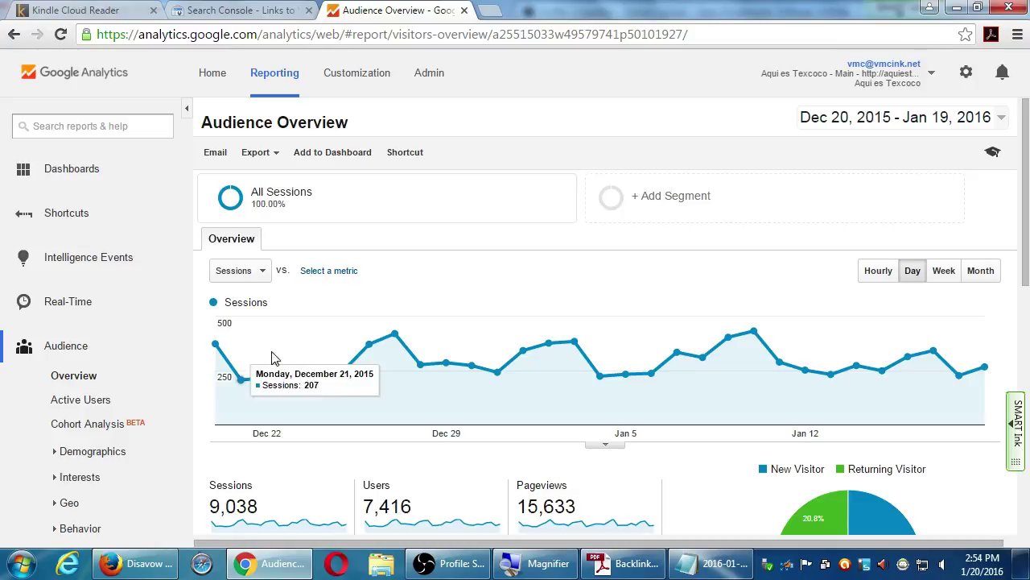
{"action": "left_click", "coordinate": [881, 122]}
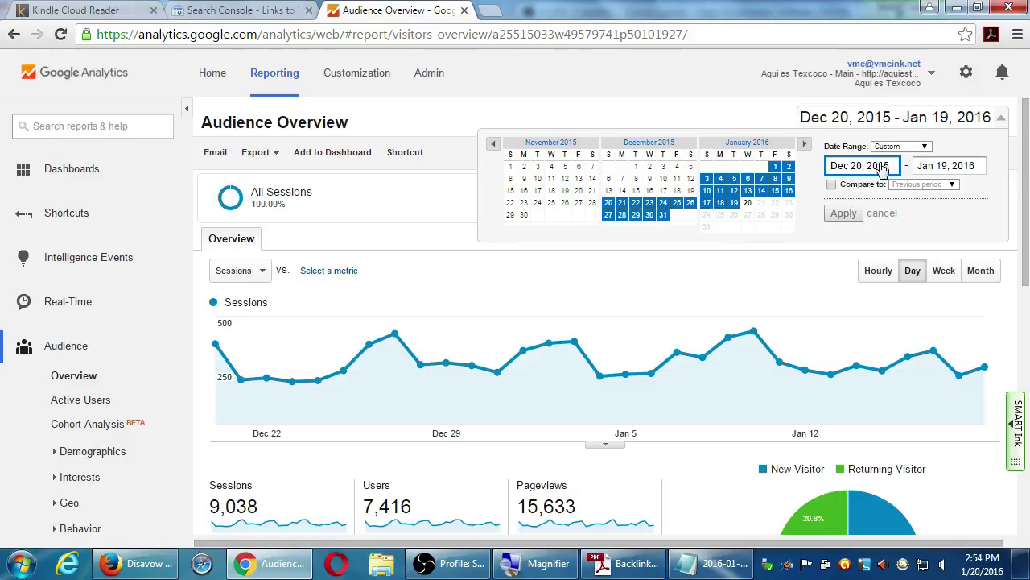
{"action": "left_click", "coordinate": [912, 152]}
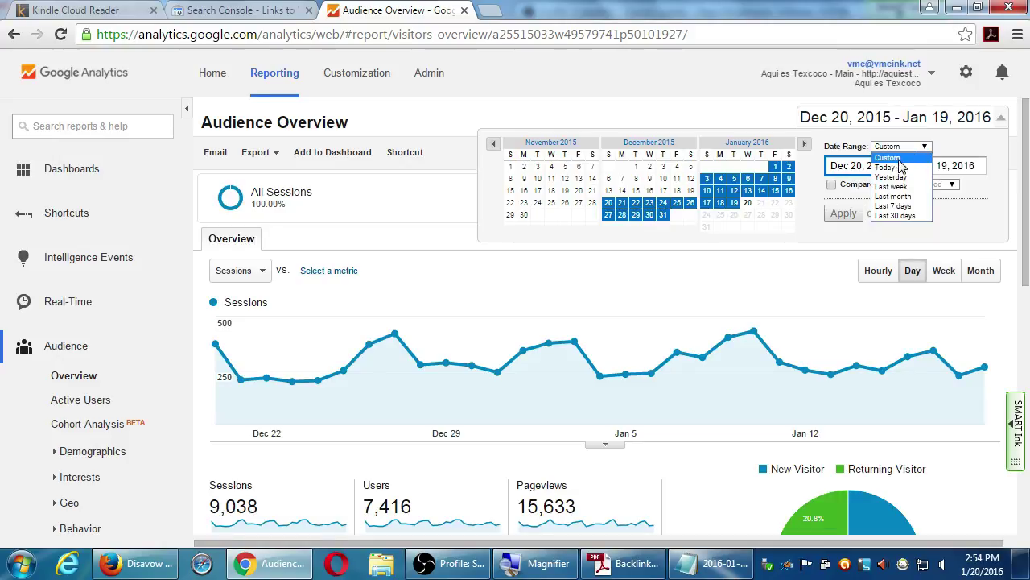
{"action": "left_click", "coordinate": [899, 217]}
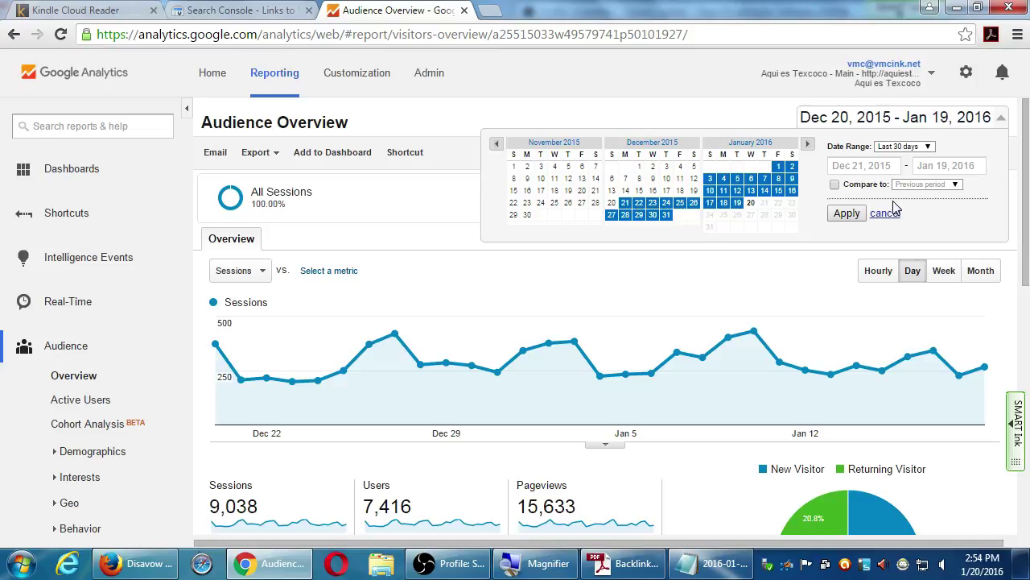
{"action": "left_click", "coordinate": [845, 212]}
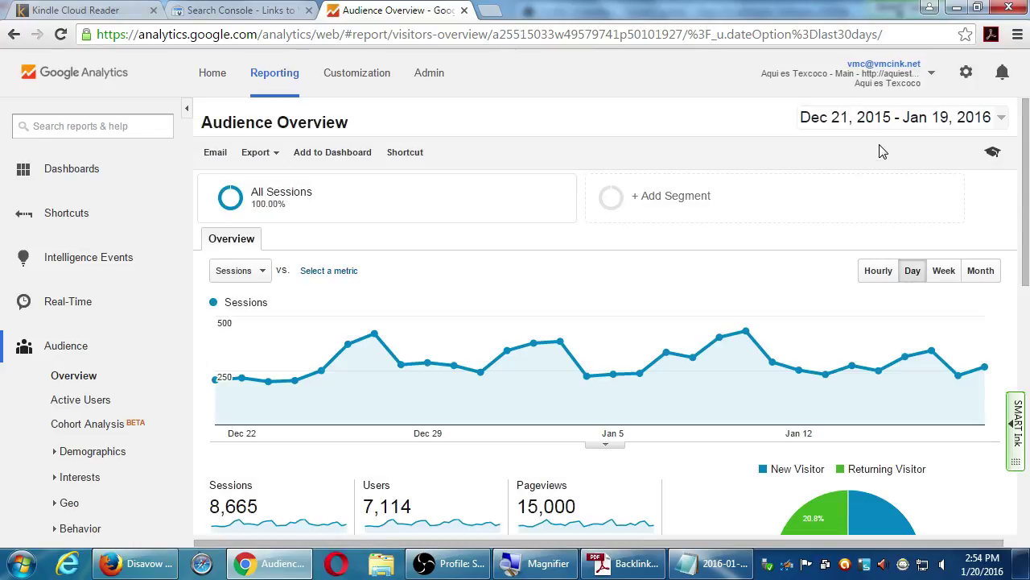
Set the Audience Overview date range to start on Nov 21, 2015 and apply it.
{"action": "left_click", "coordinate": [895, 117]}
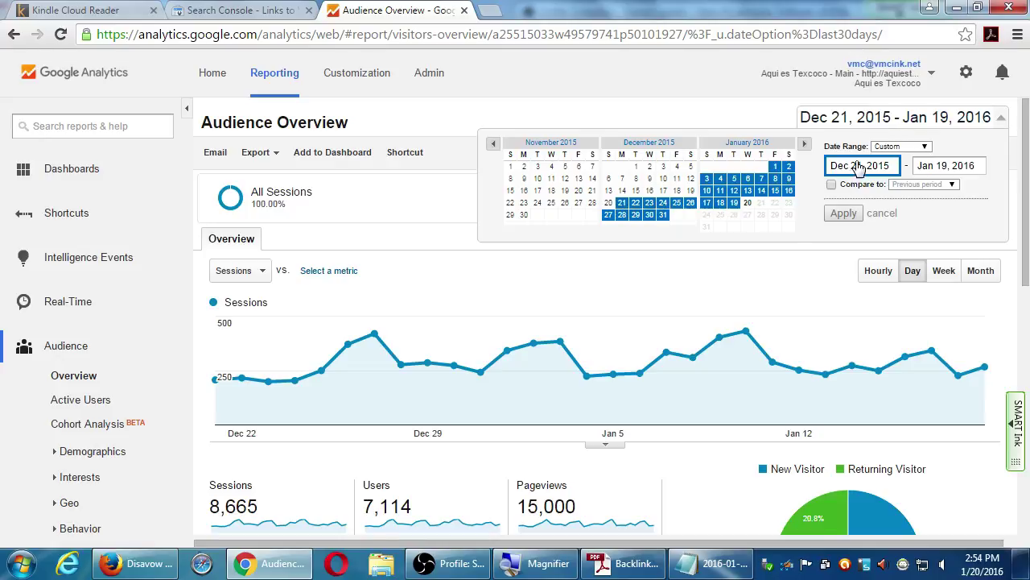
{"action": "key", "text": "shift+Left"}
{"action": "key", "text": "shift+Left"}
{"action": "key", "text": "shift+Left"}
{"action": "type", "text": "Nov"}
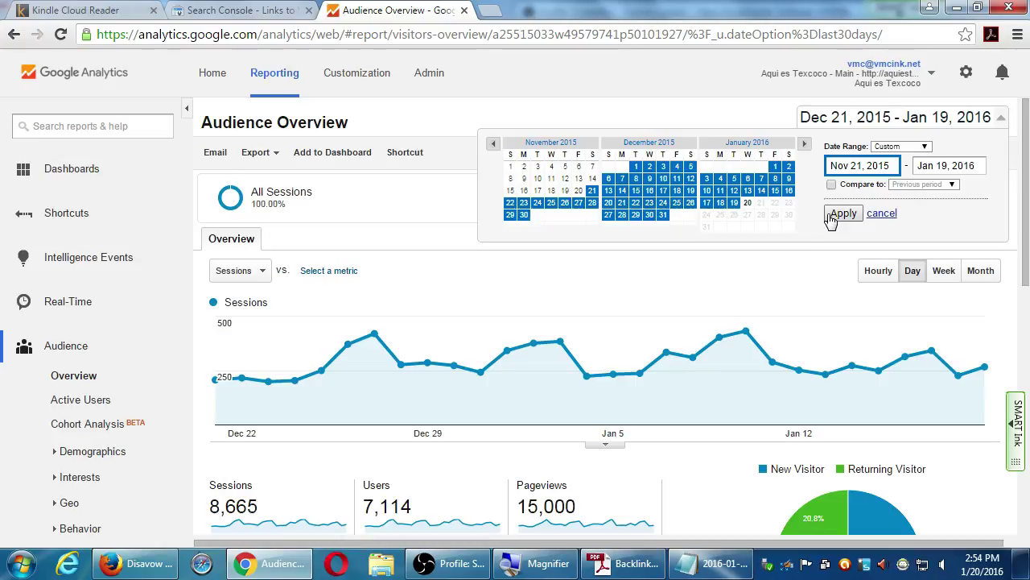
{"action": "left_click", "coordinate": [842, 215]}
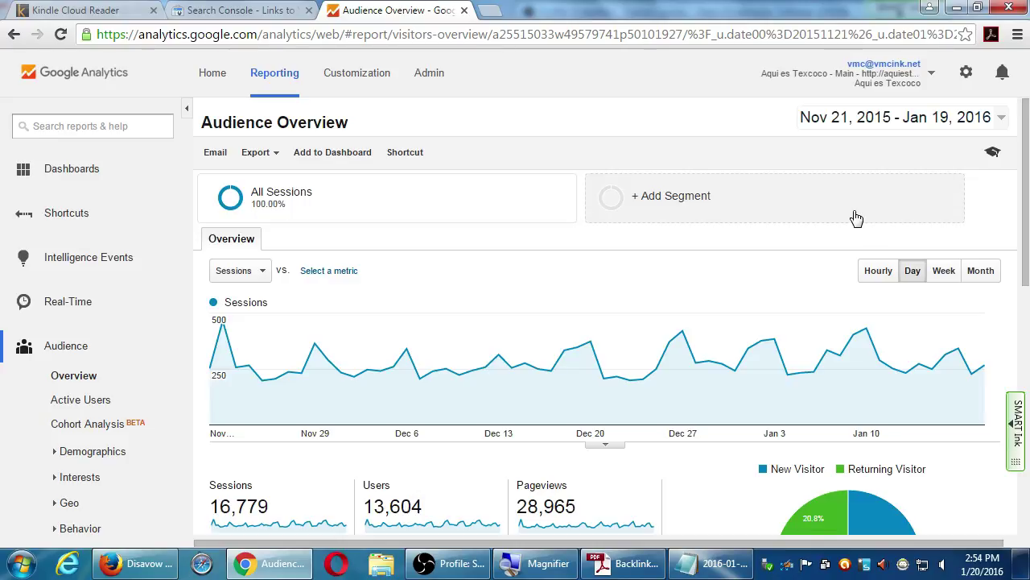
Switch the Audience Overview date range back to the Last 30 days preset and apply it.
{"action": "left_click", "coordinate": [1001, 117]}
{"action": "left_click", "coordinate": [920, 150]}
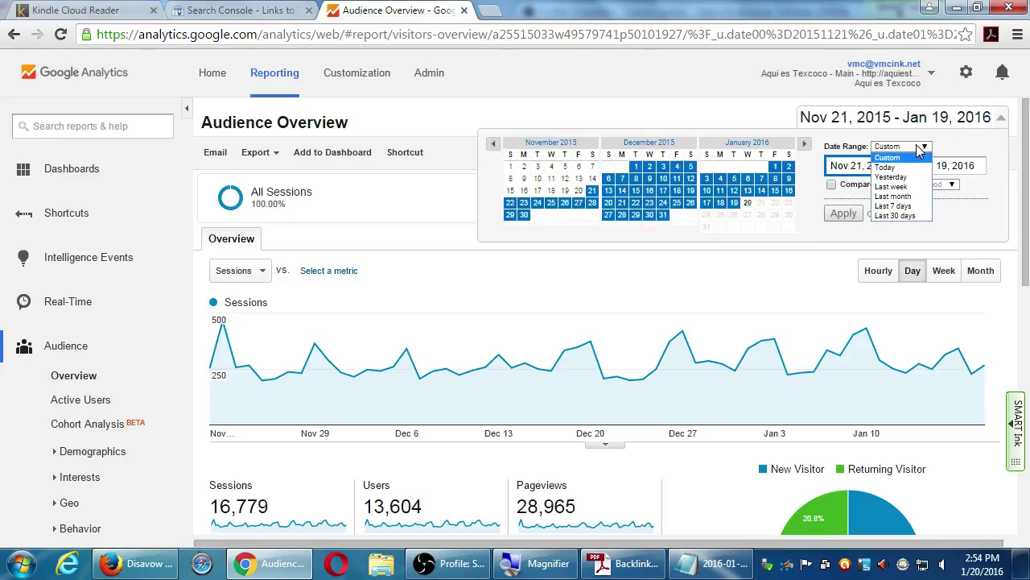
{"action": "left_click", "coordinate": [908, 214]}
{"action": "left_click", "coordinate": [846, 213]}
Examine the Audience Overview summary metrics, including the definitions of Sessions, Users, Pageviews and Avg. Session Duration.
{"action": "scroll", "coordinate": [594, 368], "scroll_direction": "down", "scroll_amount": 2}
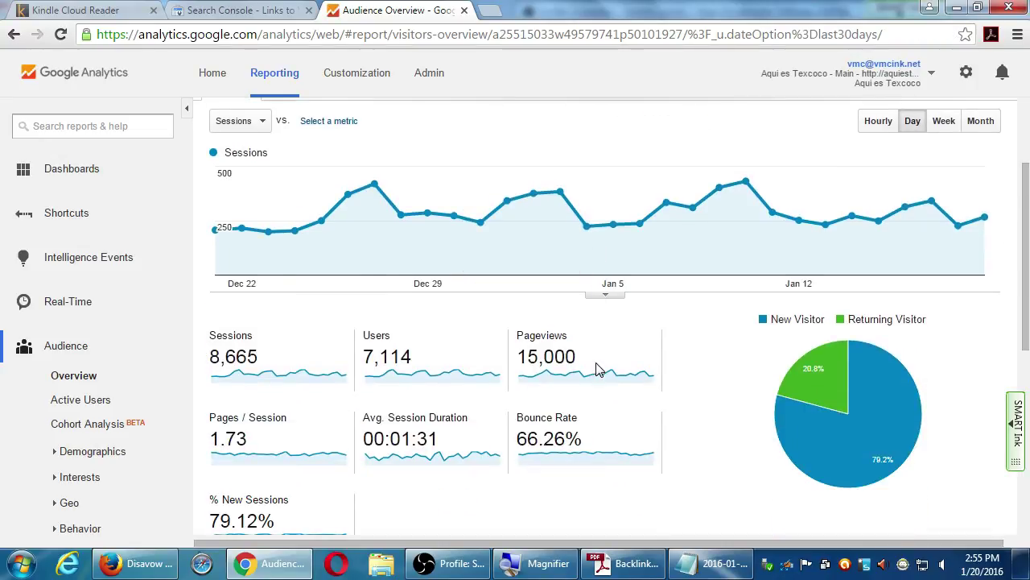
{"action": "scroll", "coordinate": [688, 392], "scroll_direction": "down", "scroll_amount": 2}
{"action": "scroll", "coordinate": [686, 393], "scroll_direction": "up", "scroll_amount": 1}
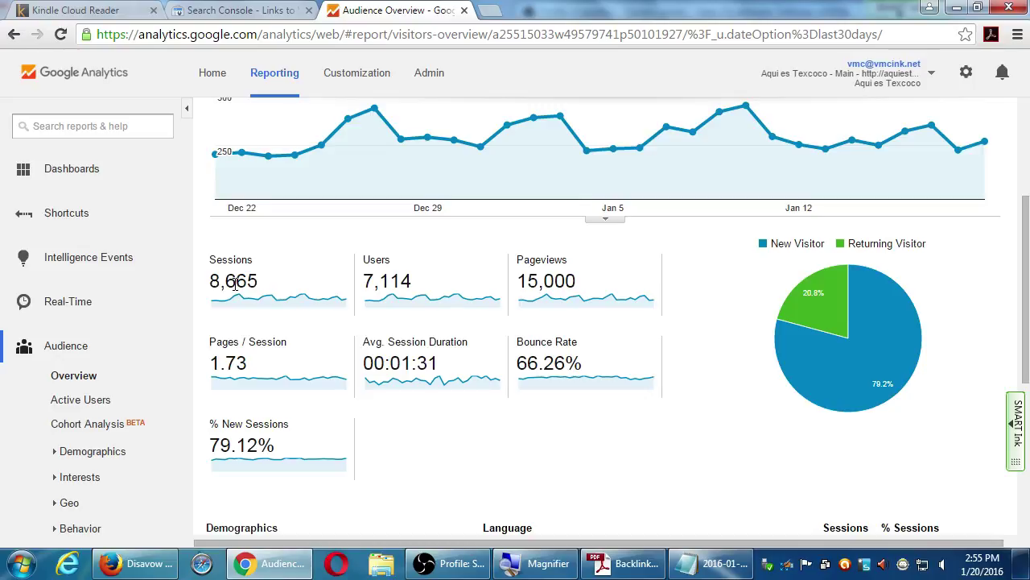
{"action": "mouse_move", "coordinate": [231, 266]}
{"action": "mouse_move", "coordinate": [410, 270]}
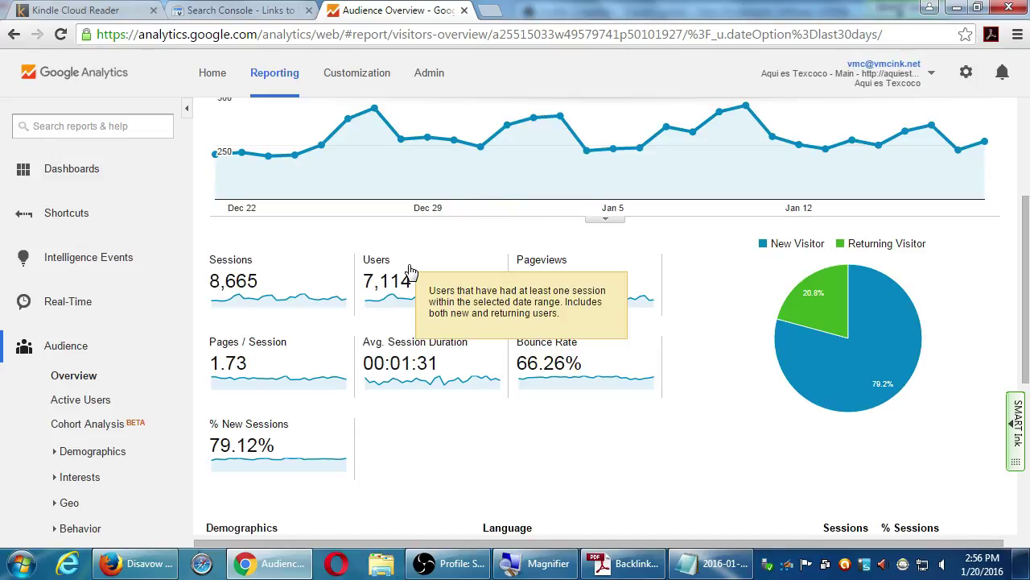
{"action": "mouse_move", "coordinate": [640, 262]}
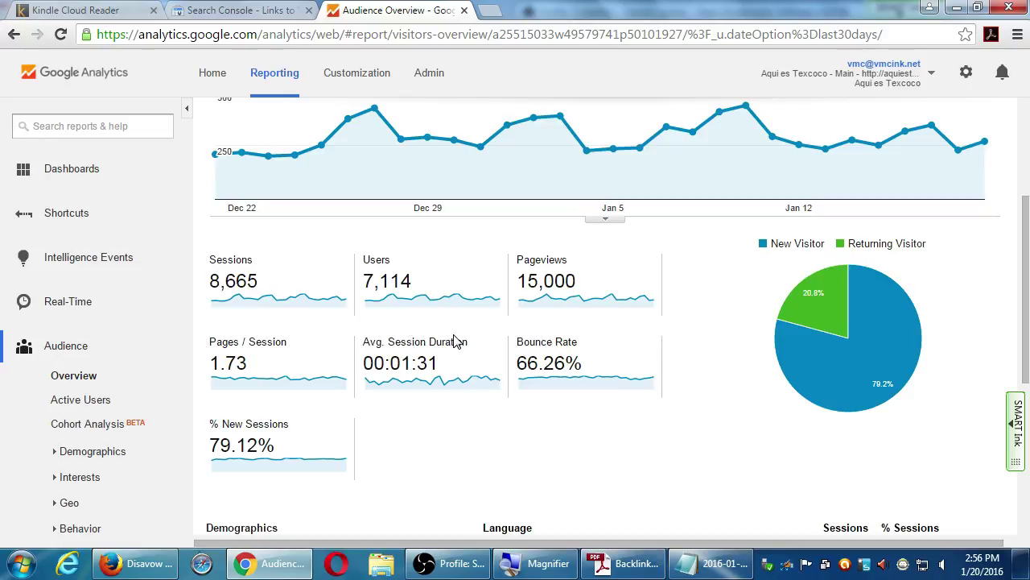
{"action": "mouse_move", "coordinate": [456, 342]}
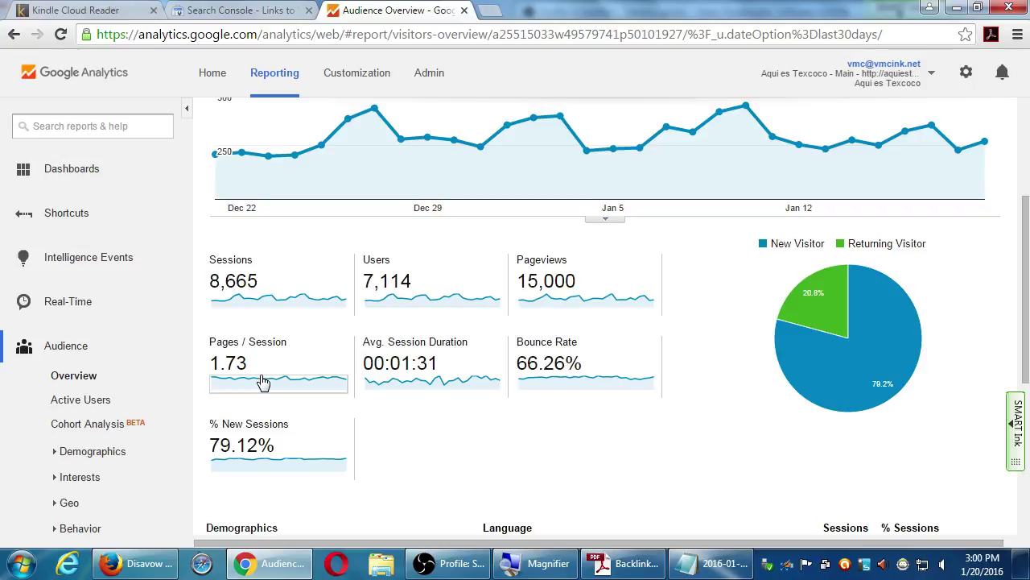
Review the Demographics breakdowns of sessions by language, country and city below the summary metrics.
{"action": "scroll", "coordinate": [231, 379], "scroll_direction": "down", "scroll_amount": 2}
{"action": "scroll", "coordinate": [166, 361], "scroll_direction": "down", "scroll_amount": 3}
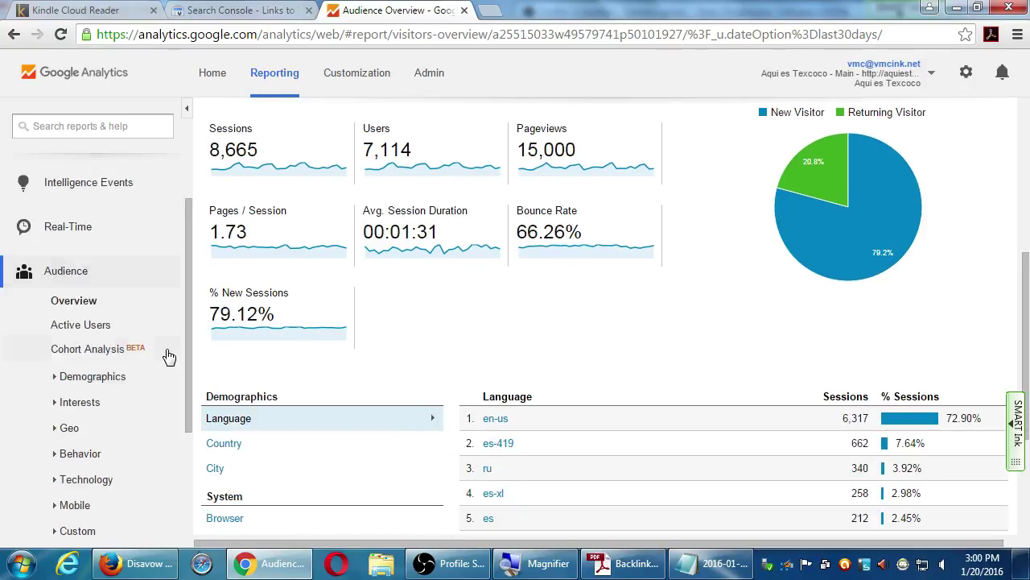
{"action": "scroll", "coordinate": [315, 419], "scroll_direction": "down", "scroll_amount": 3}
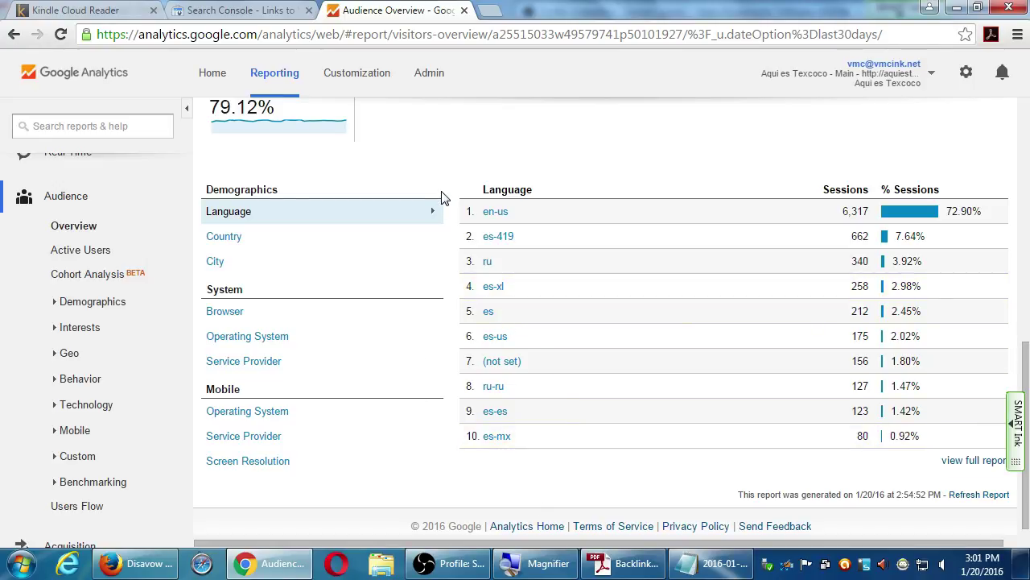
{"action": "left_click", "coordinate": [223, 236]}
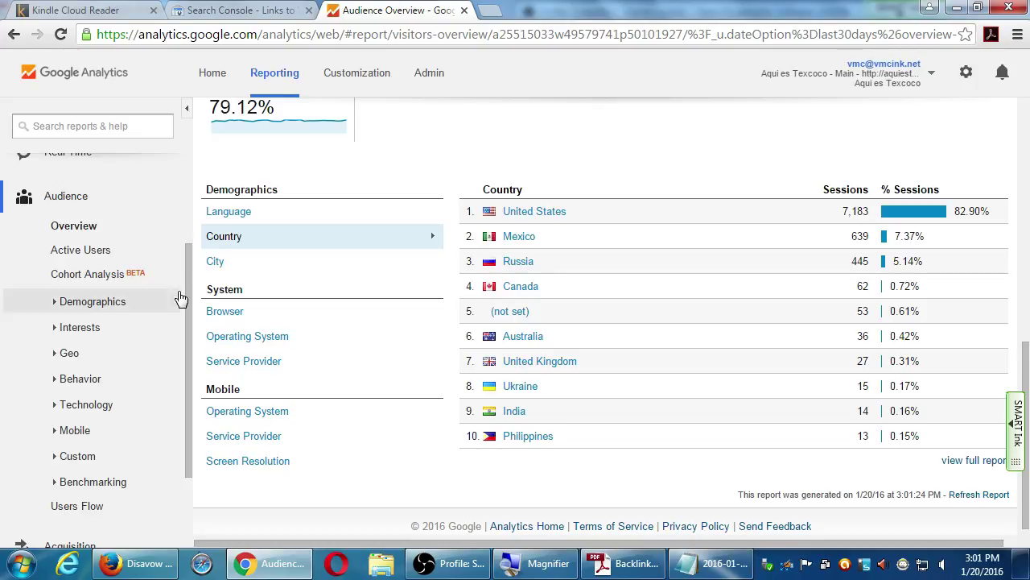
{"action": "left_click", "coordinate": [214, 262]}
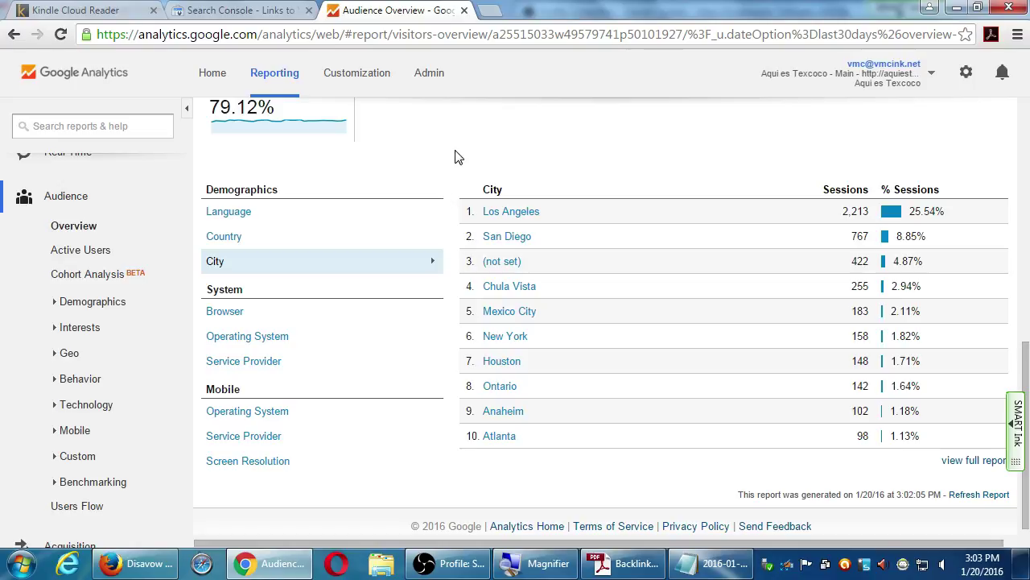
{"action": "scroll", "coordinate": [456, 157], "scroll_direction": "down", "scroll_amount": 1}
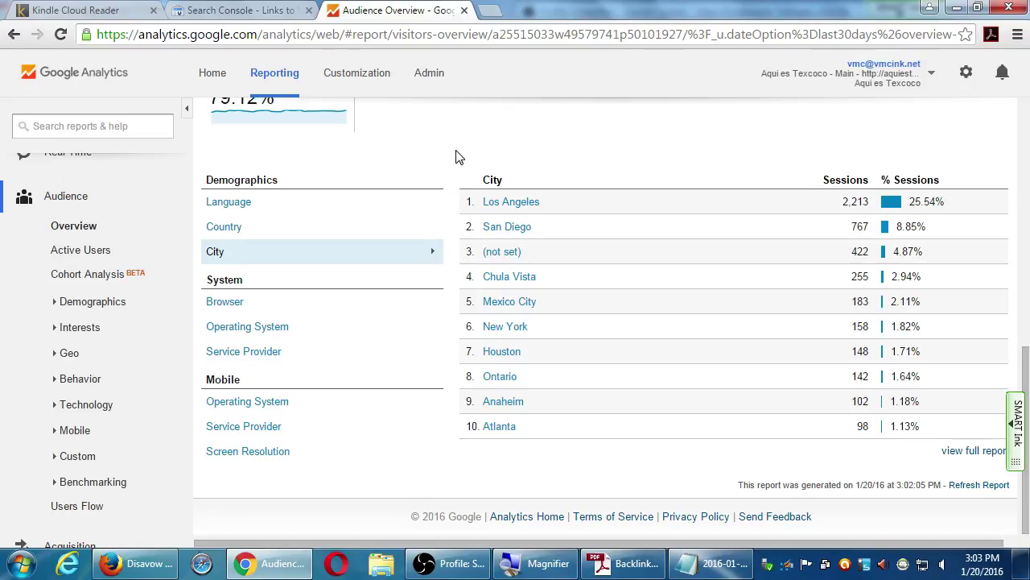
{"action": "scroll", "coordinate": [457, 156], "scroll_direction": "up", "scroll_amount": 1}
{"action": "scroll", "coordinate": [453, 154], "scroll_direction": "down", "scroll_amount": 1}
View the System breakdowns of sessions by browser, operating system and service provider.
{"action": "left_click", "coordinate": [234, 304]}
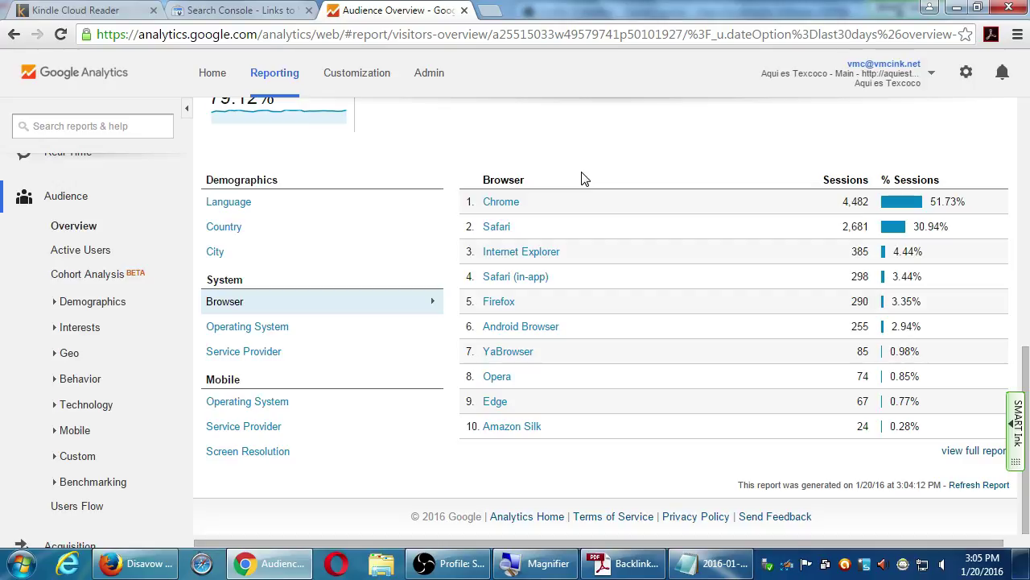
{"action": "left_click", "coordinate": [269, 328]}
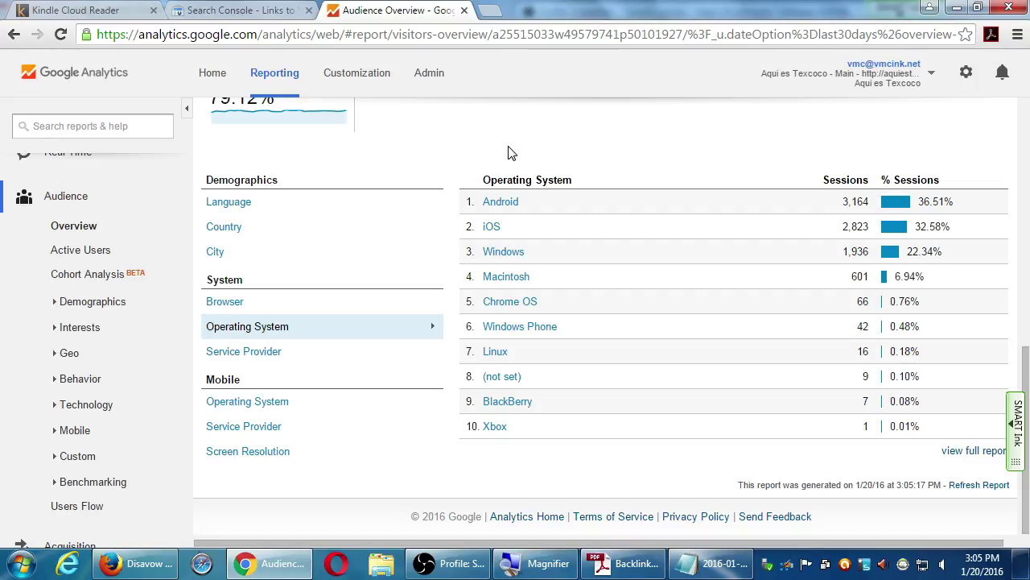
{"action": "left_click", "coordinate": [256, 358]}
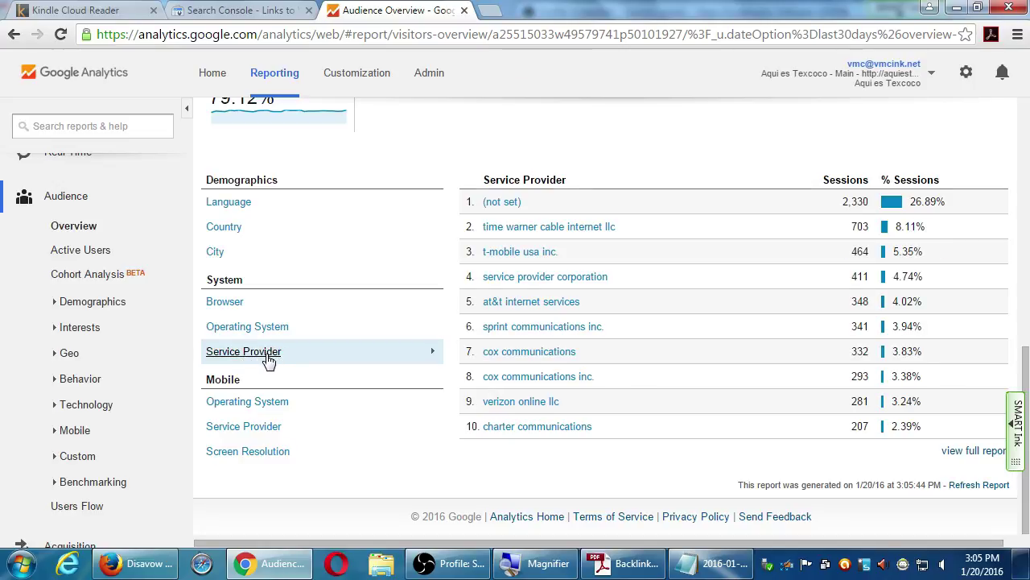
View the Mobile breakdowns of sessions by operating system, service provider and screen resolution.
{"action": "left_click", "coordinate": [256, 401]}
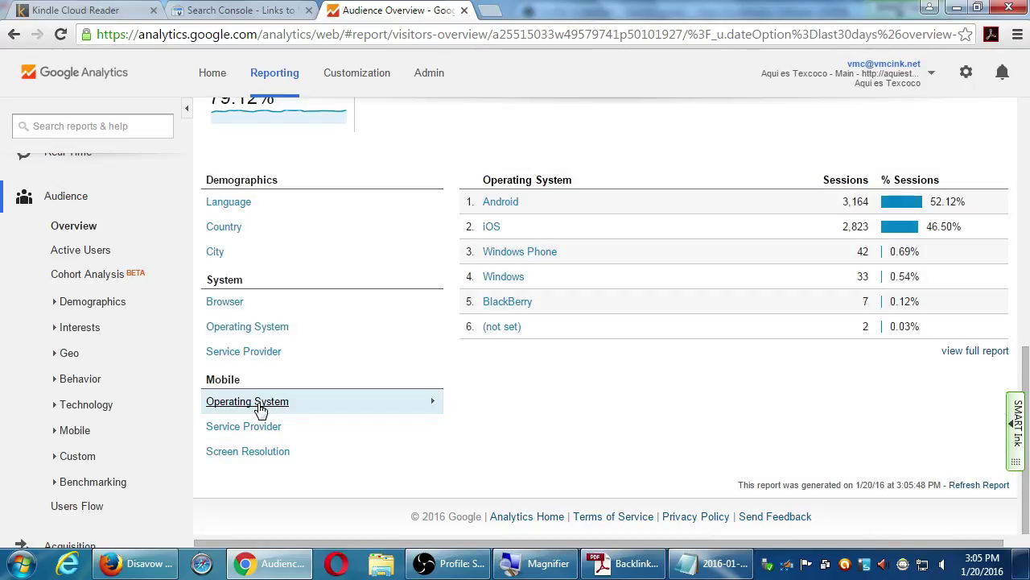
{"action": "left_click", "coordinate": [266, 429]}
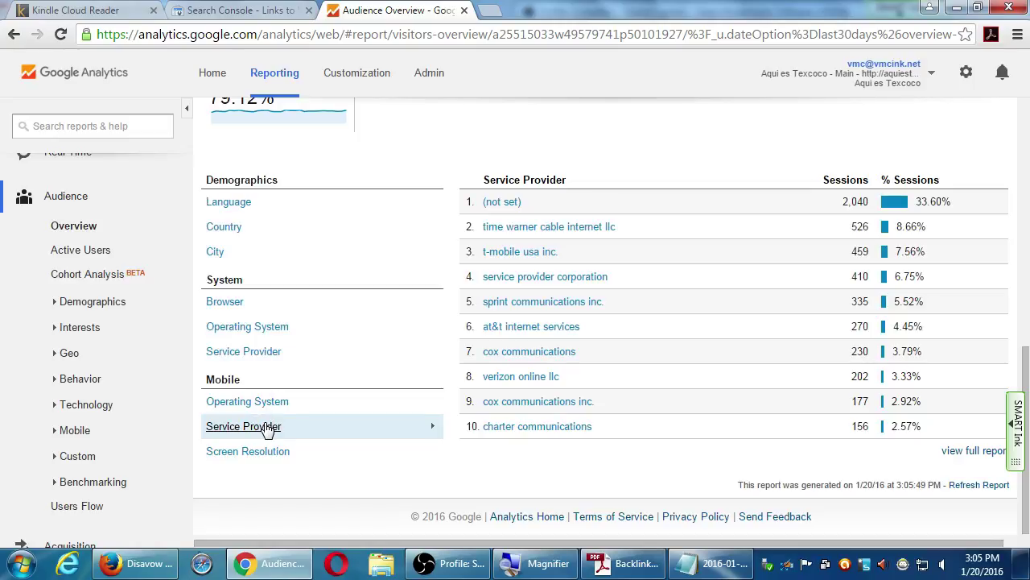
{"action": "left_click", "coordinate": [263, 456]}
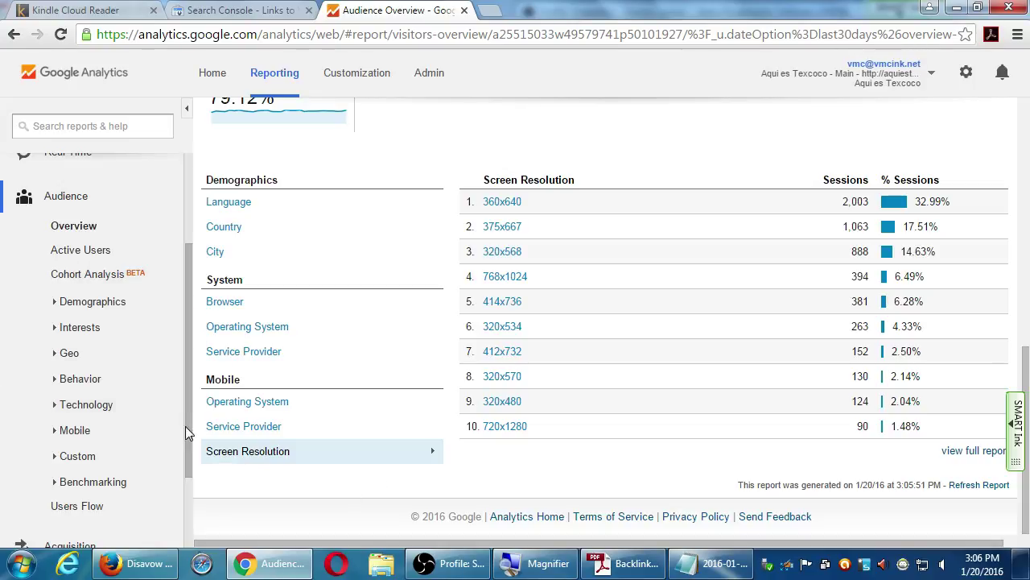
Look over the remaining Audience reports and collapse the Audience report group.
{"action": "scroll", "coordinate": [180, 436], "scroll_direction": "down", "scroll_amount": 3}
{"action": "scroll", "coordinate": [163, 448], "scroll_direction": "up", "scroll_amount": 6}
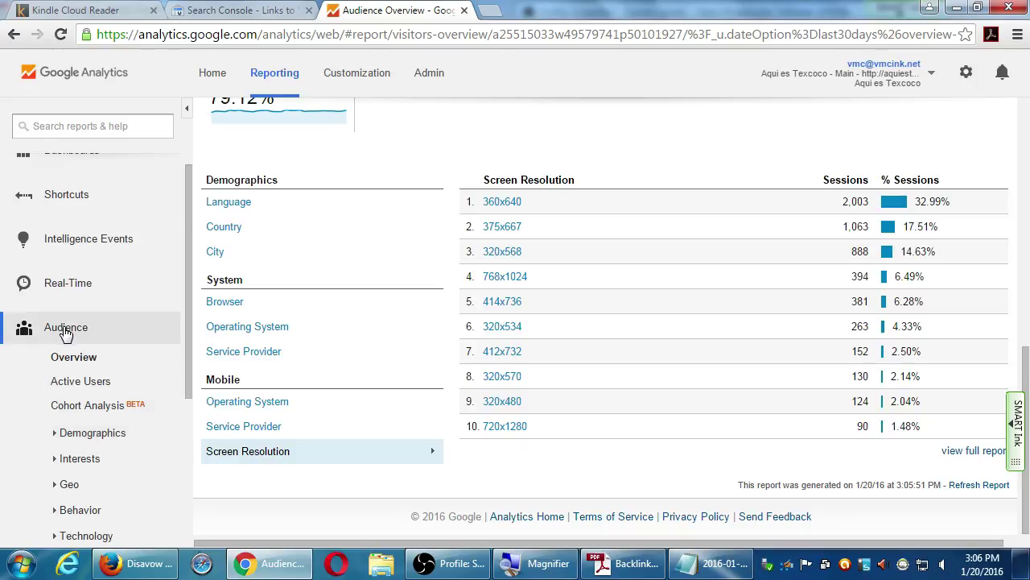
{"action": "left_click", "coordinate": [65, 334]}
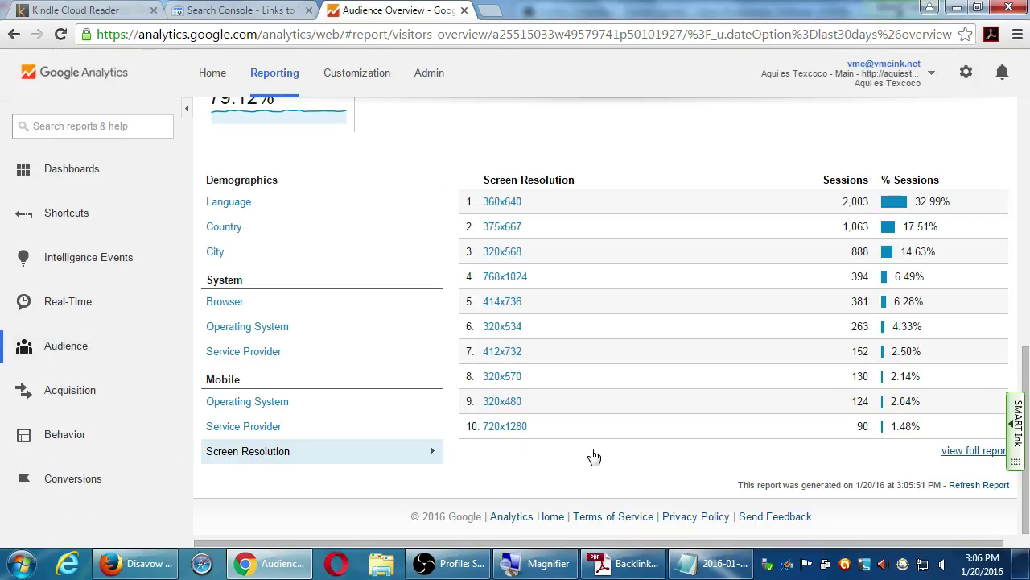
Switch to the Backlinks Strategy PDF in Adobe Reader, read the Google Analytics instructions under Finding Your Backlinks, and minimize the document.
{"action": "left_click", "coordinate": [625, 563]}
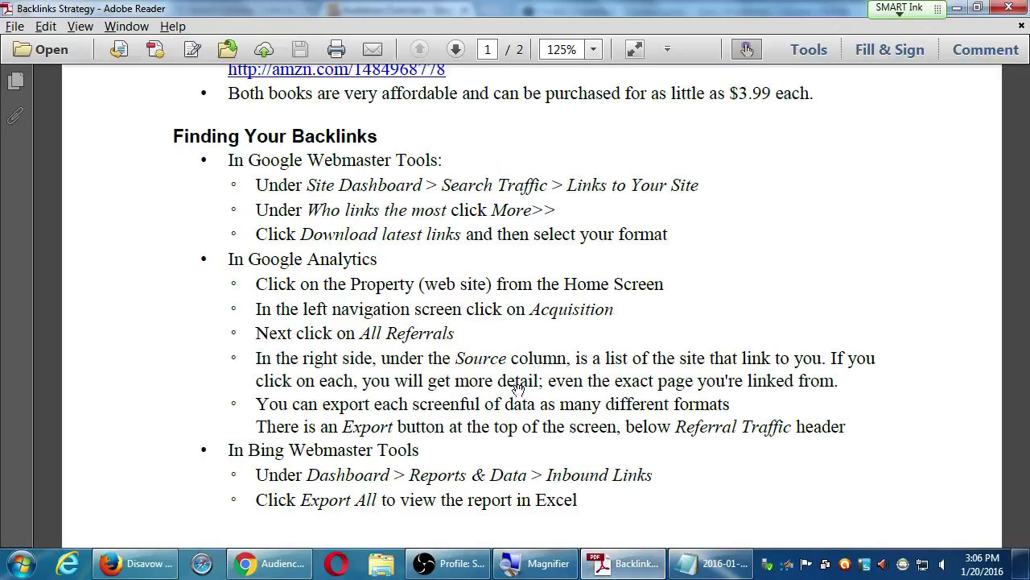
{"action": "scroll", "coordinate": [523, 338], "scroll_direction": "down", "scroll_amount": 2}
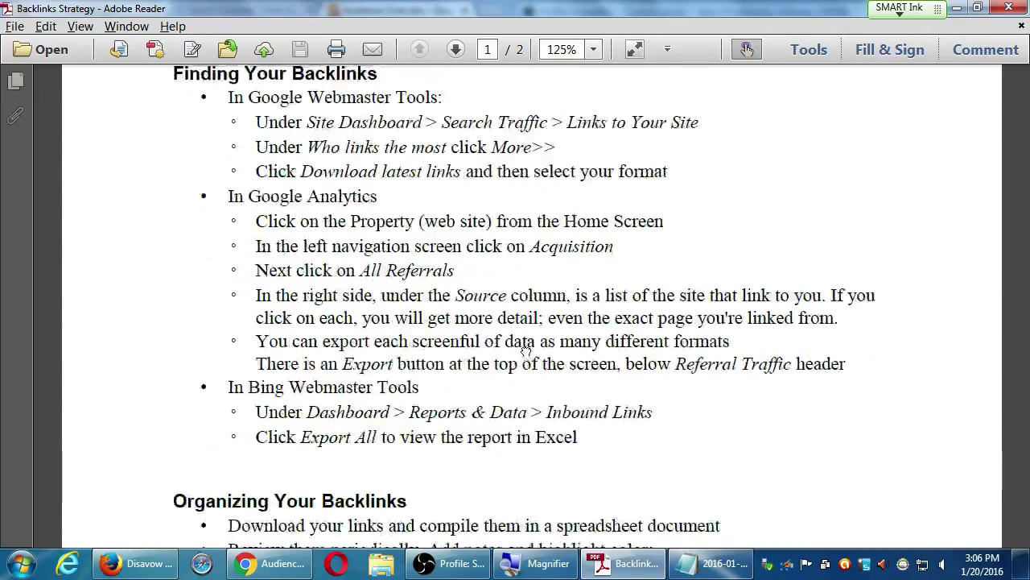
{"action": "scroll", "coordinate": [515, 370], "scroll_direction": "up", "scroll_amount": 1}
{"action": "scroll", "coordinate": [516, 370], "scroll_direction": "down", "scroll_amount": 1}
{"action": "scroll", "coordinate": [516, 370], "scroll_direction": "up", "scroll_amount": 1}
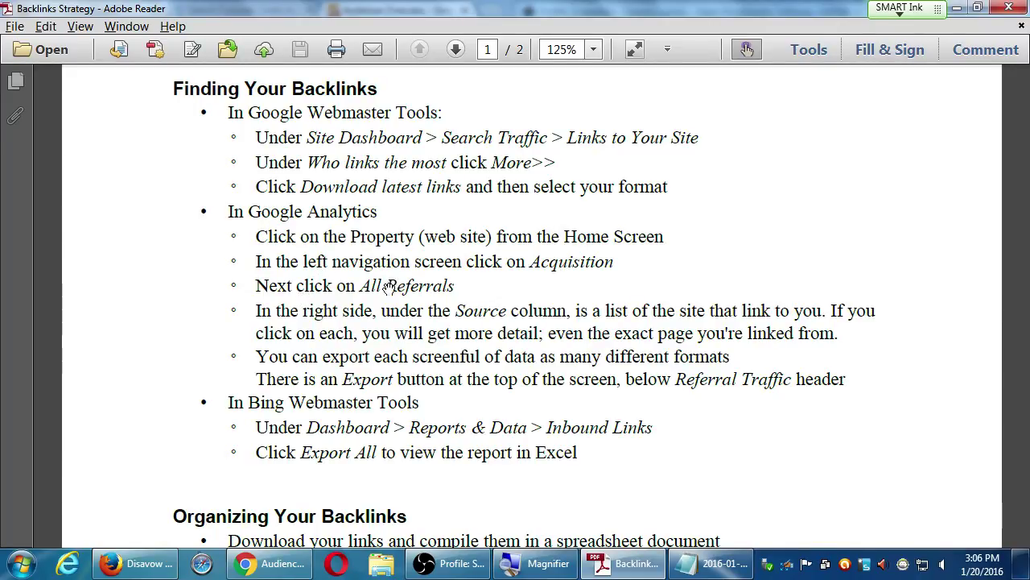
{"action": "left_click", "coordinate": [957, 8]}
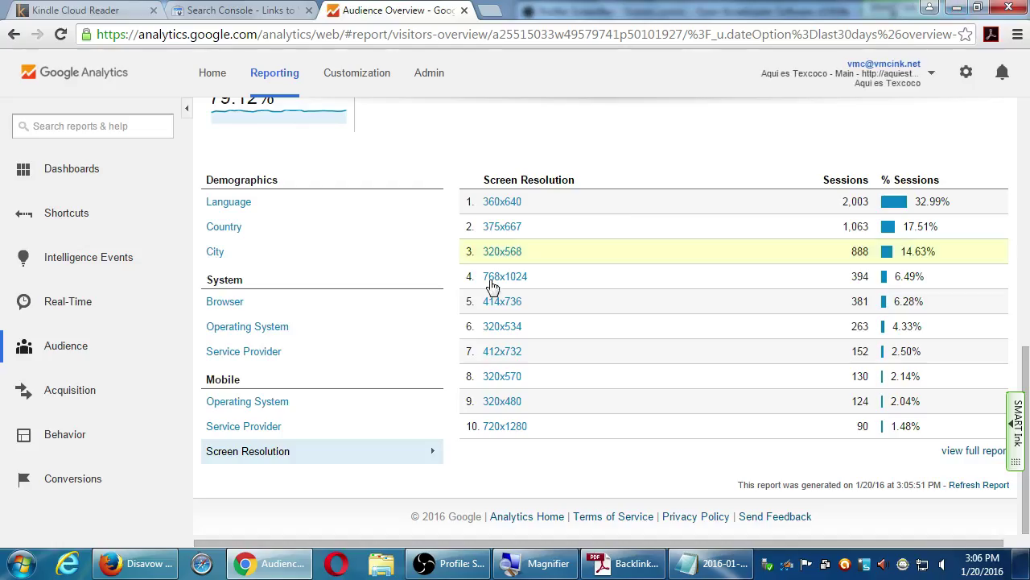
Open the Referrals report under All Traffic in the Acquisition report group.
{"action": "left_click", "coordinate": [72, 391]}
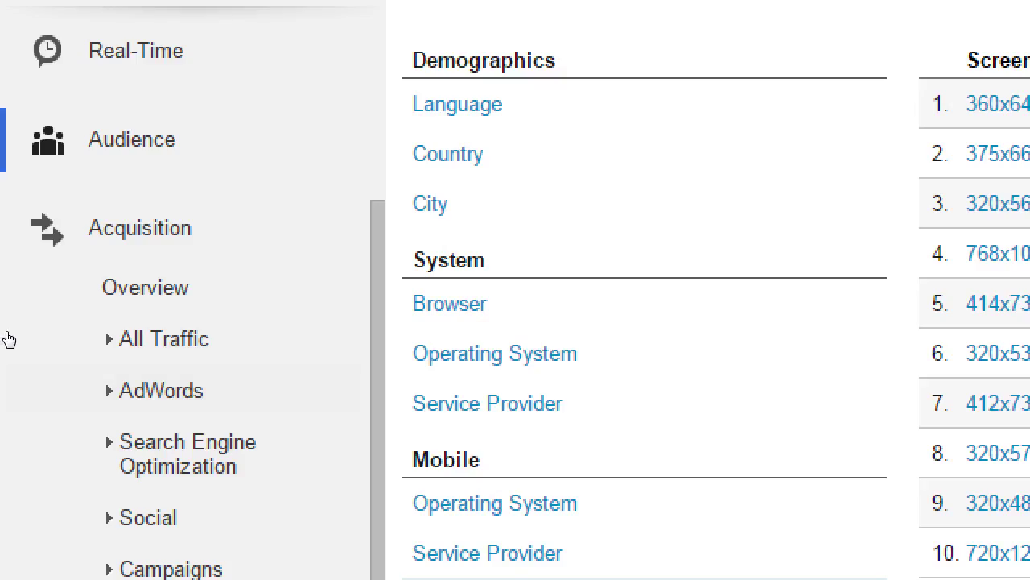
{"action": "left_click", "coordinate": [73, 326]}
{"action": "scroll", "coordinate": [53, 483], "scroll_direction": "down", "scroll_amount": 1}
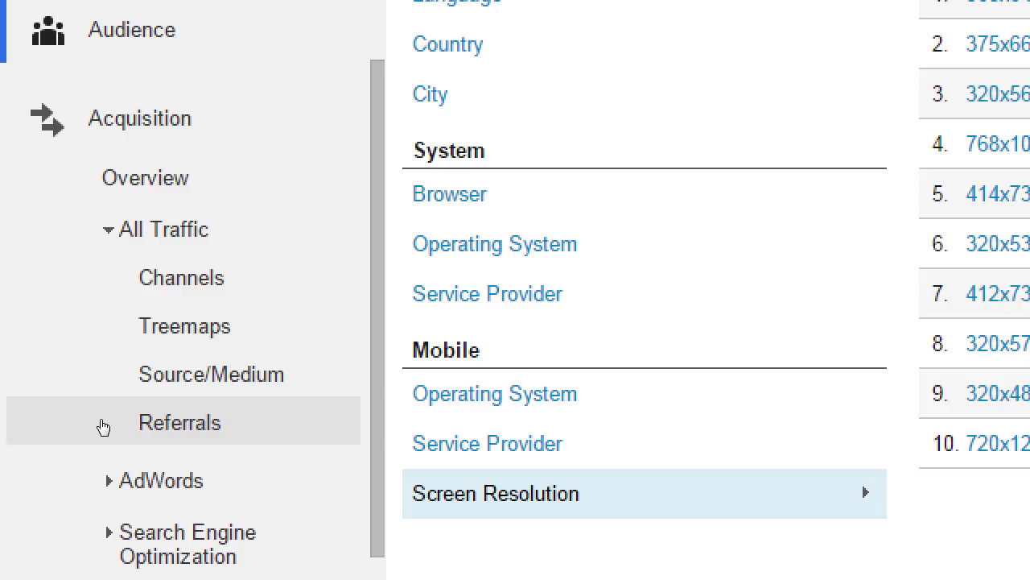
{"action": "left_click", "coordinate": [101, 420]}
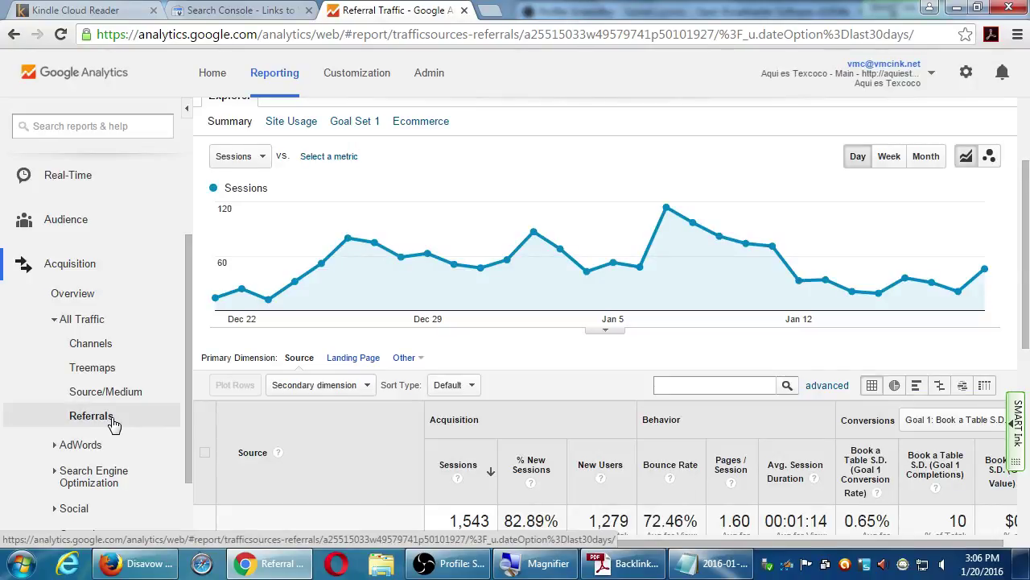
{"action": "scroll", "coordinate": [108, 423], "scroll_direction": "down", "scroll_amount": 1}
{"action": "scroll", "coordinate": [96, 427], "scroll_direction": "up", "scroll_amount": 1}
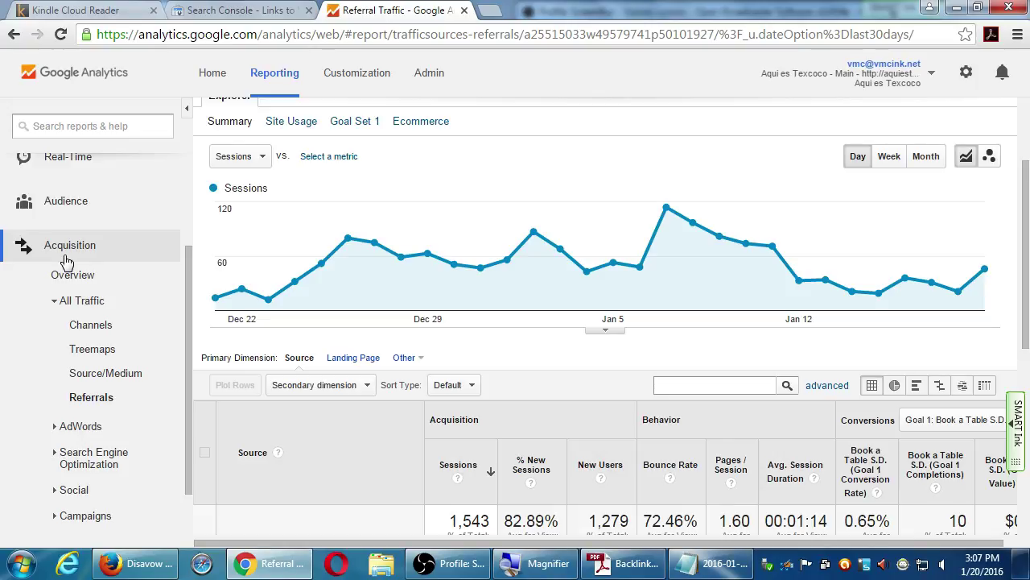
Show 25 rows in the referral source table and review the sites that link to the website.
{"action": "scroll", "coordinate": [306, 370], "scroll_direction": "down", "scroll_amount": 3}
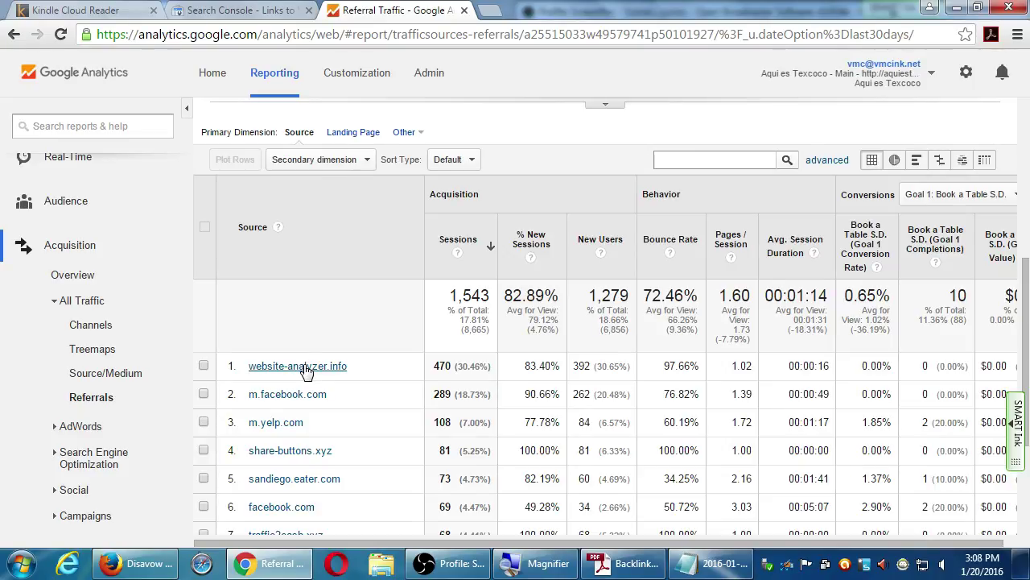
{"action": "scroll", "coordinate": [306, 370], "scroll_direction": "down", "scroll_amount": 2}
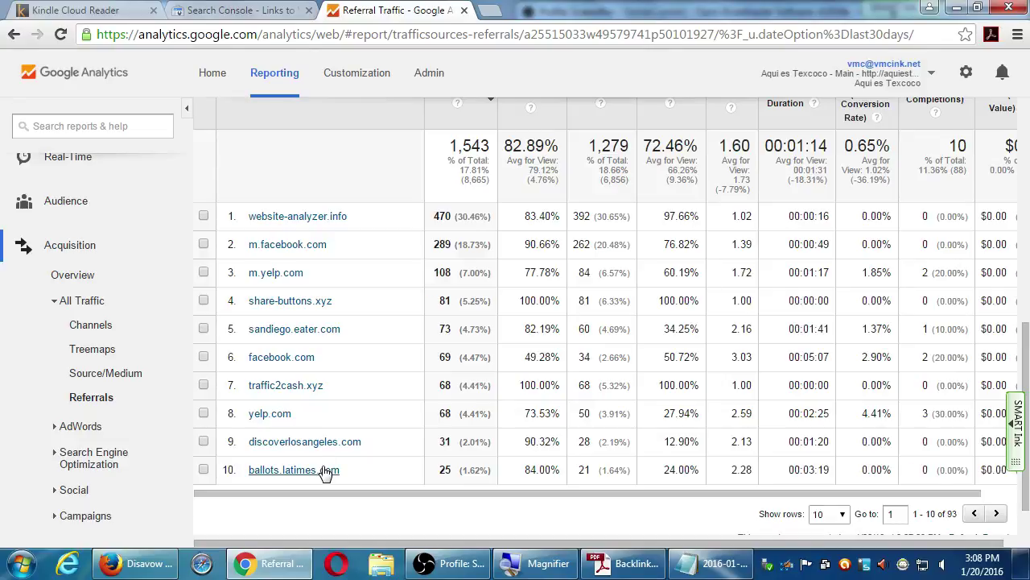
{"action": "left_click", "coordinate": [829, 513]}
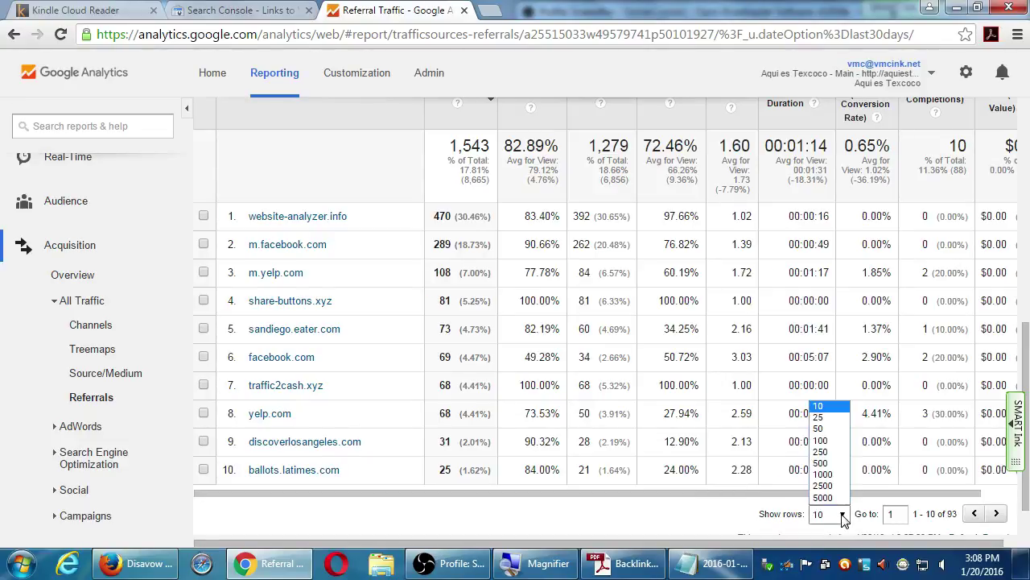
{"action": "left_click", "coordinate": [821, 416]}
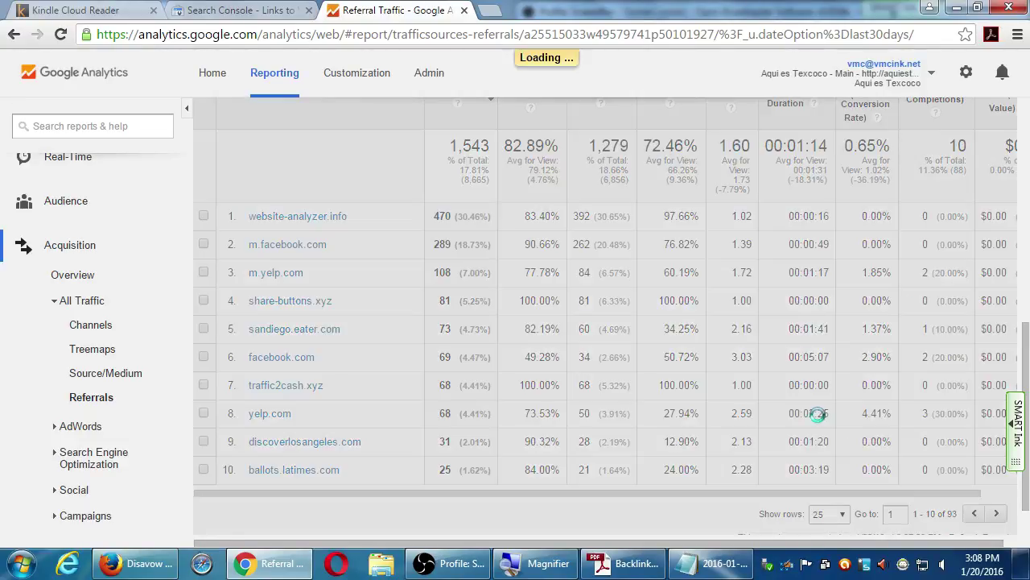
{"action": "scroll", "coordinate": [449, 319], "scroll_direction": "down", "scroll_amount": 2}
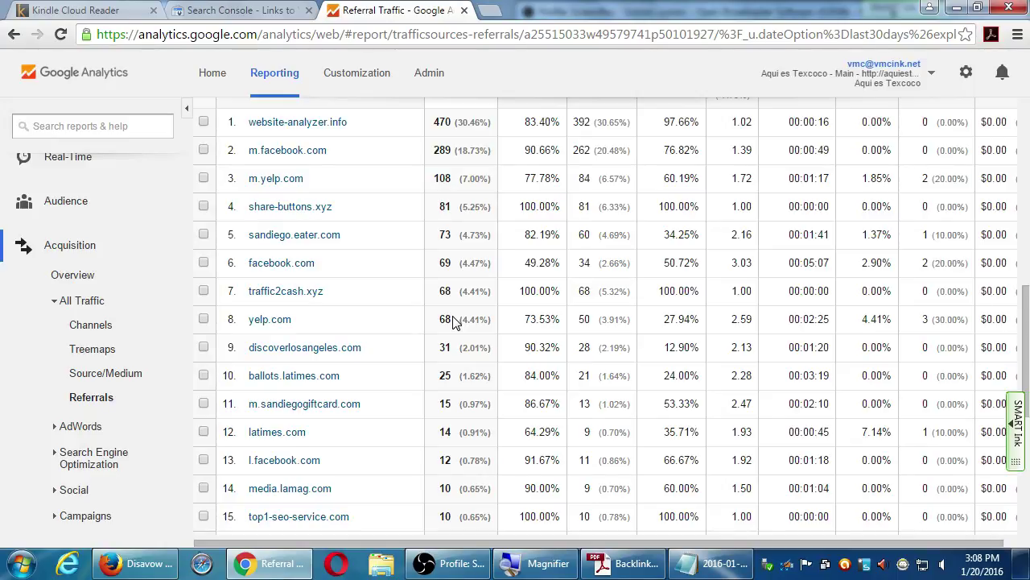
Review the referral paths from latimes.com and return to the full Referrals source table.
{"action": "scroll", "coordinate": [453, 322], "scroll_direction": "down", "scroll_amount": 1}
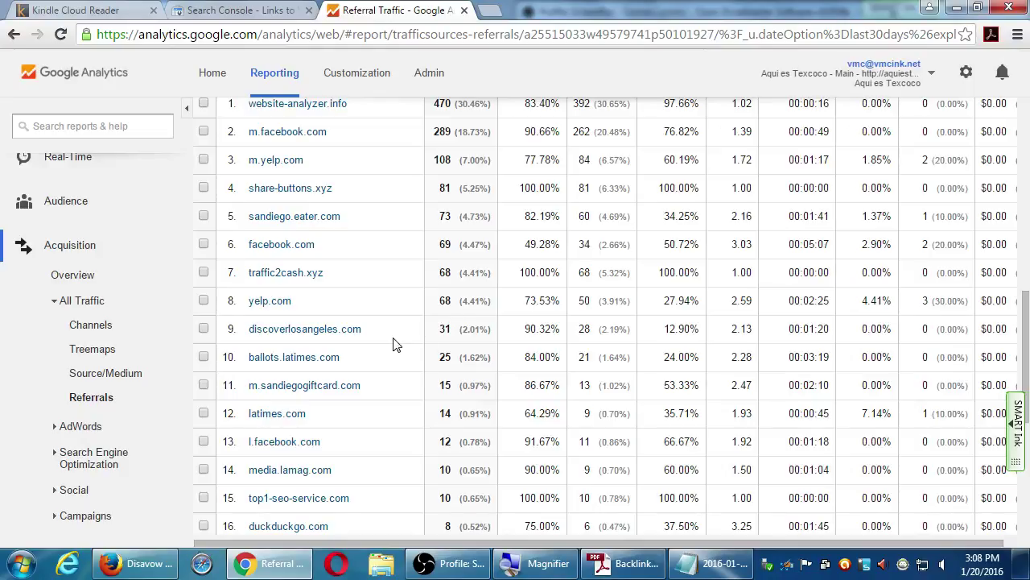
{"action": "left_click", "coordinate": [277, 418]}
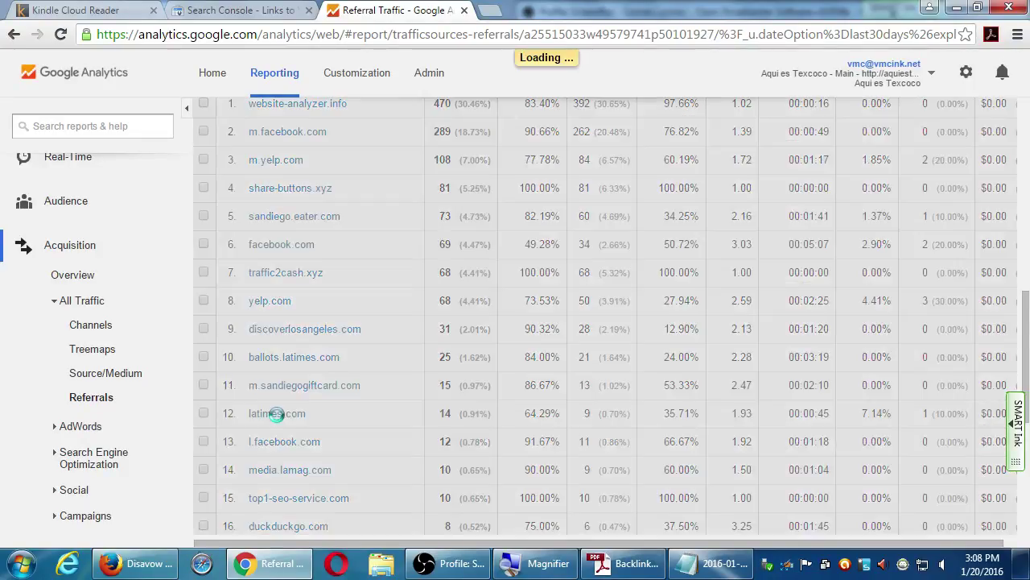
{"action": "scroll", "coordinate": [287, 419], "scroll_direction": "down", "scroll_amount": 2}
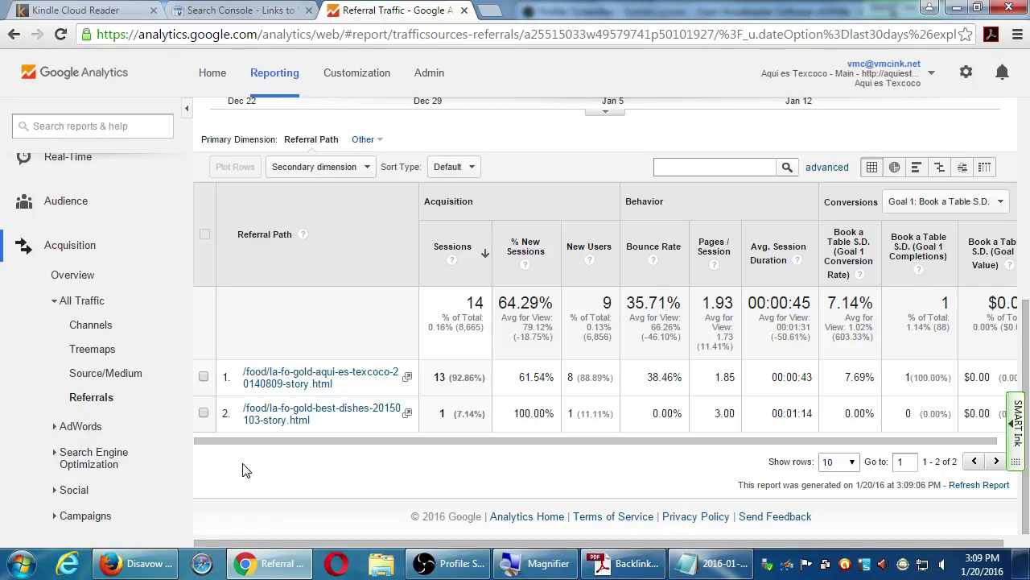
{"action": "left_click", "coordinate": [105, 399]}
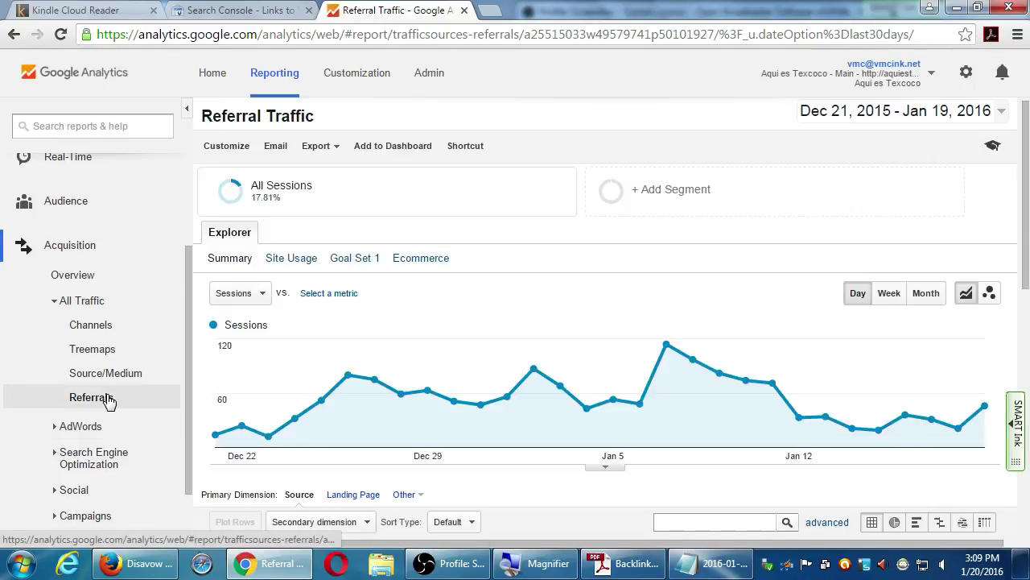
{"action": "scroll", "coordinate": [274, 368], "scroll_direction": "down", "scroll_amount": 3}
{"action": "scroll", "coordinate": [277, 371], "scroll_direction": "down", "scroll_amount": 2}
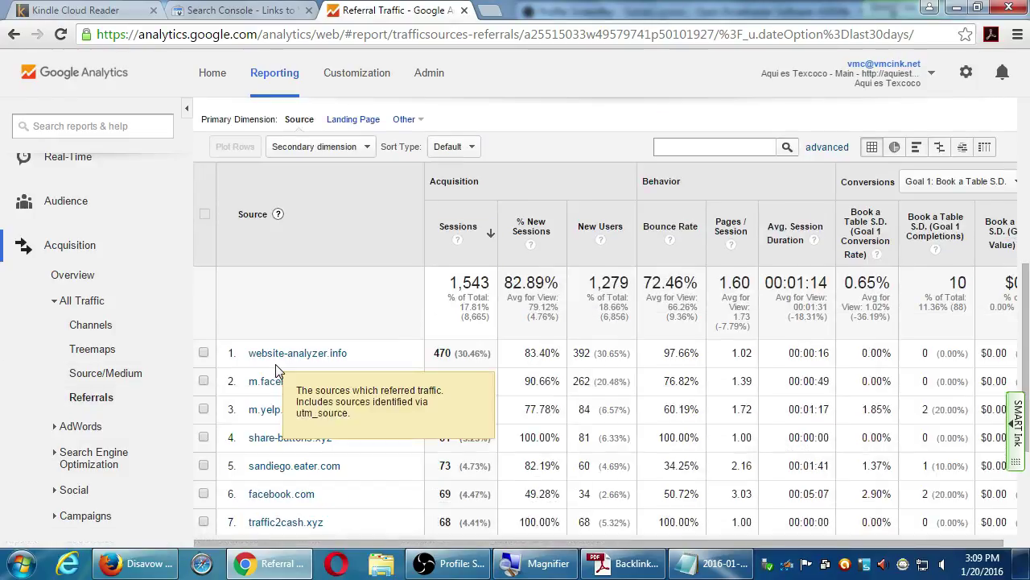
Open the Channels report under All Traffic and examine its sessions graph and Default Channel Grouping table.
{"action": "left_click", "coordinate": [92, 326]}
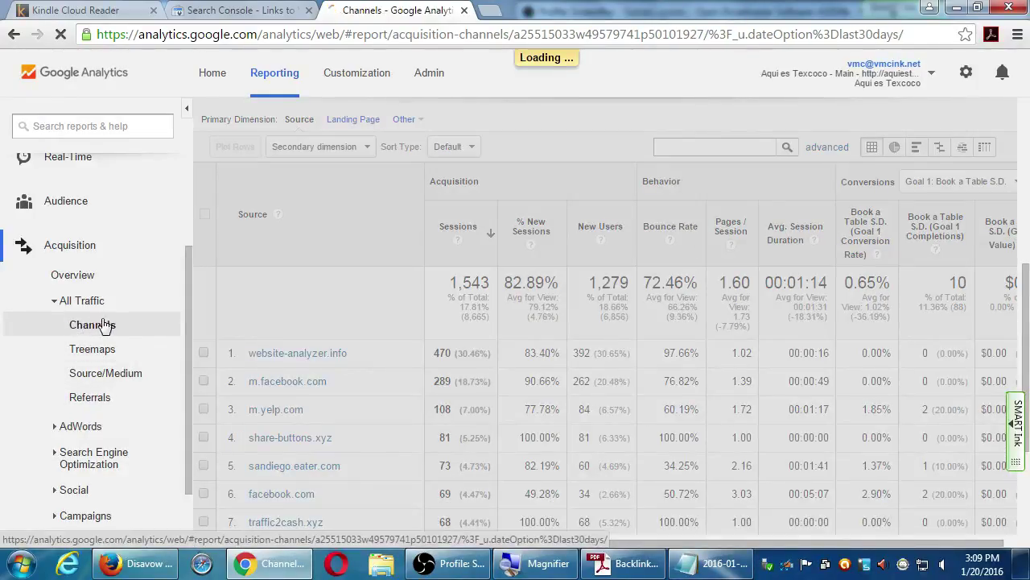
{"action": "scroll", "coordinate": [216, 339], "scroll_direction": "down", "scroll_amount": 5}
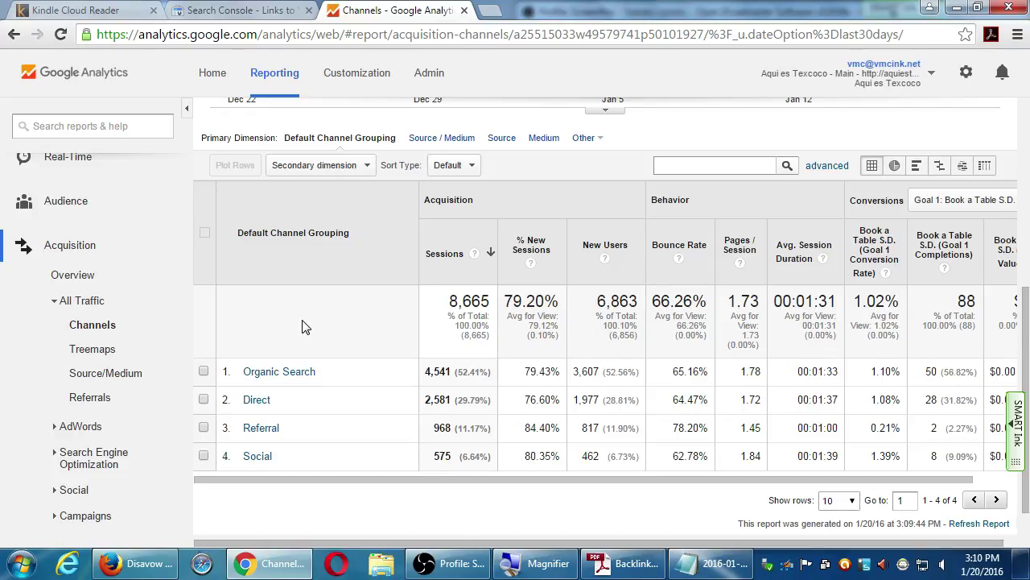
{"action": "scroll", "coordinate": [302, 326], "scroll_direction": "up", "scroll_amount": 5}
{"action": "scroll", "coordinate": [281, 340], "scroll_direction": "down", "scroll_amount": 5}
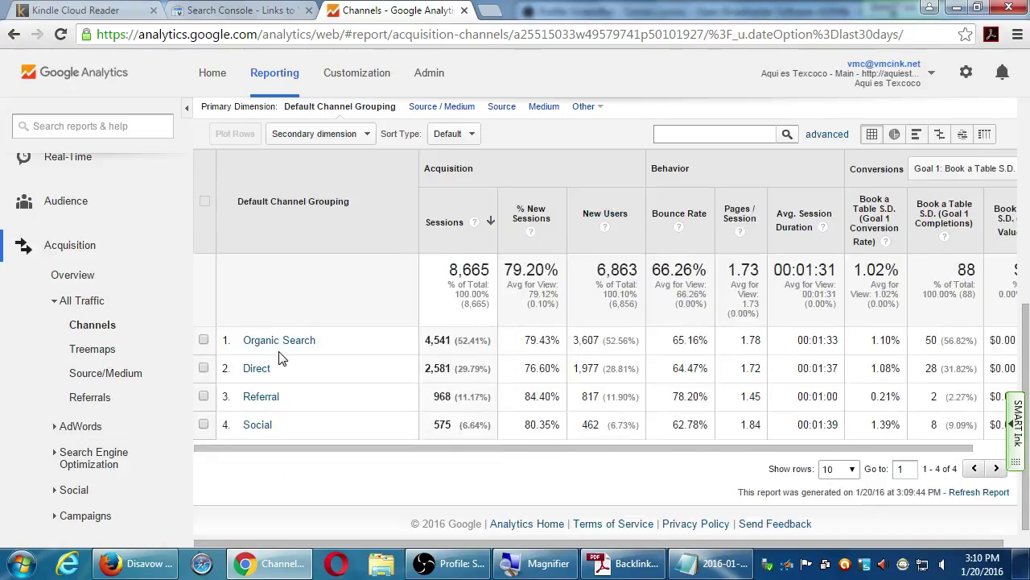
{"action": "scroll", "coordinate": [283, 357], "scroll_direction": "up", "scroll_amount": 3}
{"action": "scroll", "coordinate": [710, 407], "scroll_direction": "up", "scroll_amount": 2}
{"action": "scroll", "coordinate": [710, 406], "scroll_direction": "down", "scroll_amount": 1}
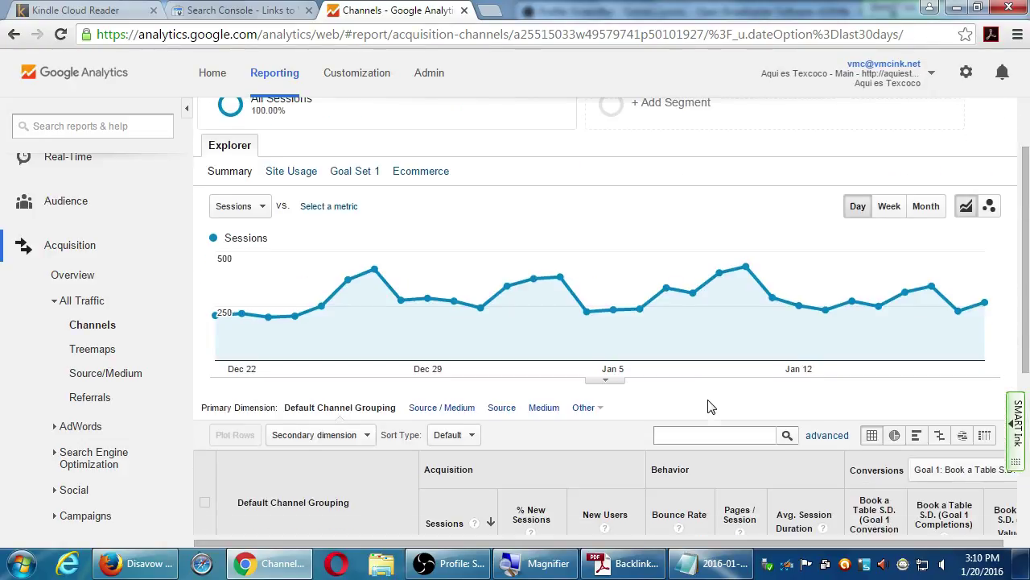
{"action": "scroll", "coordinate": [789, 430], "scroll_direction": "down", "scroll_amount": 3}
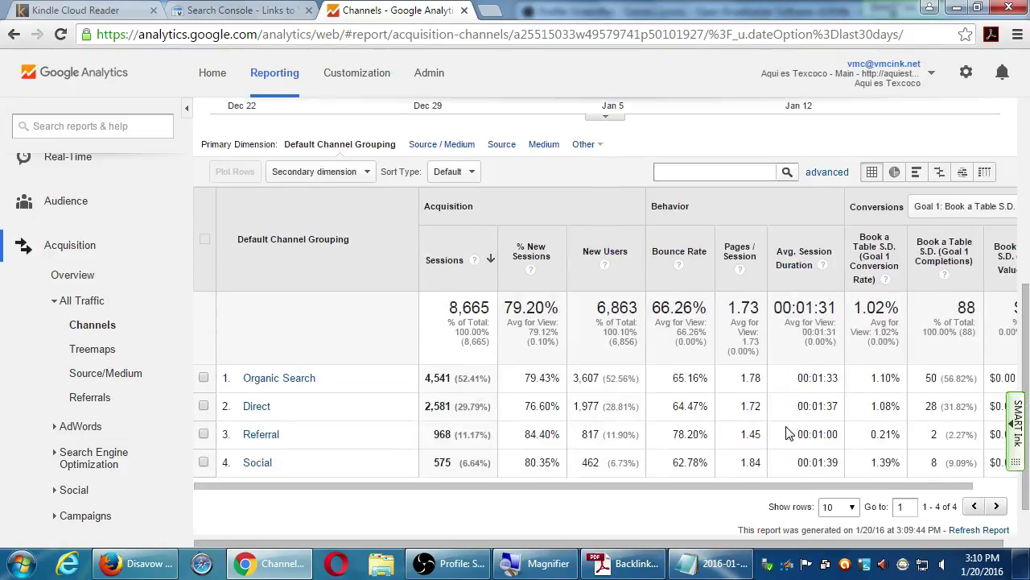
View the channels' share of sessions as a pie chart and restore the data table view.
{"action": "left_click", "coordinate": [896, 174]}
{"action": "scroll", "coordinate": [857, 304], "scroll_direction": "up", "scroll_amount": 1}
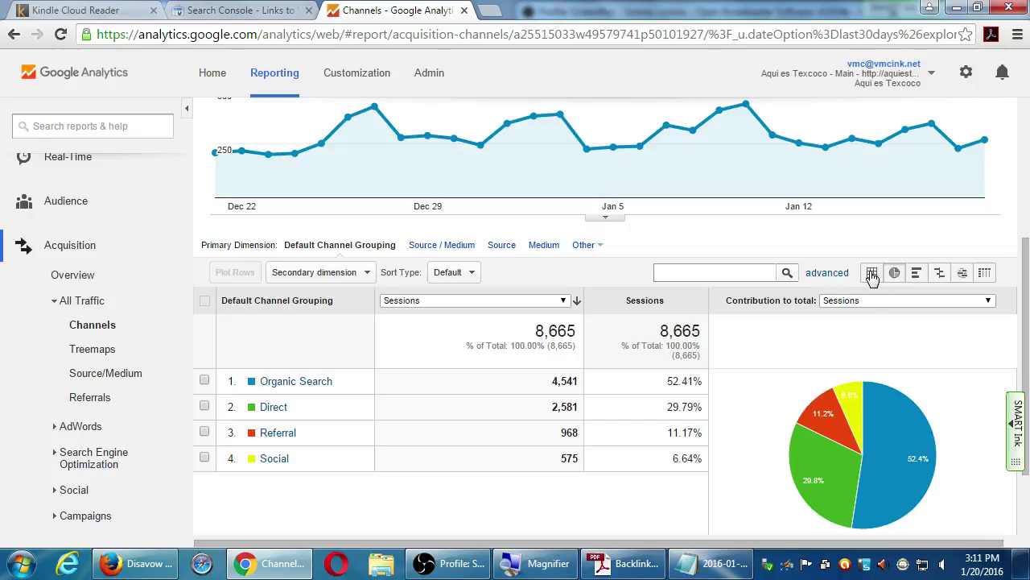
{"action": "left_click", "coordinate": [872, 273]}
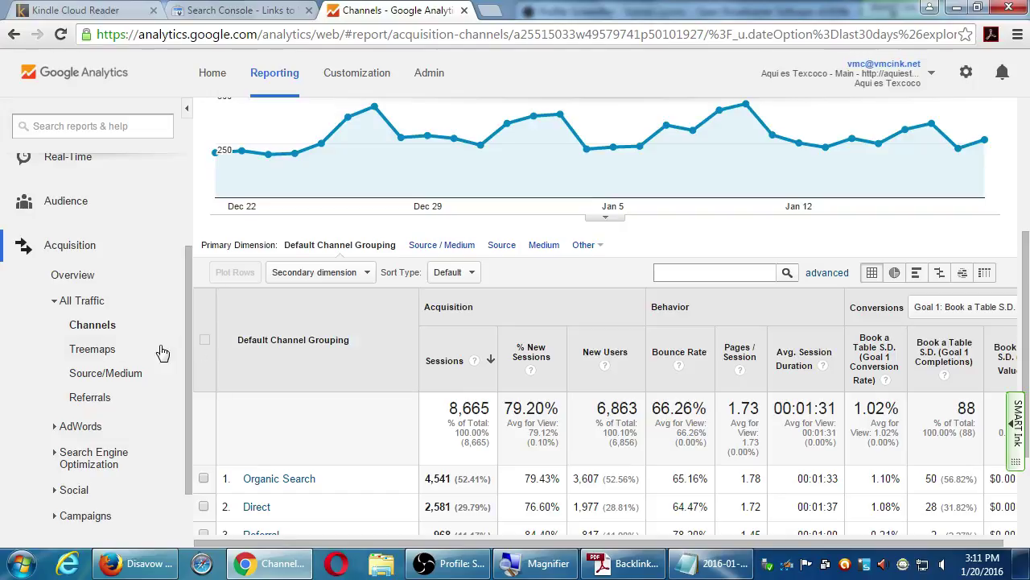
Reopen the Referrals report, show 5000 rows in the source table and look through the lower-ranked sources.
{"action": "left_click", "coordinate": [89, 399]}
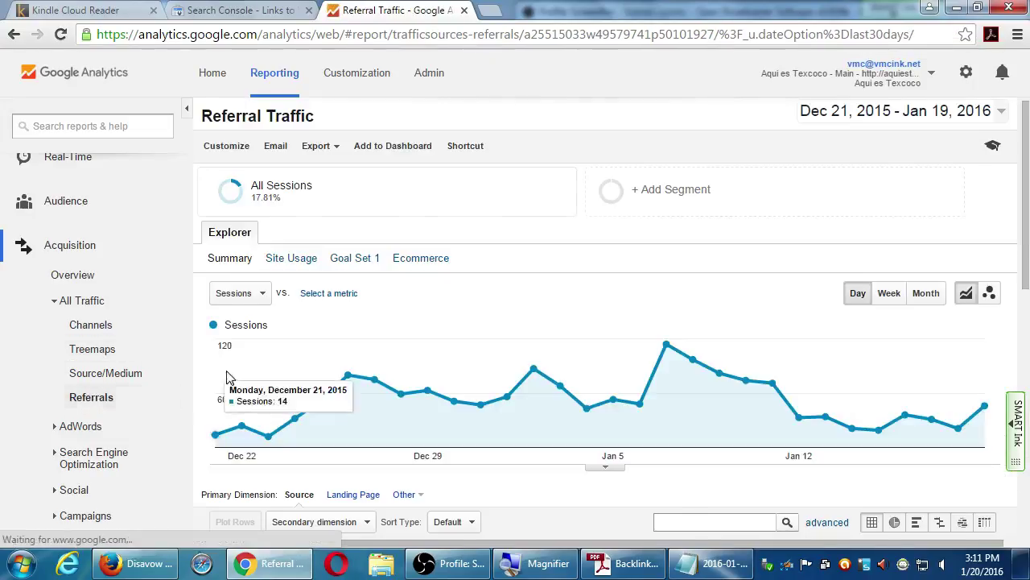
{"action": "scroll", "coordinate": [240, 382], "scroll_direction": "down", "scroll_amount": 10}
{"action": "left_click", "coordinate": [829, 461]}
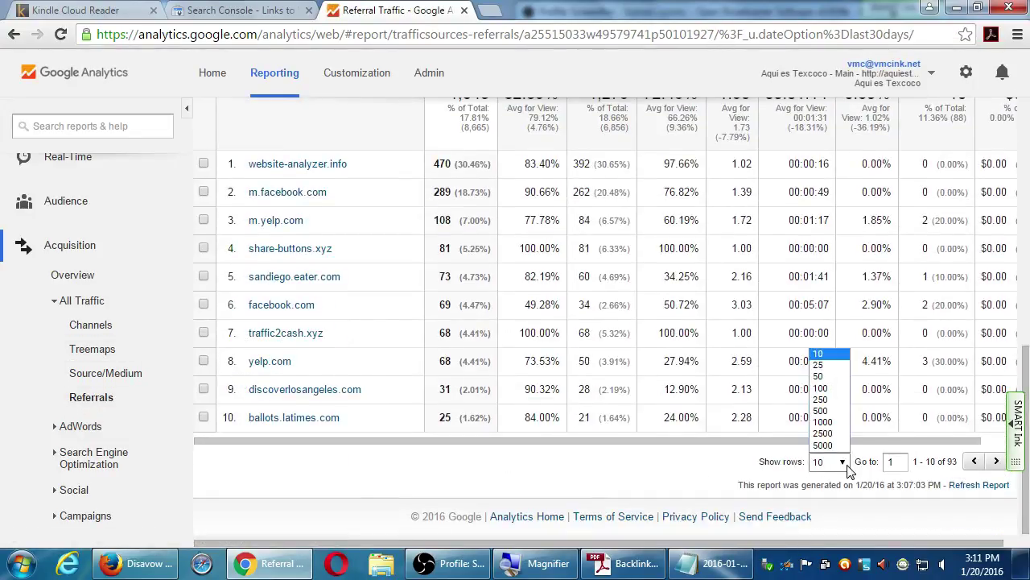
{"action": "left_click", "coordinate": [829, 449]}
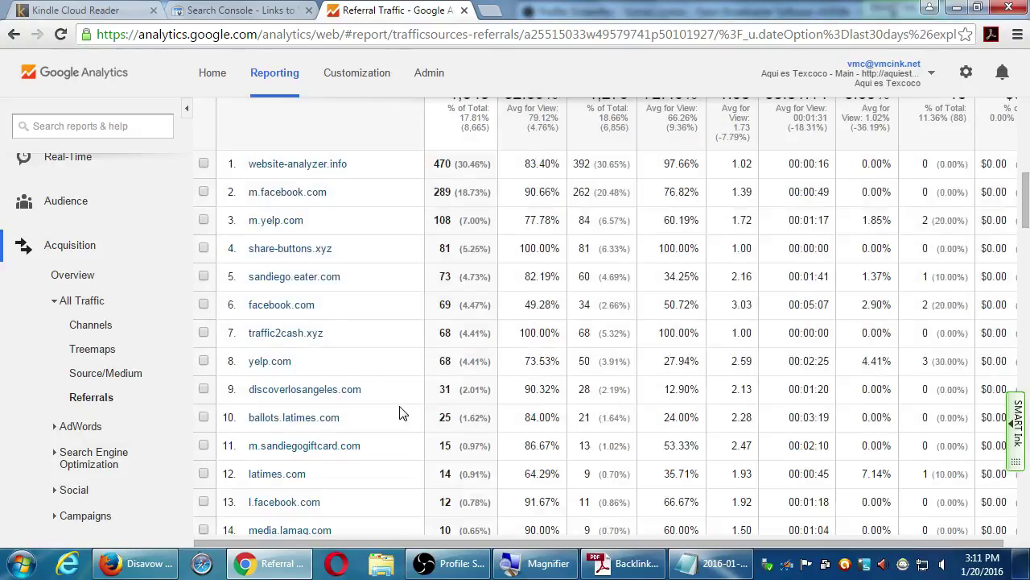
{"action": "scroll", "coordinate": [402, 411], "scroll_direction": "down", "scroll_amount": 5}
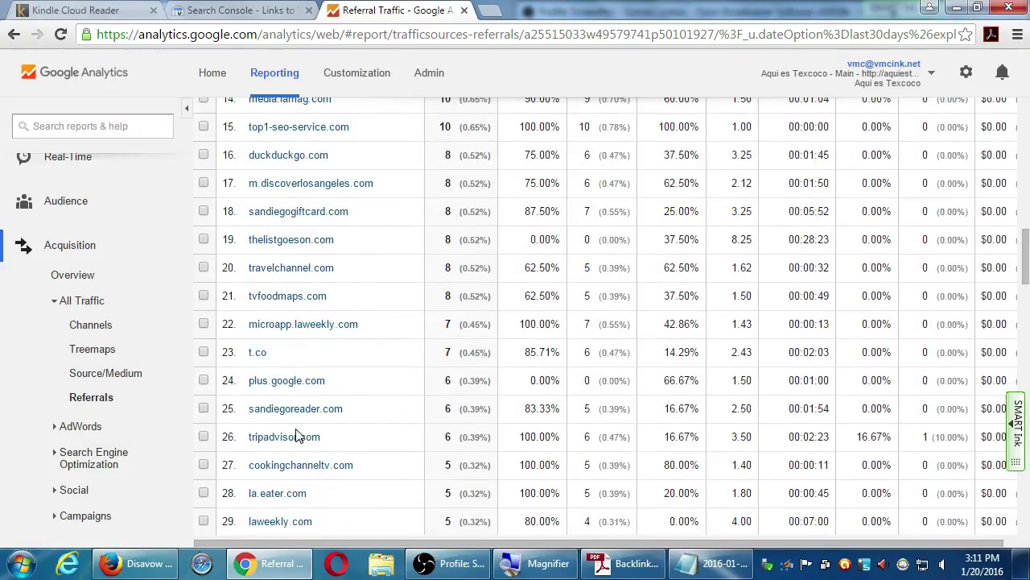
Drill into the cookingchanneltv.com source and open its referring page /shows/taco-trip/take-your-own-taco-trip.html in a maximized window.
{"action": "left_click", "coordinate": [327, 469]}
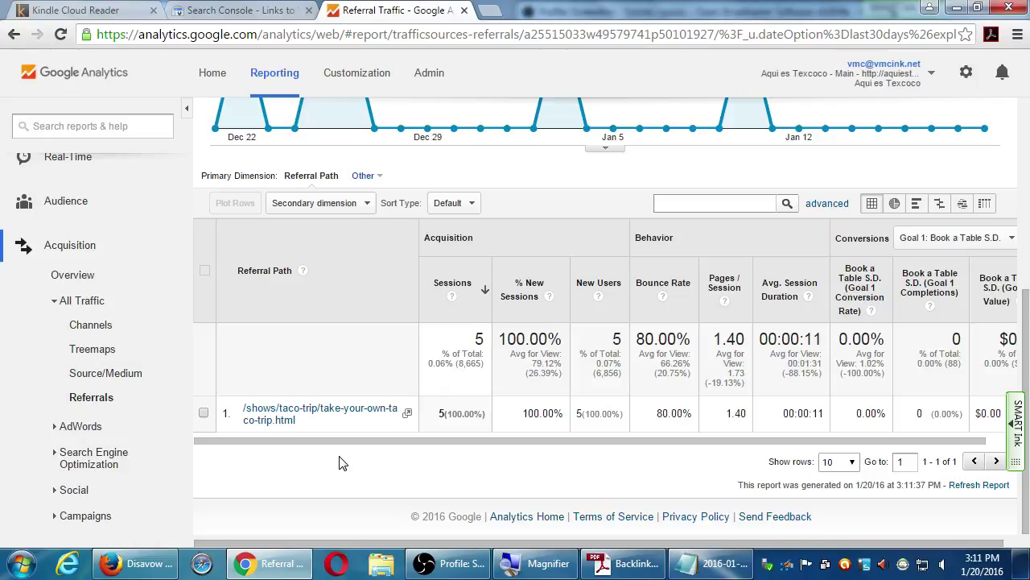
{"action": "left_click", "coordinate": [407, 413]}
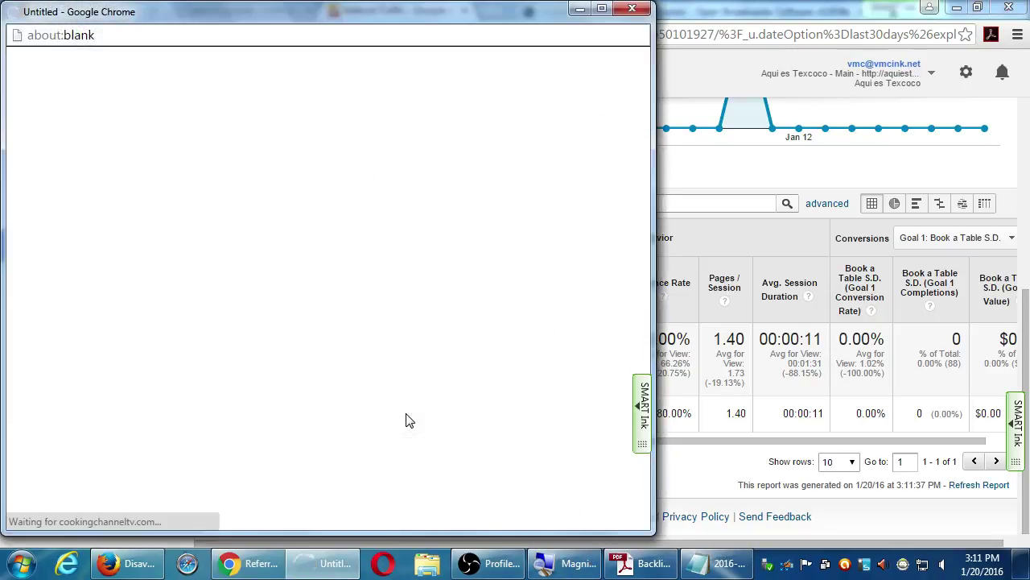
{"action": "left_click", "coordinate": [601, 9]}
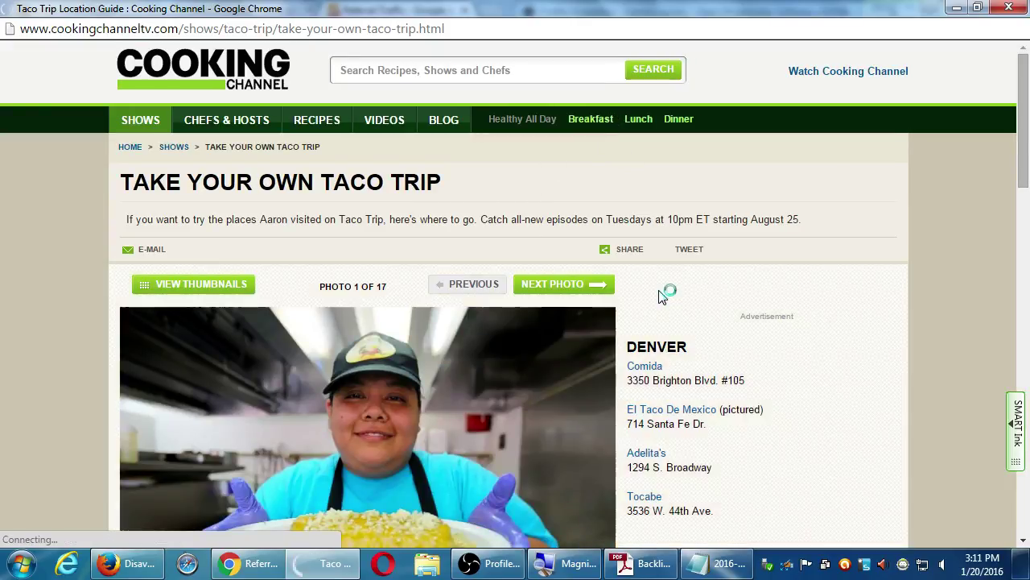
Skim the Take Your Own Taco Trip page and search its text for "texco".
{"action": "scroll", "coordinate": [660, 295], "scroll_direction": "down", "scroll_amount": 2}
{"action": "scroll", "coordinate": [658, 294], "scroll_direction": "down", "scroll_amount": 8}
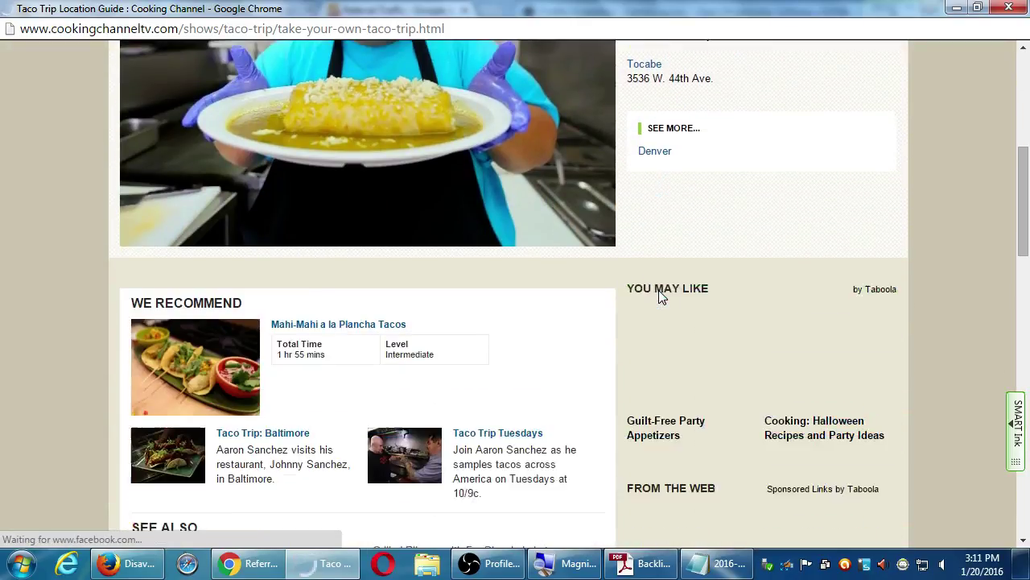
{"action": "scroll", "coordinate": [545, 308], "scroll_direction": "down", "scroll_amount": 7}
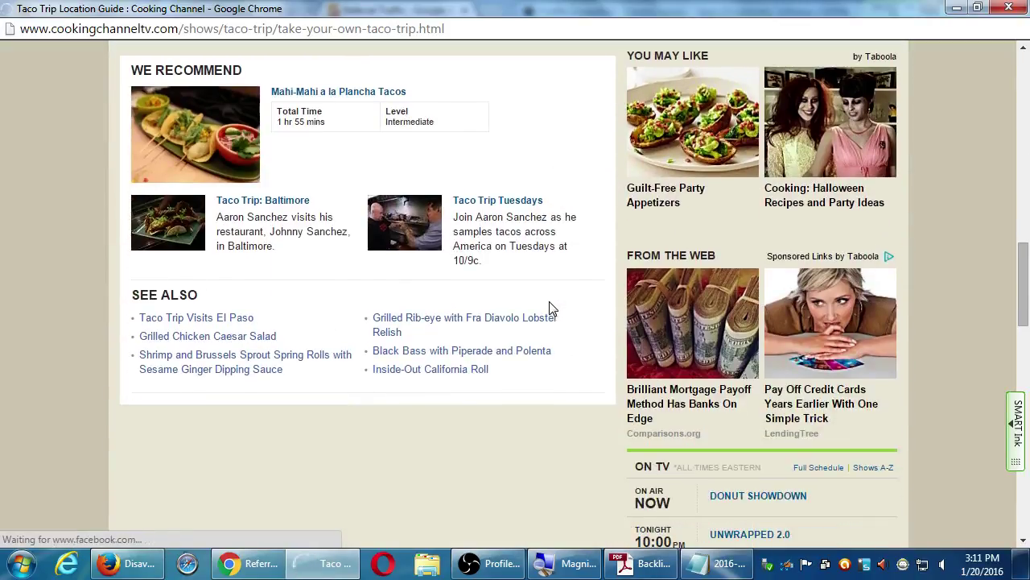
{"action": "key", "text": "Home"}
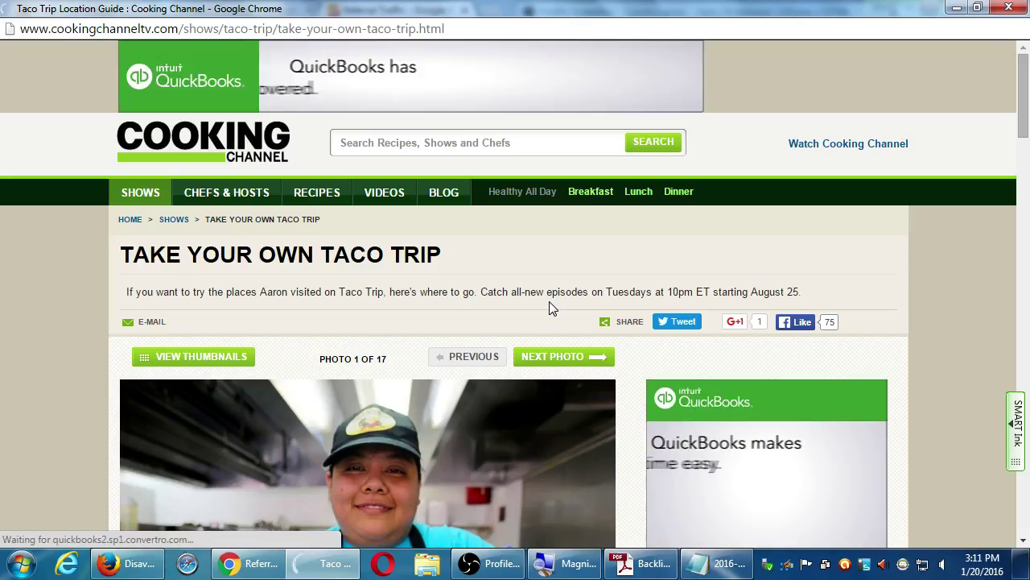
{"action": "key", "text": "ctrl+f"}
{"action": "type", "text": "tex"}
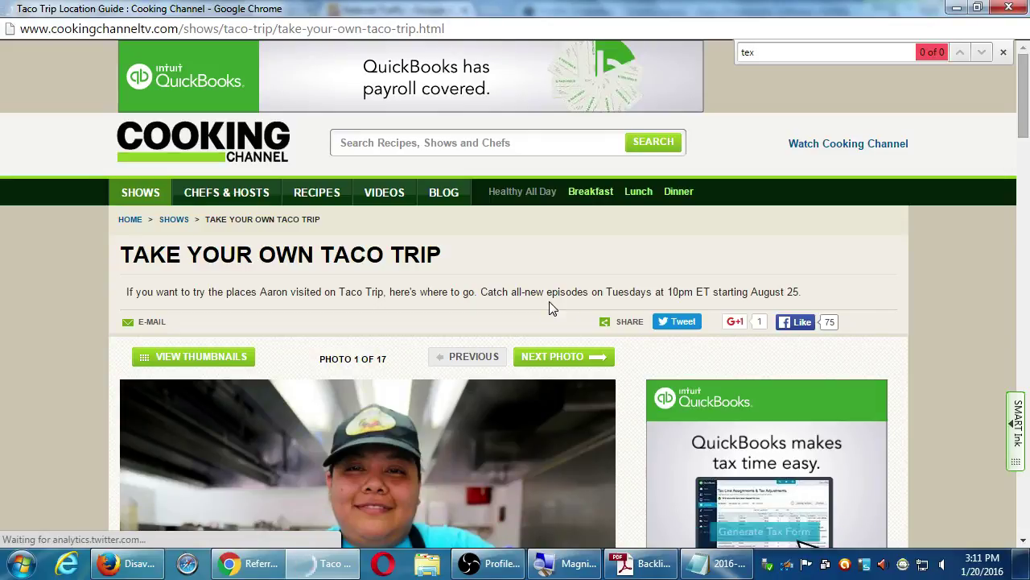
{"action": "key", "text": "BackSpace"}
{"action": "key", "text": "BackSpace"}
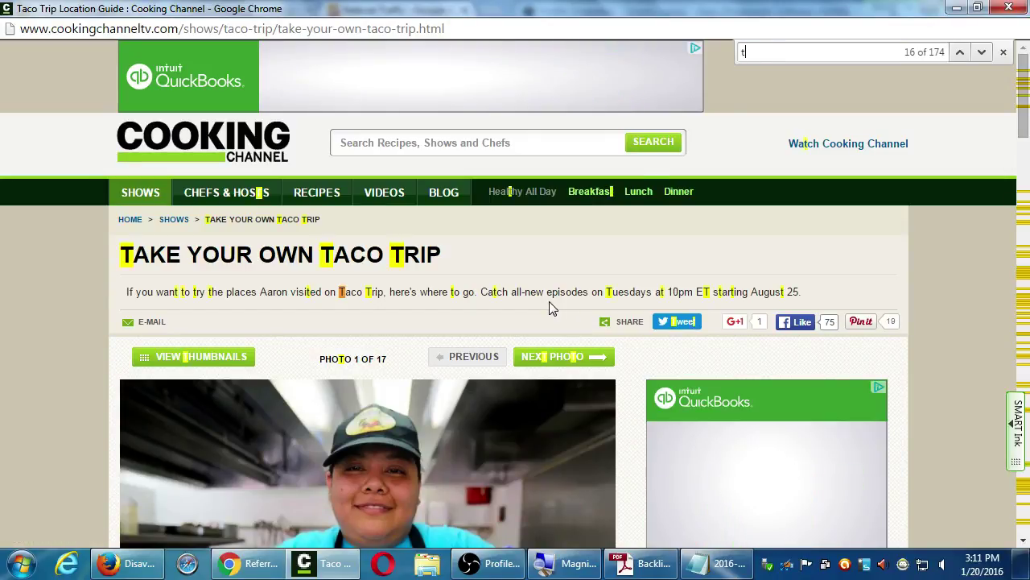
{"action": "type", "text": "exco"}
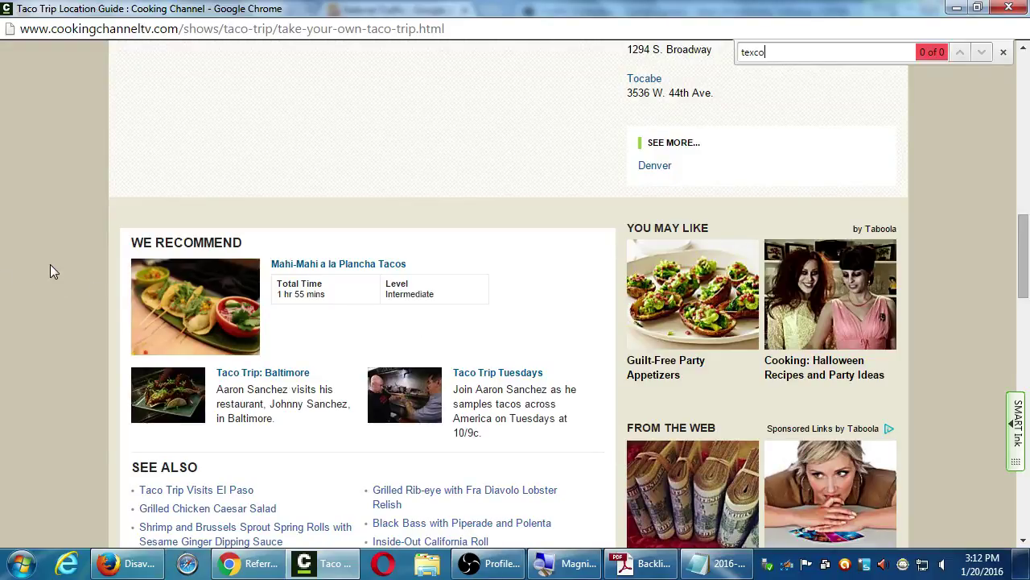
{"action": "scroll", "coordinate": [65, 256], "scroll_direction": "up", "scroll_amount": 12}
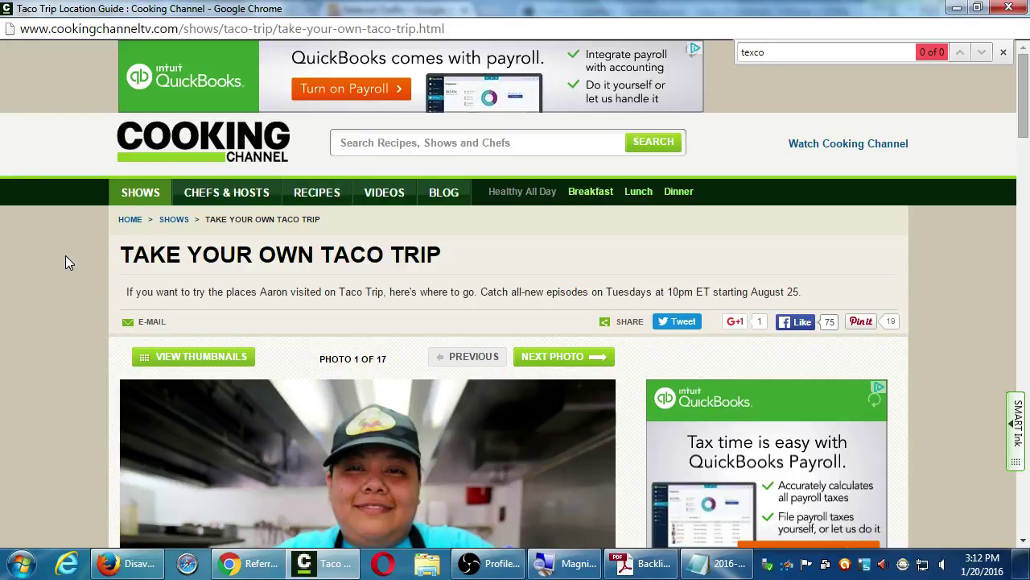
Look over the thumbnail overview of the taco trip photo gallery and close it.
{"action": "left_click", "coordinate": [182, 364]}
{"action": "scroll", "coordinate": [118, 385], "scroll_direction": "down", "scroll_amount": 2}
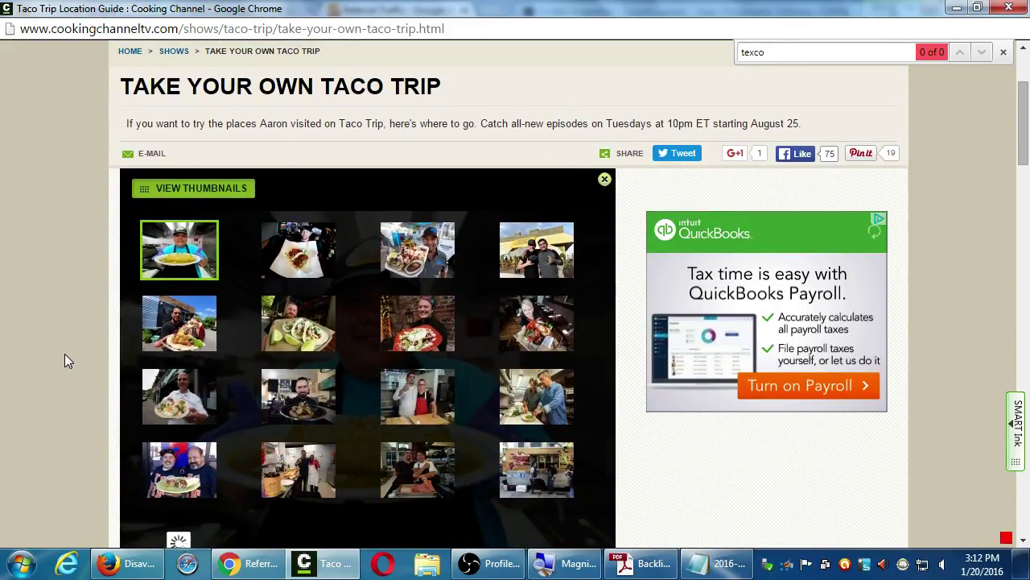
{"action": "scroll", "coordinate": [67, 361], "scroll_direction": "down", "scroll_amount": 1}
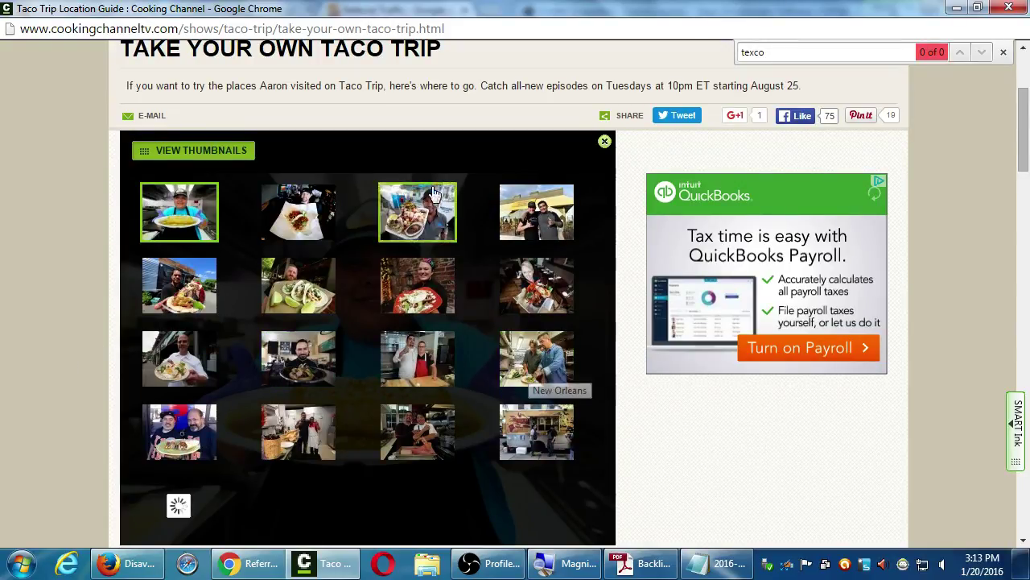
{"action": "left_click", "coordinate": [242, 151]}
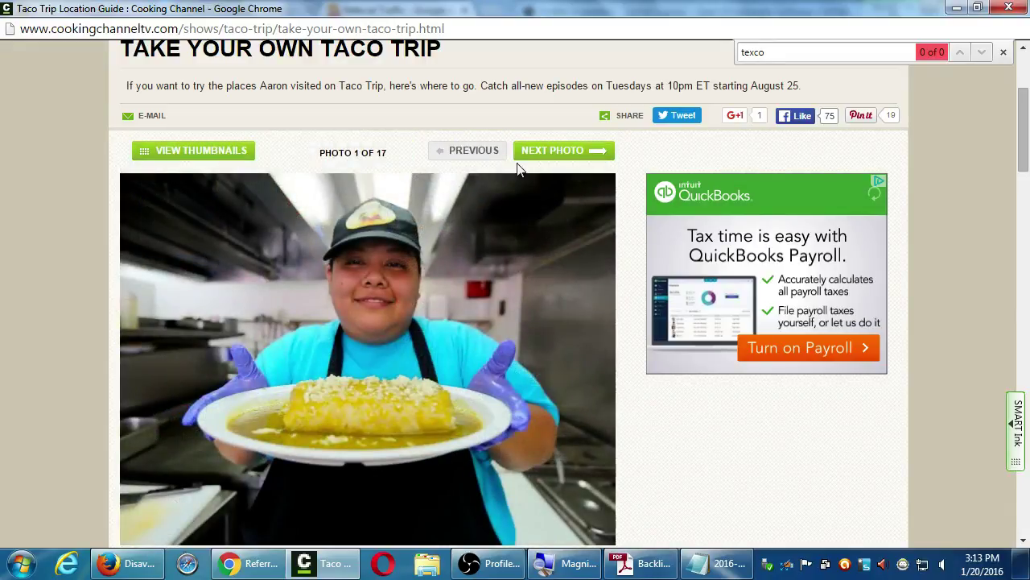
Advance the taco trip gallery to photo 2 and check the restaurants listed for that photo's city.
{"action": "left_click", "coordinate": [536, 152]}
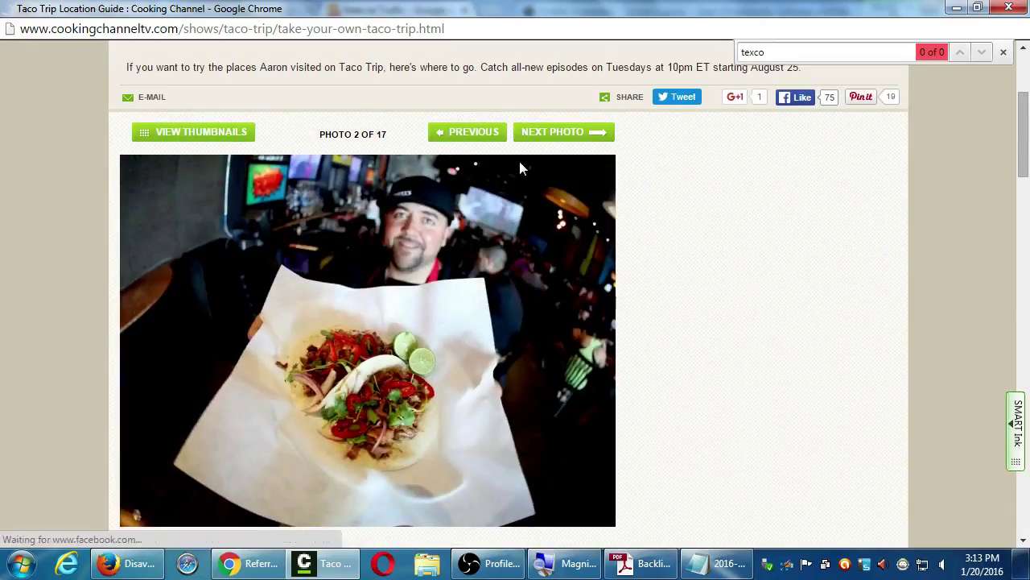
{"action": "scroll", "coordinate": [518, 167], "scroll_direction": "down", "scroll_amount": 1}
{"action": "scroll", "coordinate": [517, 171], "scroll_direction": "down", "scroll_amount": 3}
{"action": "scroll", "coordinate": [515, 169], "scroll_direction": "down", "scroll_amount": 4}
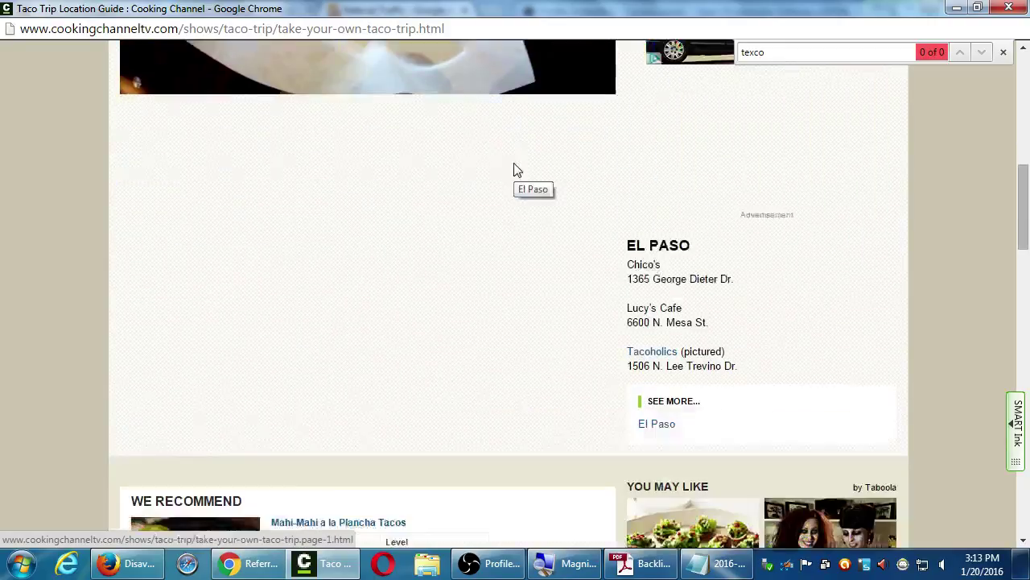
{"action": "scroll", "coordinate": [511, 170], "scroll_direction": "up", "scroll_amount": 8}
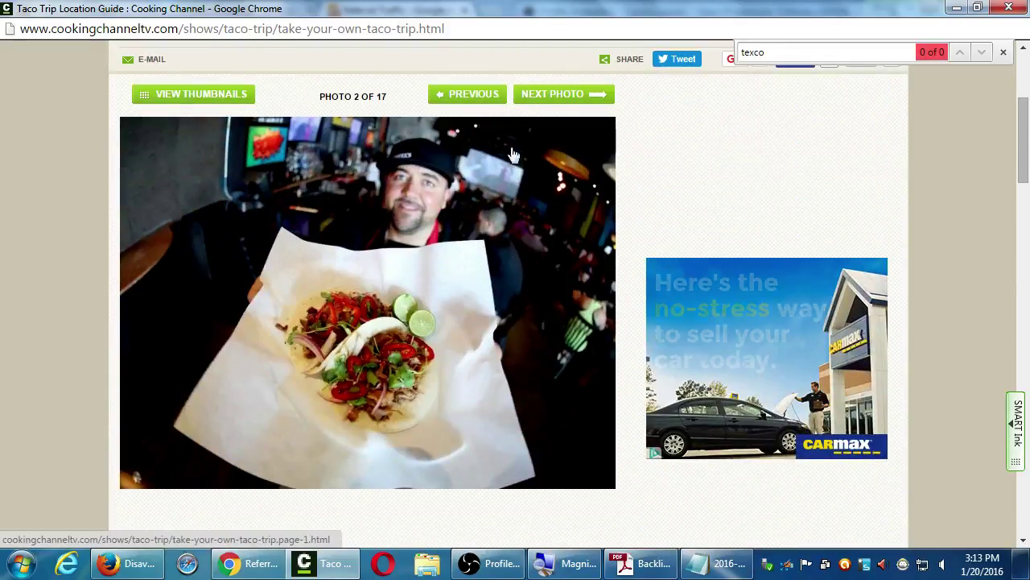
Page through the taco trip gallery from photo 3 to photo 16, looking for Aqui es Texcoco.
{"action": "left_click", "coordinate": [539, 95]}
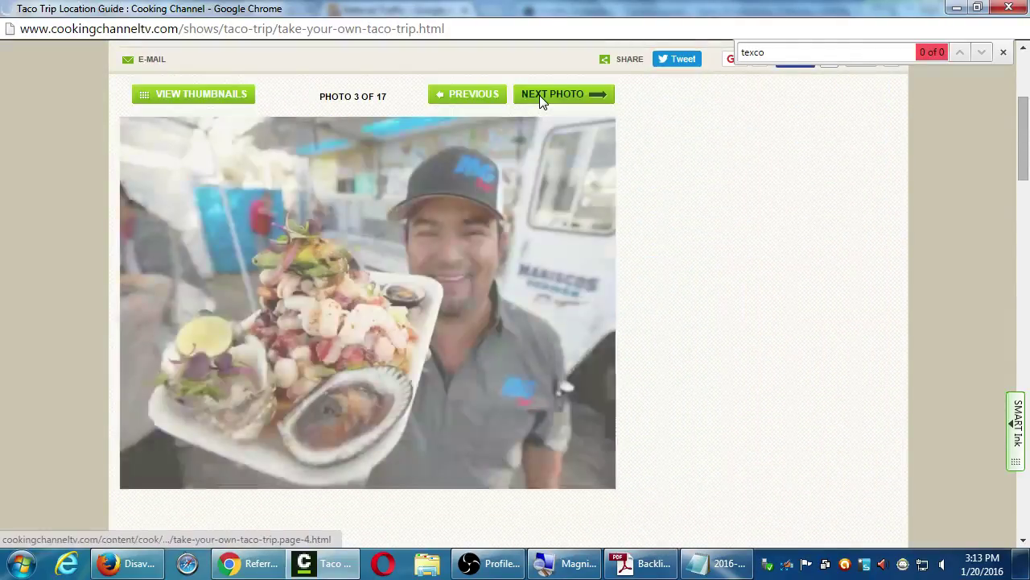
{"action": "left_click", "coordinate": [539, 95]}
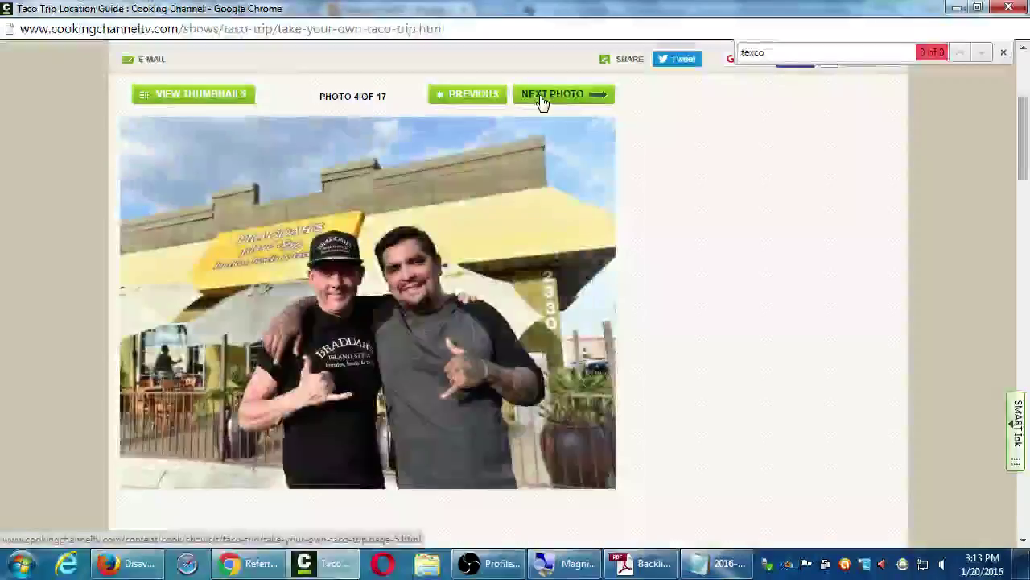
{"action": "left_click", "coordinate": [543, 99]}
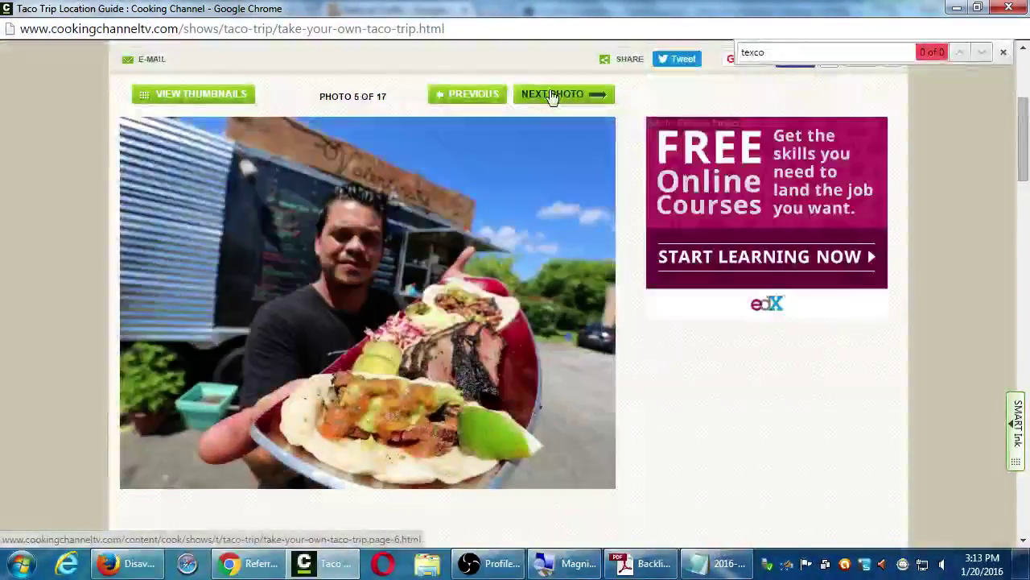
{"action": "left_click", "coordinate": [551, 96]}
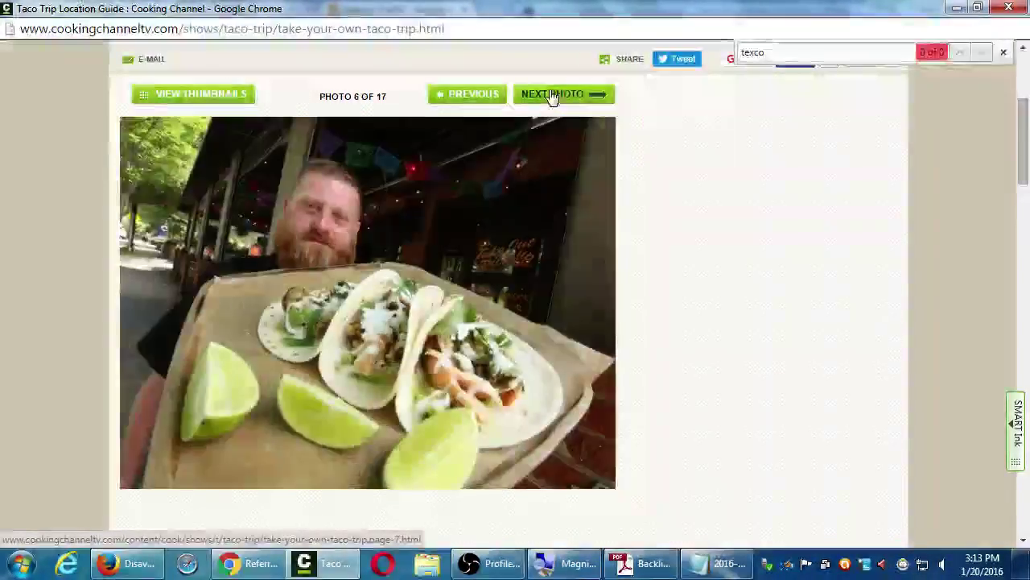
{"action": "left_click", "coordinate": [552, 95]}
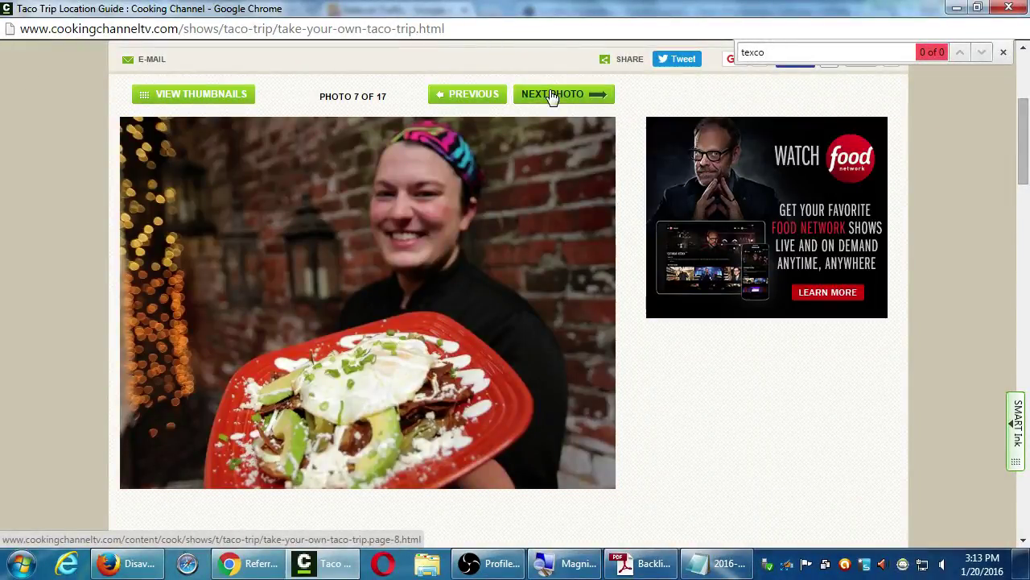
{"action": "left_click", "coordinate": [551, 95]}
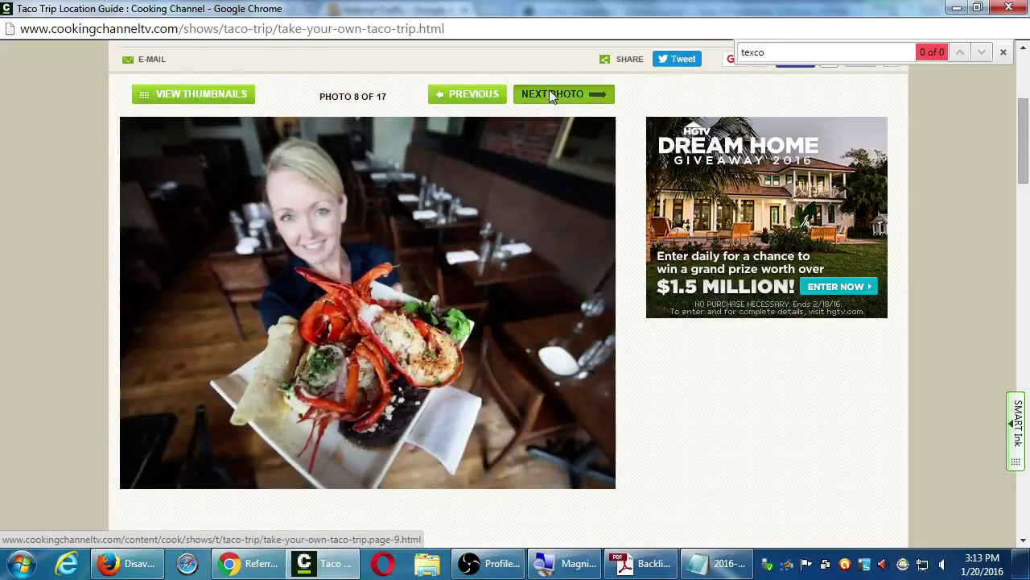
{"action": "left_click", "coordinate": [551, 95]}
{"action": "left_click", "coordinate": [552, 95]}
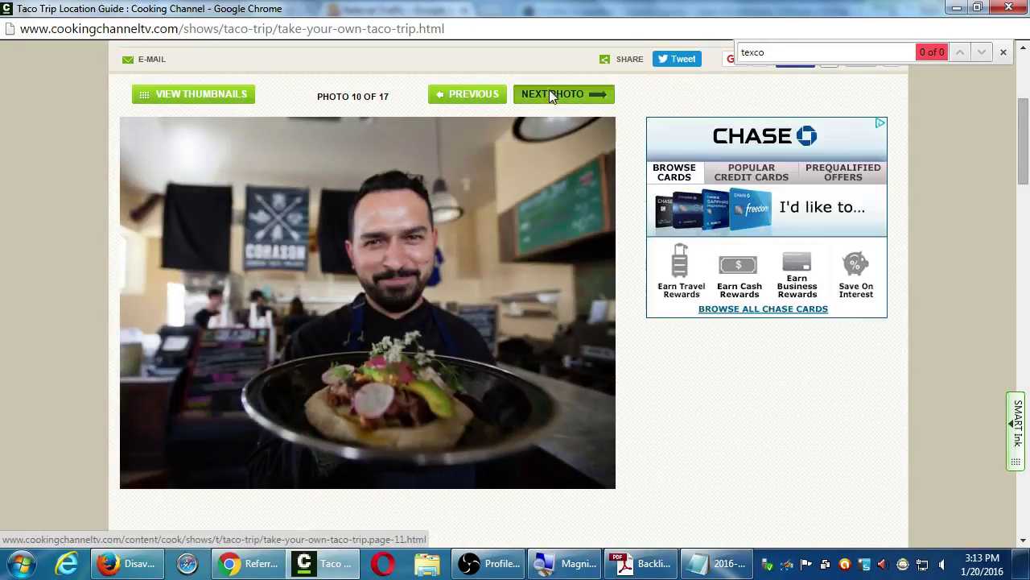
{"action": "left_click", "coordinate": [550, 95]}
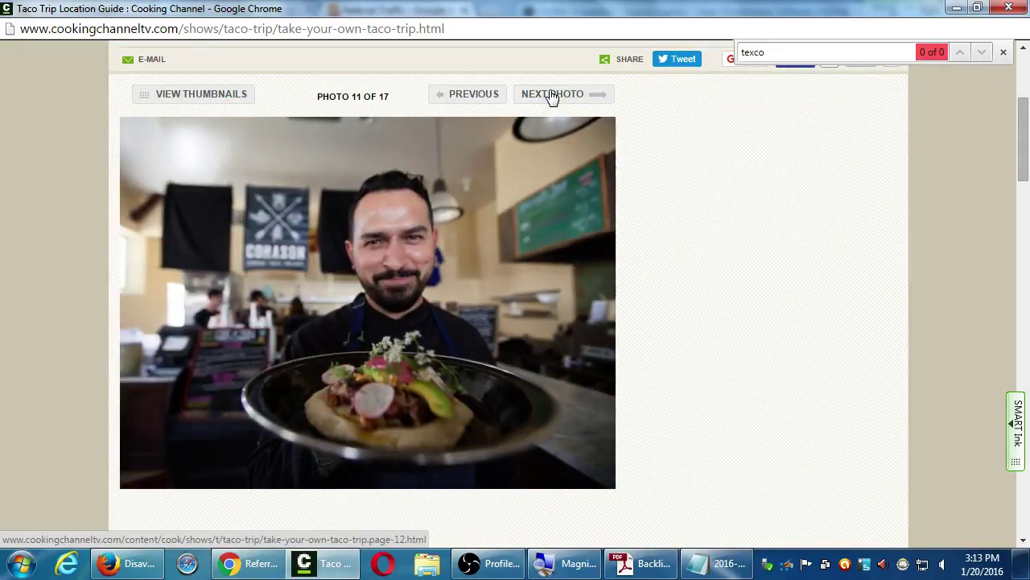
{"action": "left_click", "coordinate": [551, 95]}
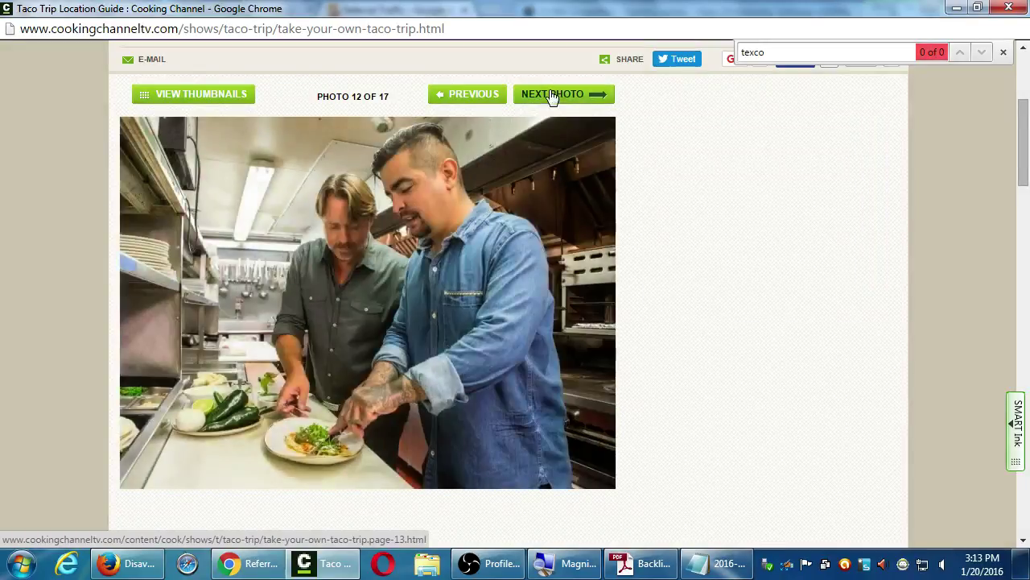
{"action": "left_click", "coordinate": [551, 95]}
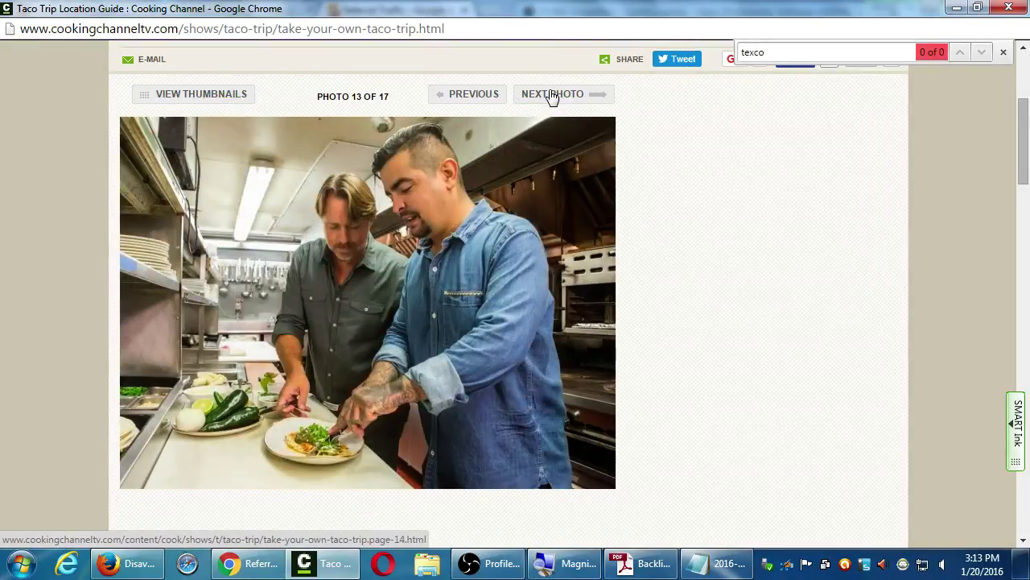
{"action": "left_click", "coordinate": [551, 95]}
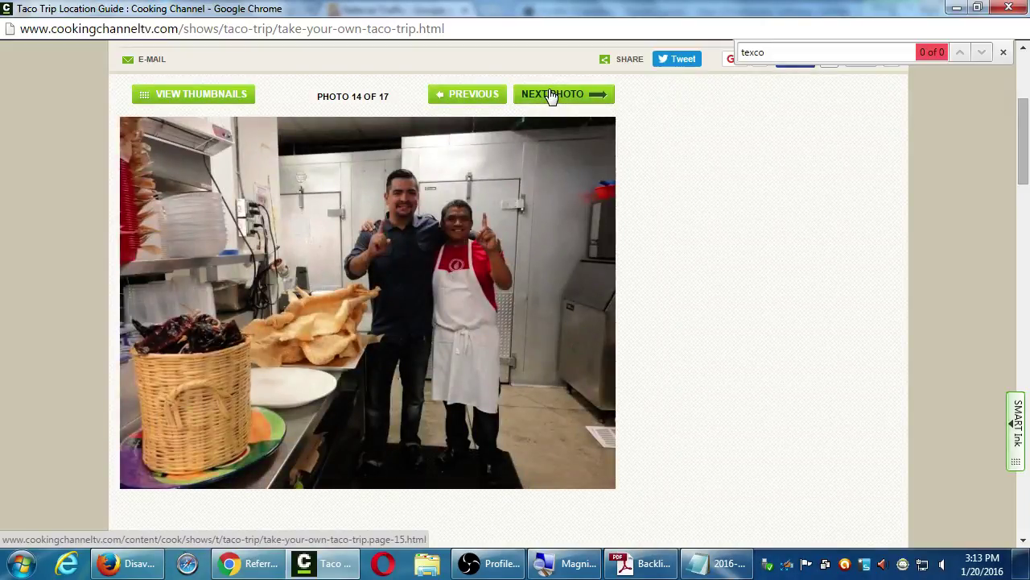
{"action": "left_click", "coordinate": [551, 95]}
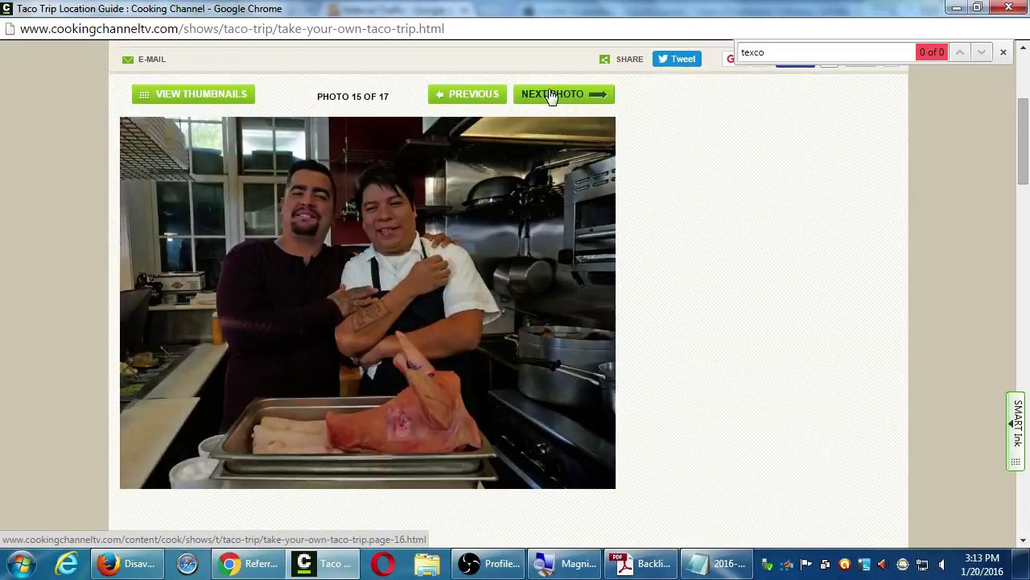
{"action": "left_click", "coordinate": [552, 95]}
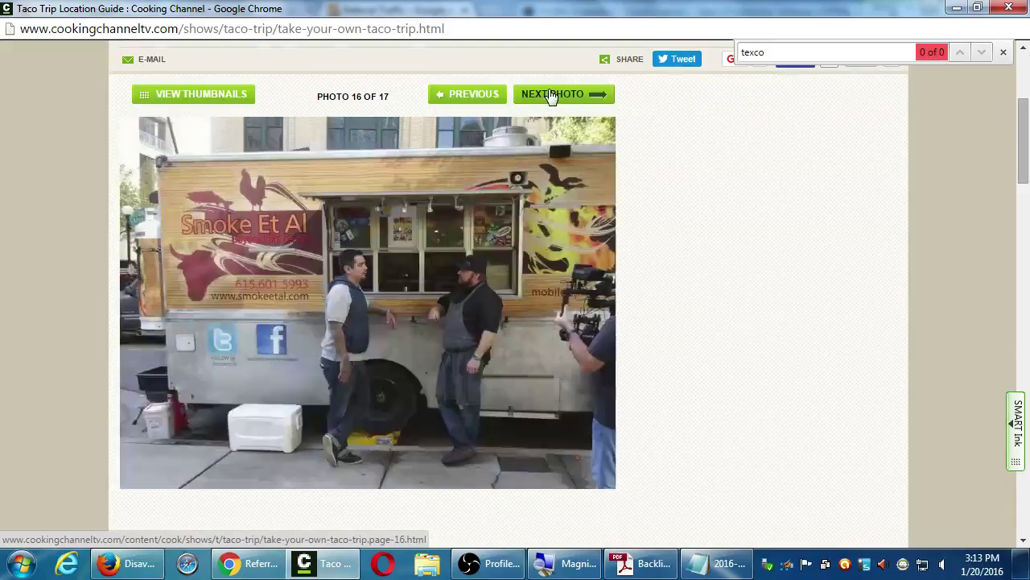
Review the Nashville restaurant list and recommended links for photo 16, and dismiss the page text search.
{"action": "scroll", "coordinate": [611, 206], "scroll_direction": "down", "scroll_amount": 9}
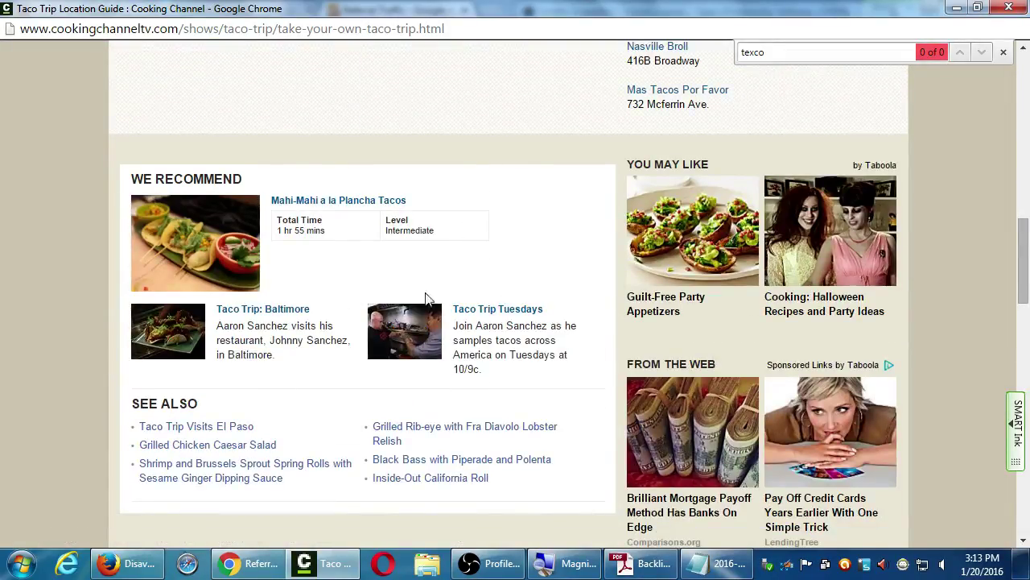
{"action": "scroll", "coordinate": [598, 184], "scroll_direction": "up", "scroll_amount": 1}
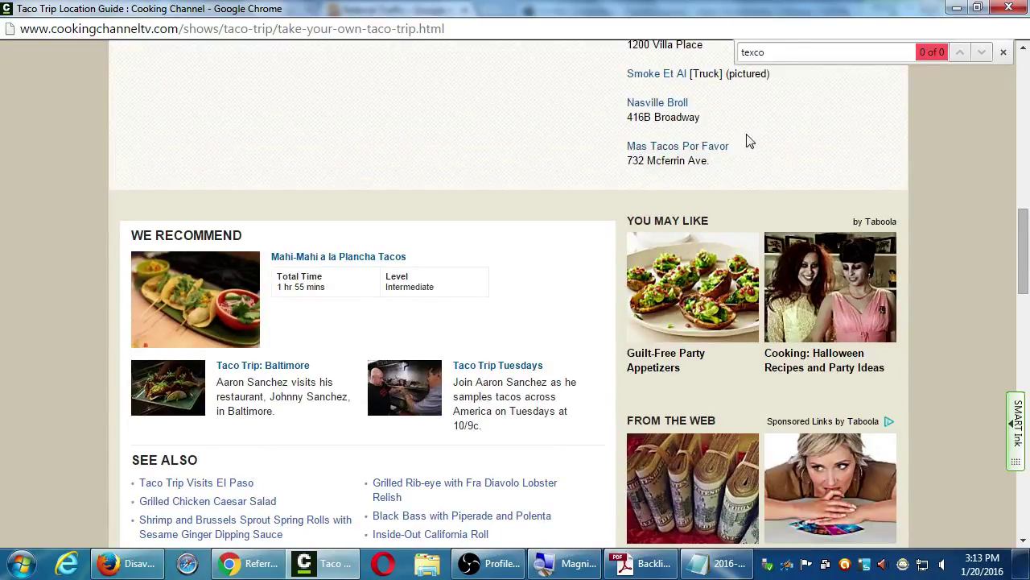
{"action": "left_click", "coordinate": [1003, 53]}
{"action": "scroll", "coordinate": [966, 222], "scroll_direction": "up", "scroll_amount": 10}
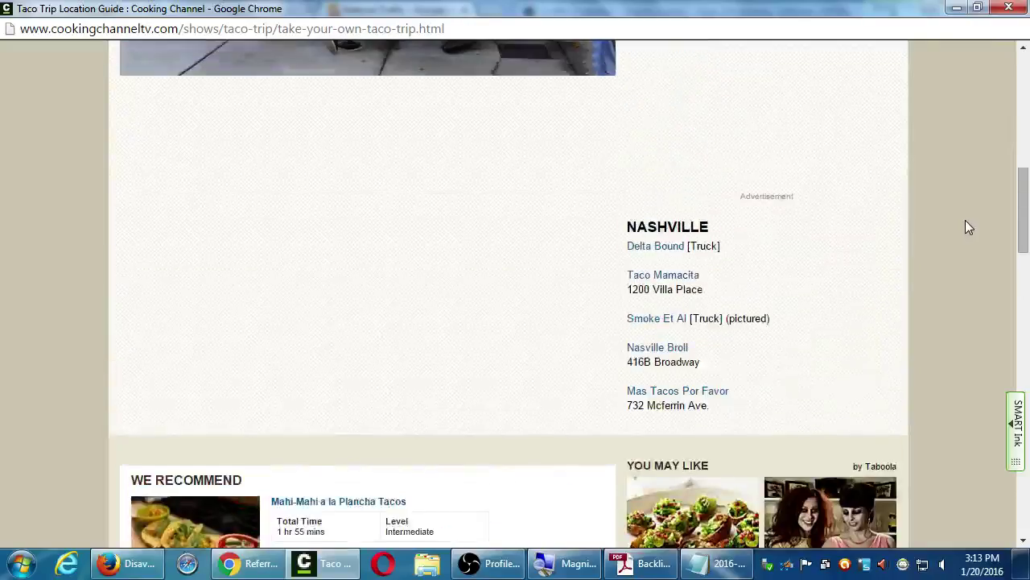
{"action": "scroll", "coordinate": [966, 219], "scroll_direction": "up", "scroll_amount": 2}
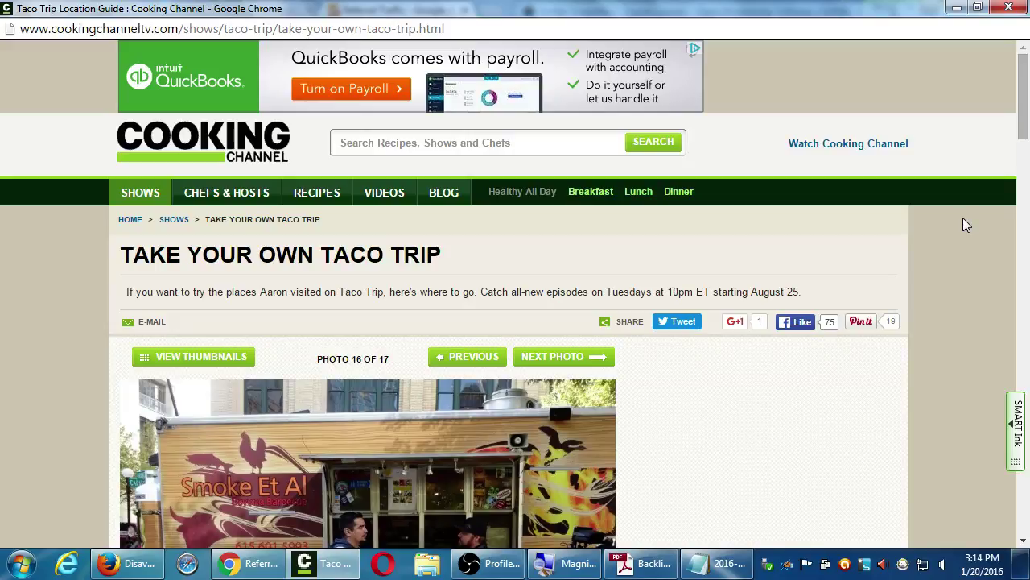
Search the gallery page's text for "texc", go back to photo 15 and close the Cooking Channel window.
{"action": "key", "text": "ctrl+f"}
{"action": "type", "text": "texc"}
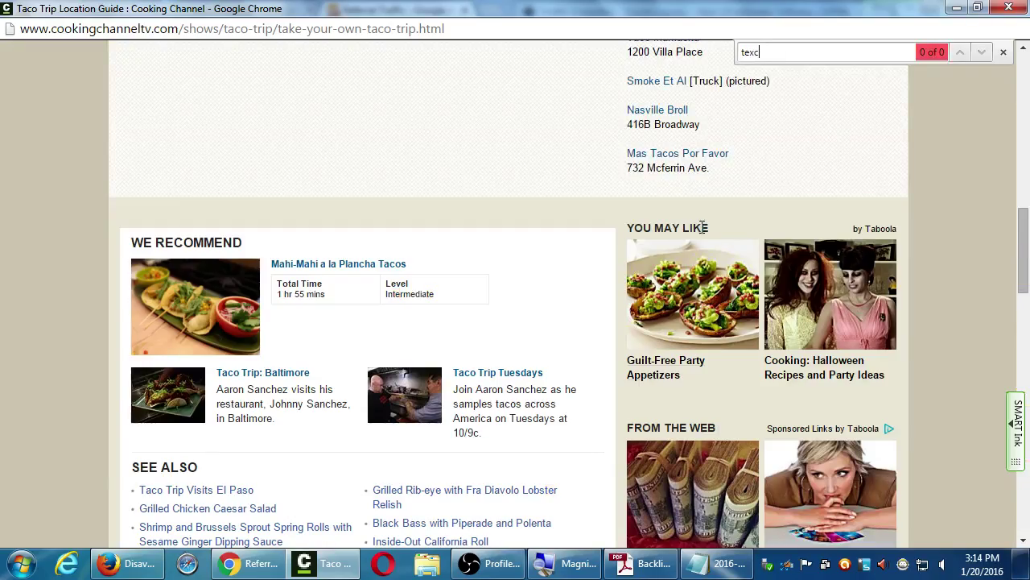
{"action": "scroll", "coordinate": [612, 259], "scroll_direction": "up", "scroll_amount": 15}
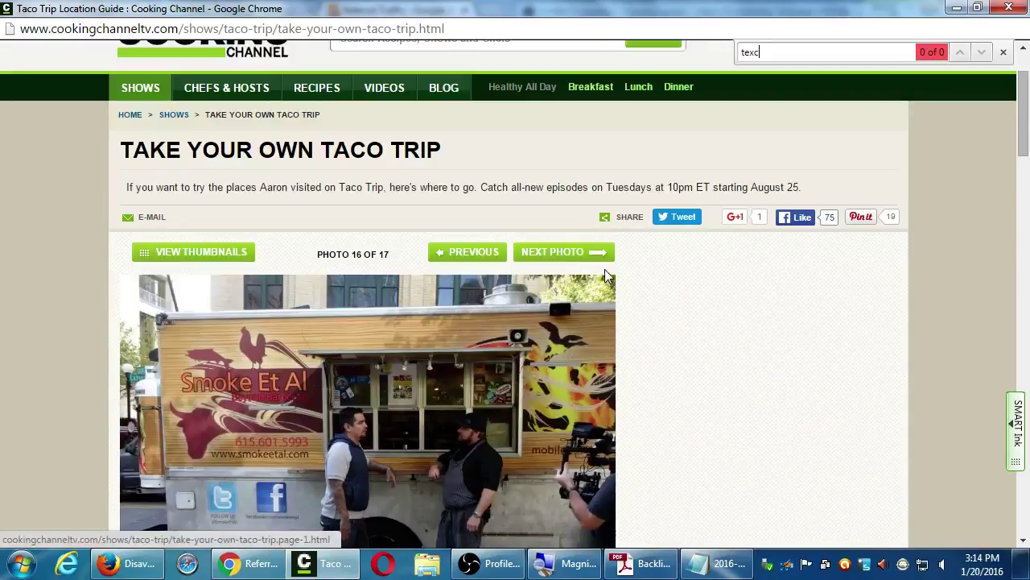
{"action": "left_click", "coordinate": [449, 252]}
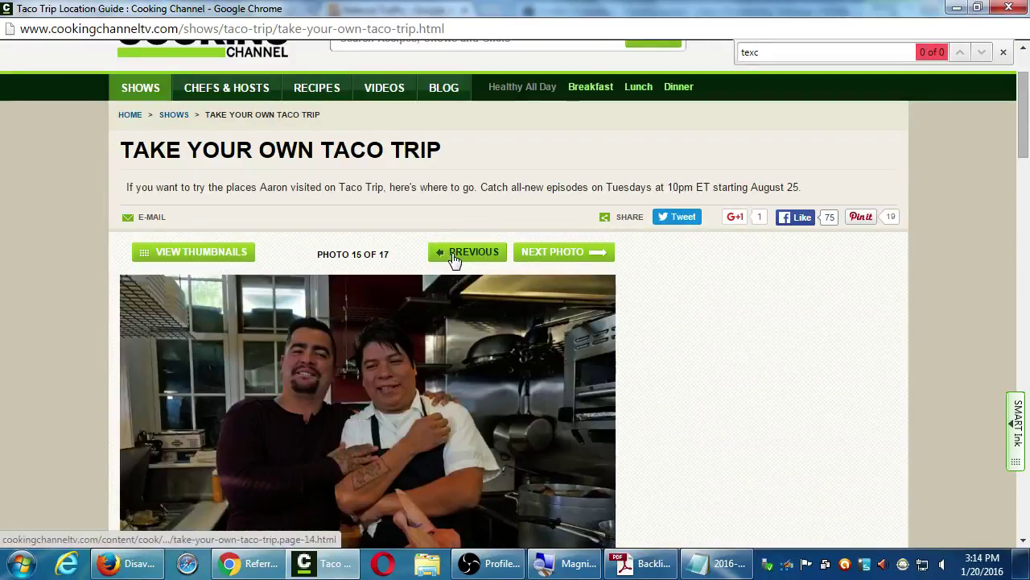
{"action": "left_click", "coordinate": [1009, 8]}
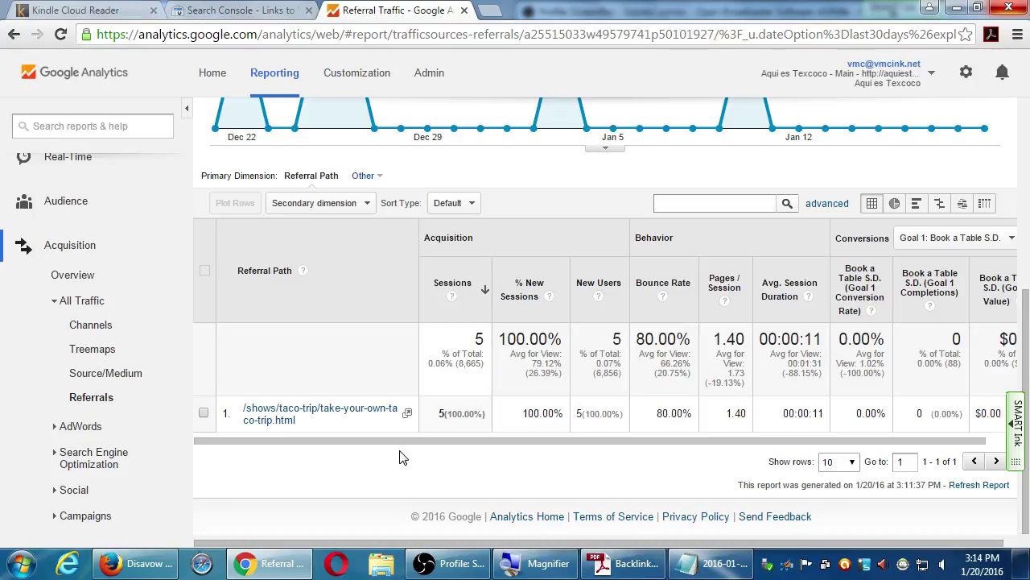
Reopen the Referrals report for all traffic and look over the top referring sources.
{"action": "left_click", "coordinate": [105, 409]}
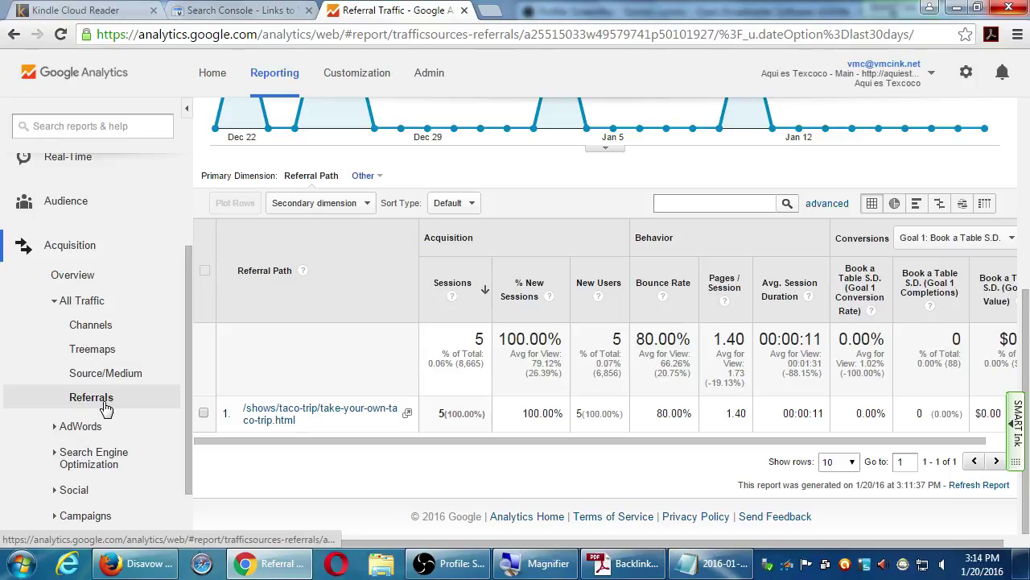
{"action": "scroll", "coordinate": [168, 410], "scroll_direction": "down", "scroll_amount": 1}
{"action": "scroll", "coordinate": [241, 410], "scroll_direction": "down", "scroll_amount": 3}
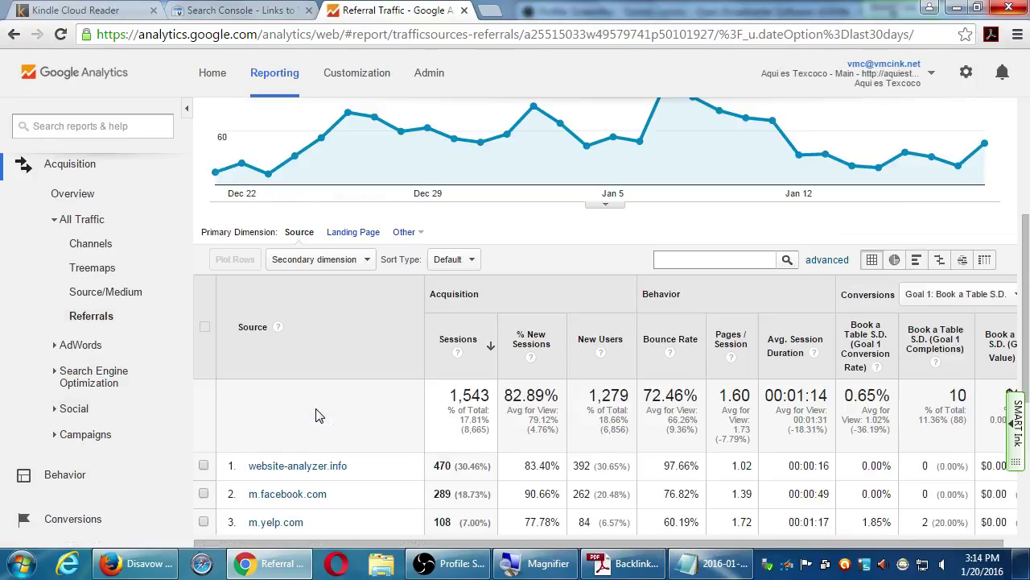
{"action": "scroll", "coordinate": [318, 414], "scroll_direction": "down", "scroll_amount": 2}
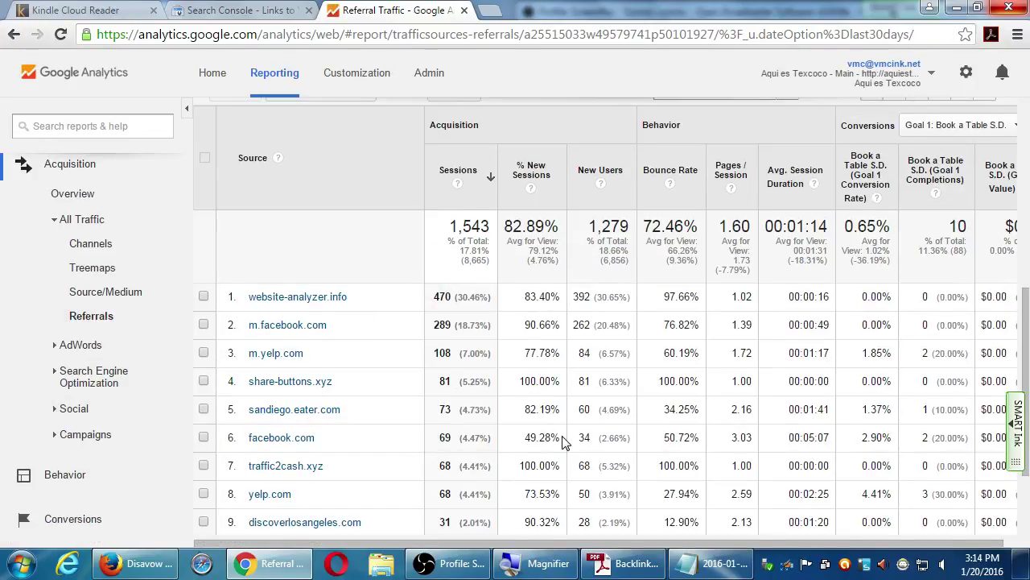
Switch to the Backlinks Strategy PDF in Adobe Reader and read the sections on organizing and taking advantage of backlinks.
{"action": "left_click", "coordinate": [625, 570]}
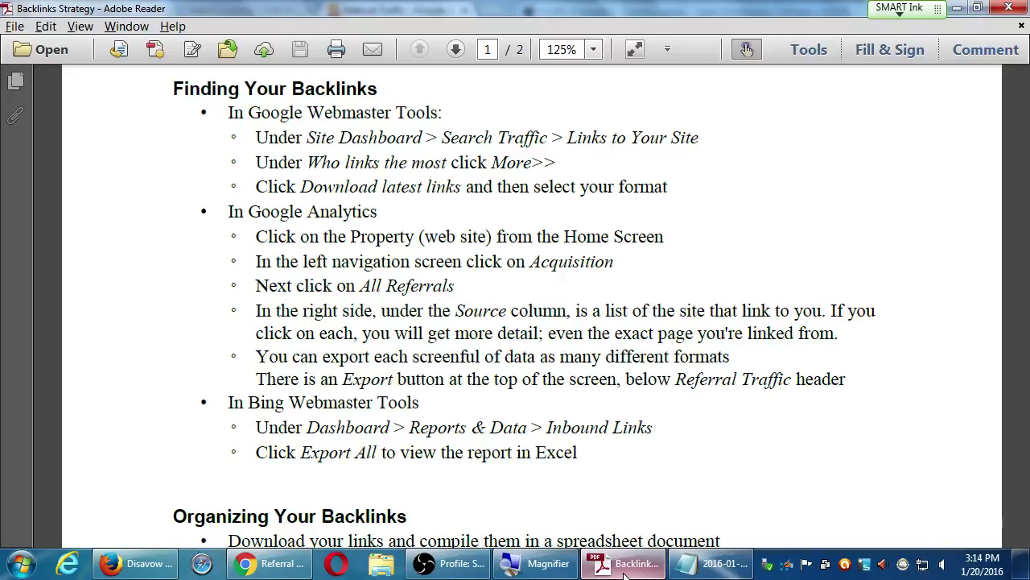
{"action": "scroll", "coordinate": [441, 421], "scroll_direction": "down", "scroll_amount": 5}
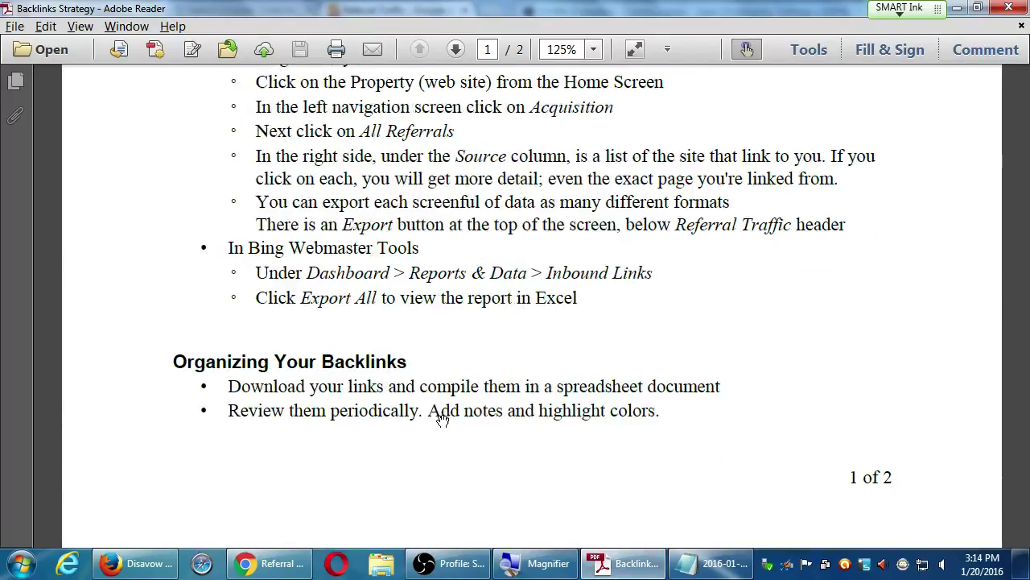
{"action": "scroll", "coordinate": [440, 421], "scroll_direction": "down", "scroll_amount": 2}
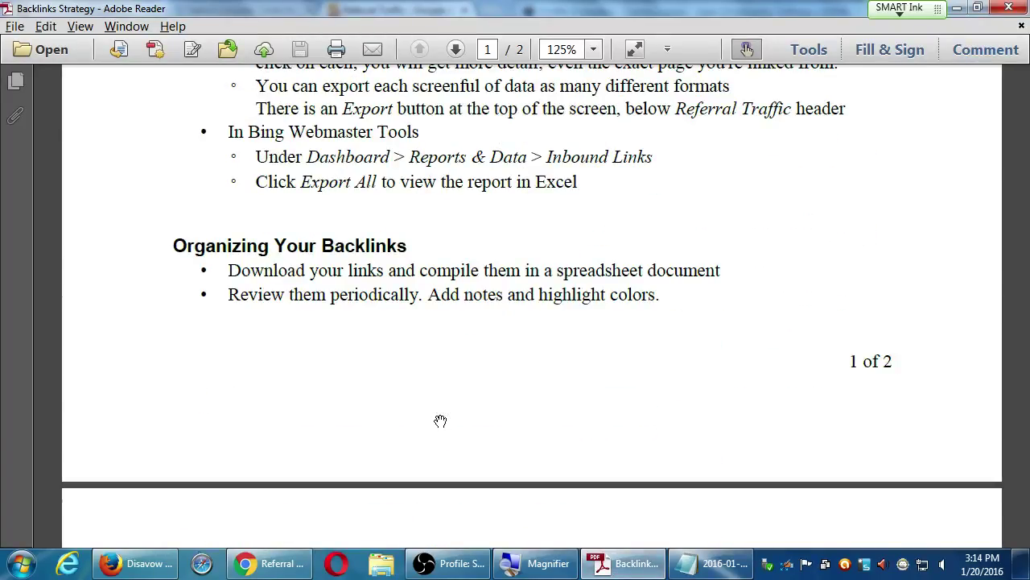
{"action": "scroll", "coordinate": [441, 421], "scroll_direction": "down", "scroll_amount": 4}
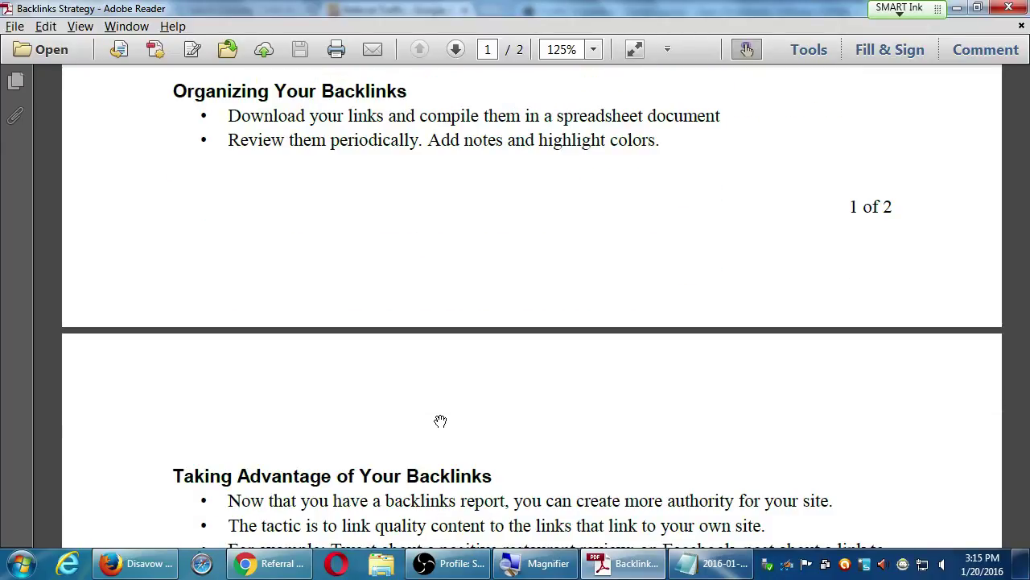
{"action": "scroll", "coordinate": [441, 421], "scroll_direction": "down", "scroll_amount": 6}
{"action": "scroll", "coordinate": [440, 421], "scroll_direction": "down", "scroll_amount": 3}
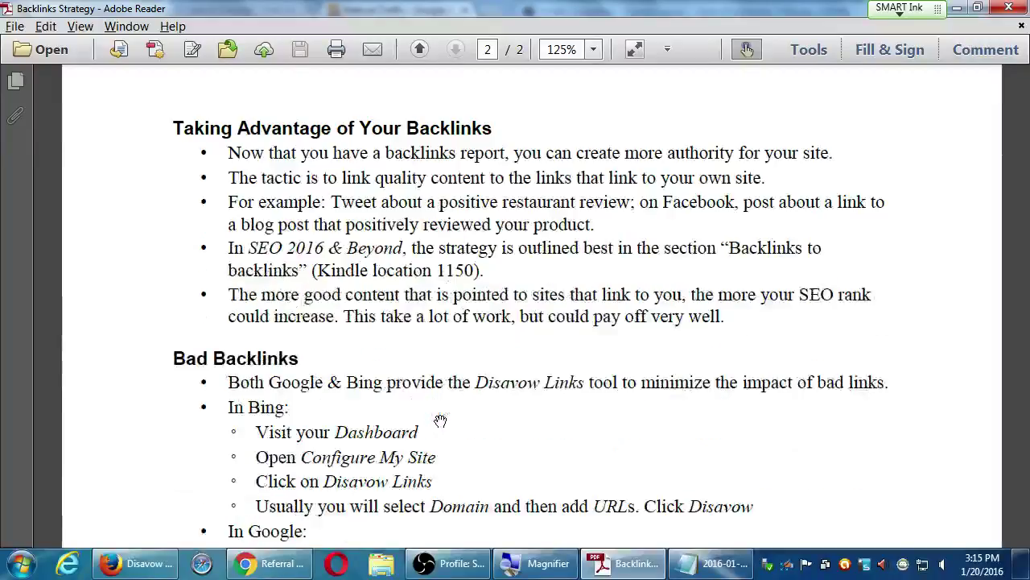
Read the Bad Backlinks section and open its link to Google's disavow-links-main page.
{"action": "scroll", "coordinate": [515, 381], "scroll_direction": "down", "scroll_amount": 4}
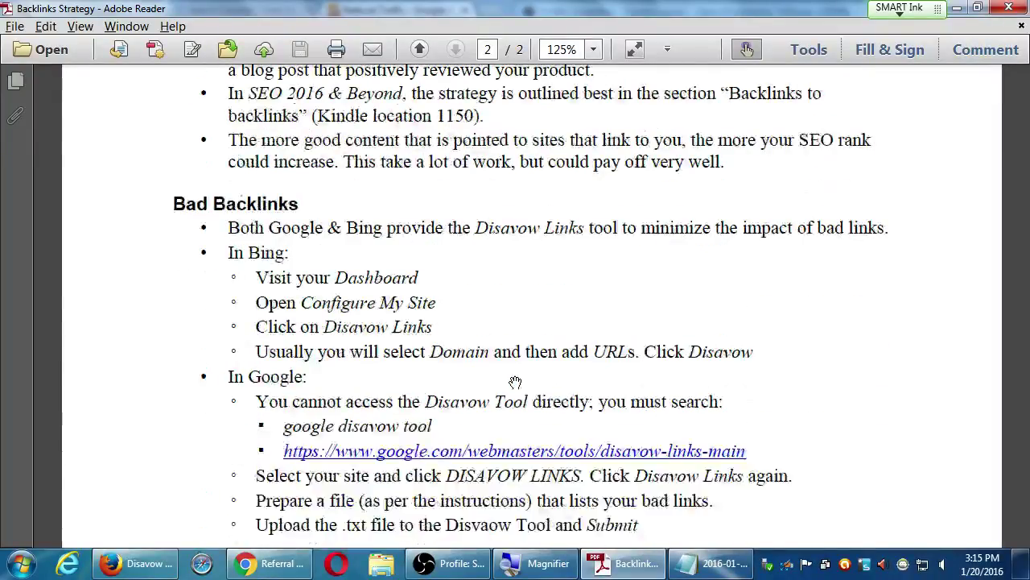
{"action": "scroll", "coordinate": [843, 373], "scroll_direction": "down", "scroll_amount": 2}
{"action": "scroll", "coordinate": [842, 373], "scroll_direction": "down", "scroll_amount": 2}
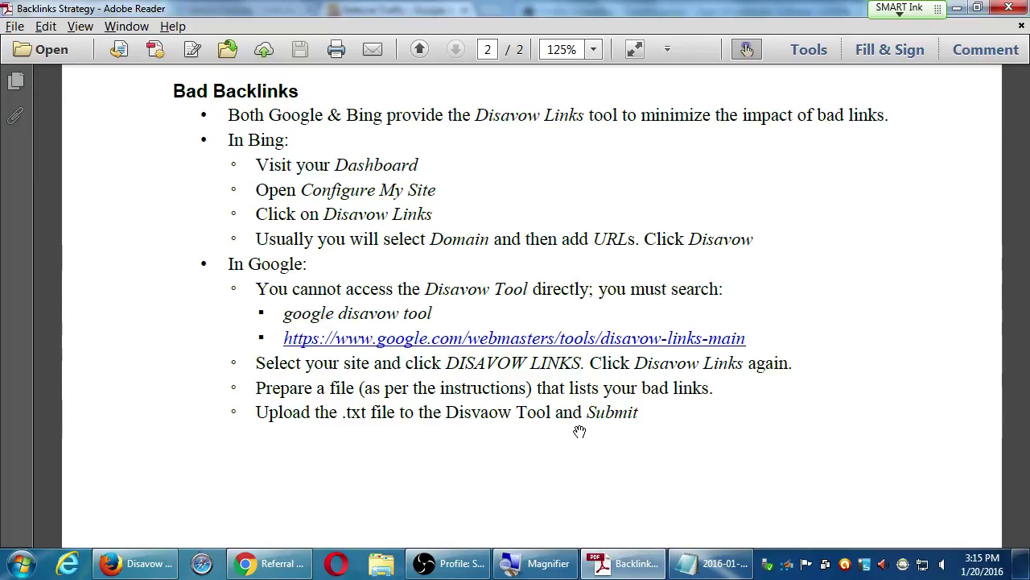
{"action": "left_click", "coordinate": [541, 344]}
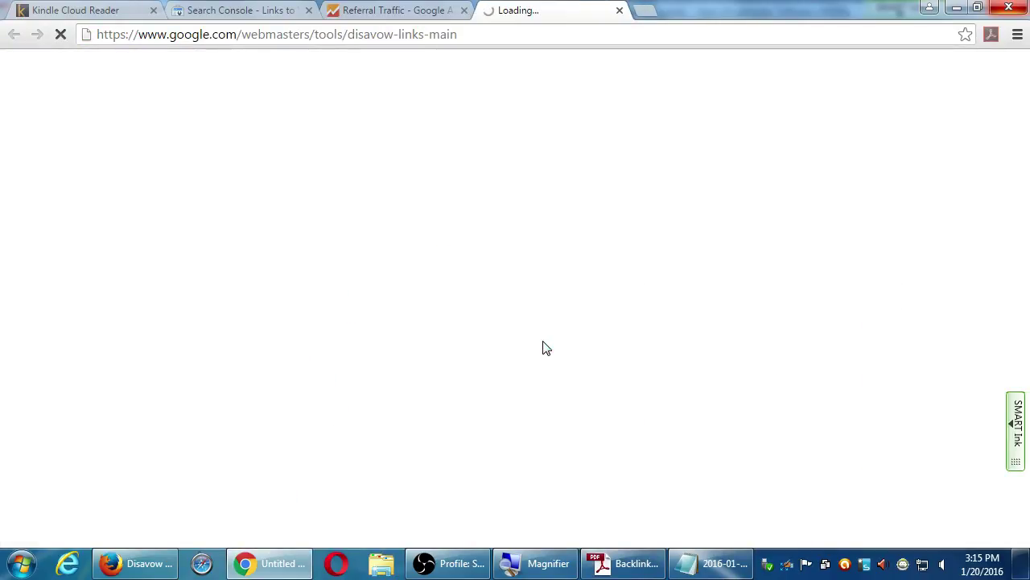
{"action": "left_click", "coordinate": [149, 314]}
{"action": "left_click", "coordinate": [149, 315]}
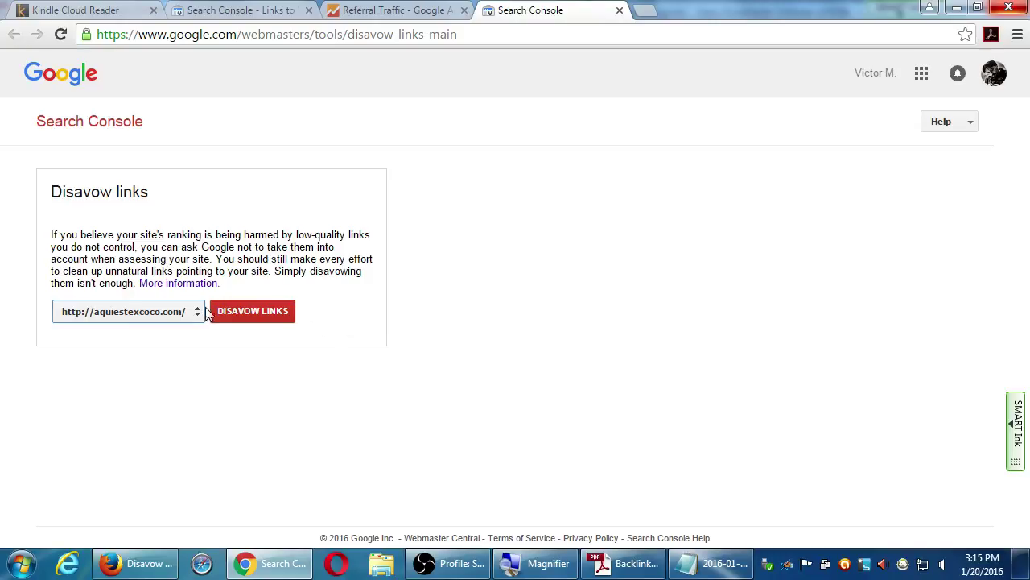
{"action": "left_click", "coordinate": [187, 314]}
{"action": "left_click", "coordinate": [180, 330]}
{"action": "left_click", "coordinate": [285, 324]}
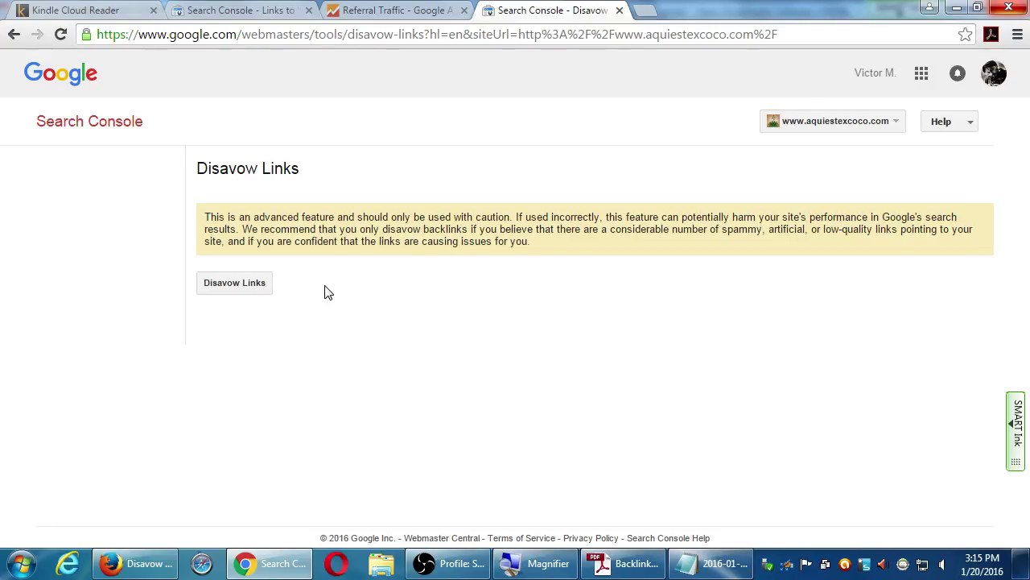
{"action": "left_click", "coordinate": [252, 300]}
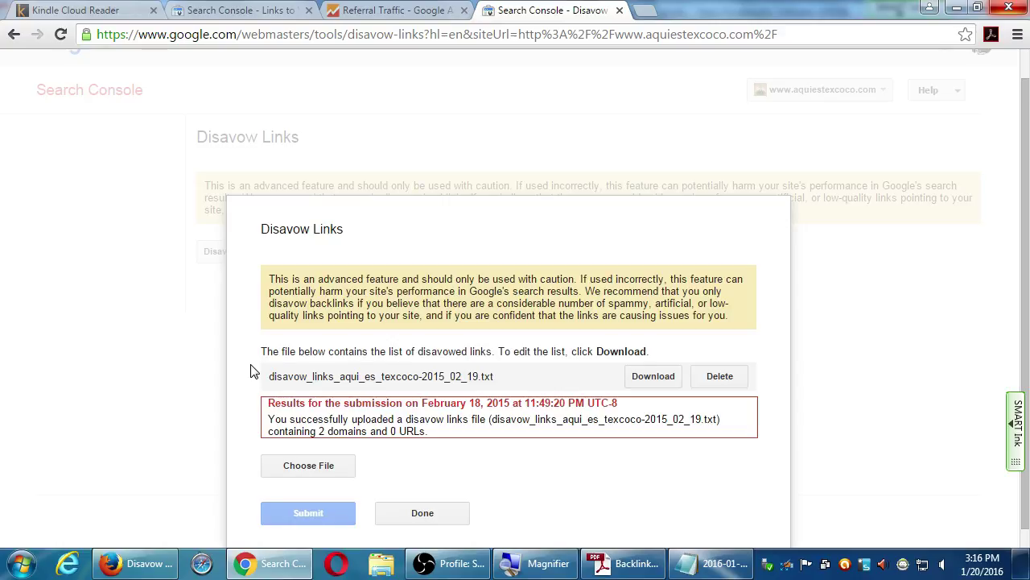
Download the current disavow list in CSV format, open it in Excel and fit column A to its contents.
{"action": "left_click", "coordinate": [659, 378]}
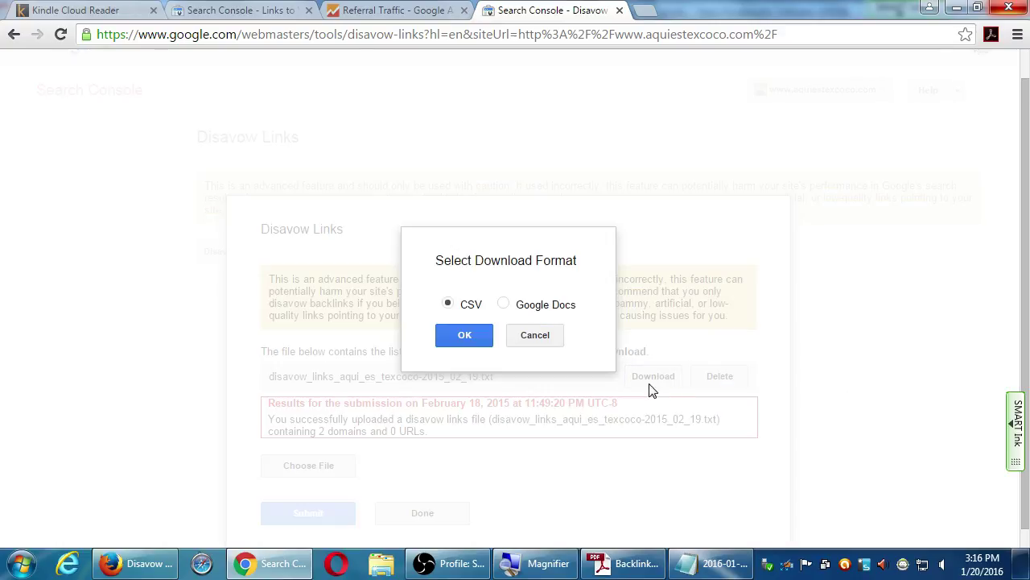
{"action": "left_click", "coordinate": [465, 336]}
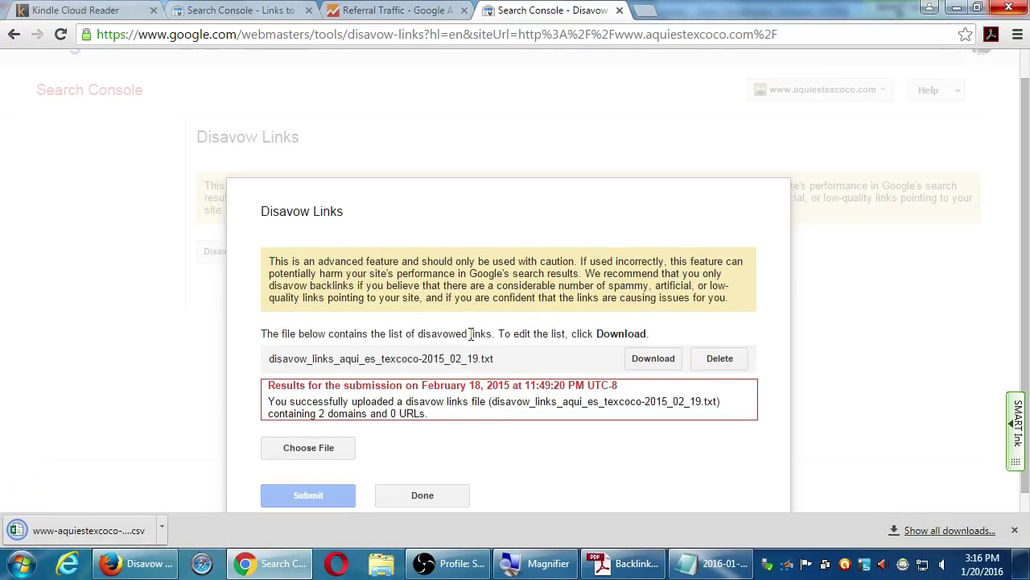
{"action": "left_click", "coordinate": [117, 534]}
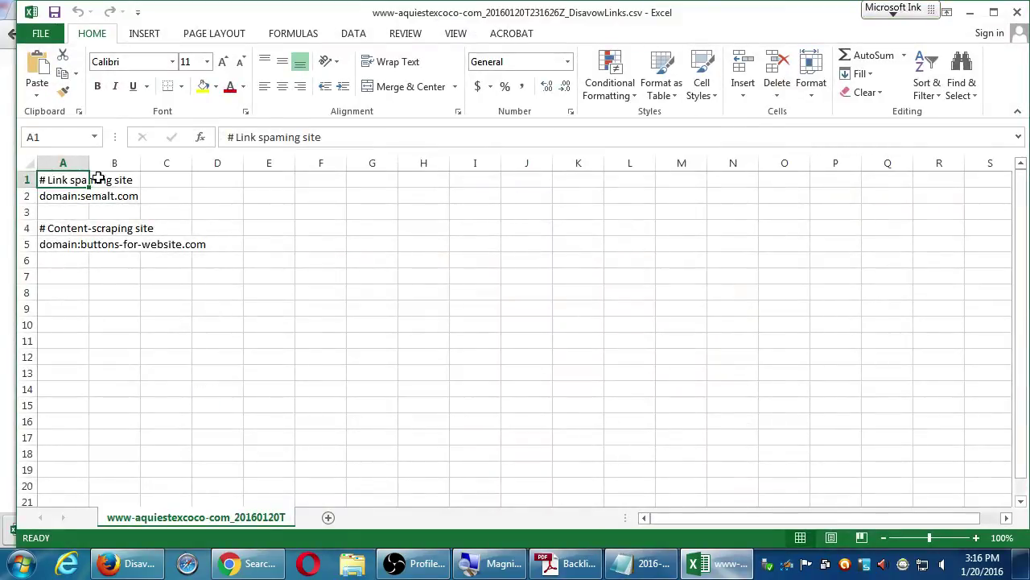
{"action": "double_click", "coordinate": [89, 164]}
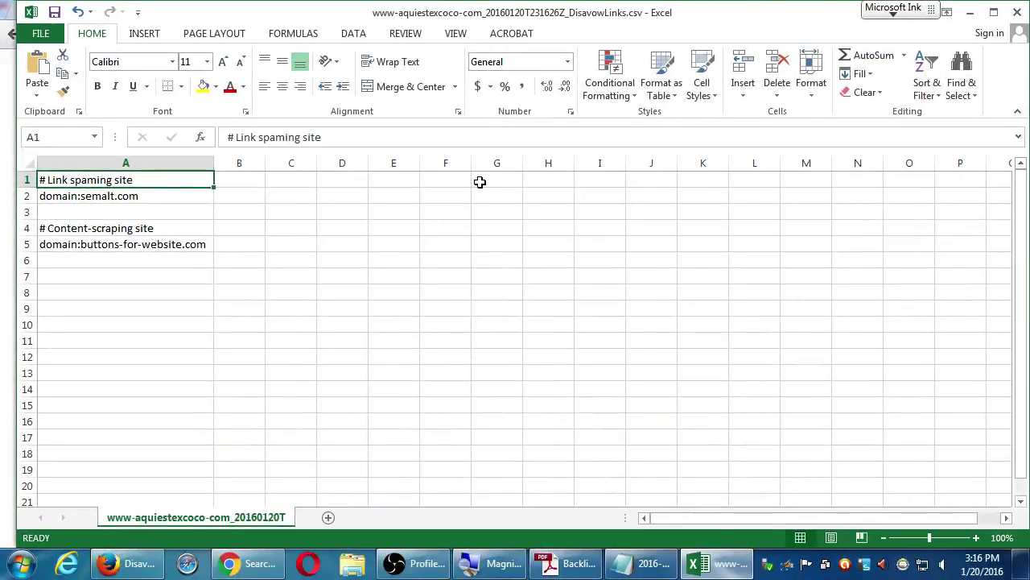
Copy cells A1:A5 of the disavow list into a new Notepad document and dock its window on half the screen.
{"action": "key", "text": "shift+Down"}
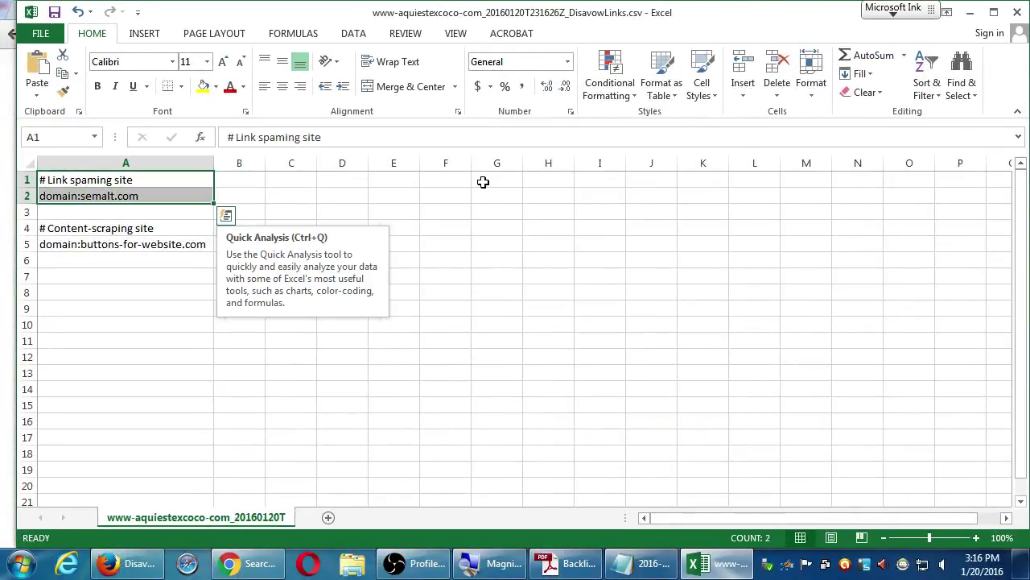
{"action": "left_click", "coordinate": [170, 242]}
{"action": "left_click", "coordinate": [166, 182], "text": "shift"}
{"action": "key", "text": "ctrl+c"}
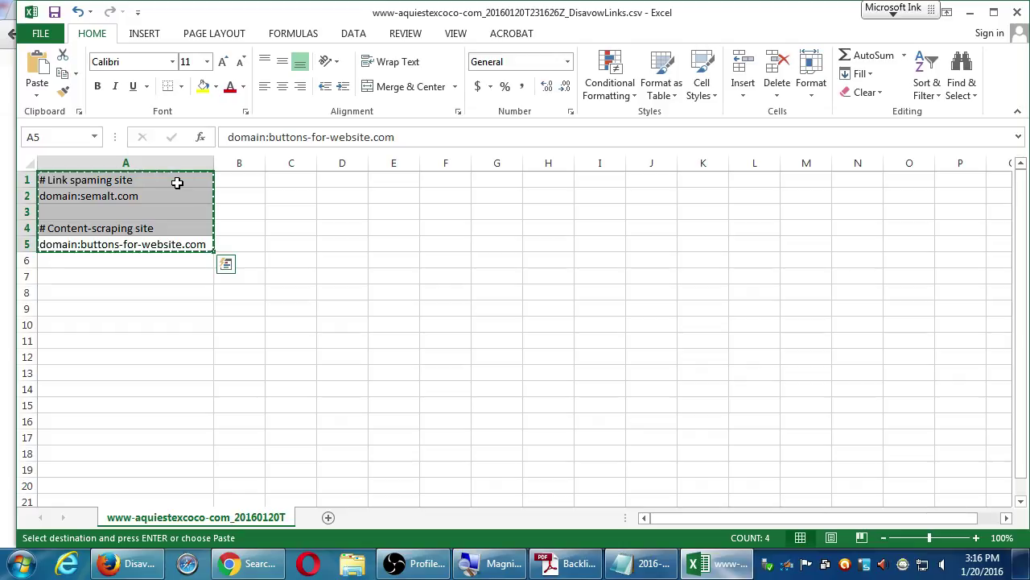
{"action": "key", "text": "super"}
{"action": "type", "text": "note"}
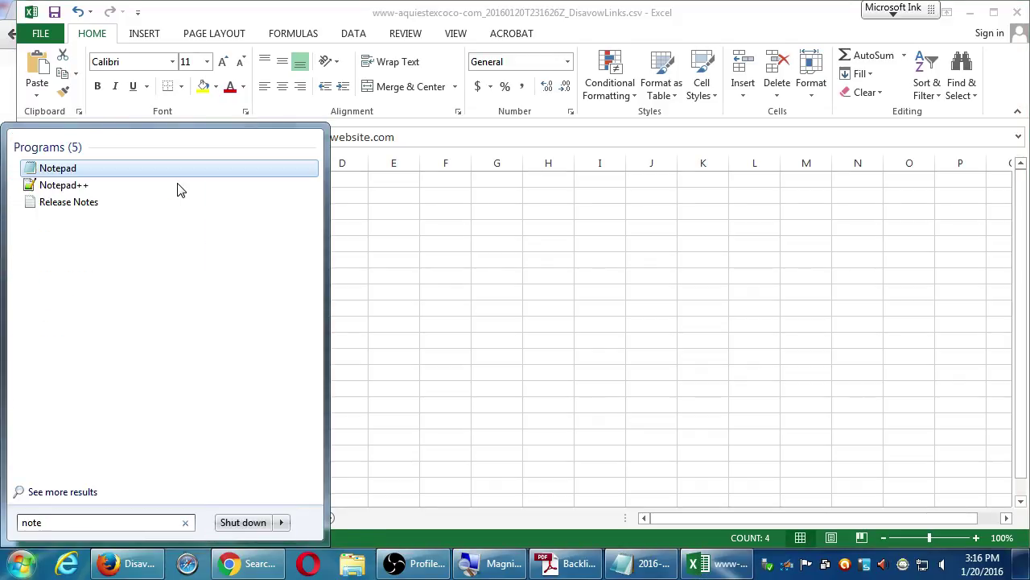
{"action": "key", "text": "Return"}
{"action": "key", "text": "ctrl+v"}
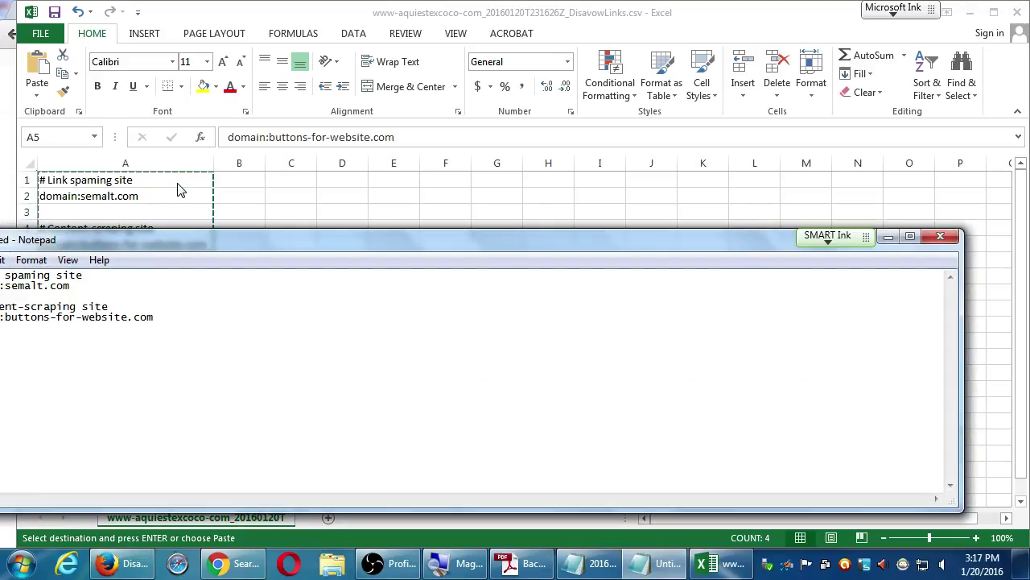
{"action": "key", "text": "super+Right"}
Close the downloaded disavow CSV workbook in Excel without saving changes.
{"action": "left_click", "coordinate": [464, 62]}
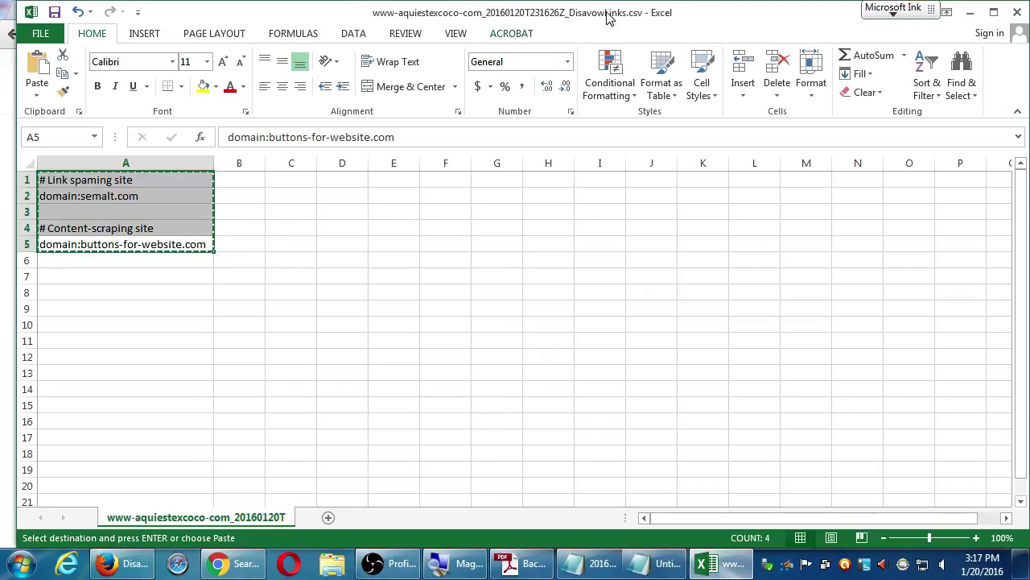
{"action": "left_click", "coordinate": [1012, 12]}
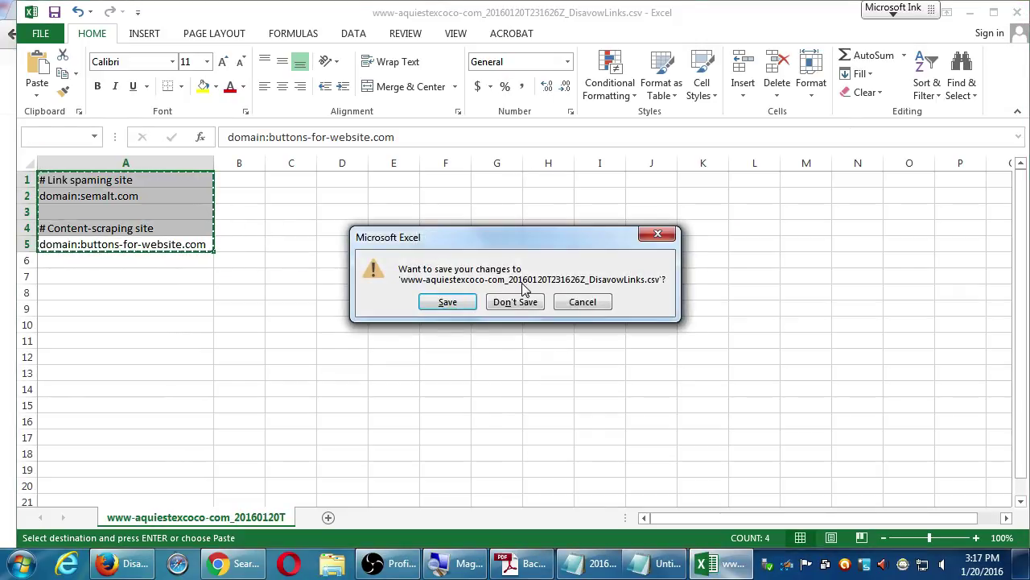
{"action": "left_click", "coordinate": [507, 302]}
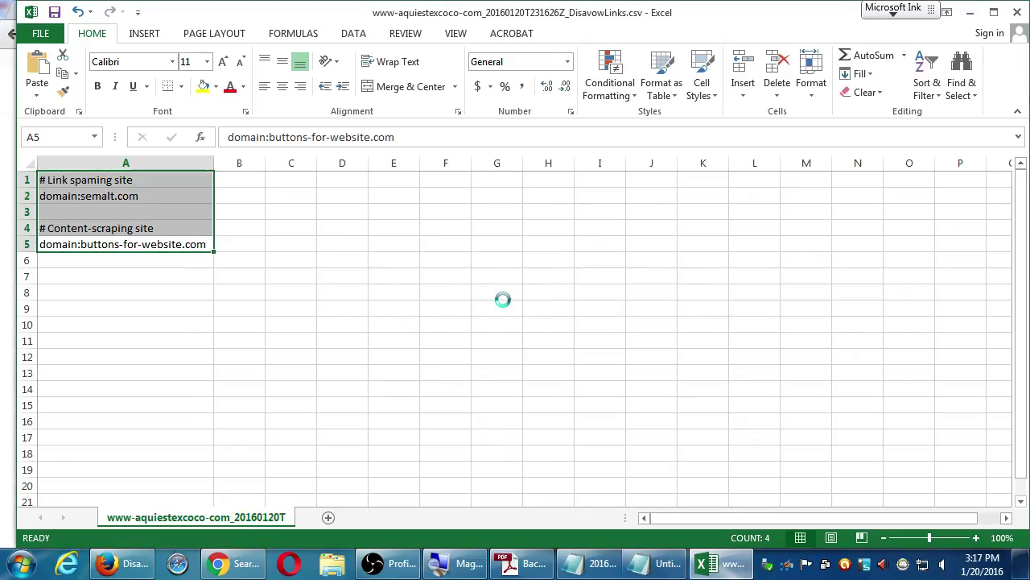
Switch back to Chrome and copy the previously submitted disavow file's name from the Disavow Links dialog.
{"action": "left_click", "coordinate": [233, 568]}
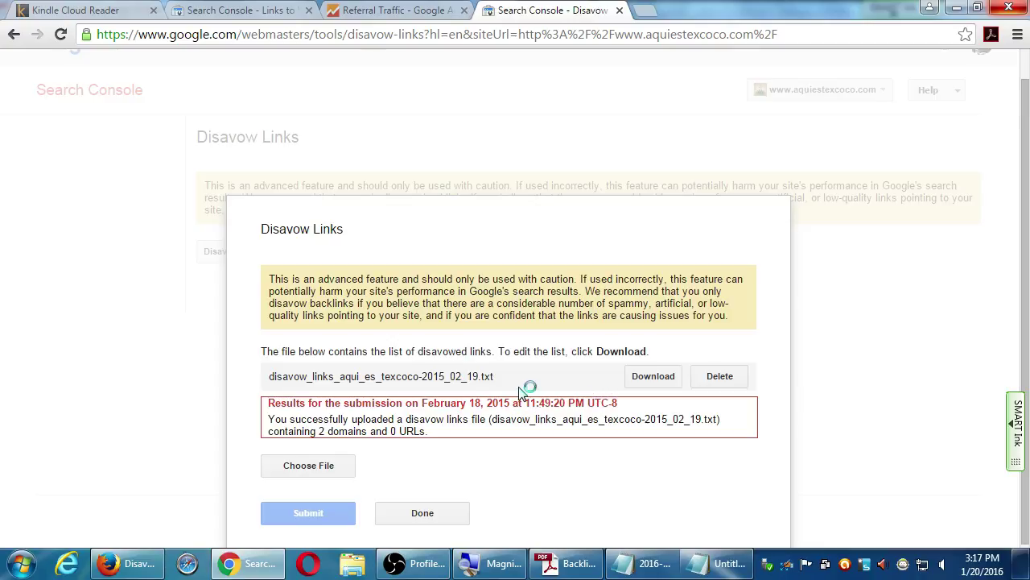
{"action": "left_click_drag", "start_coordinate": [496, 377], "coordinate": [266, 367]}
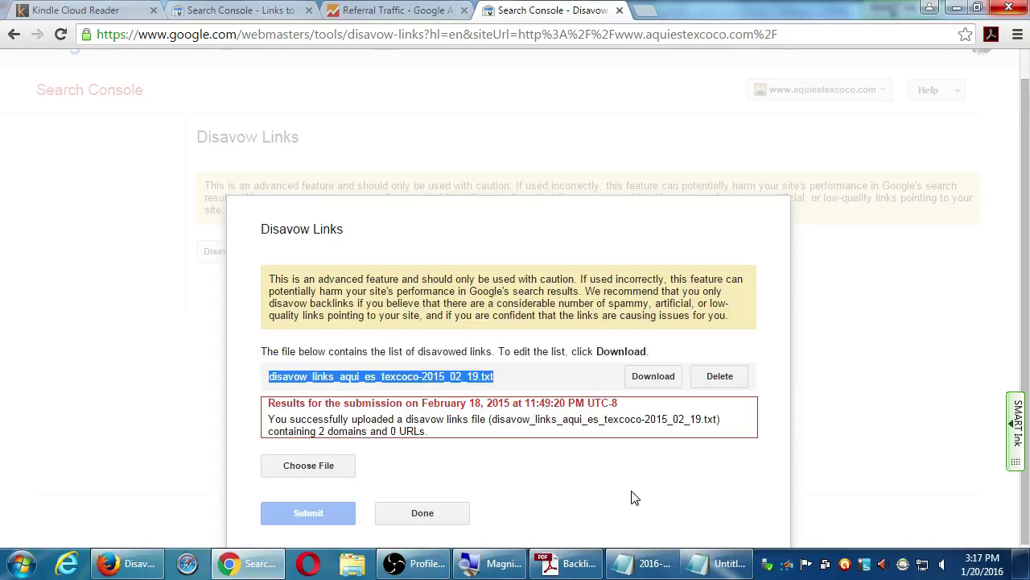
{"action": "left_click", "coordinate": [718, 564]}
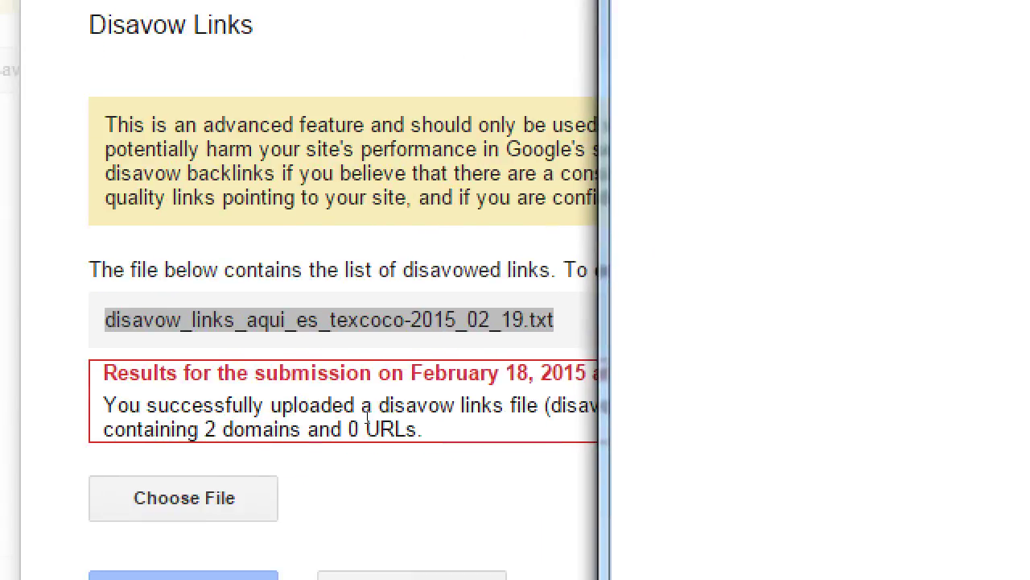
{"action": "left_click", "coordinate": [442, 394]}
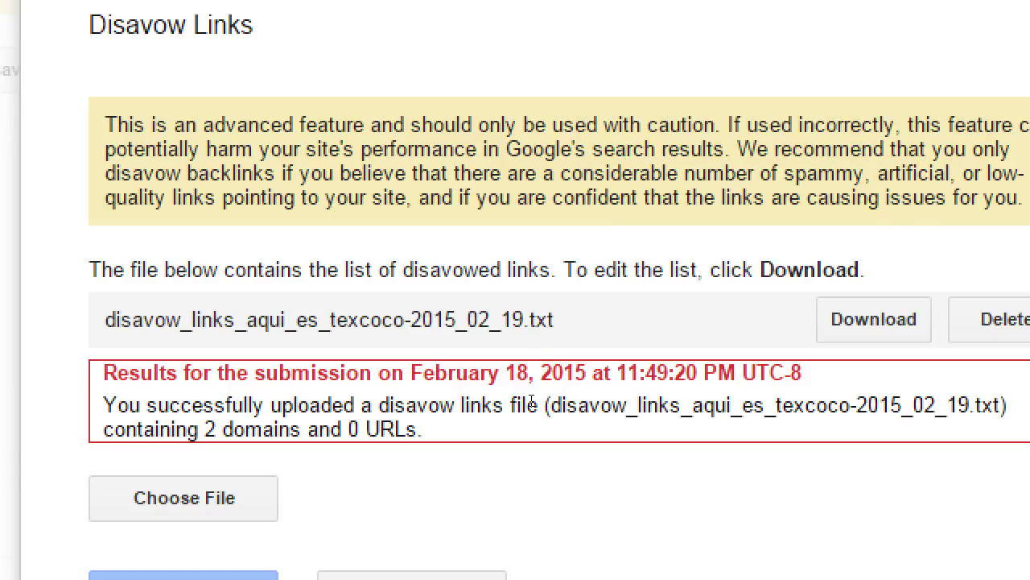
Save the Notepad list to the Desktop as disavow_links_aqui_es_texcoco-2016_01_20.txt, adapting the date in the copied file name.
{"action": "key", "text": "alt+Tab"}
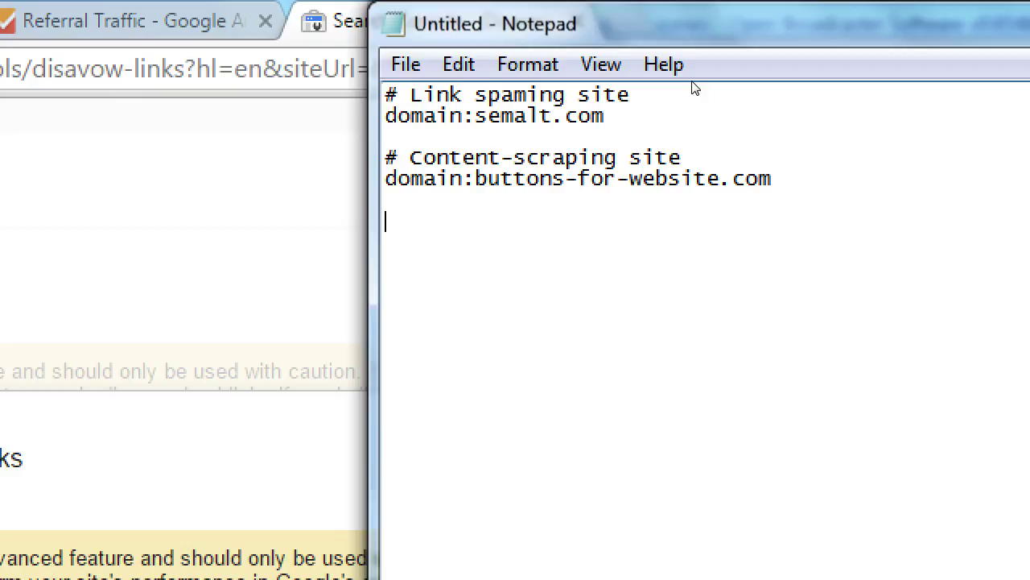
{"action": "key", "text": "ctrl+s"}
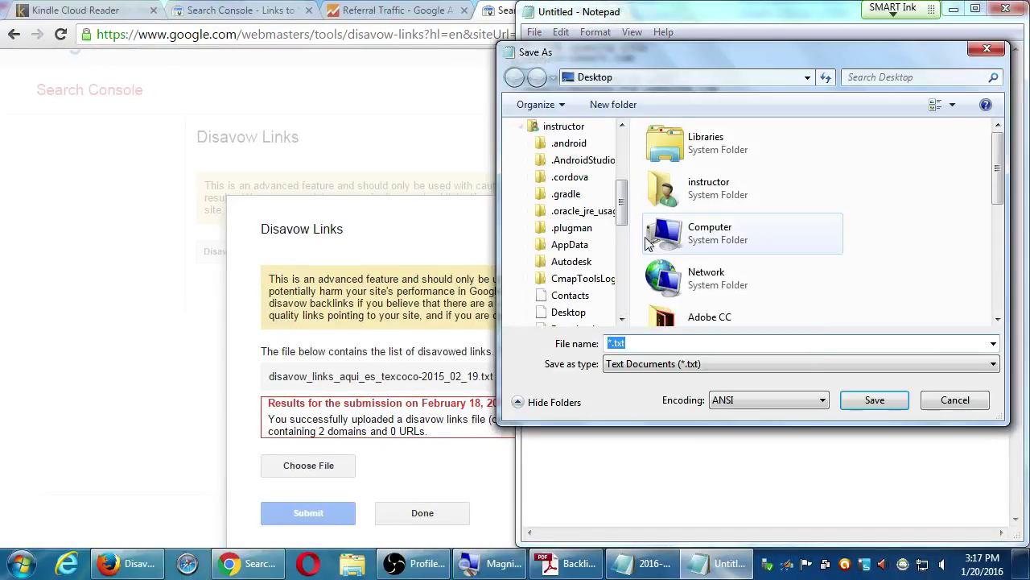
{"action": "key", "text": "ctrl+v"}
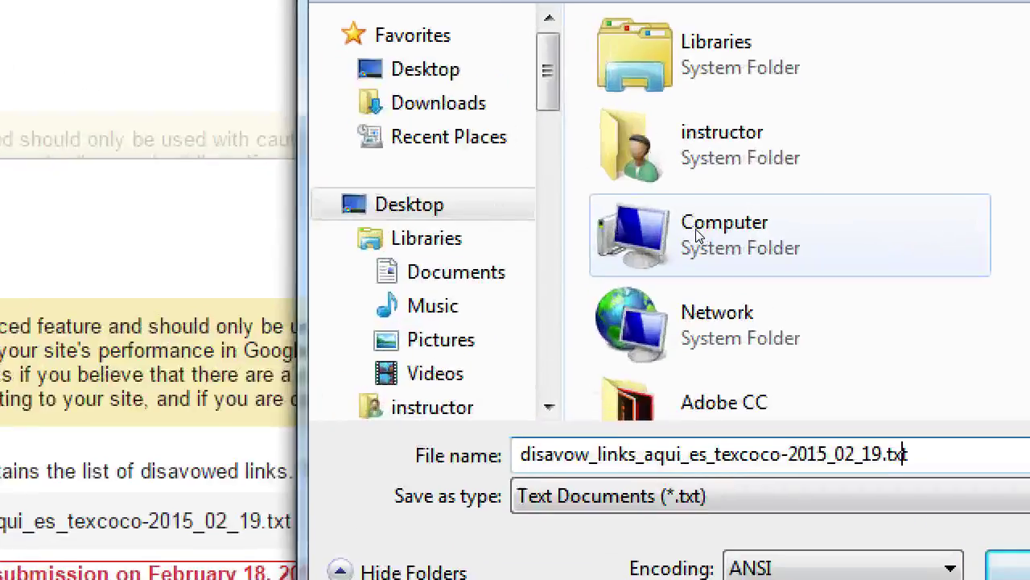
{"action": "key", "text": "Left"}
{"action": "key", "text": "Left"}
{"action": "key", "text": "Left"}
{"action": "key", "text": "Left"}
{"action": "key", "text": "Left"}
{"action": "key", "text": "Left"}
{"action": "key", "text": "Left"}
{"action": "key", "text": "Left"}
{"action": "key", "text": "Left"}
{"action": "key", "text": "Left"}
{"action": "key", "text": "shift+Left"}
{"action": "type", "text": "6"}
{"action": "key", "text": "Right"}
{"action": "key", "text": "Right"}
{"action": "key", "text": "Right"}
{"action": "key", "text": "shift+Left"}
{"action": "type", "text": "1"}
{"action": "key", "text": "Right"}
{"action": "key", "text": "shift+Right"}
{"action": "key", "text": "shift+Right"}
{"action": "type", "text": "20"}
{"action": "key", "text": "Return"}
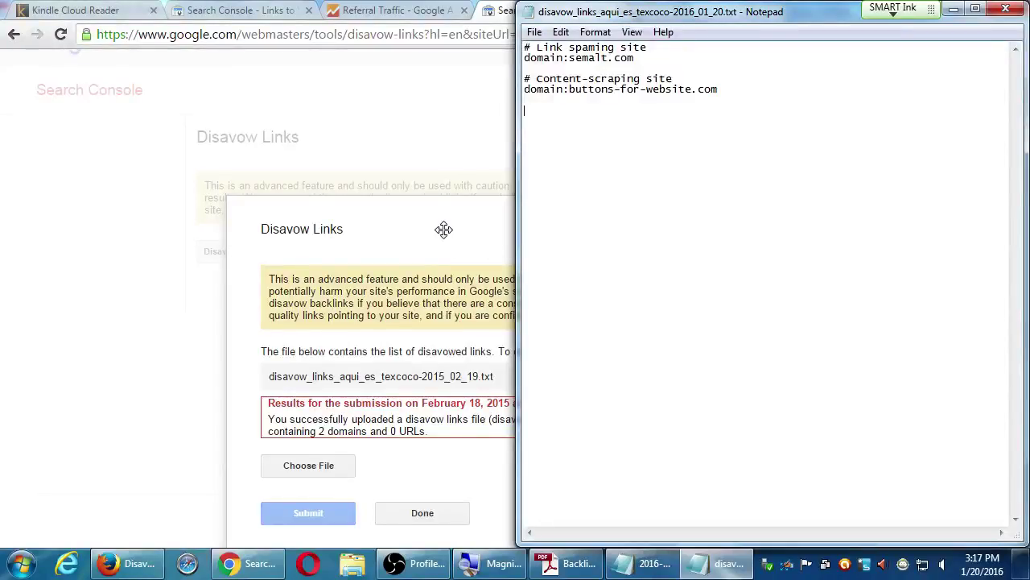
Return to the Google Analytics referral report in Chrome and copy the source name website-analyzer.info.
{"action": "left_click", "coordinate": [441, 230]}
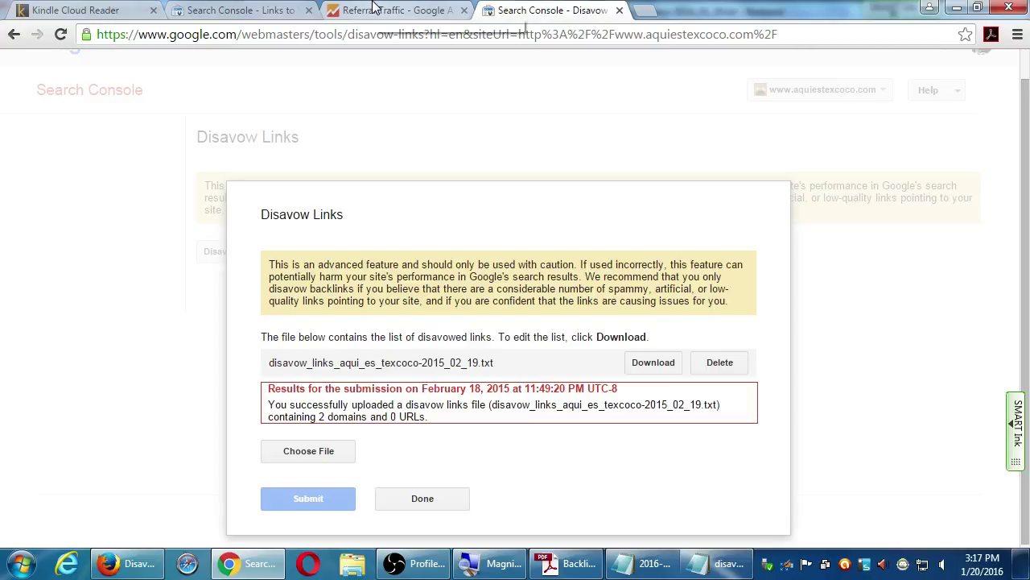
{"action": "left_click", "coordinate": [684, 569]}
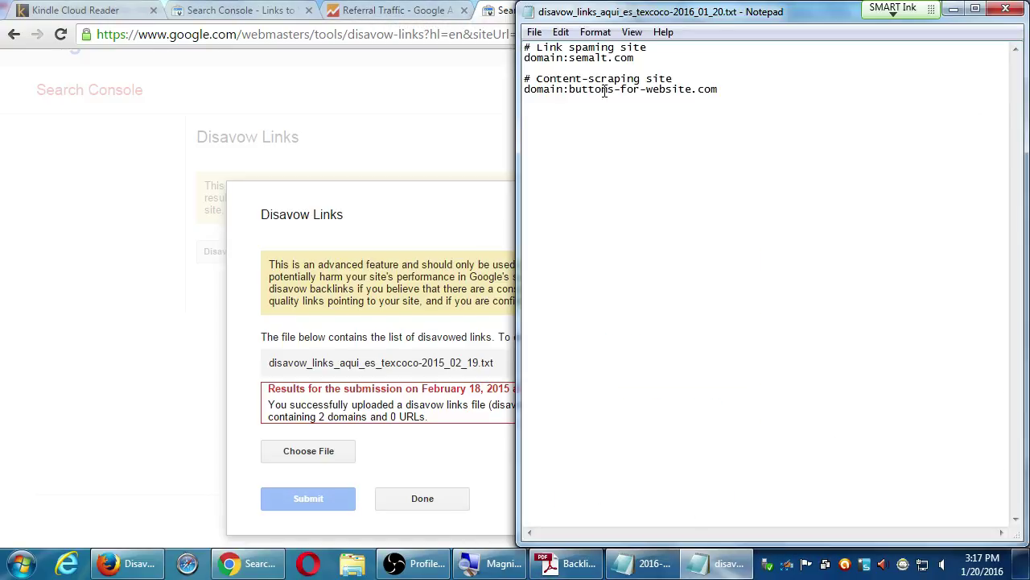
{"action": "left_click", "coordinate": [431, 247]}
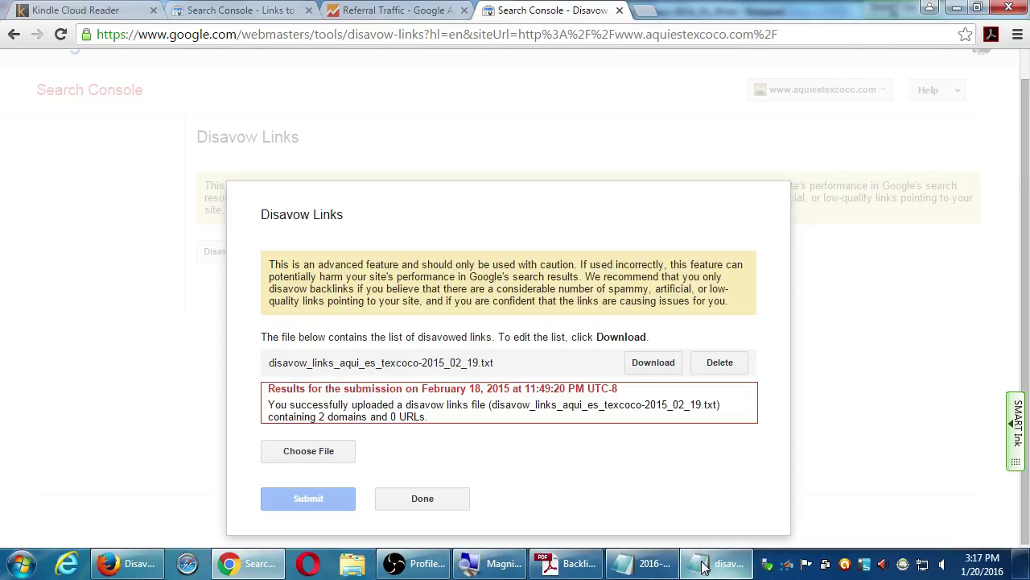
{"action": "left_click", "coordinate": [322, 7]}
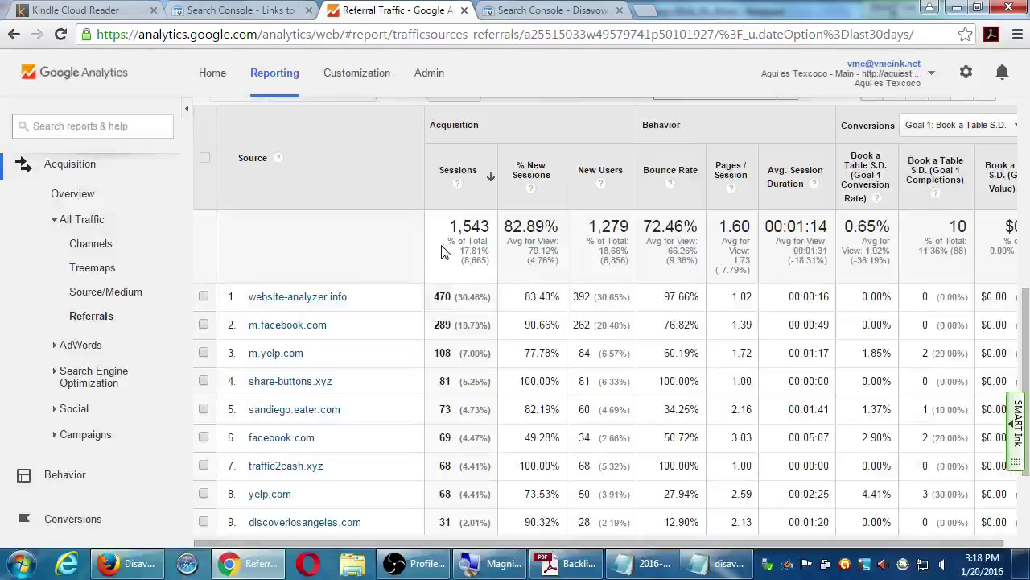
{"action": "left_click_drag", "start_coordinate": [348, 297], "coordinate": [245, 297]}
{"action": "key", "text": "ctrl+c"}
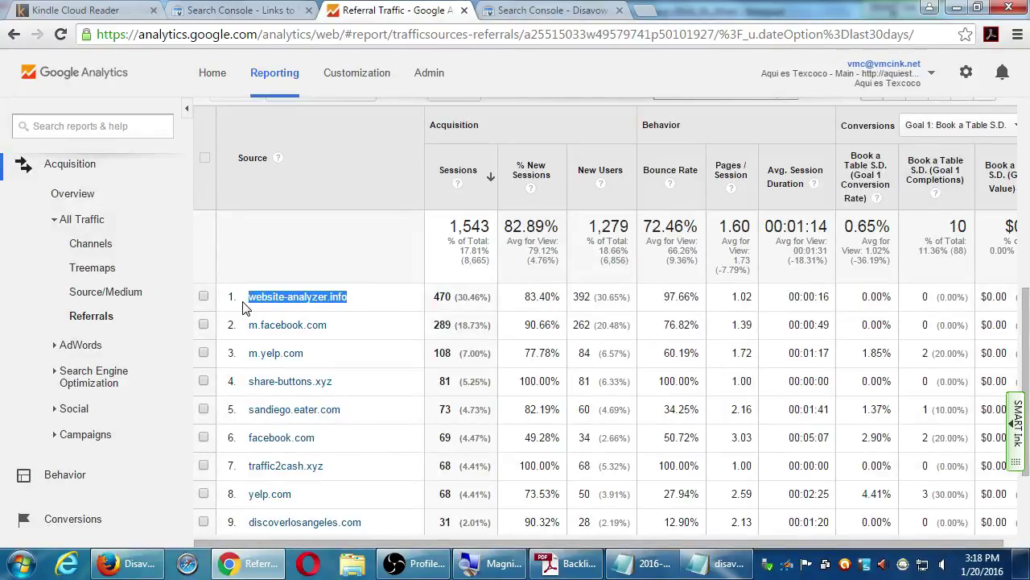
Add the line "domain:website-analyzer.info" at the end of the Notepad disavow list, without leading whitespace.
{"action": "left_click", "coordinate": [720, 563]}
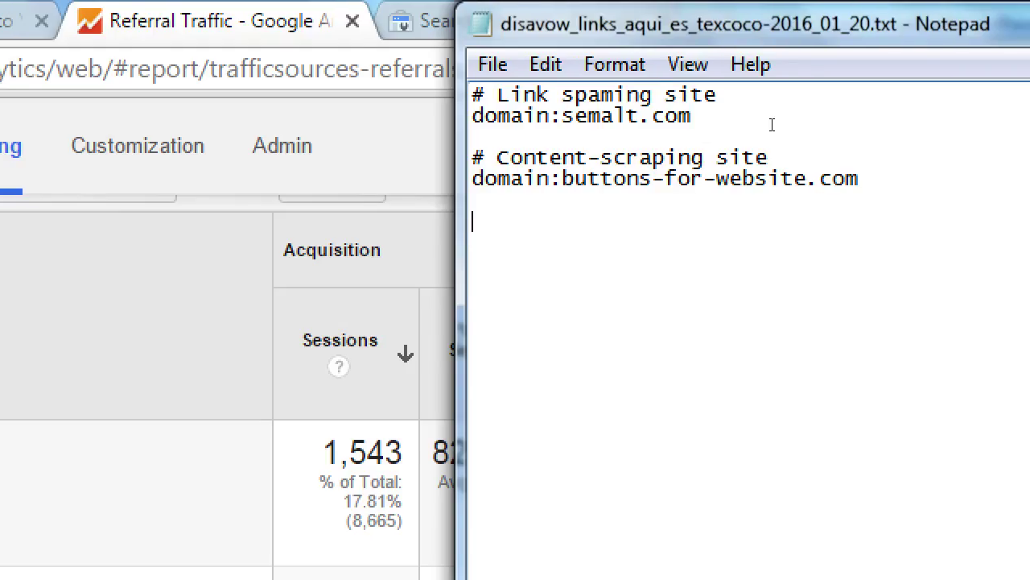
{"action": "key", "text": "ctrl+v"}
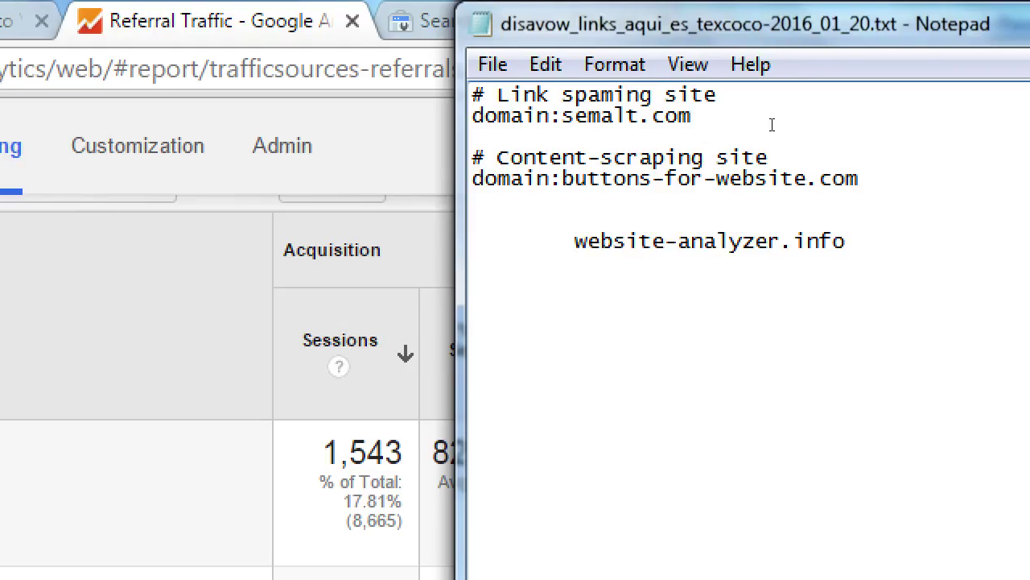
{"action": "key", "text": "Home"}
{"action": "key", "text": "Delete"}
{"action": "type", "text": "do"}
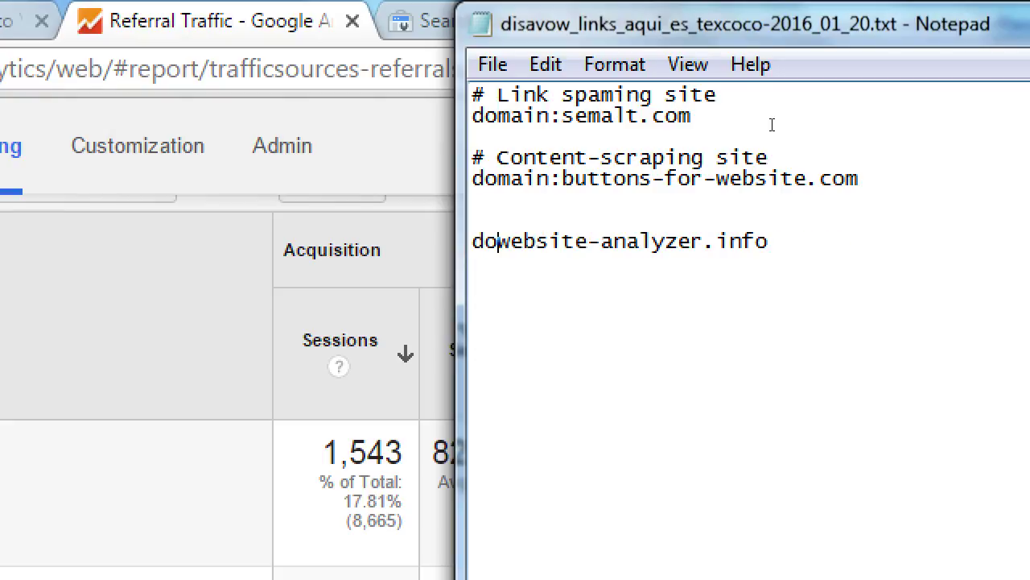
{"action": "type", "text": "main:"}
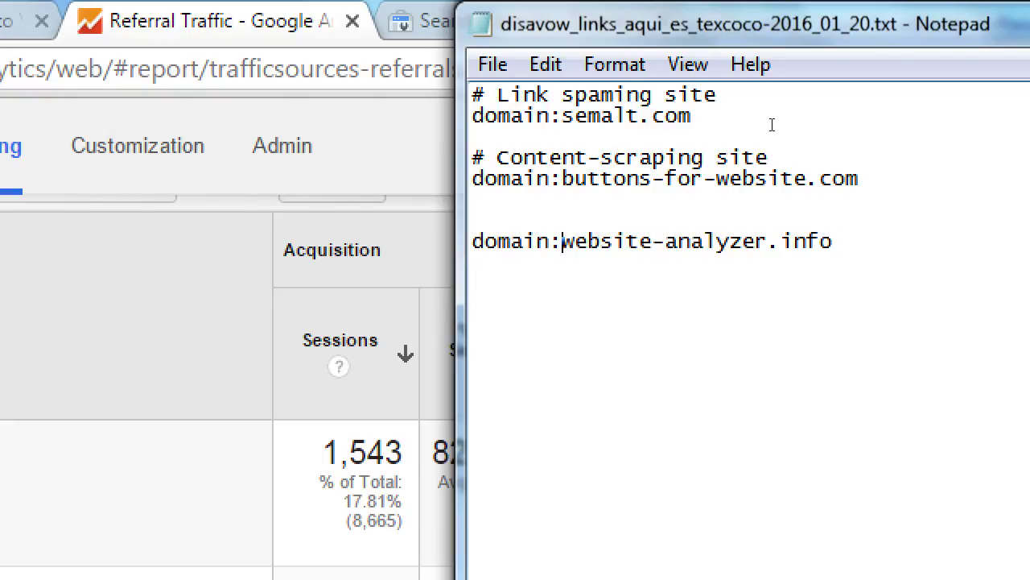
Add the comment "# Spam website selling fake optimization tips" on the line above the website-analyzer.info entry.
{"action": "key", "text": "Up"}
{"action": "type", "text": "#"}
{"action": "type", "text": "Spam website sellin"}
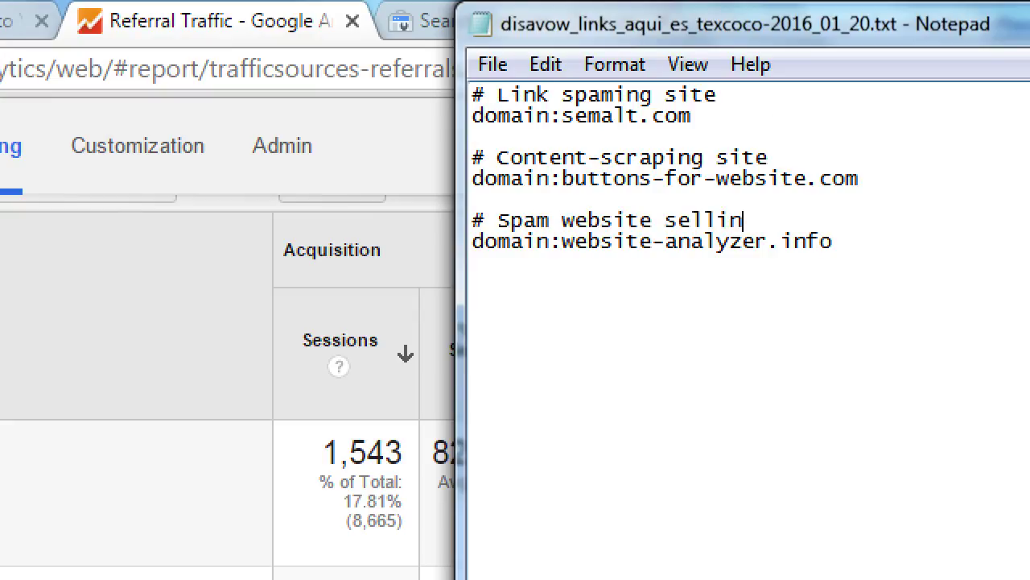
{"action": "type", "text": "g fake opti"}
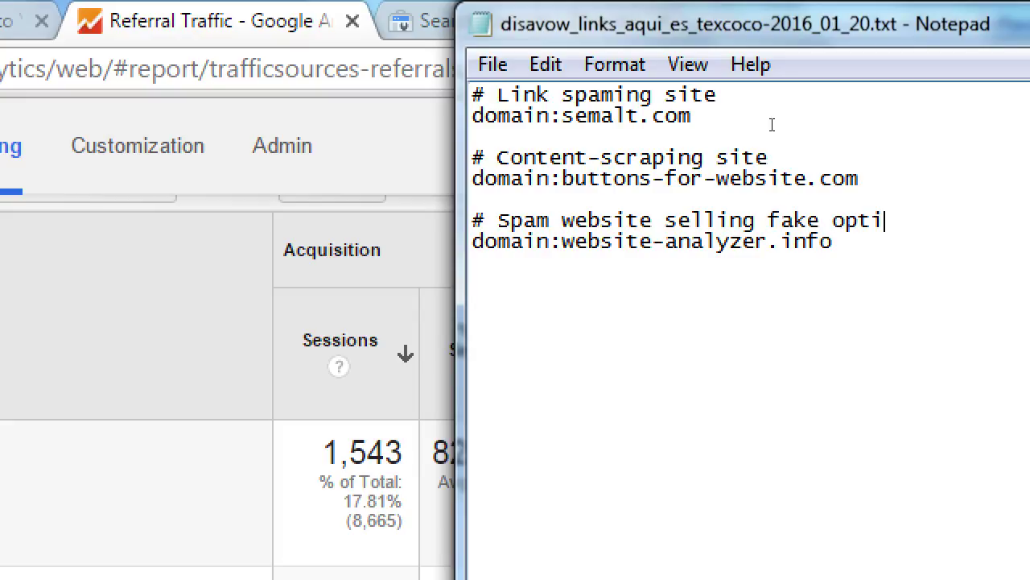
{"action": "type", "text": "mization tip"}
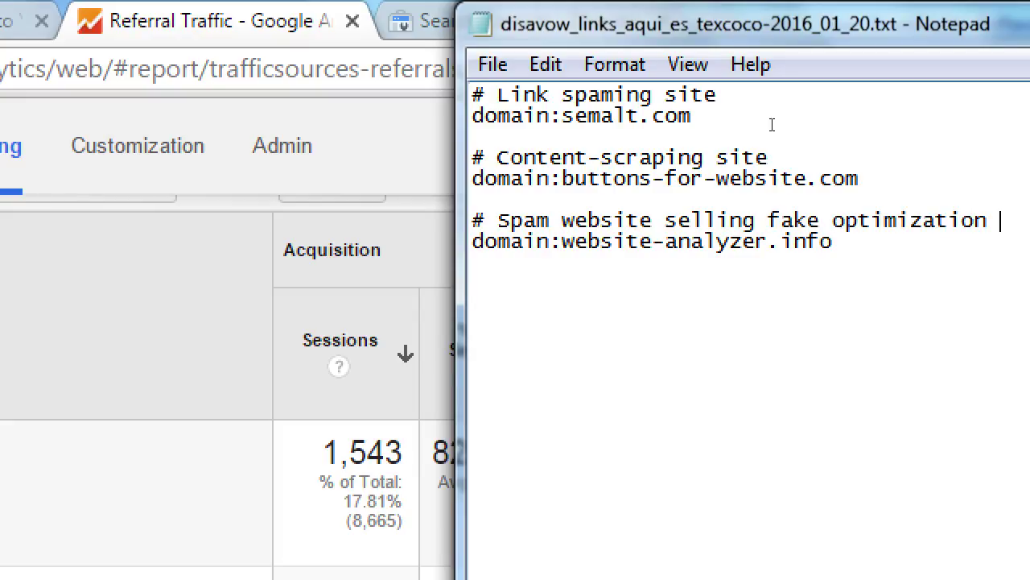
{"action": "type", "text": "s"}
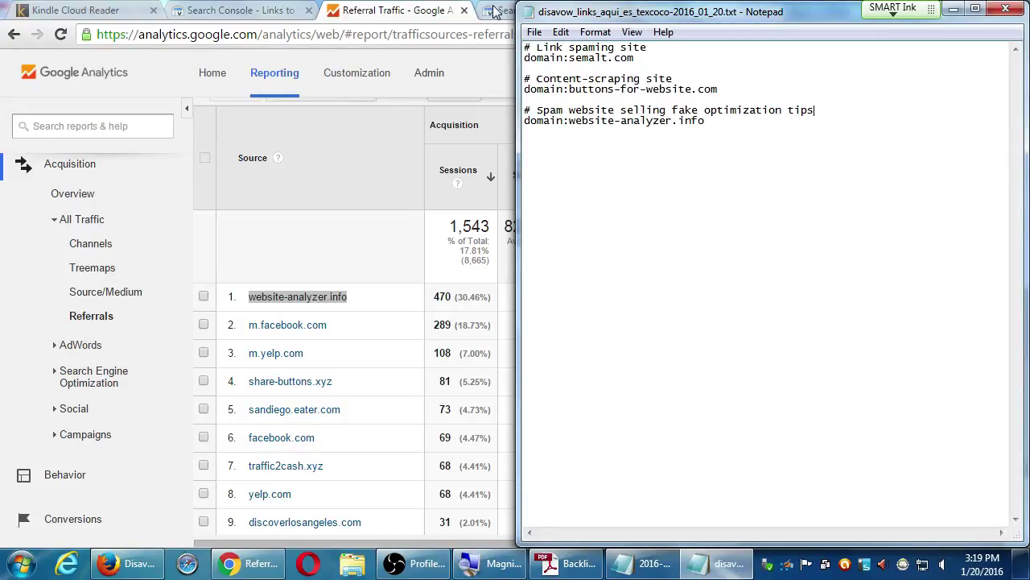
On Google's Disavow Links page, choose disavow_links_aqui_es_texcoco-2016_01_20.txt from the Desktop as the file to upload.
{"action": "left_click", "coordinate": [433, 6]}
{"action": "left_click", "coordinate": [525, 10]}
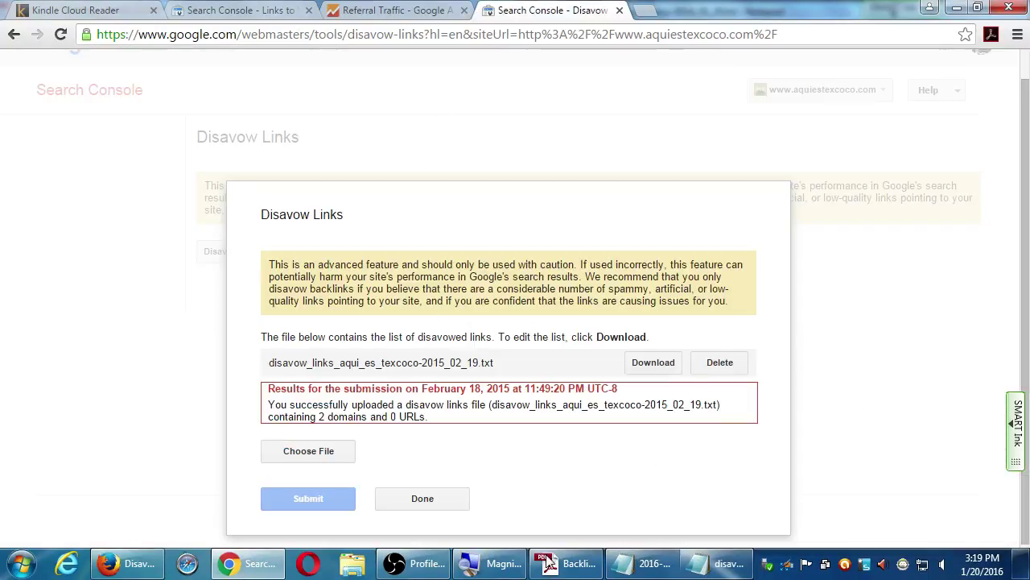
{"action": "left_click", "coordinate": [328, 451]}
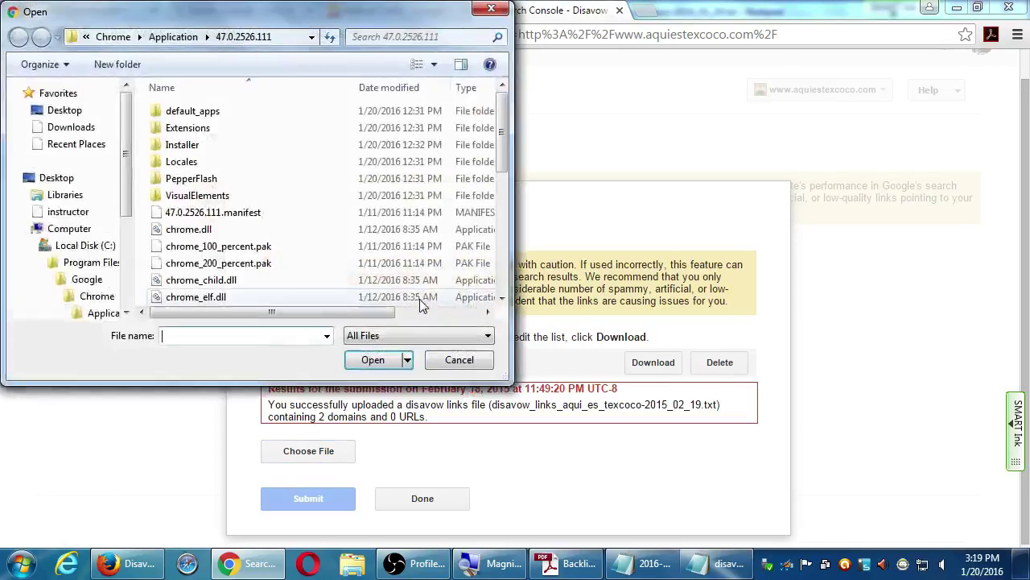
{"action": "scroll", "coordinate": [104, 134], "scroll_direction": "down", "scroll_amount": 10}
{"action": "scroll", "coordinate": [129, 104], "scroll_direction": "up", "scroll_amount": 8}
{"action": "scroll", "coordinate": [125, 105], "scroll_direction": "up", "scroll_amount": 10}
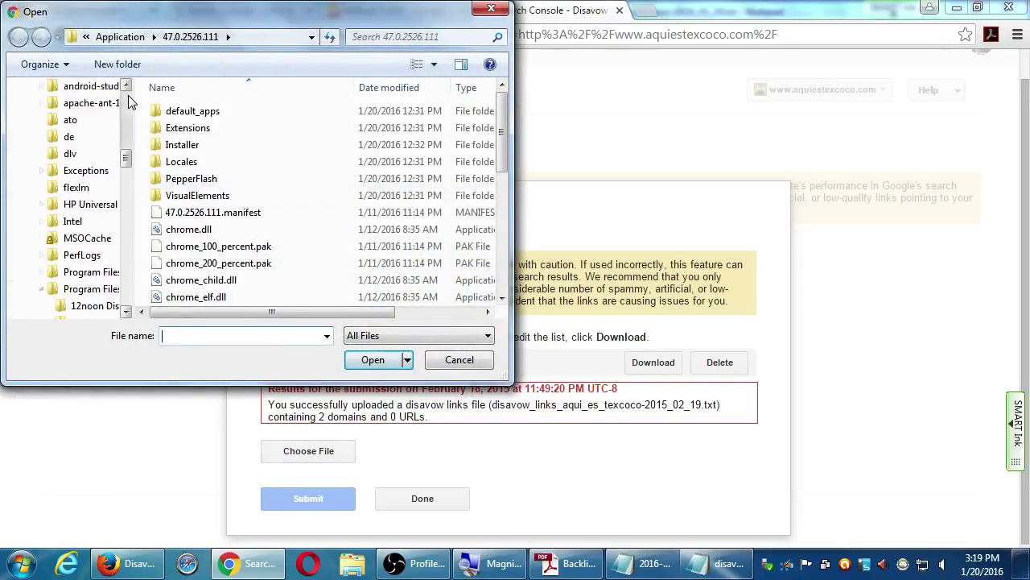
{"action": "left_click", "coordinate": [90, 86]}
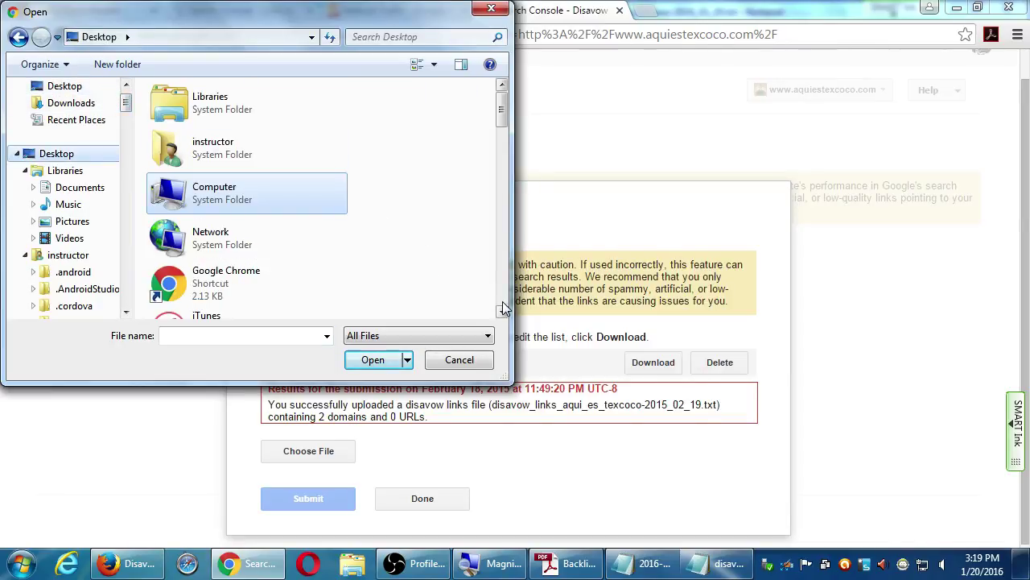
{"action": "scroll", "coordinate": [499, 301], "scroll_direction": "down", "scroll_amount": 5}
{"action": "scroll", "coordinate": [499, 301], "scroll_direction": "down", "scroll_amount": 8}
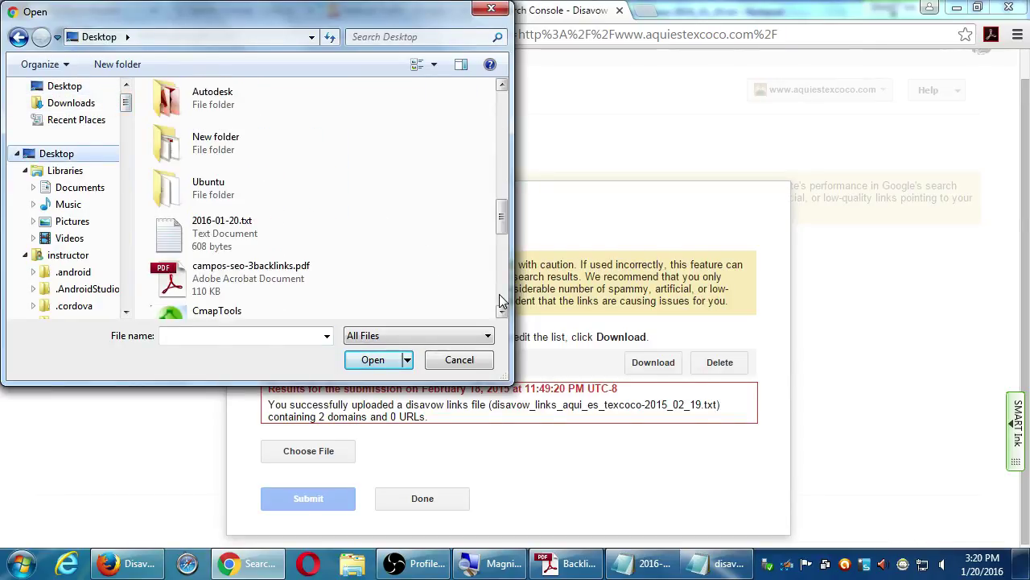
{"action": "double_click", "coordinate": [281, 153]}
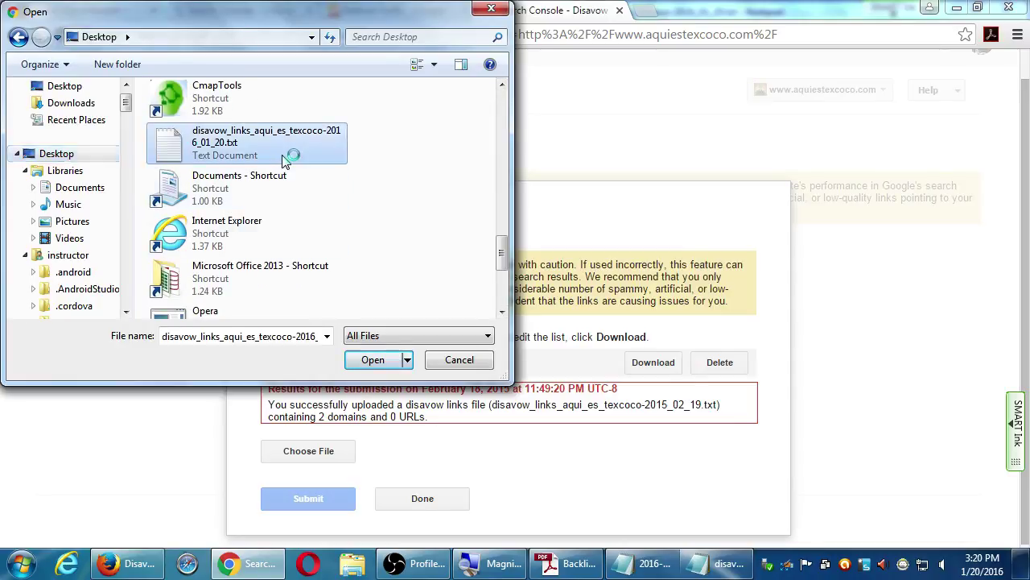
Submit the chosen disavow file, accept overriding the existing file, and close the Disavow Links dialog.
{"action": "left_click", "coordinate": [345, 508]}
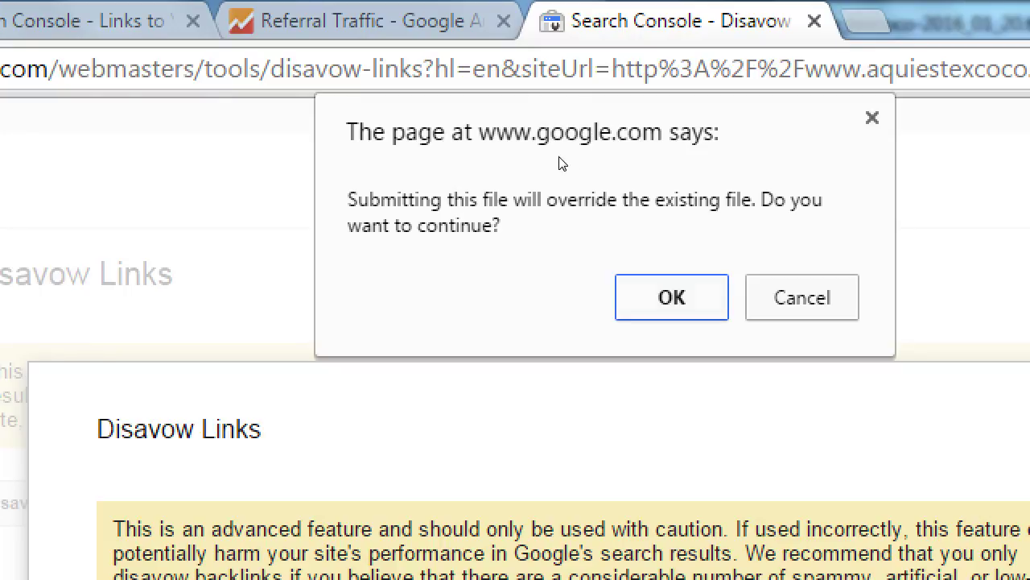
{"action": "key", "text": "Return"}
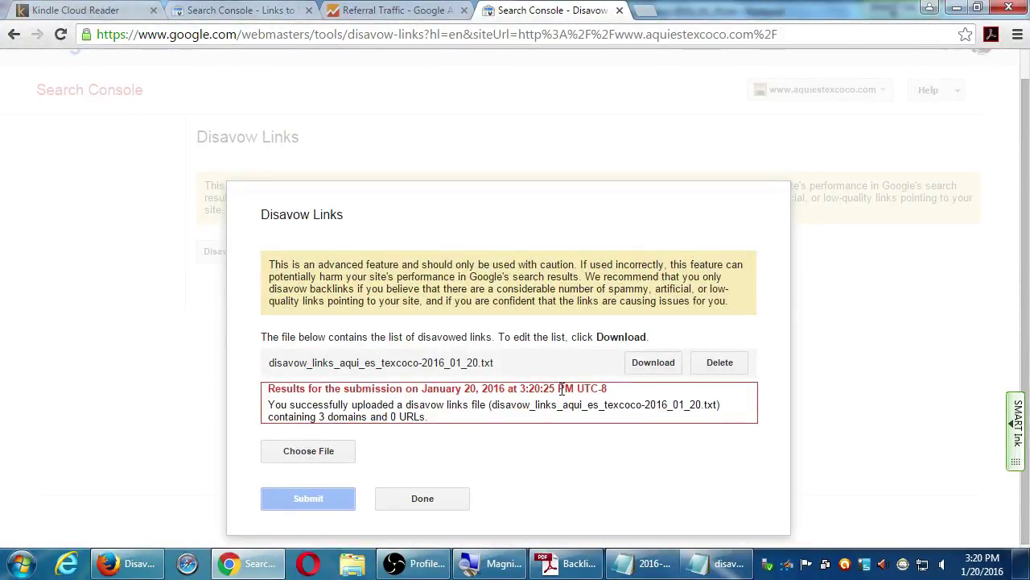
{"action": "left_click", "coordinate": [422, 499]}
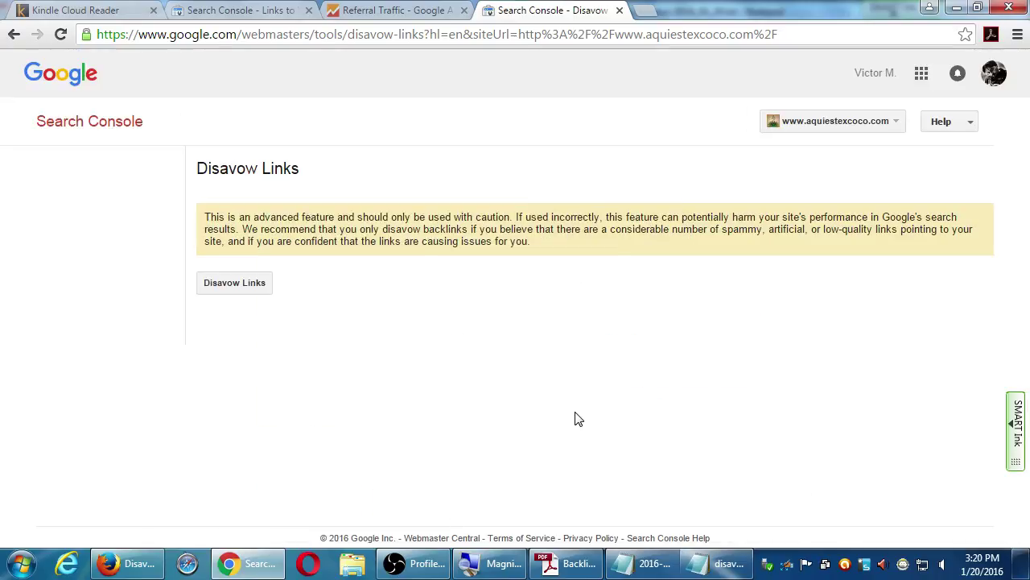
Switch to the Backlinks Strategy PDF in Adobe Reader and review its Bad Backlinks section.
{"action": "key", "text": "ctrl+shift+Tab"}
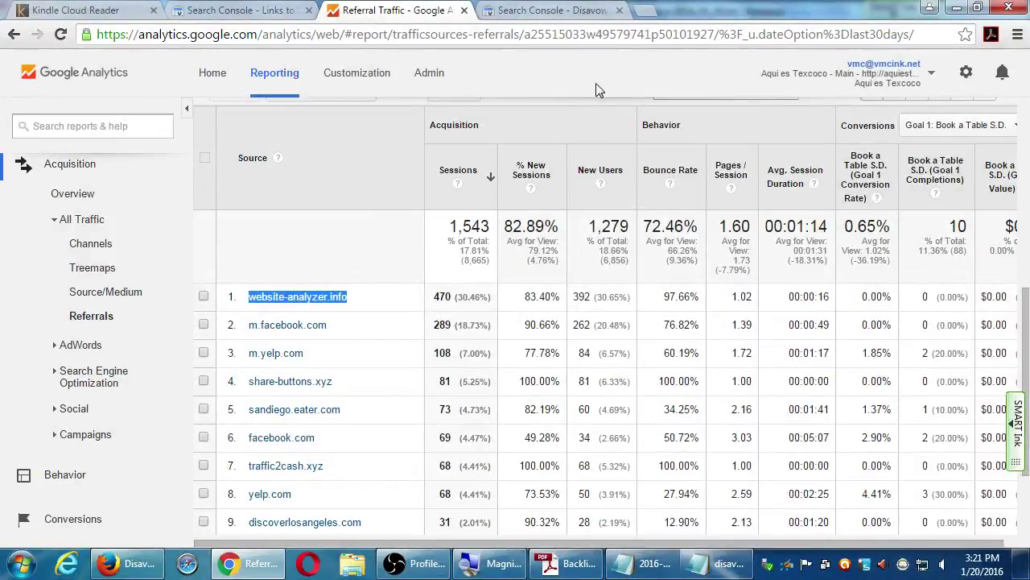
{"action": "left_click", "coordinate": [574, 563]}
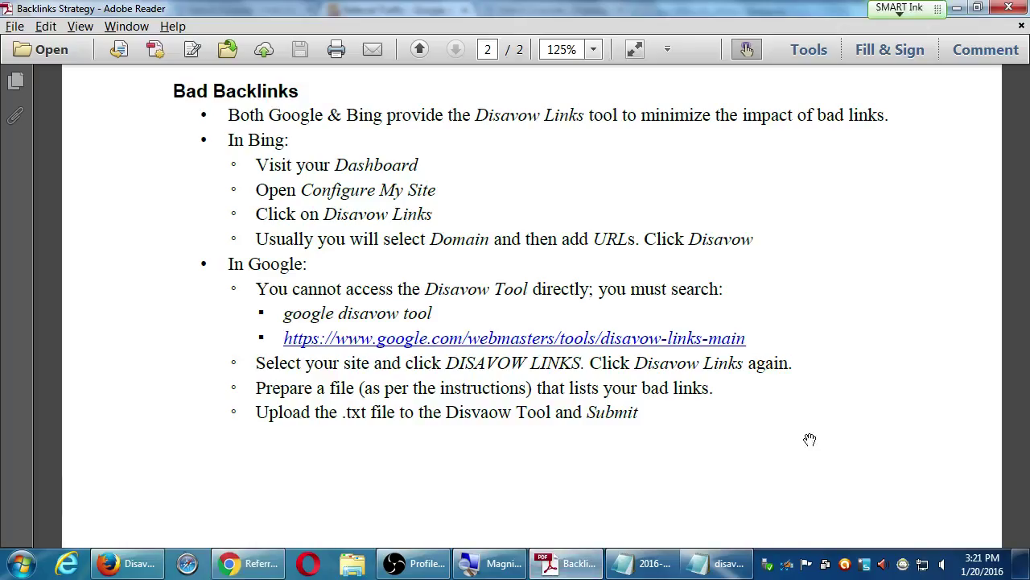
{"action": "left_click_drag", "start_coordinate": [816, 290], "coordinate": [816, 338]}
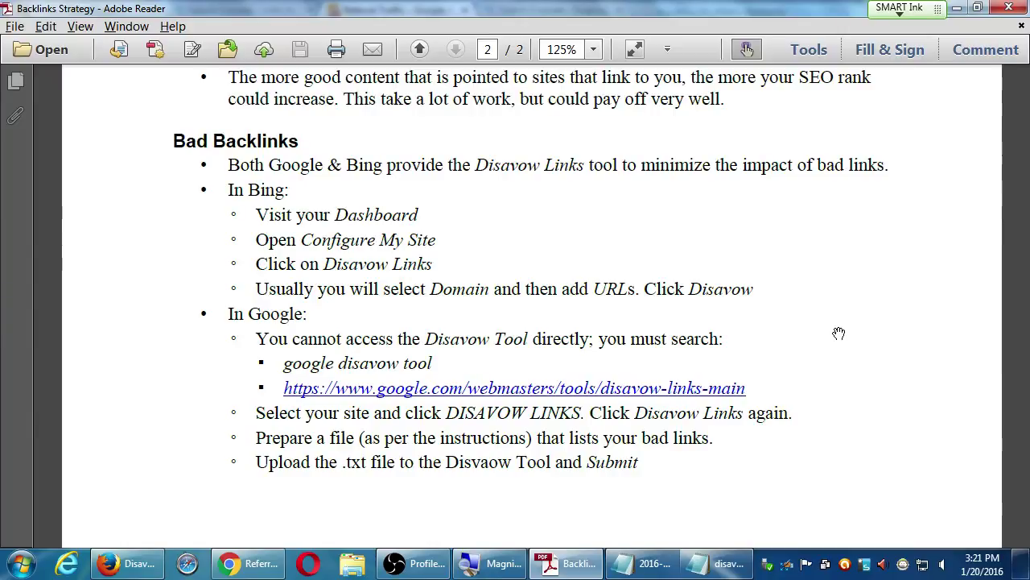
In the 2016-01-20.txt Notepad notes, add the indented line "IF GOOD LINKS:" below "Follow links to check if good or bad".
{"action": "left_click", "coordinate": [656, 564]}
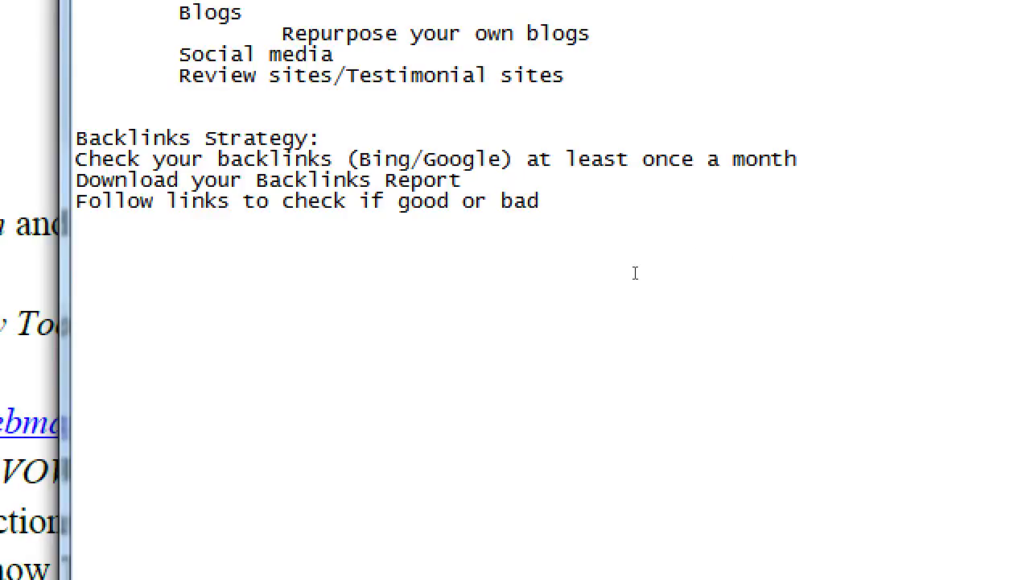
{"action": "key", "text": "Return"}
{"action": "key", "text": "Tab"}
{"action": "type", "text": "IF GOOD LINKS:"}
{"action": "key", "text": "Return"}
{"action": "key", "text": "Tab"}
{"action": "key", "text": "Tab"}
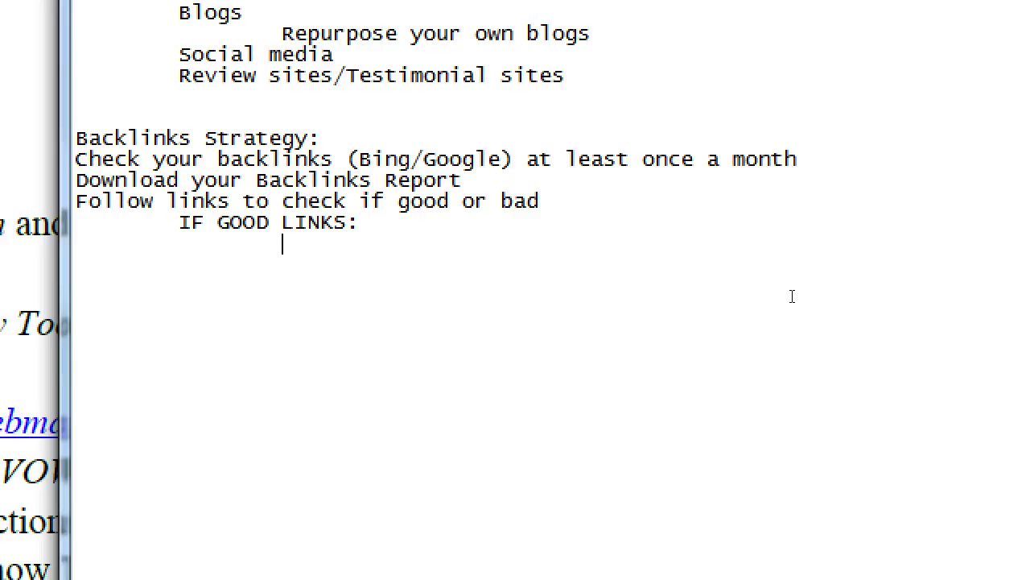
Write "You're going to HYPE links" as the indented note under "IF GOOD LINKS:".
{"action": "type", "text": "yOU'RE"}
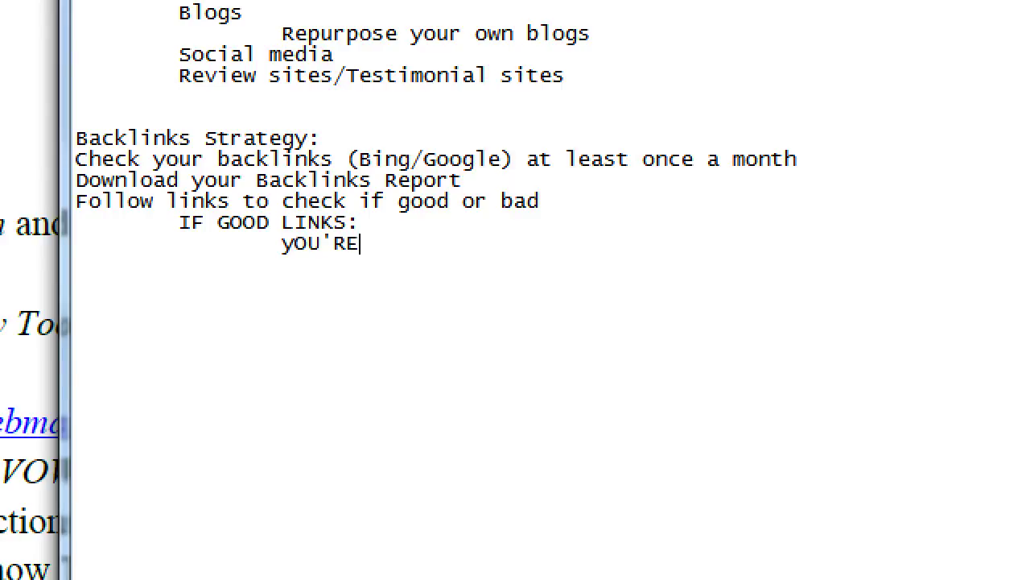
{"action": "key", "text": "shift+Home"}
{"action": "type", "text": "You're going to HYP"}
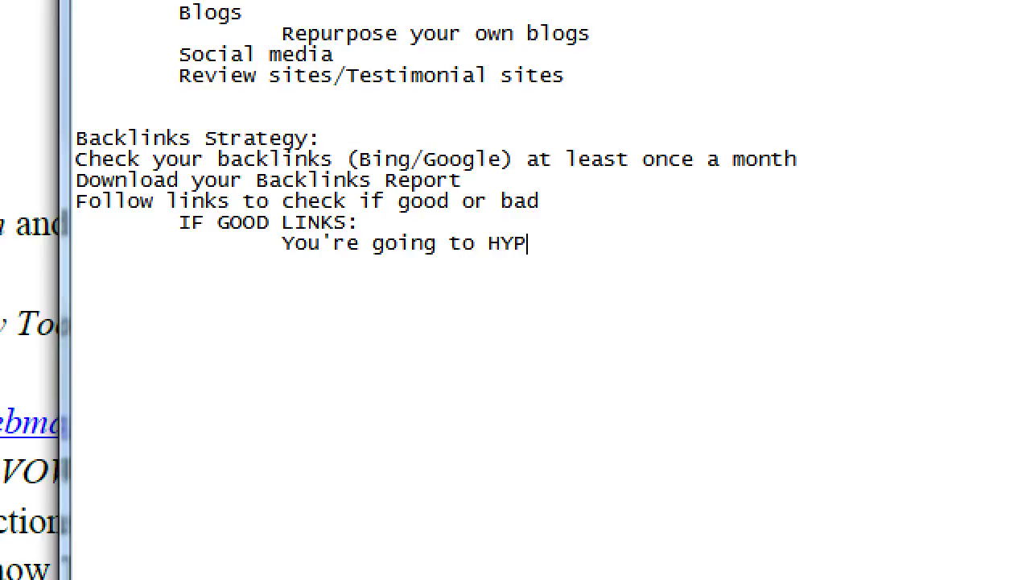
{"action": "type", "text": "e"}
{"action": "key", "text": "BackSpace"}
{"action": "type", "text": "e"}
{"action": "key", "text": "BackSpace"}
{"action": "type", "text": "E links"}
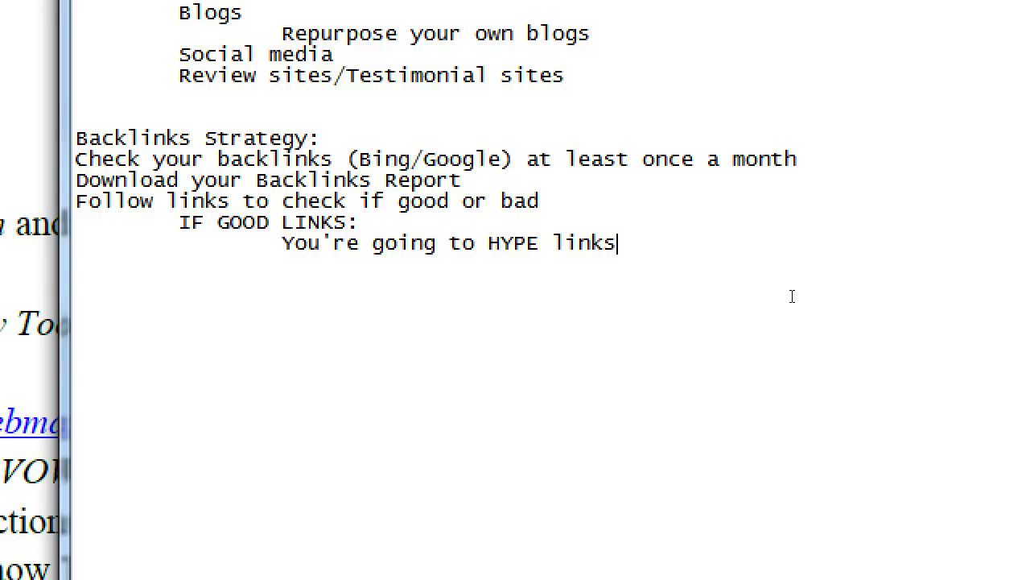
Add an "IF BAD LINKS:" line at the same indent as "IF GOOD LINKS:", with "Disavow-" indented one level deeper beneath it.
{"action": "key", "text": "Return"}
{"action": "key", "text": "Tab"}
{"action": "type", "text": "IF BAD LINKS:"}
{"action": "key", "text": "Return"}
{"action": "key", "text": "Tab"}
{"action": "key", "text": "Tab"}
{"action": "type", "text": "dIS"}
{"action": "key", "text": "BackSpace"}
{"action": "key", "text": "BackSpace"}
{"action": "key", "text": "BackSpace"}
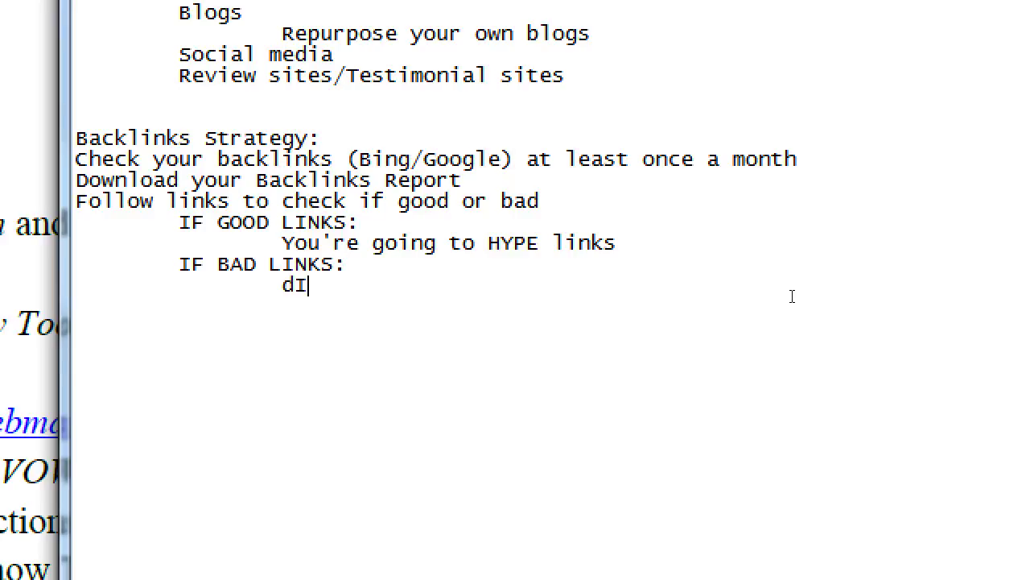
{"action": "type", "text": "Disavow"}
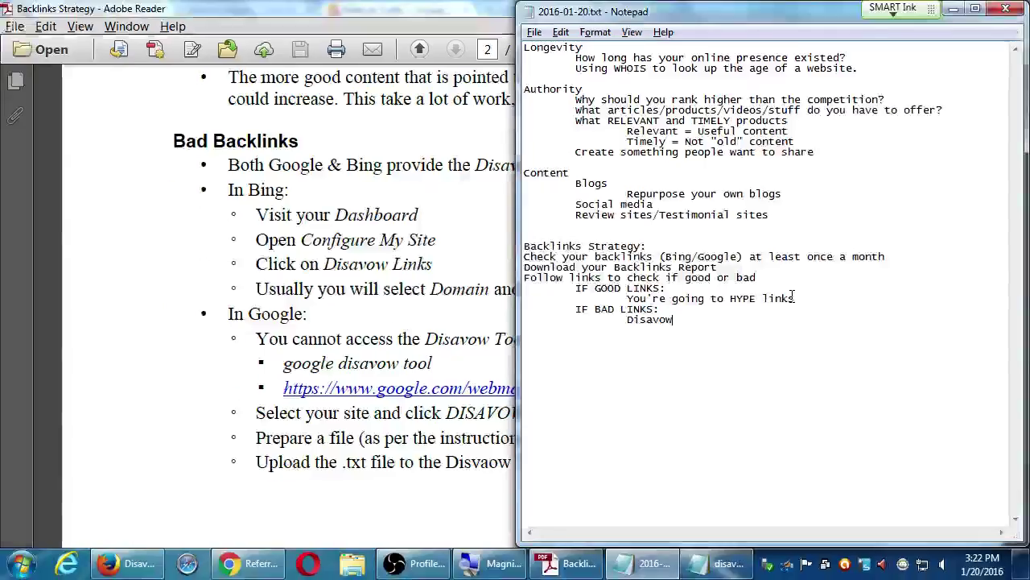
{"action": "type", "text": "-"}
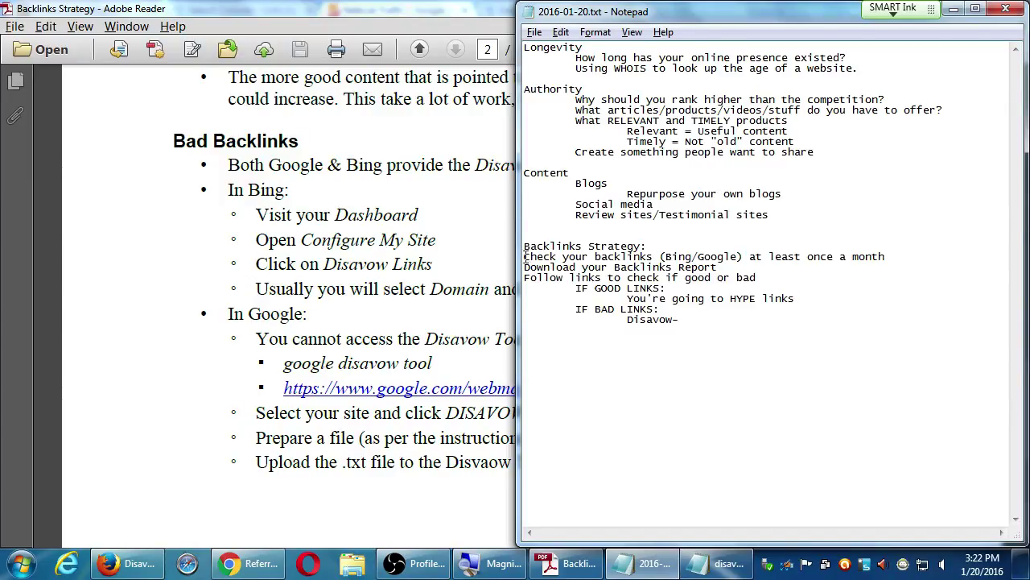
Check Bing Webmaster's Disavow Links page in Firefox, and examine the referral sources in the Google Analytics report in Chrome.
{"action": "left_click", "coordinate": [133, 565]}
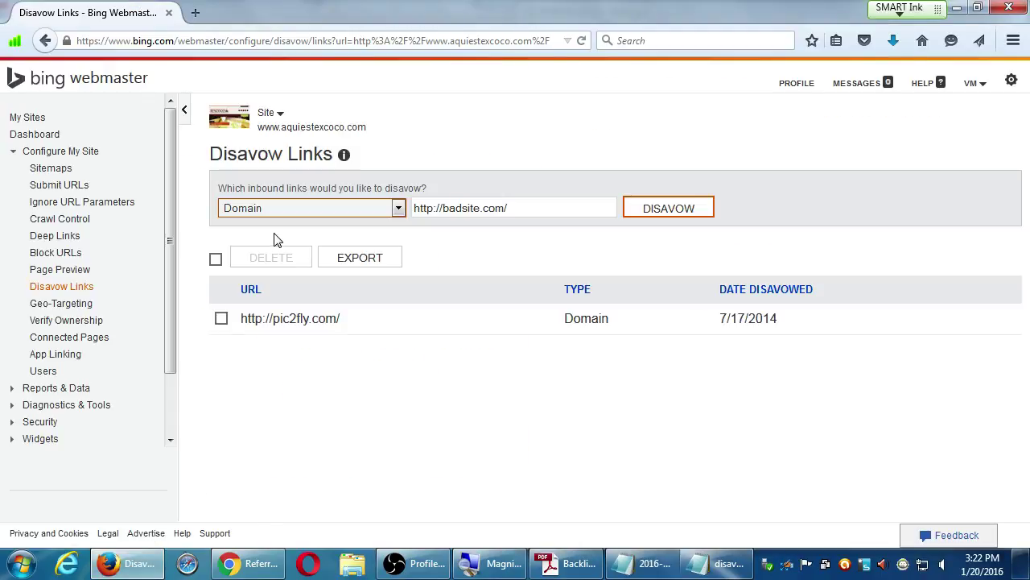
{"action": "left_click", "coordinate": [250, 561]}
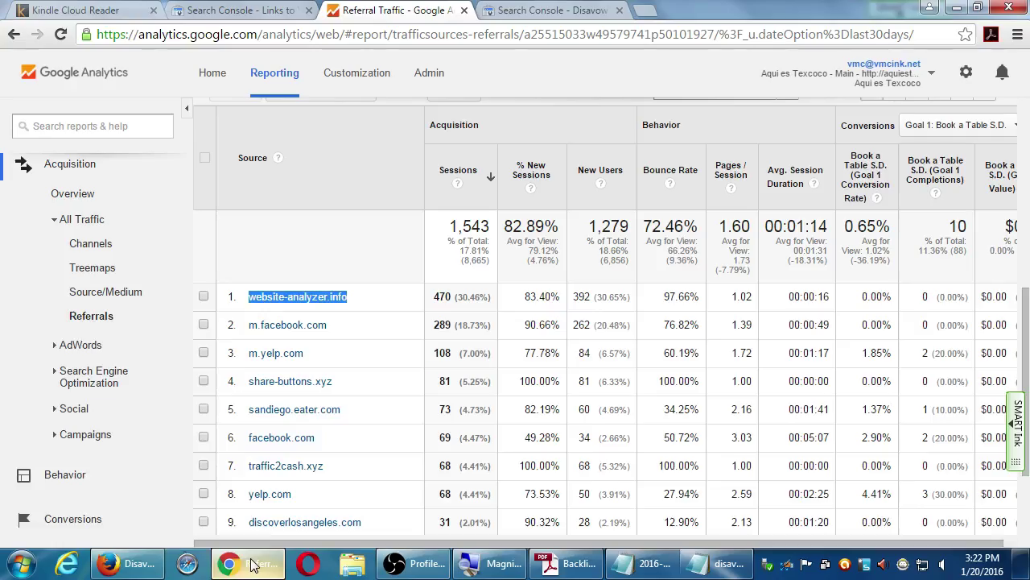
{"action": "left_click", "coordinate": [349, 383]}
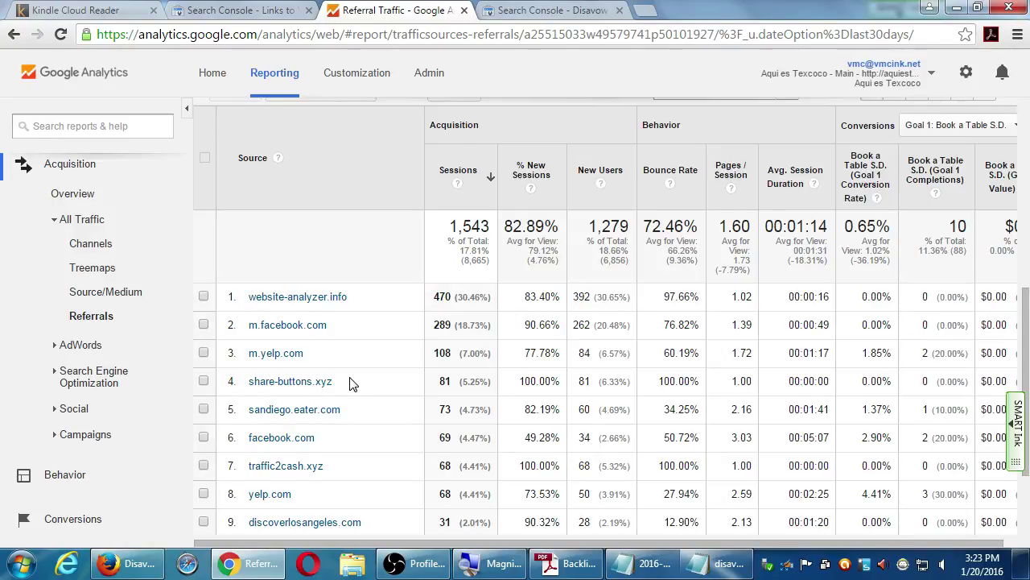
{"action": "scroll", "coordinate": [350, 383], "scroll_direction": "down", "scroll_amount": 3}
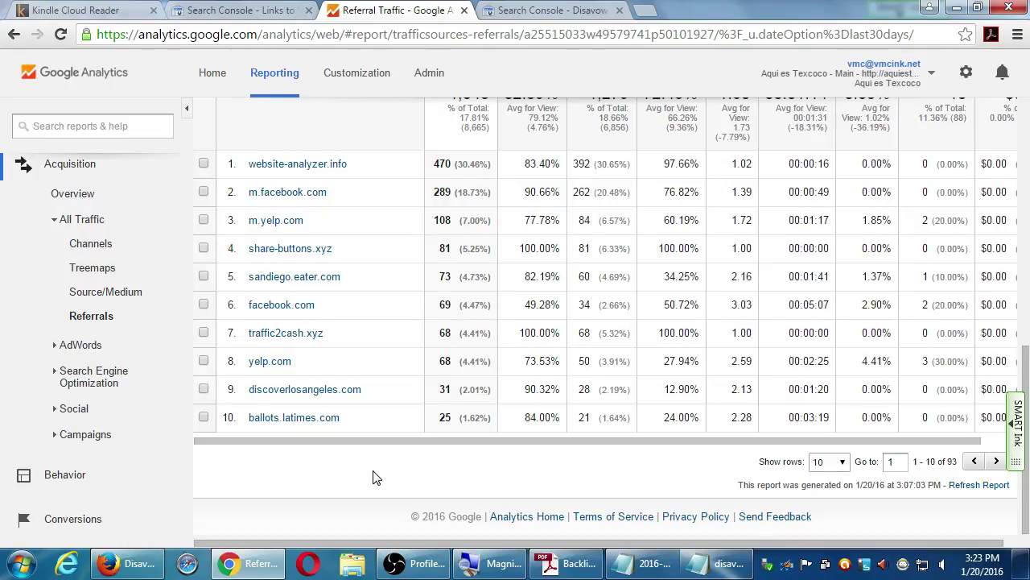
{"action": "scroll", "coordinate": [373, 478], "scroll_direction": "up", "scroll_amount": 2}
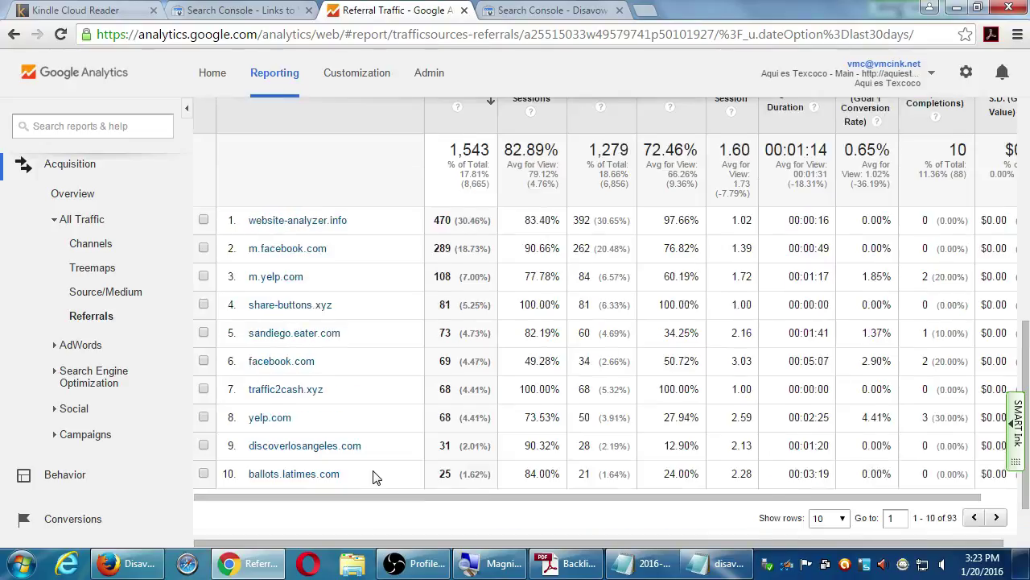
{"action": "scroll", "coordinate": [373, 477], "scroll_direction": "down", "scroll_amount": 2}
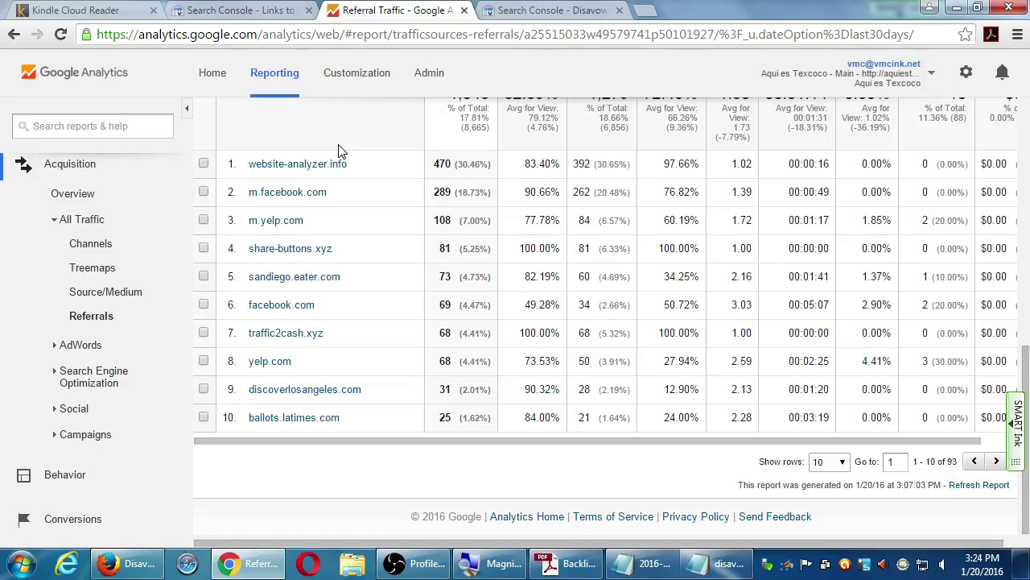
{"action": "scroll", "coordinate": [363, 179], "scroll_direction": "up", "scroll_amount": 1}
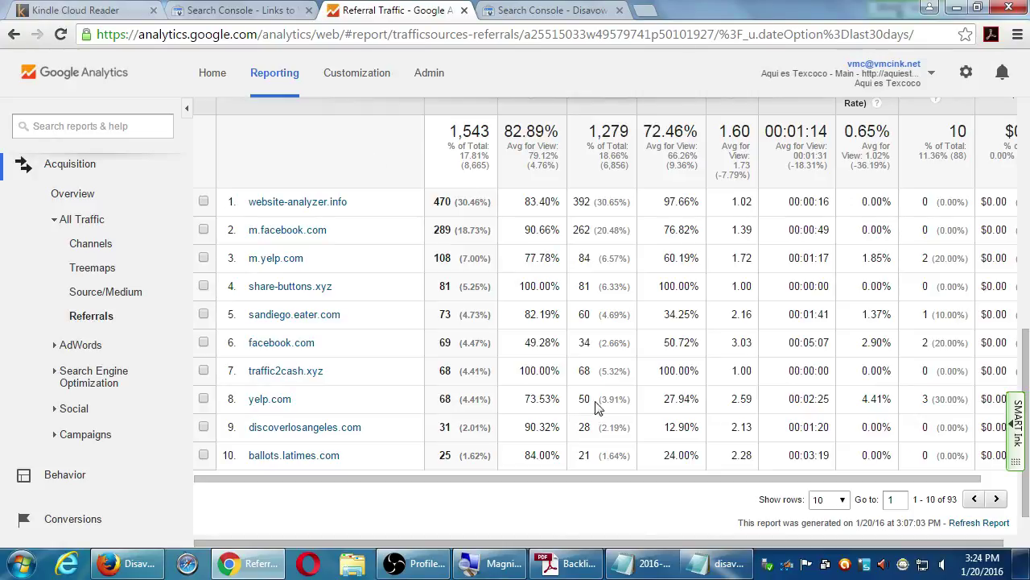
Switch to the Backlinks Strategy PDF in Adobe Reader and review it from the Bad Backlinks section back to its beginning.
{"action": "left_click", "coordinate": [568, 564]}
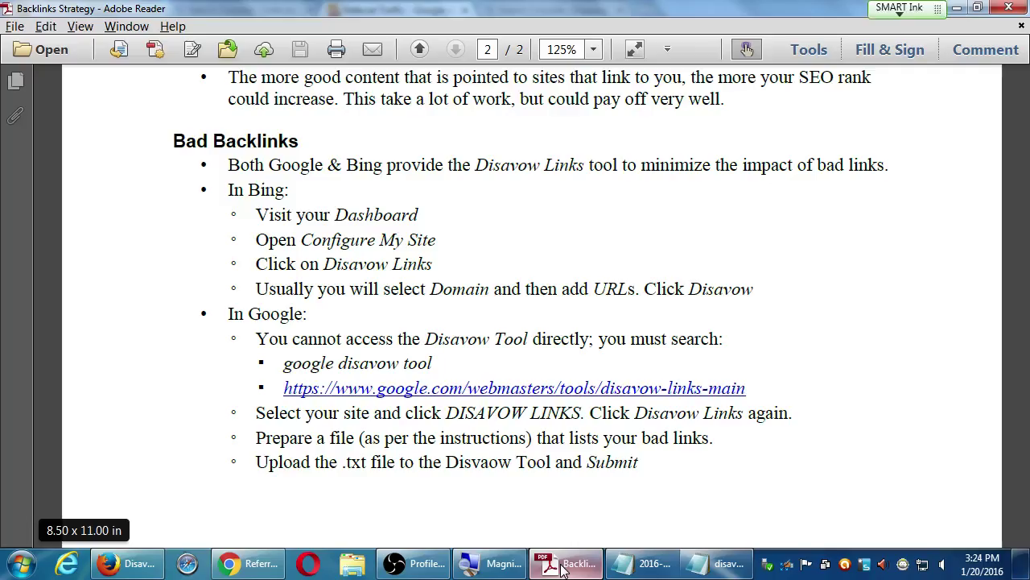
{"action": "scroll", "coordinate": [561, 169], "scroll_direction": "up", "scroll_amount": 10}
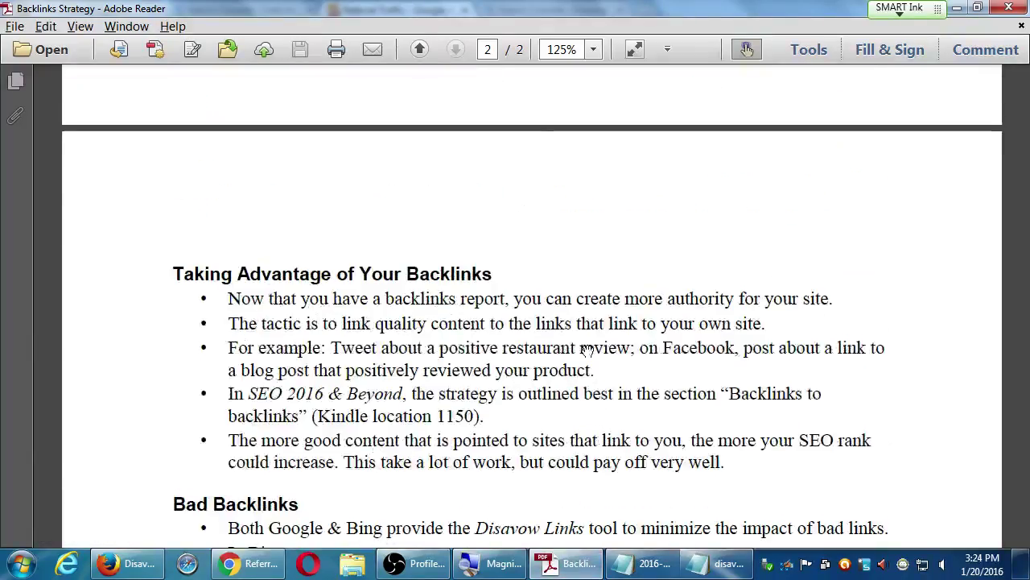
{"action": "scroll", "coordinate": [584, 457], "scroll_direction": "up", "scroll_amount": 10}
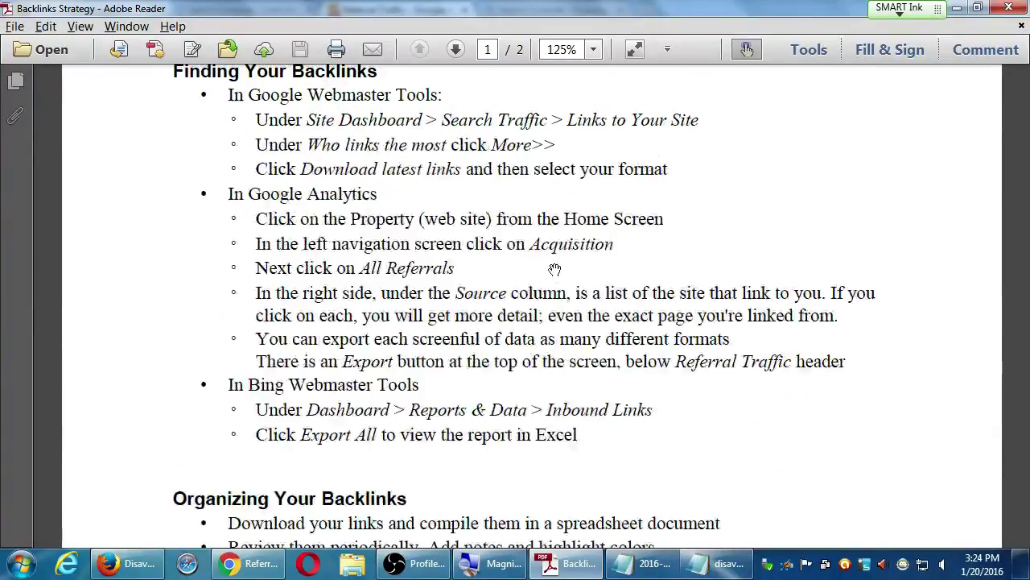
{"action": "scroll", "coordinate": [551, 457], "scroll_direction": "up", "scroll_amount": 8}
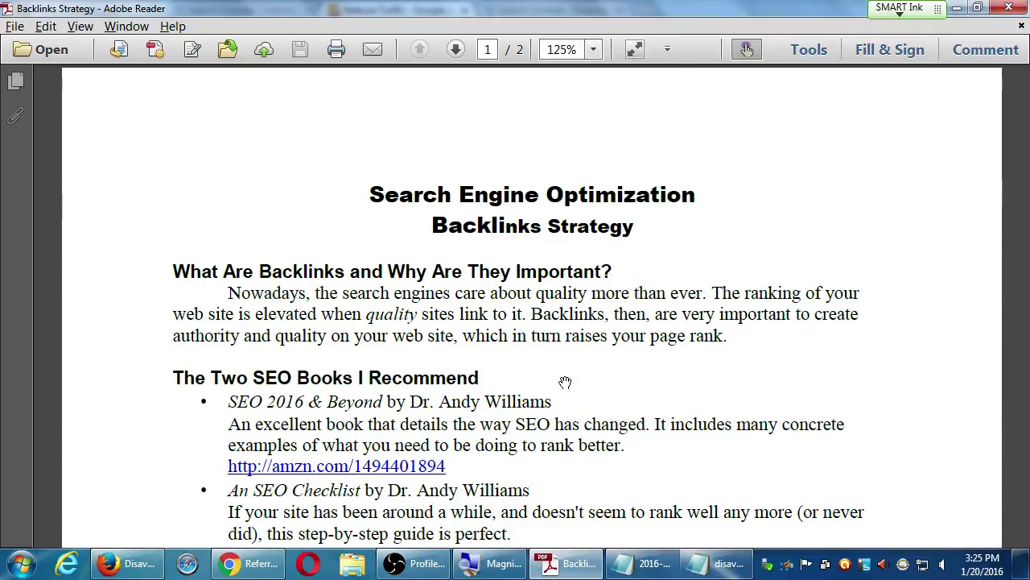
Return to the Referral Traffic report in Chrome and examine its sessions chart and source table.
{"action": "left_click", "coordinate": [252, 569]}
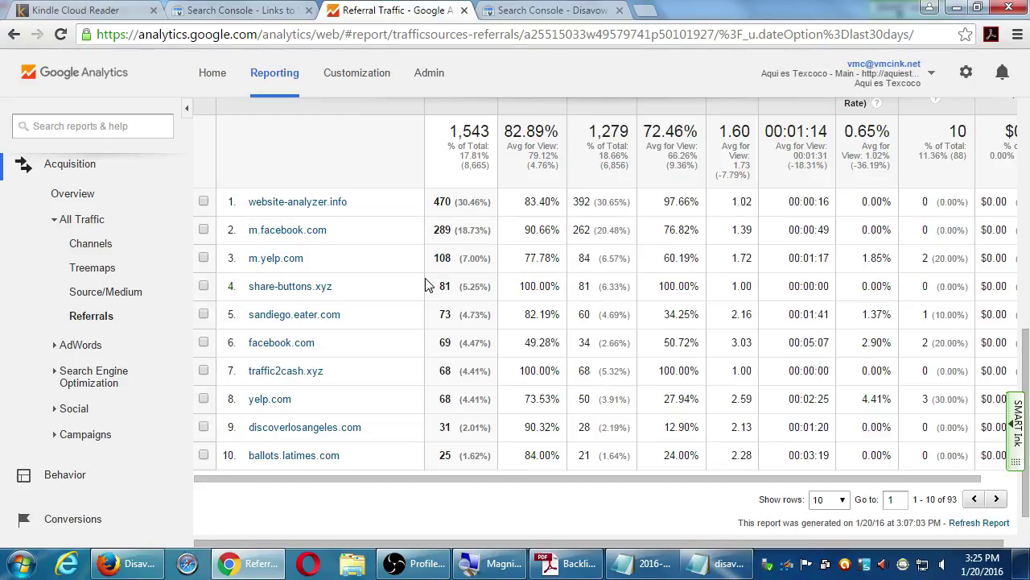
{"action": "scroll", "coordinate": [425, 285], "scroll_direction": "up", "scroll_amount": 2}
{"action": "scroll", "coordinate": [424, 286], "scroll_direction": "up", "scroll_amount": 4}
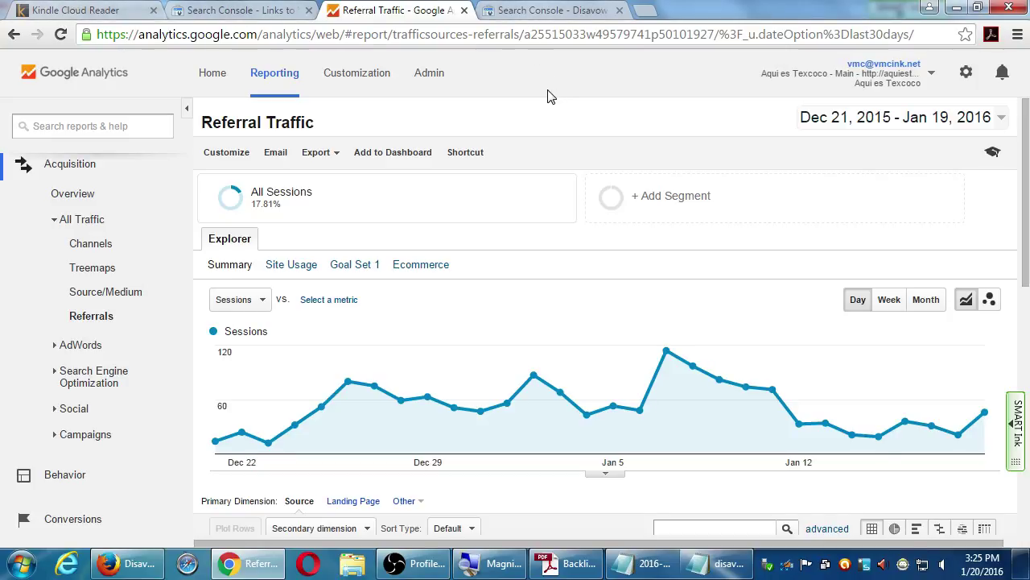
{"action": "scroll", "coordinate": [601, 228], "scroll_direction": "down", "scroll_amount": 5}
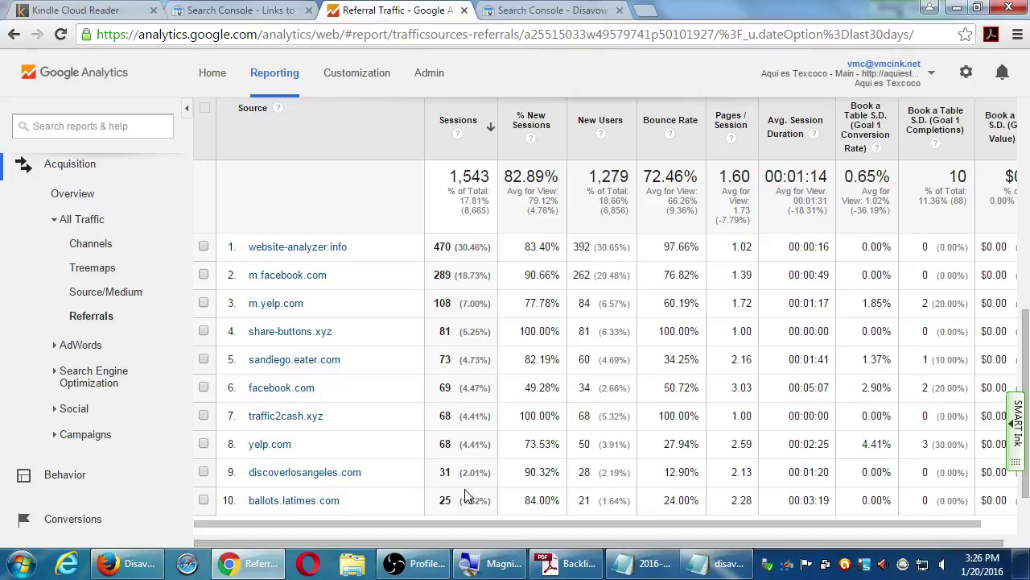
{"action": "left_click", "coordinate": [556, 568]}
{"action": "left_click", "coordinate": [555, 568]}
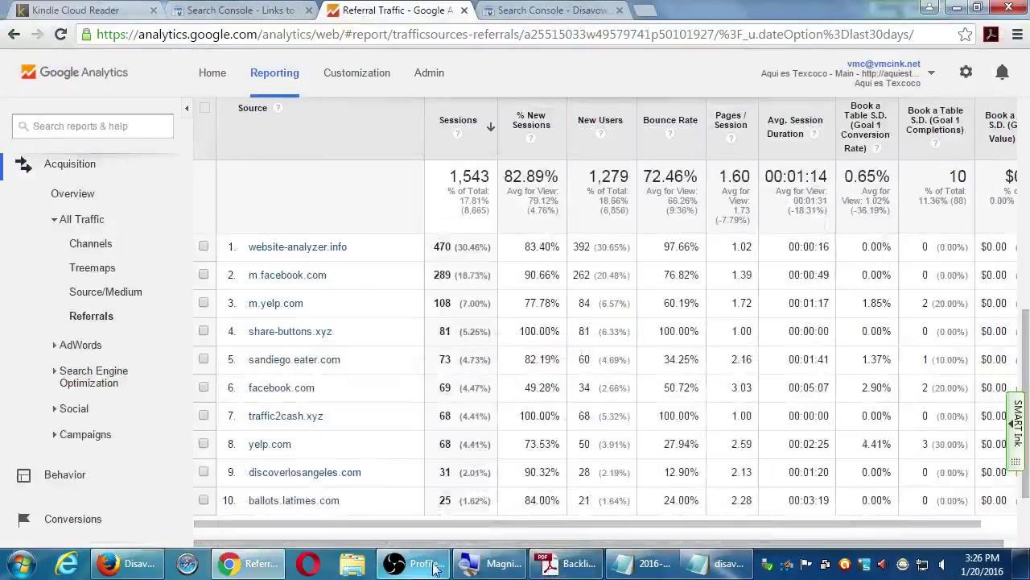
{"action": "mouse_move", "coordinate": [429, 569]}
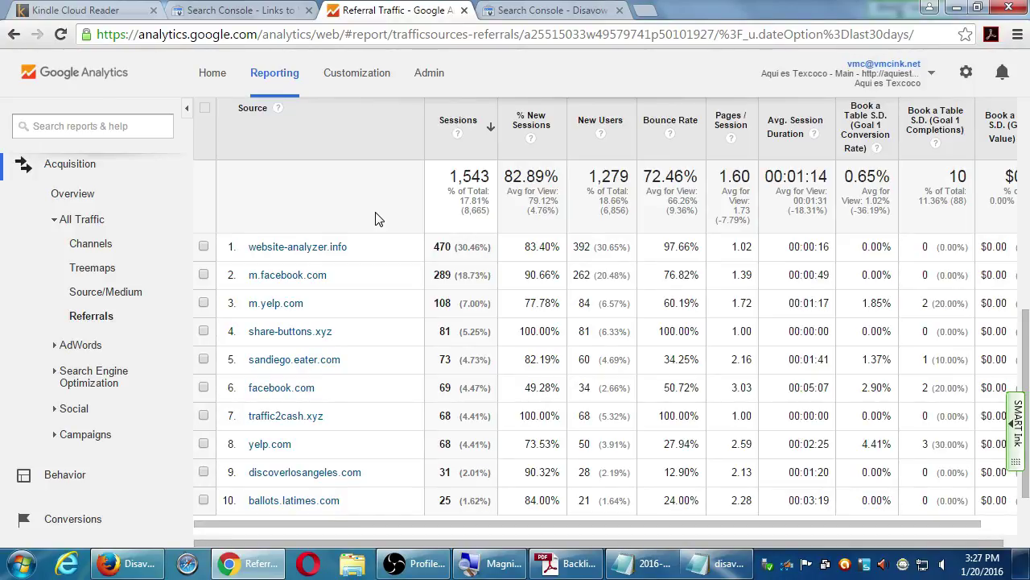
{"action": "left_click", "coordinate": [414, 563]}
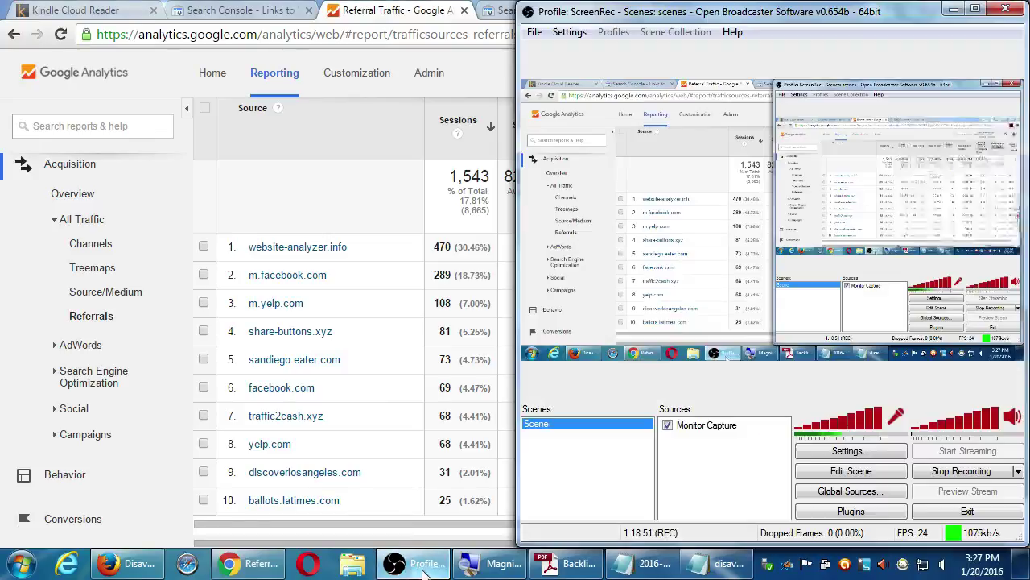